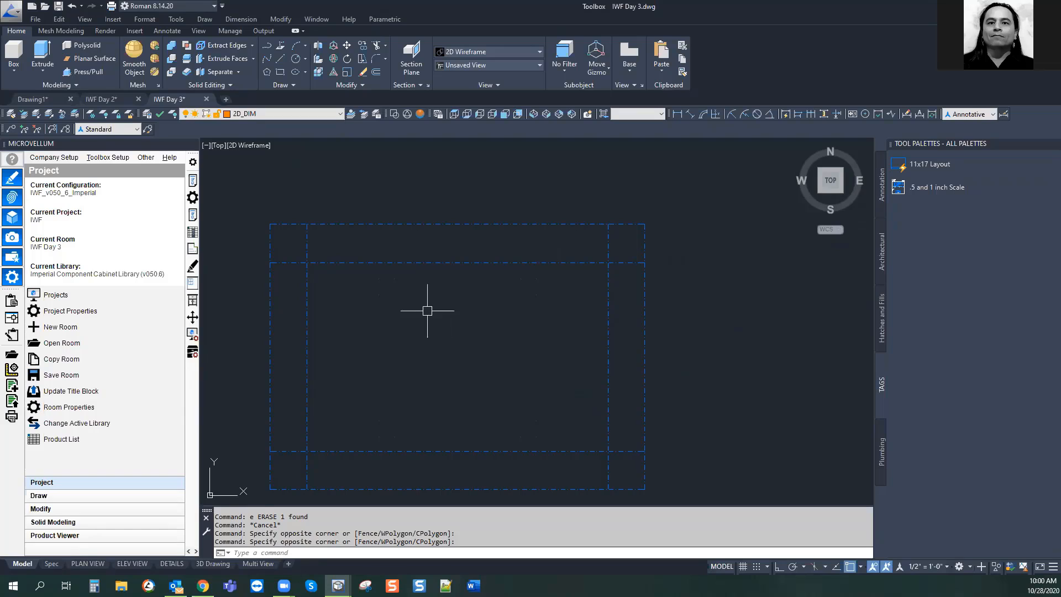
pyautogui.moveTo(517, 333)
pyautogui.mouseDown(button='middle')
pyautogui.moveTo(494, 335)
pyautogui.moveTo(512, 350)
pyautogui.moveTo(497, 349)
pyautogui.mouseUp(button='middle')
pyautogui.press('Escape')
pyautogui.moveTo(500, 370)
pyautogui.mouseDown(button='middle')
pyautogui.moveTo(519, 335)
pyautogui.moveTo(530, 359)
pyautogui.moveTo(519, 358)
pyautogui.mouseUp(button='middle')
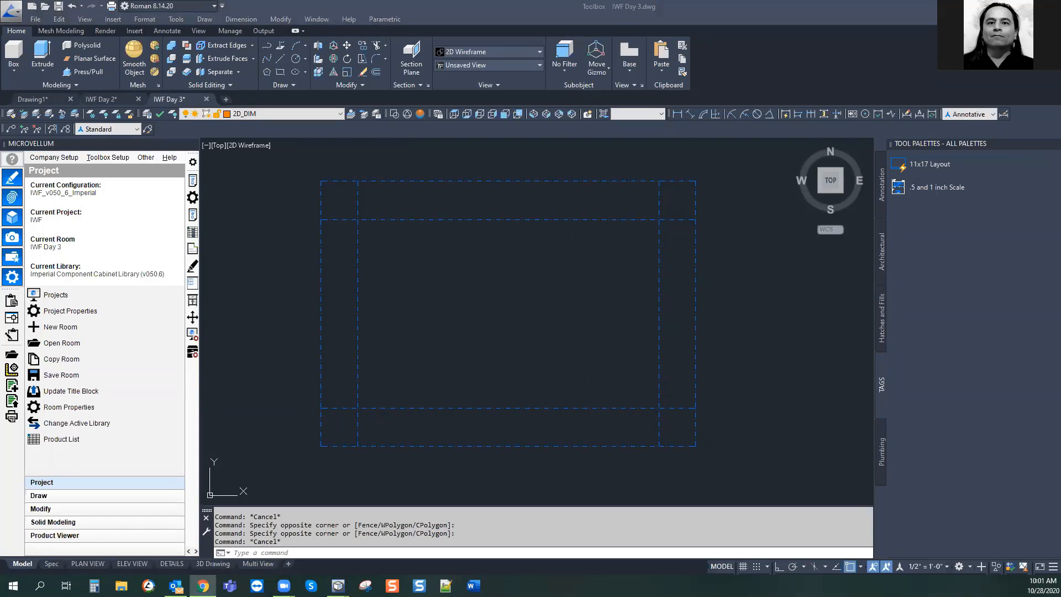
# Open the combination wall oven installation guide in a maximized browser window and examine its Cutout Dimensions drawing
pyautogui.press('super+Left')
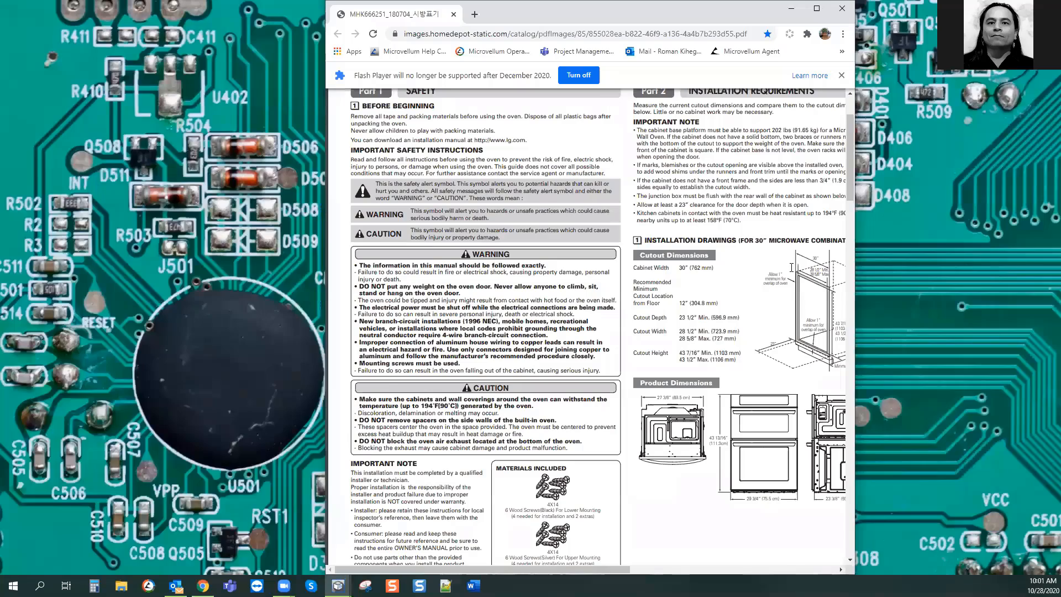
pyautogui.click(650, 307)
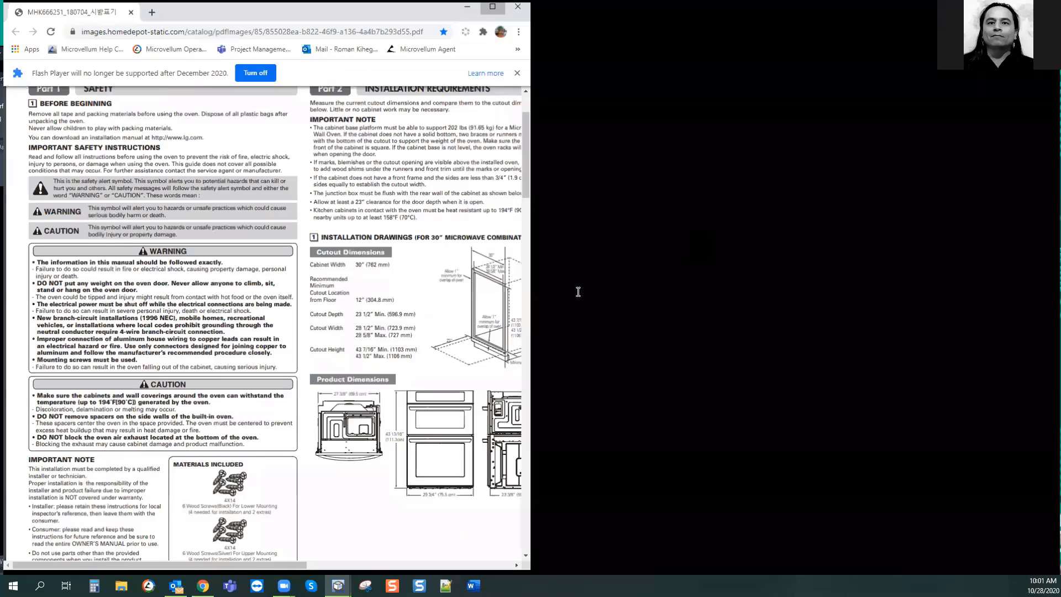
pyautogui.press('super+Up')
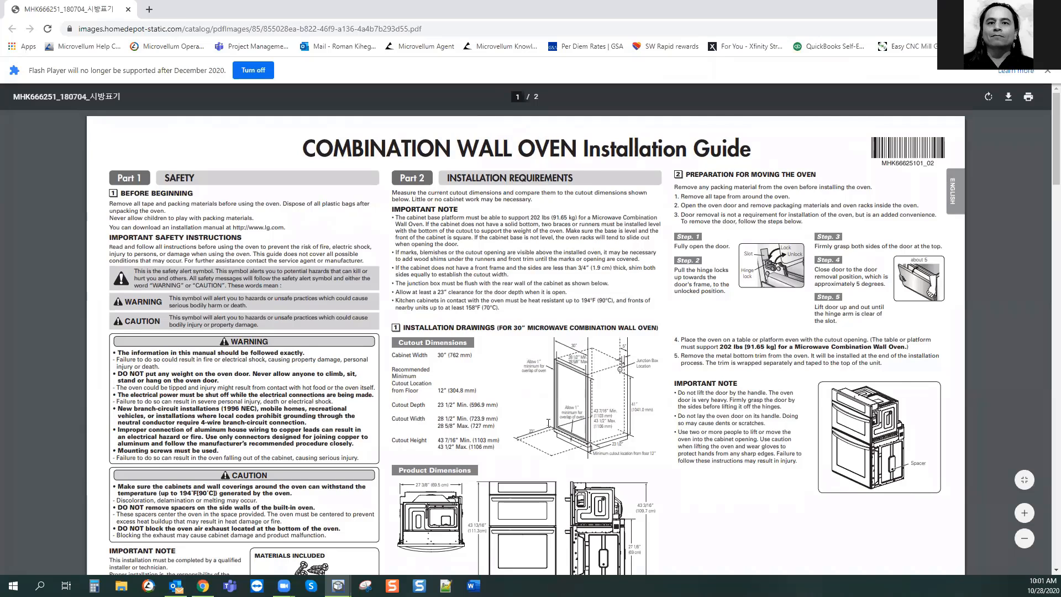
pyautogui.keyDown('ctrl'); pyautogui.scroll(2, 549, 423); pyautogui.keyUp('ctrl')
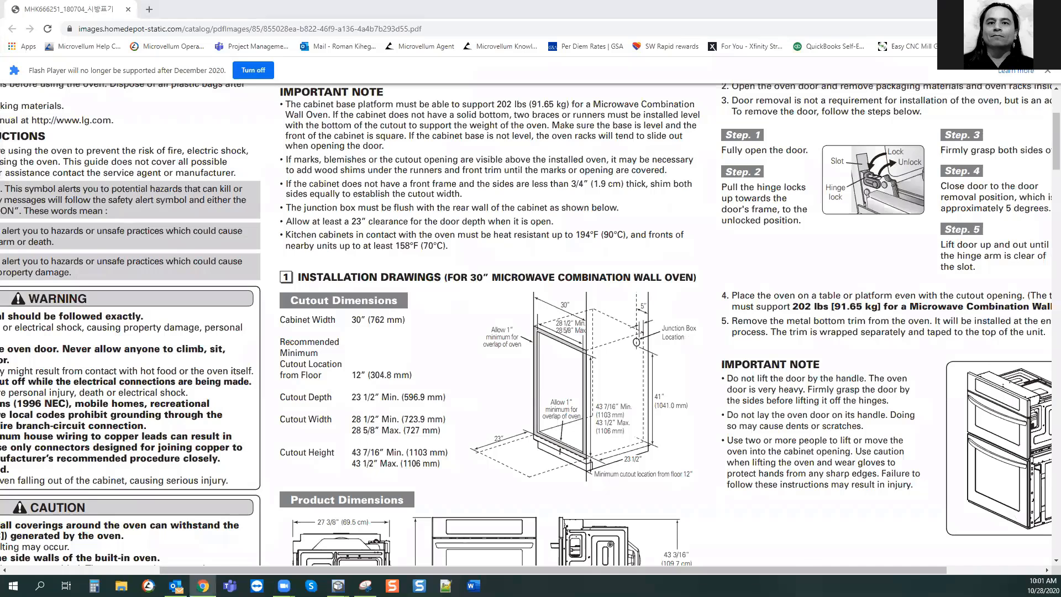
# Bring up the Snipping Tool capture of the oven's installation drawings and minimize the browser
pyautogui.click(365, 585)
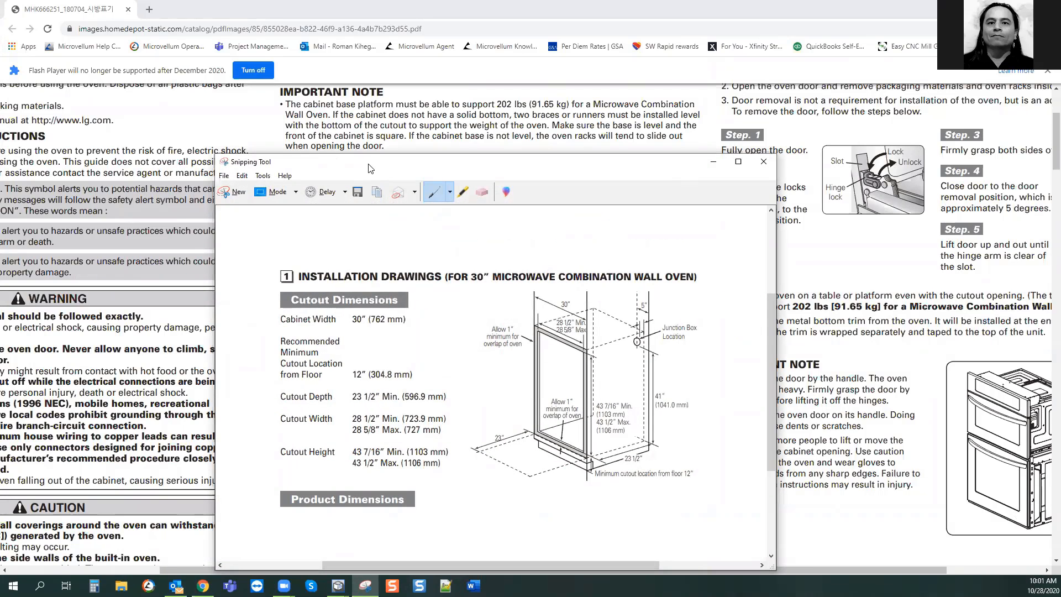
pyautogui.moveTo(454, 162); pyautogui.dragTo(452, 137)
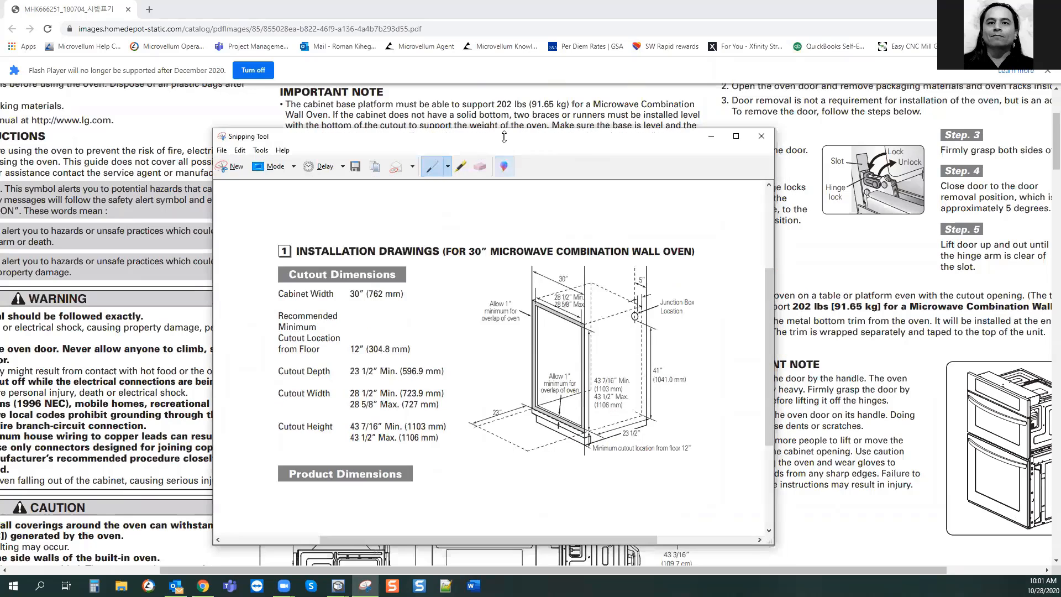
pyautogui.click(985, 9)
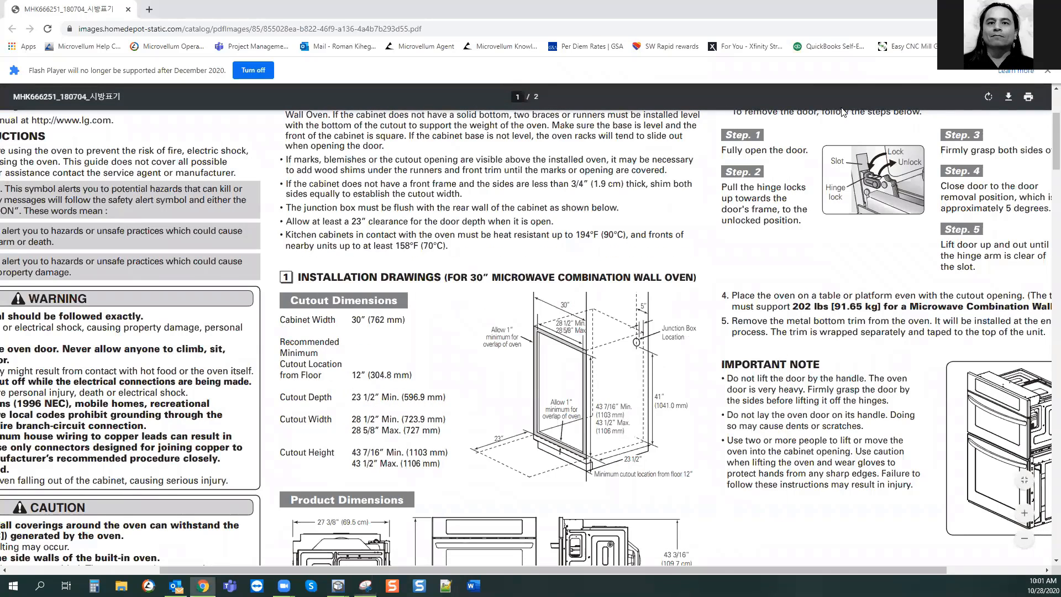
pyautogui.click(997, 8)
# Switch to the IWF Day 3 drawing in Toolbox, maximize it, and paste the oven specification image beside the dashed room outline
pyautogui.moveTo(365, 585)
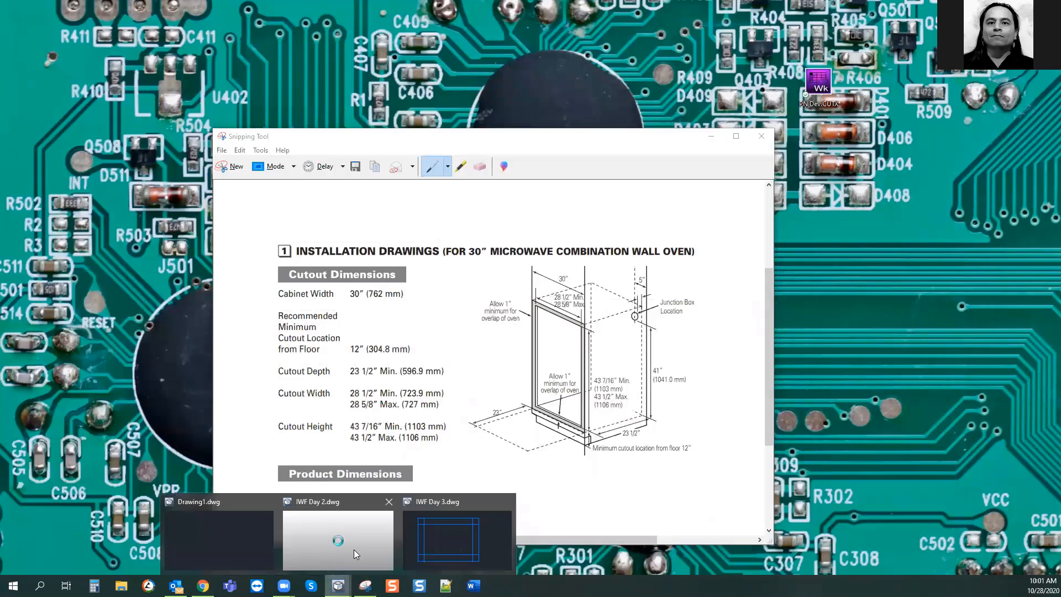
pyautogui.click(472, 525)
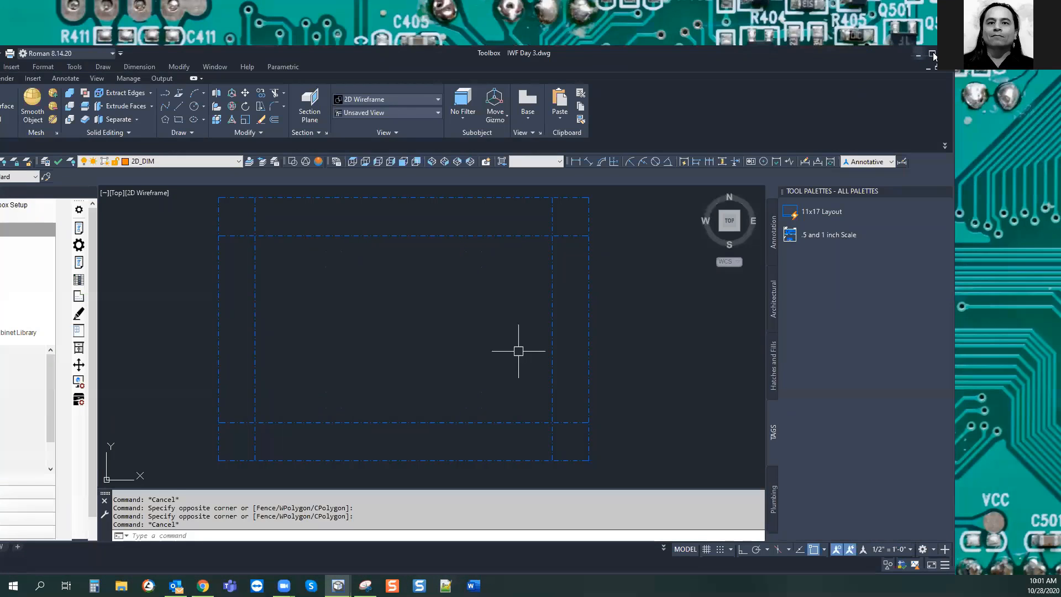
pyautogui.click(933, 54)
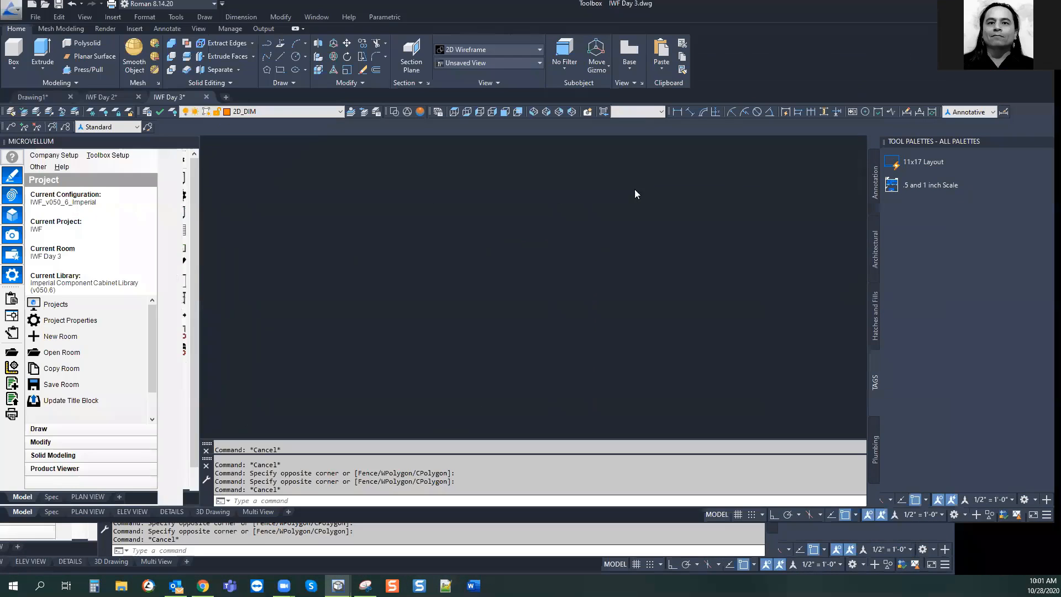
pyautogui.moveTo(634, 293)
pyautogui.mouseDown(button='middle')
pyautogui.moveTo(587, 367)
pyautogui.moveTo(532, 350)
pyautogui.mouseUp(button='middle')
pyautogui.click(643, 352)
pyautogui.click(641, 358)
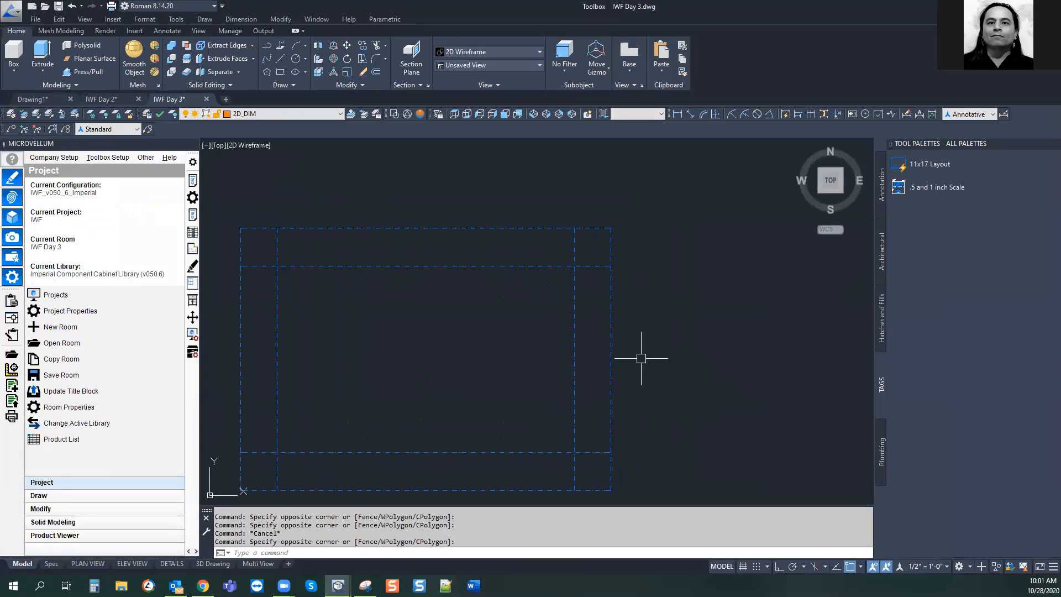
pyautogui.hotkey('ctrl', 'v')
pyautogui.scroll(-4, 636, 395)
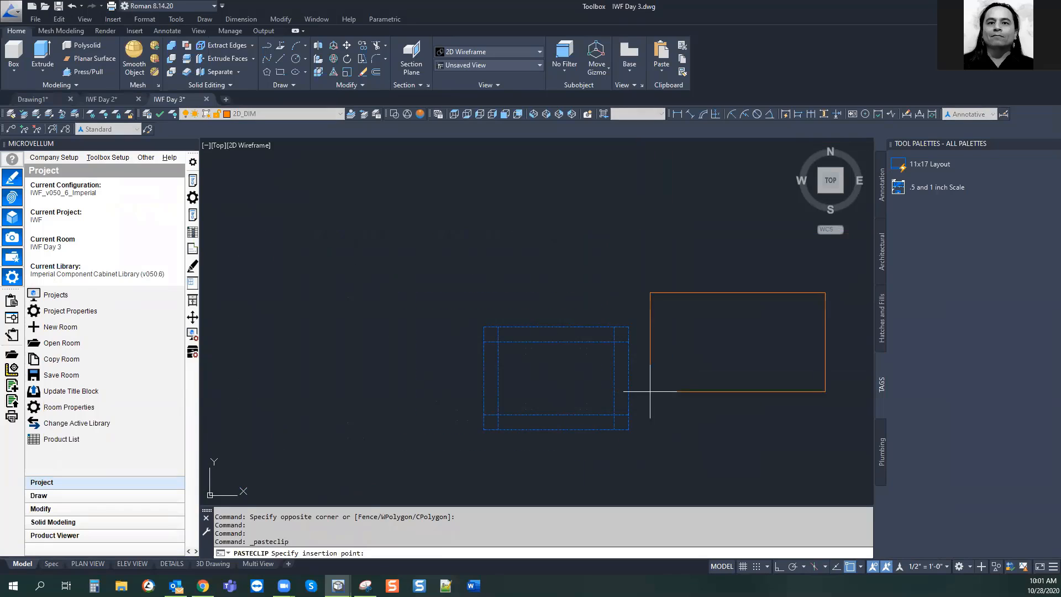
pyautogui.moveTo(648, 422); pyautogui.dragTo(532, 398, button='middle')
pyautogui.click(541, 423)
# Scale the pasted oven specification image by 0.25 from its lower-left corner
pyautogui.moveTo(642, 441); pyautogui.dragTo(628, 418)
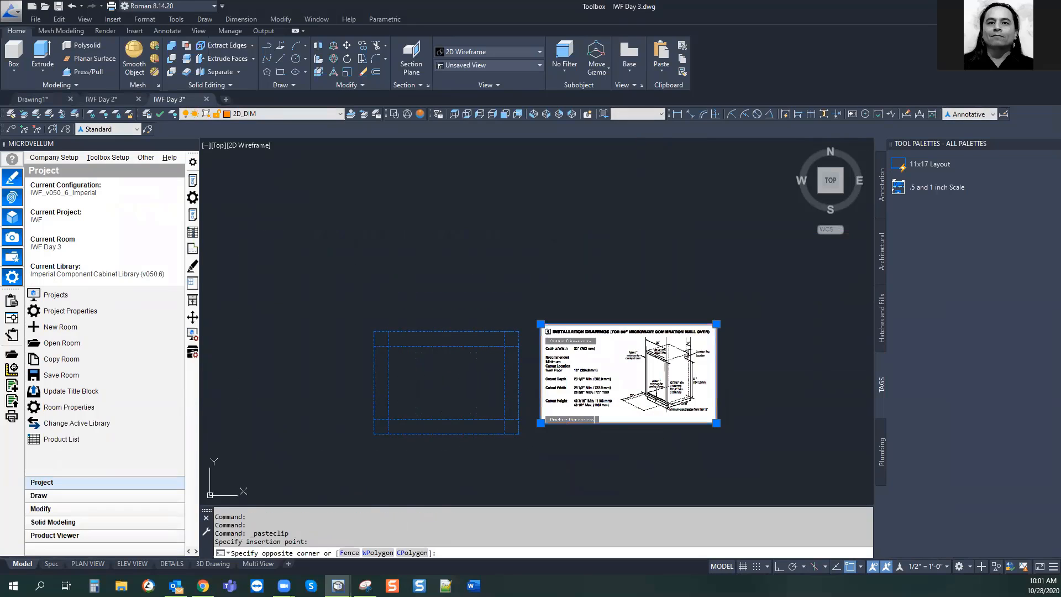
pyautogui.scroll(4, 629, 423)
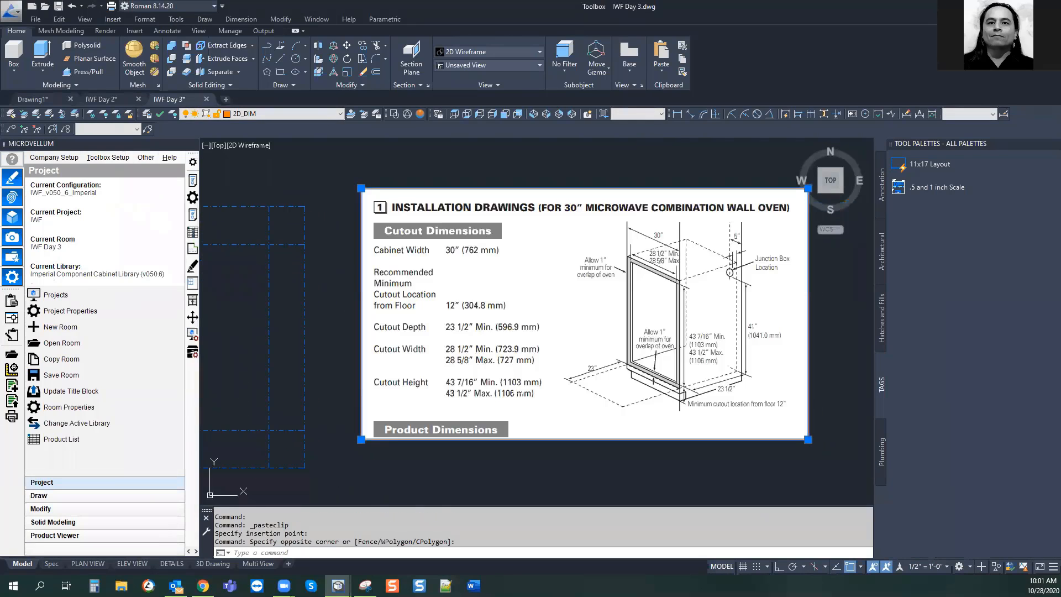
pyautogui.moveTo(401, 443); pyautogui.dragTo(452, 441, button='middle')
pyautogui.write('sc')
pyautogui.press('Return')
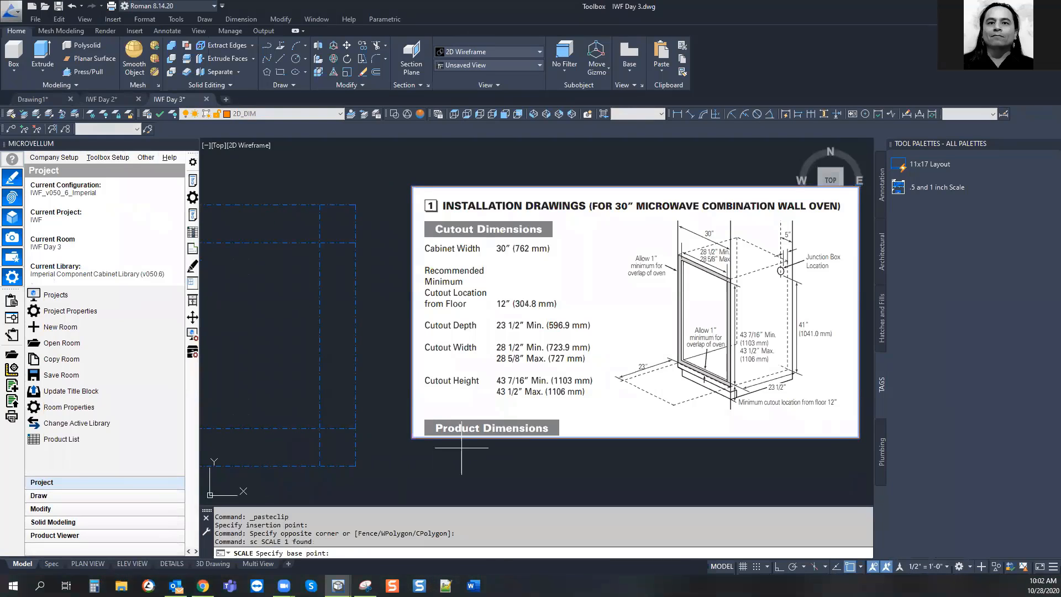
pyautogui.click(412, 437)
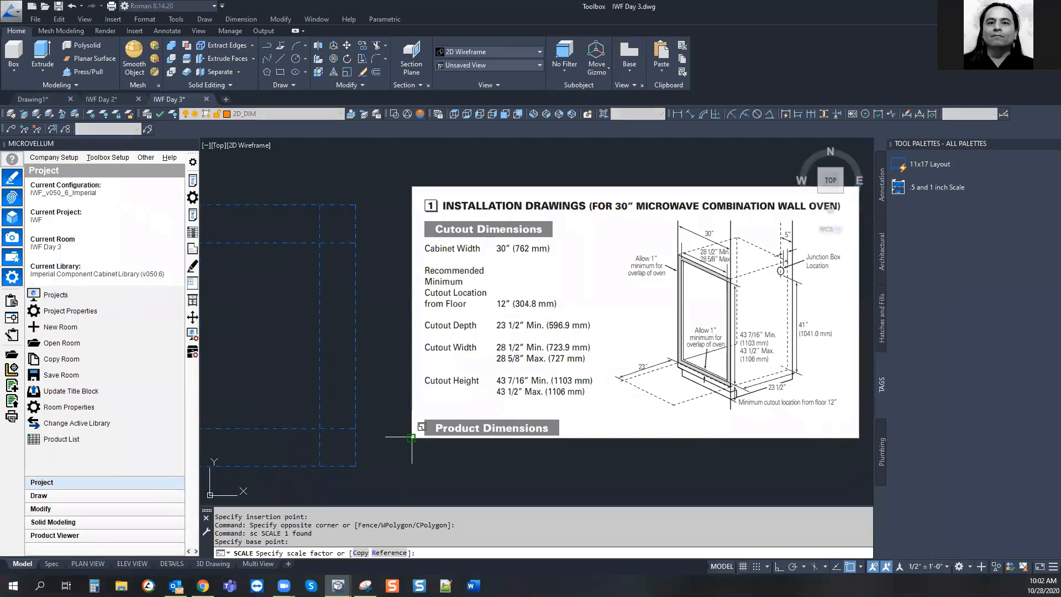
pyautogui.write('.25')
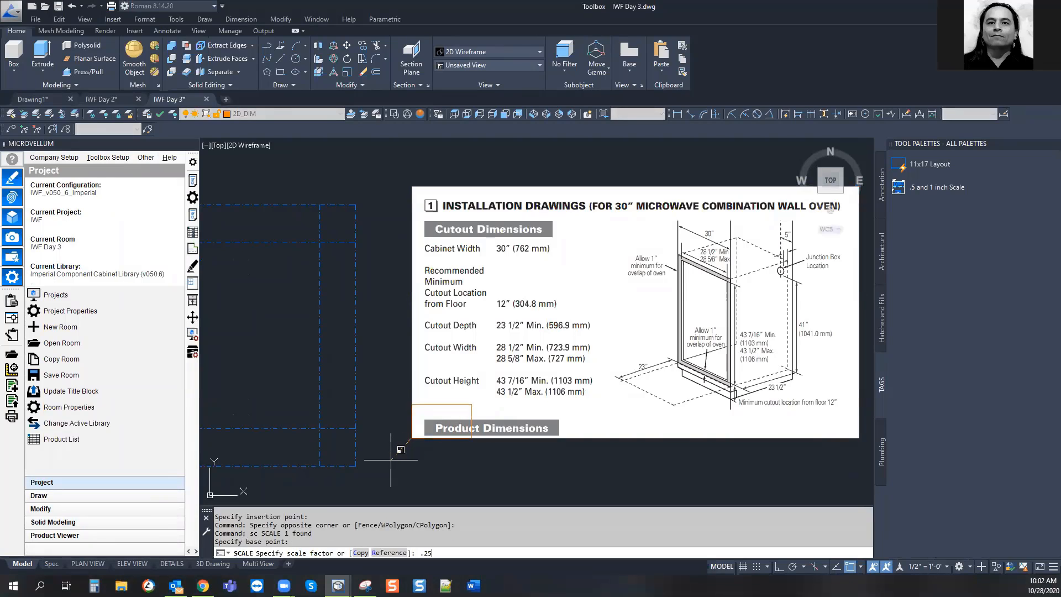
pyautogui.press('Return')
# Move the scaled specification image up and closer to the dashed room outline
pyautogui.click(526, 489)
pyautogui.click(408, 369)
pyautogui.moveTo(407, 369); pyautogui.dragTo(420, 310, button='middle')
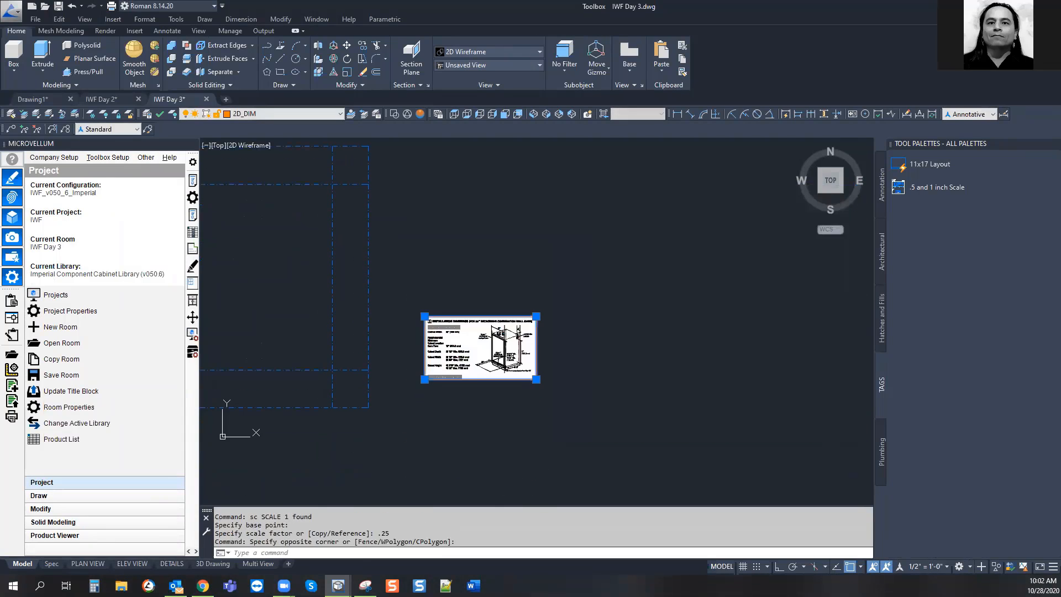
pyautogui.write('m')
pyautogui.press('Return')
pyautogui.click(618, 422)
pyautogui.click(576, 340)
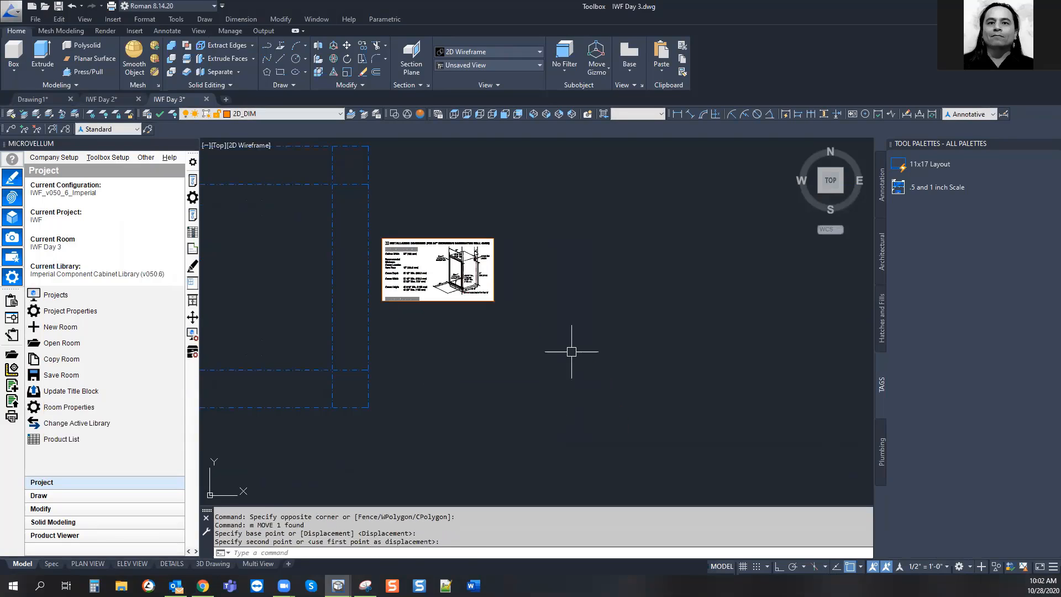
# Choose the 4 Door Oven Cabinet from the frameless Appliance Cabinets and place it at a selected point
pyautogui.moveTo(480, 356); pyautogui.dragTo(654, 399, button='middle')
pyautogui.scroll(5, 627, 260)
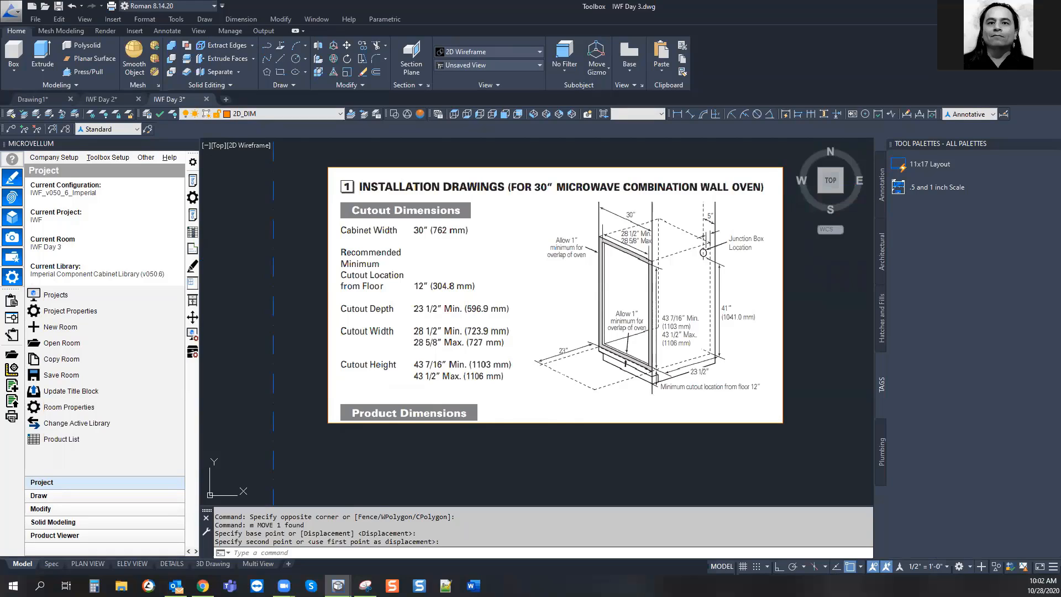
pyautogui.press('Escape')
pyautogui.scroll(-6, 480, 344)
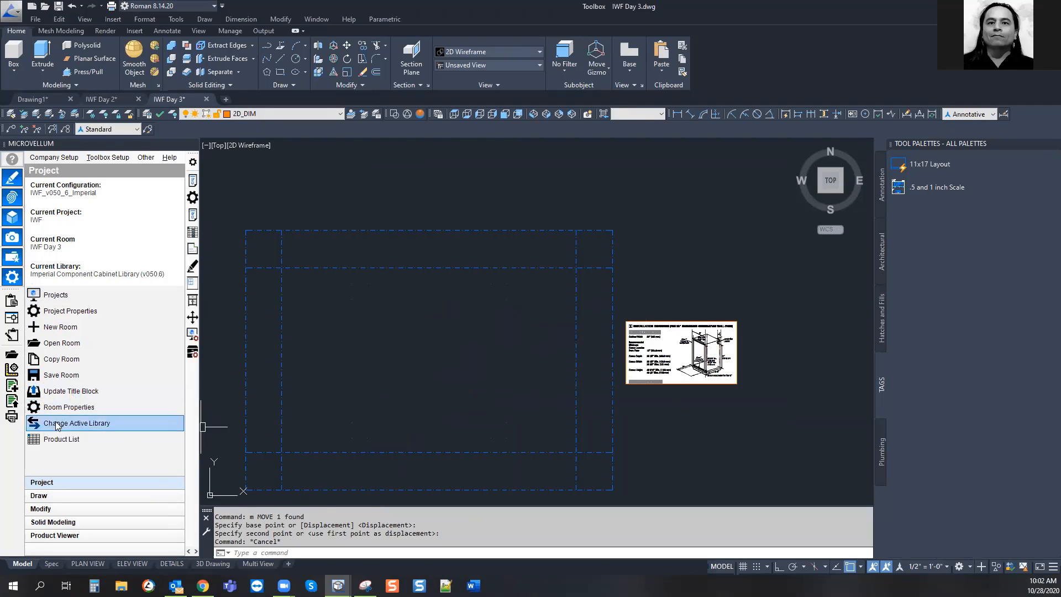
pyautogui.click(49, 496)
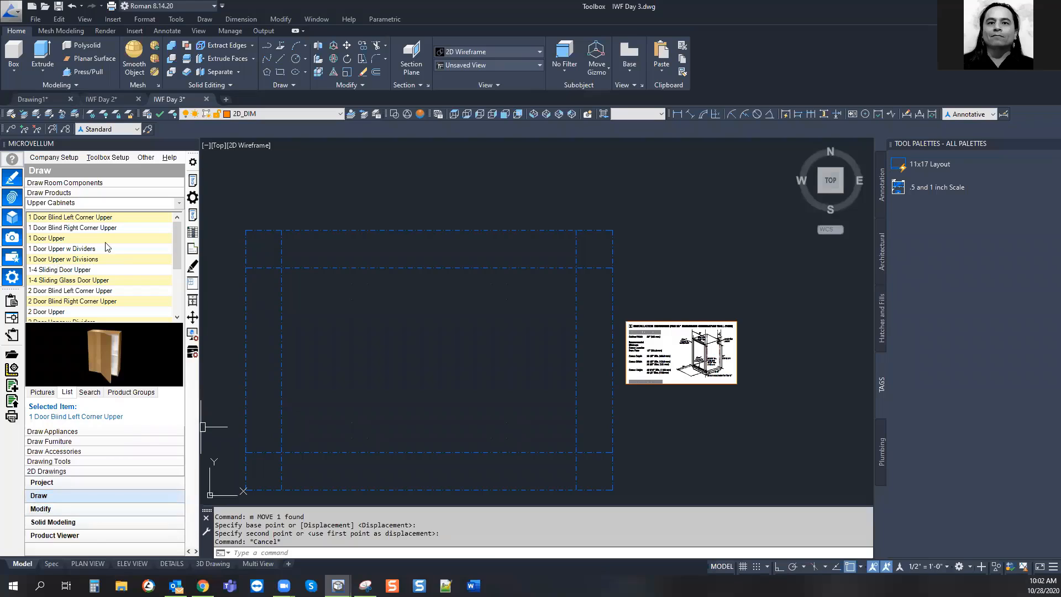
pyautogui.click(179, 203)
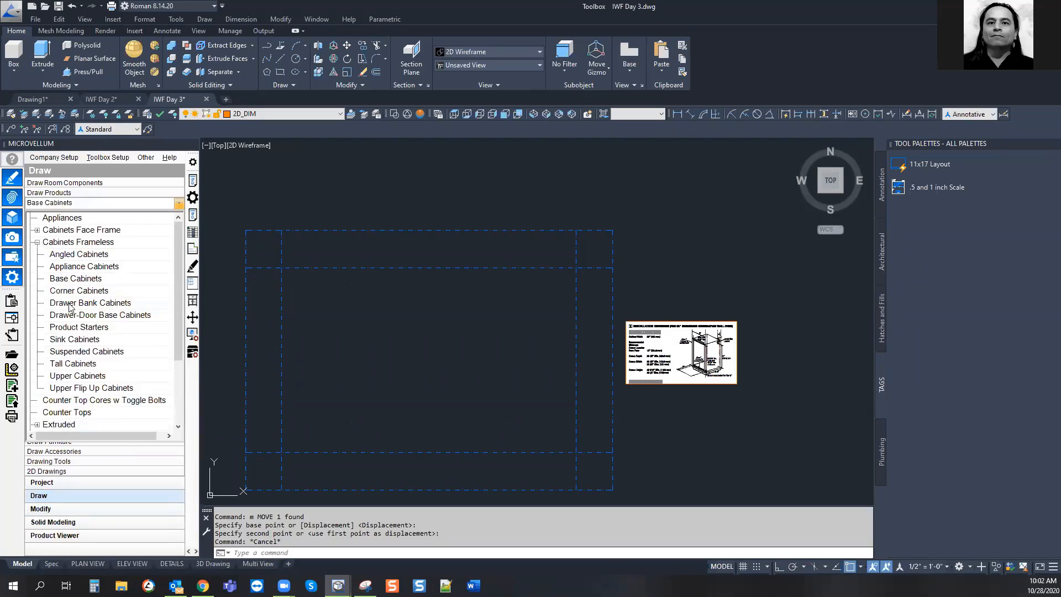
pyautogui.doubleClick(72, 268)
pyautogui.click(56, 271)
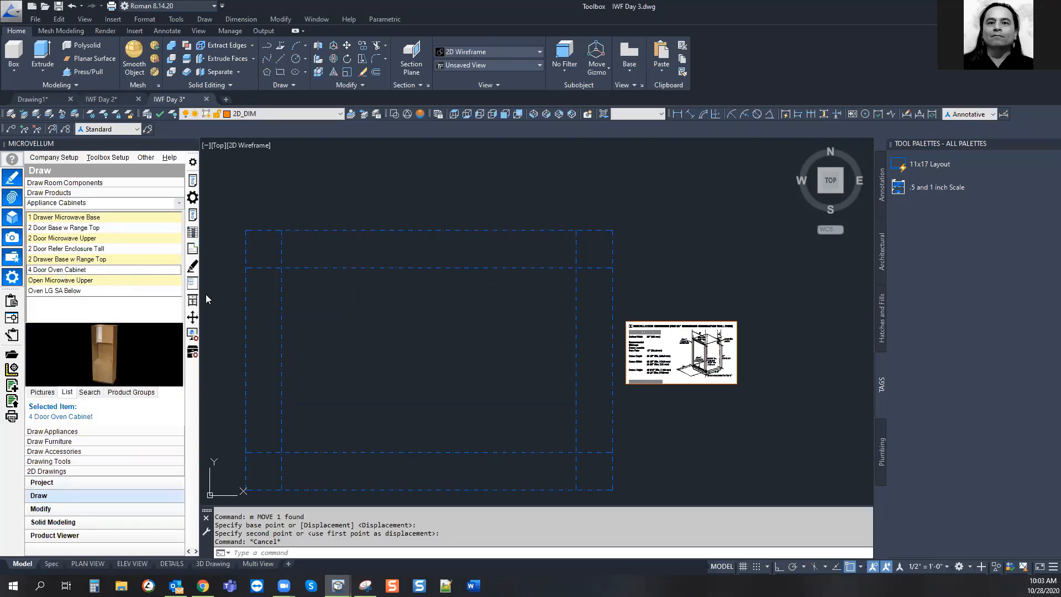
pyautogui.rightClick(76, 273)
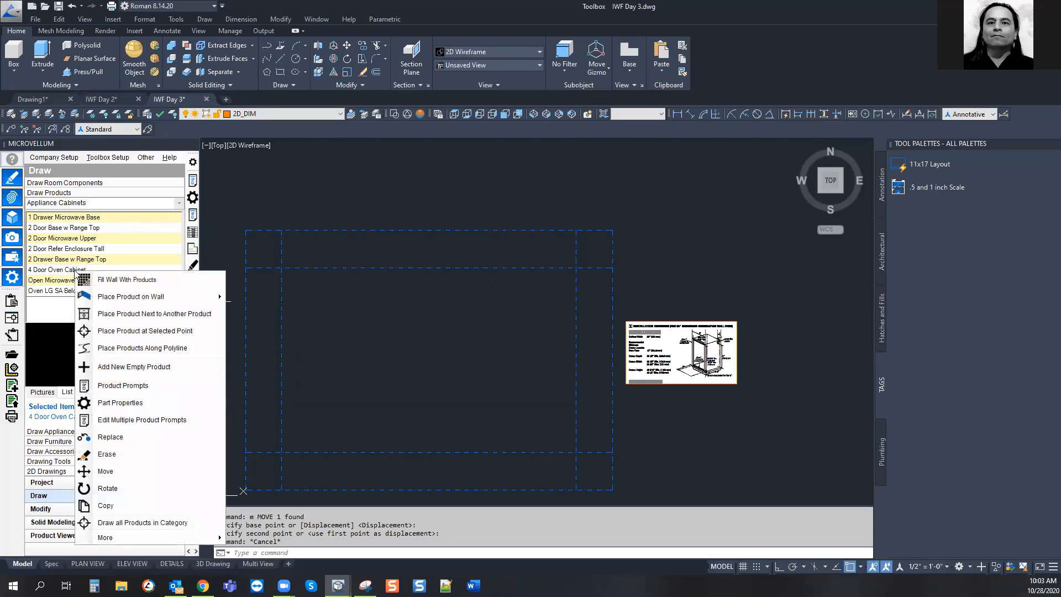
pyautogui.click(109, 330)
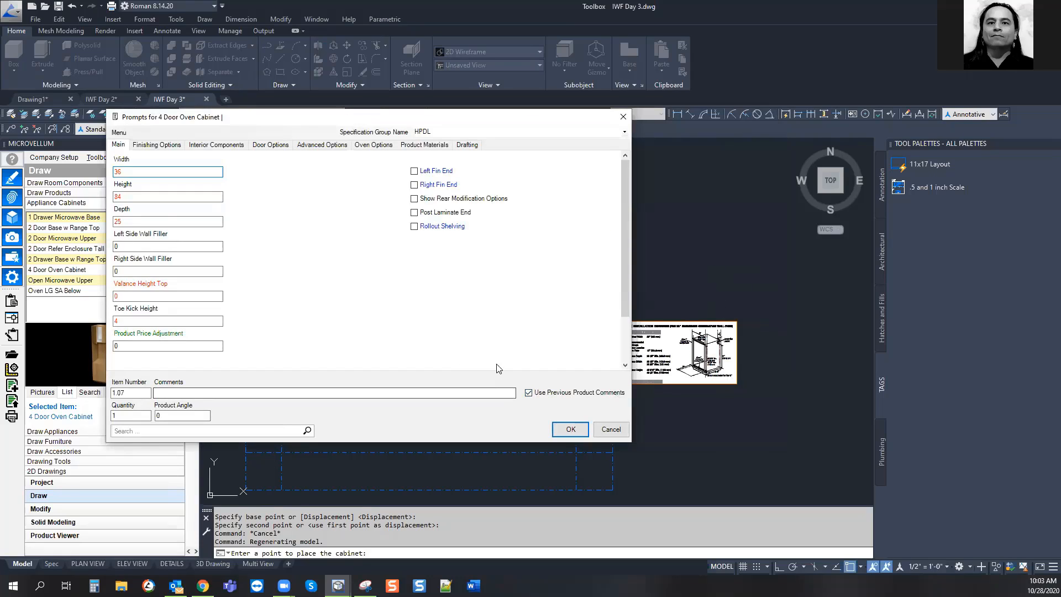
# Set the oven cabinet's width to 34 in its product prompts
pyautogui.doubleClick(143, 171)
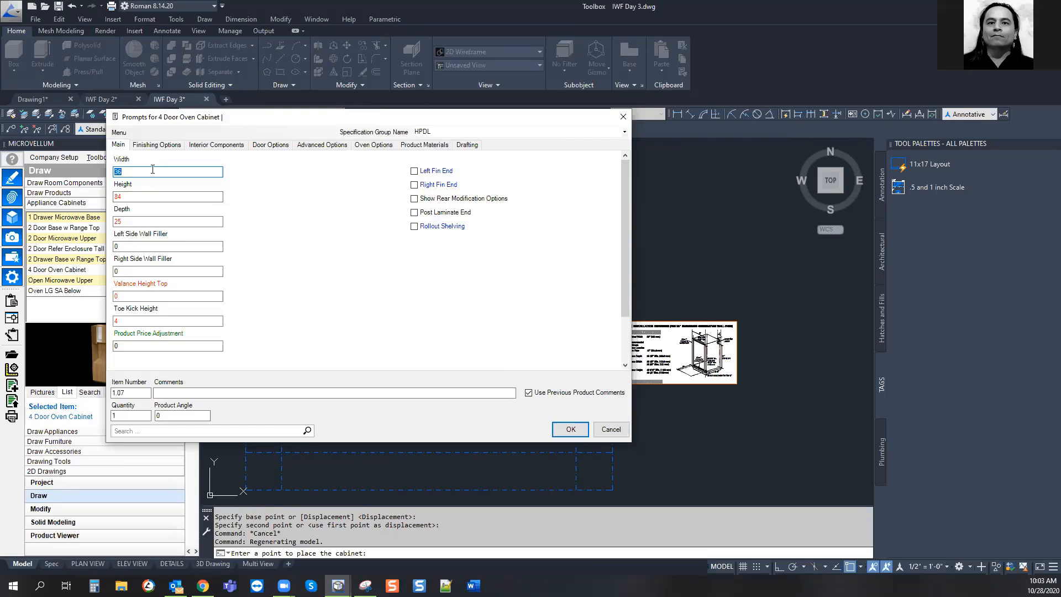
pyautogui.write('34')
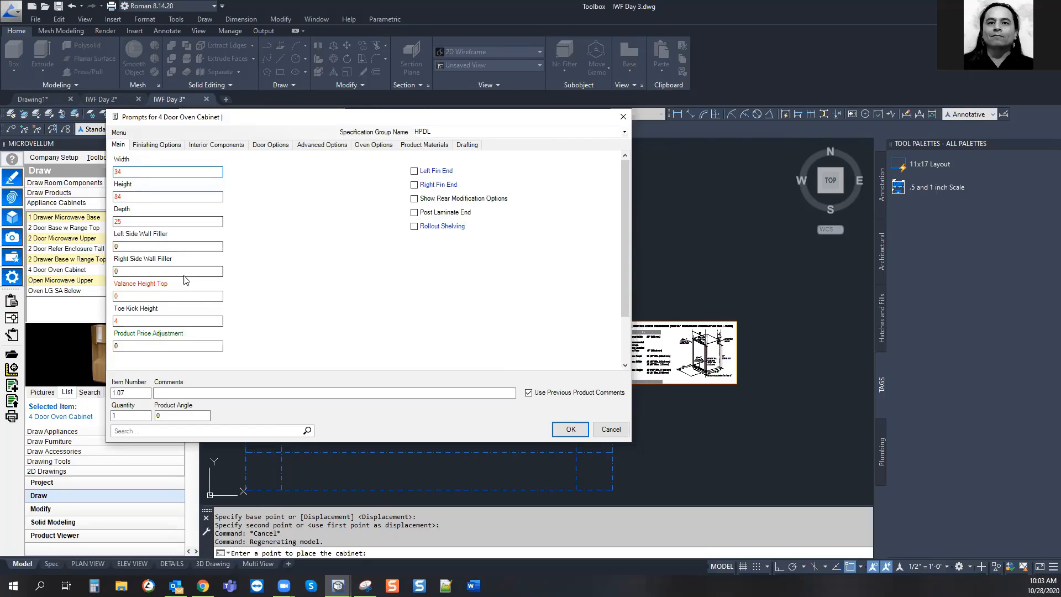
pyautogui.moveTo(171, 276)
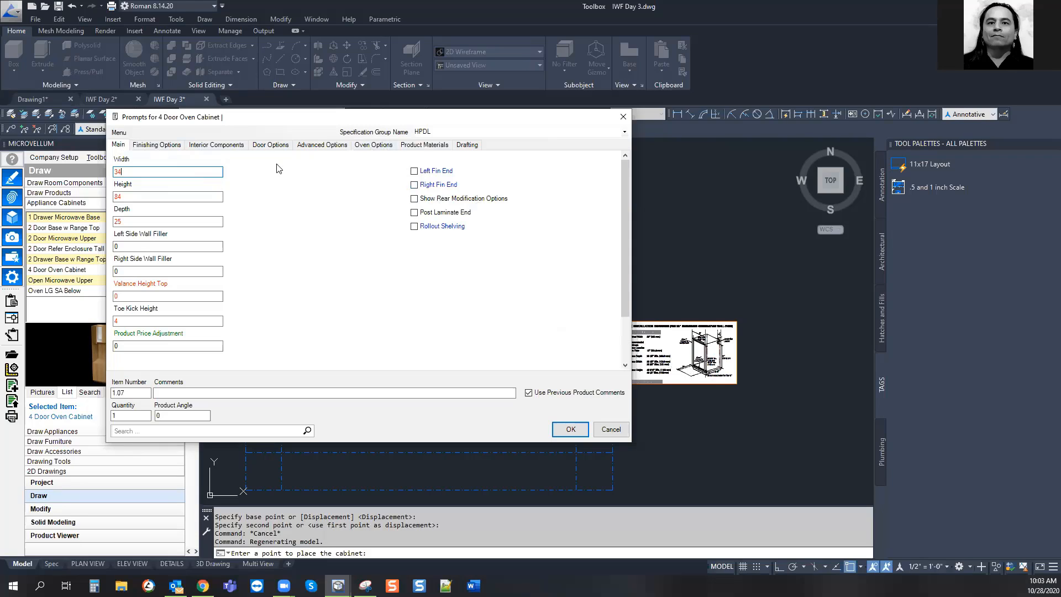
# Set the oven cabinet's top interior component selection to None
pyautogui.click(157, 144)
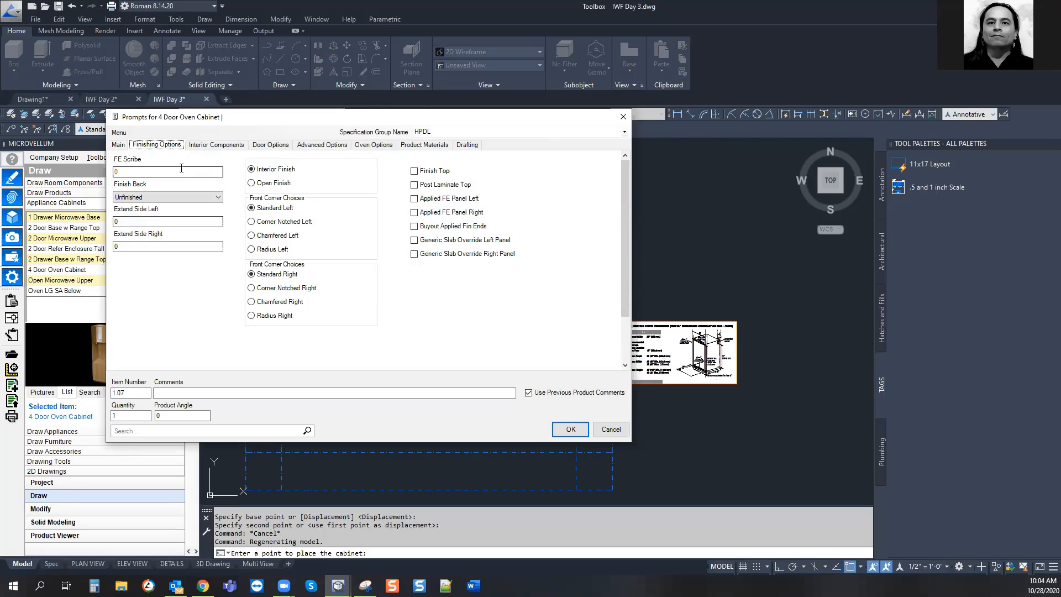
pyautogui.click(205, 145)
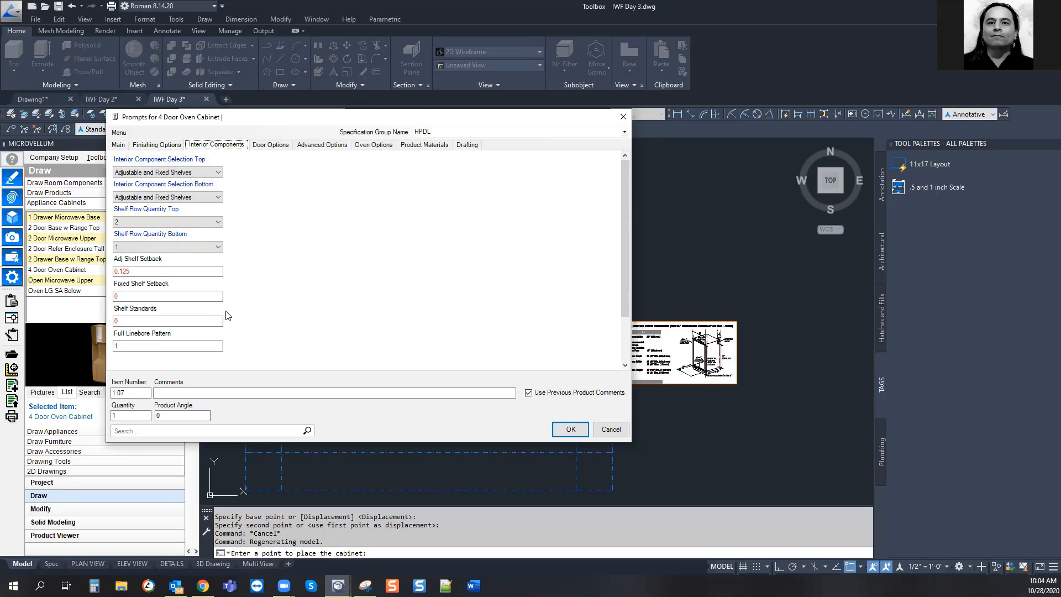
pyautogui.moveTo(308, 119); pyautogui.dragTo(350, 122)
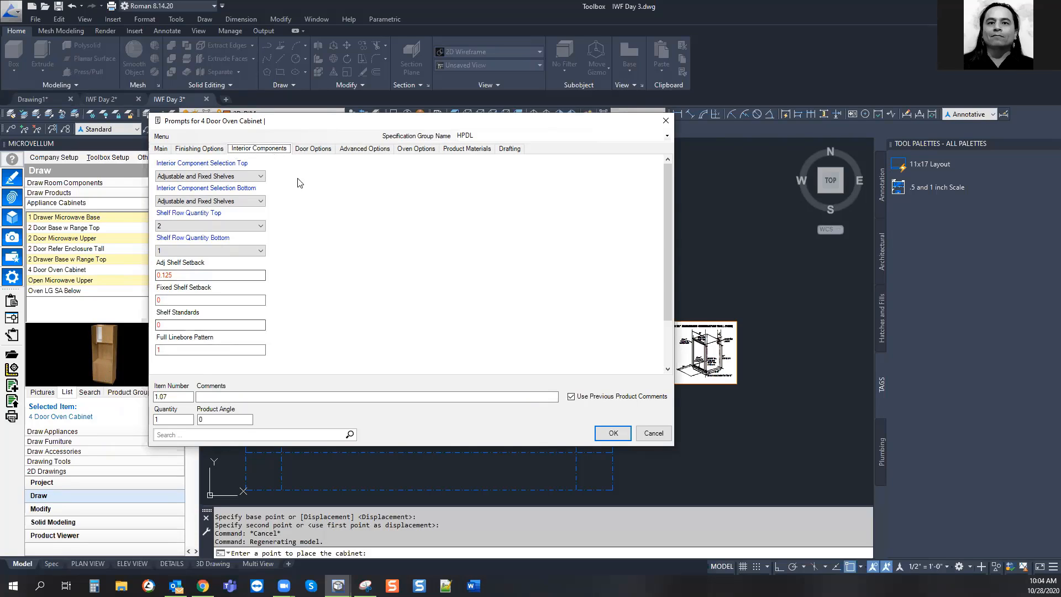
pyautogui.click(247, 176)
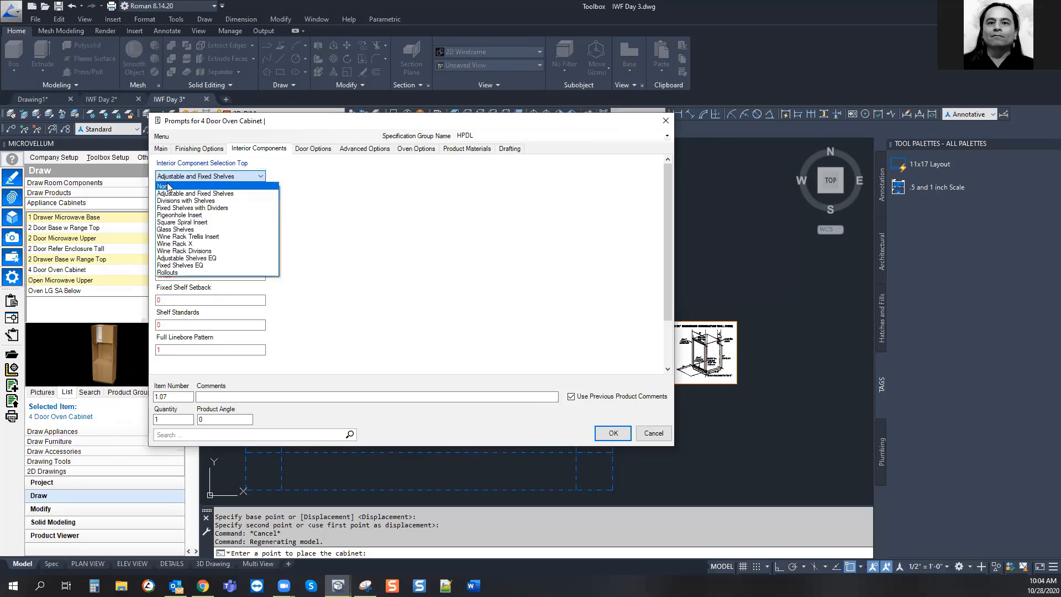
pyautogui.click(206, 185)
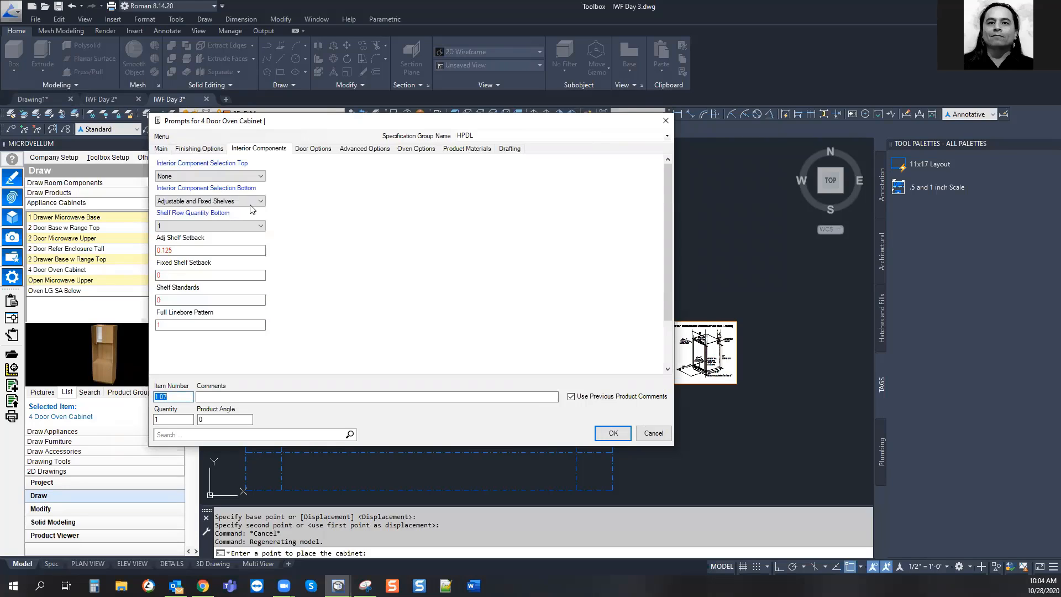
# Set the cabinet's bottom interior component selection to None and enable Thick Back in the advanced options
pyautogui.click(260, 202)
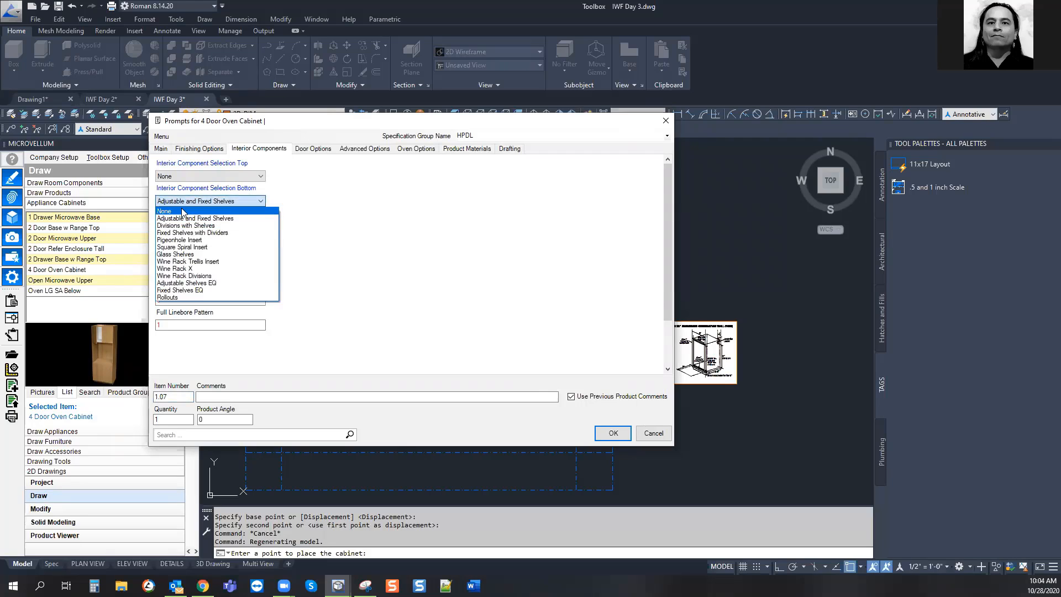
pyautogui.click(182, 211)
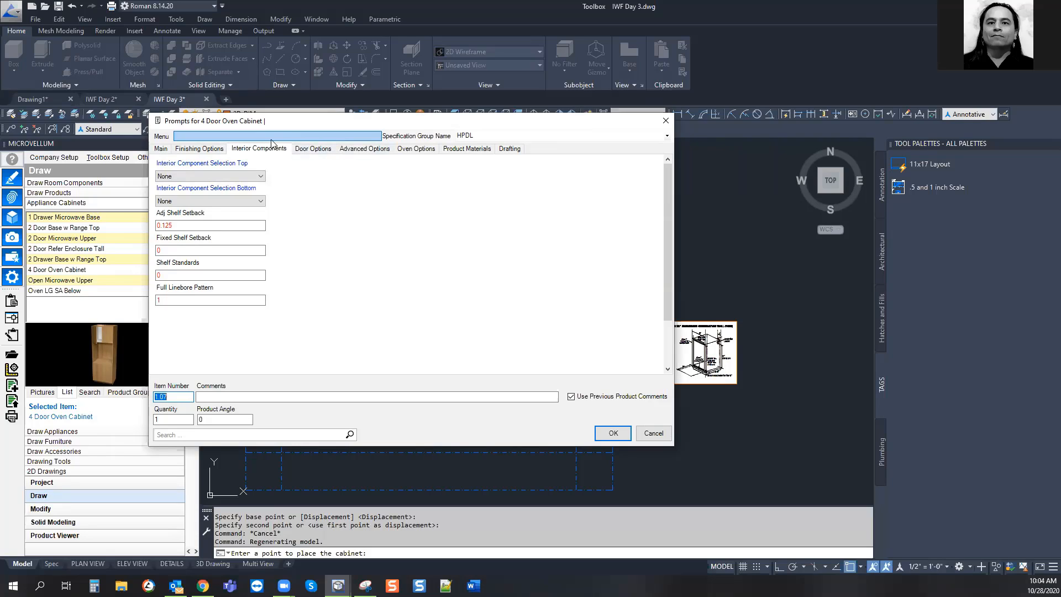
pyautogui.click(367, 149)
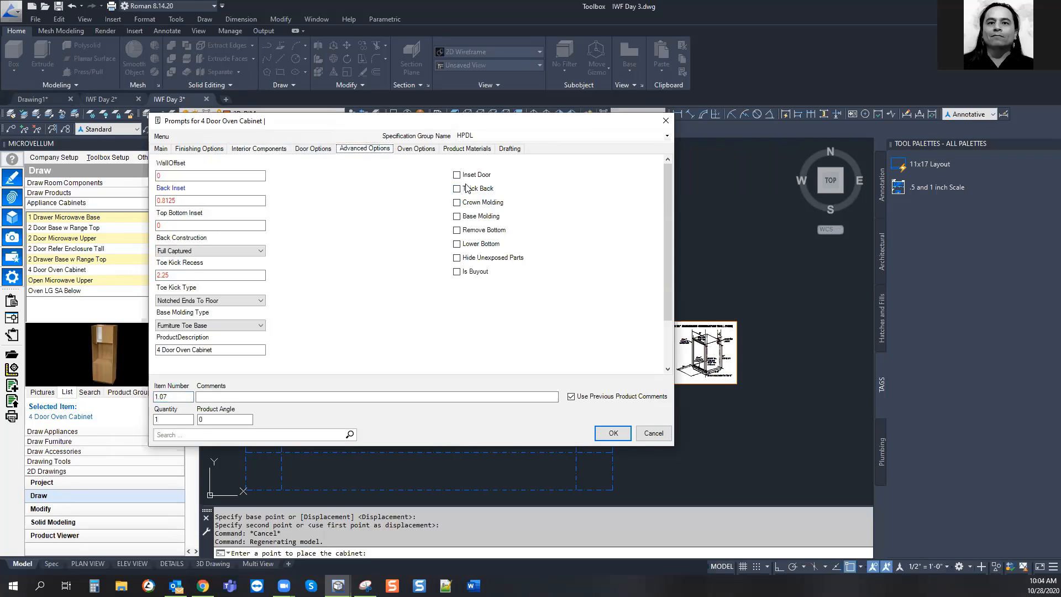
pyautogui.click(465, 188)
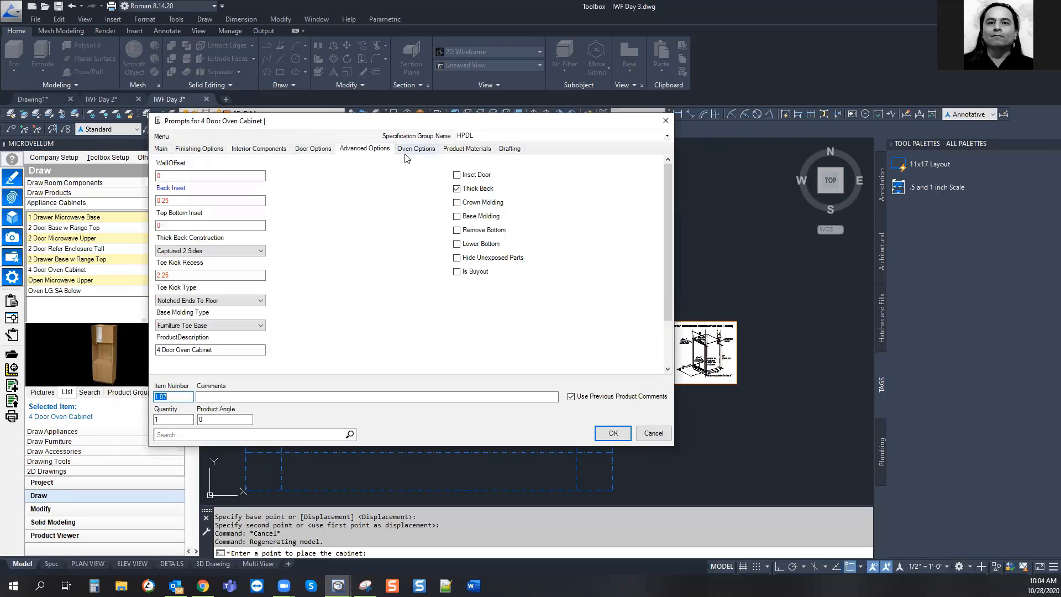
# Turn off Split Oven, and set the oven height above floor to 24 and the oven opening height to 43.5
pyautogui.click(415, 150)
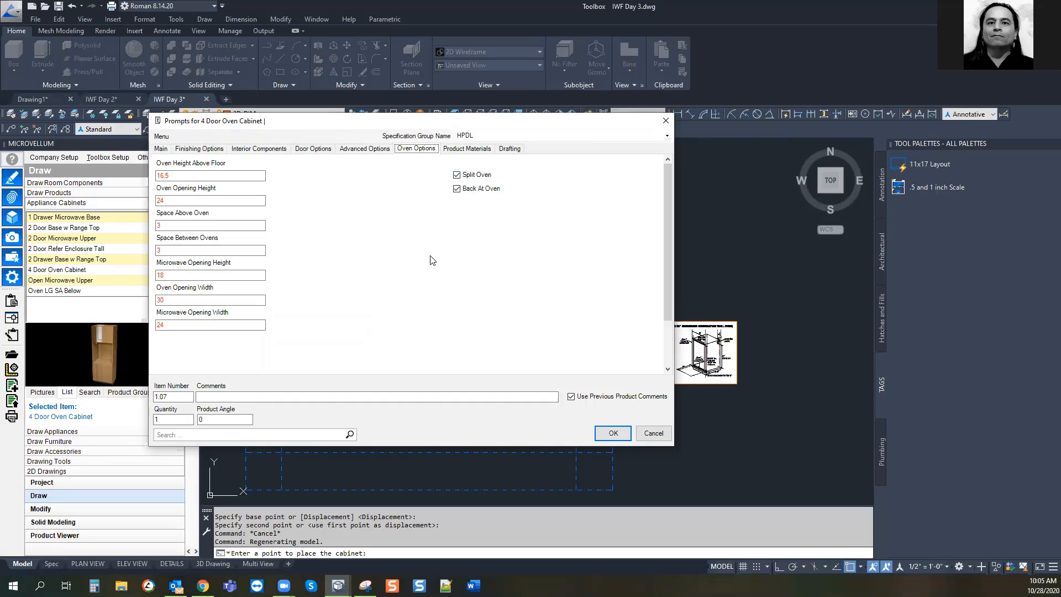
pyautogui.click(468, 176)
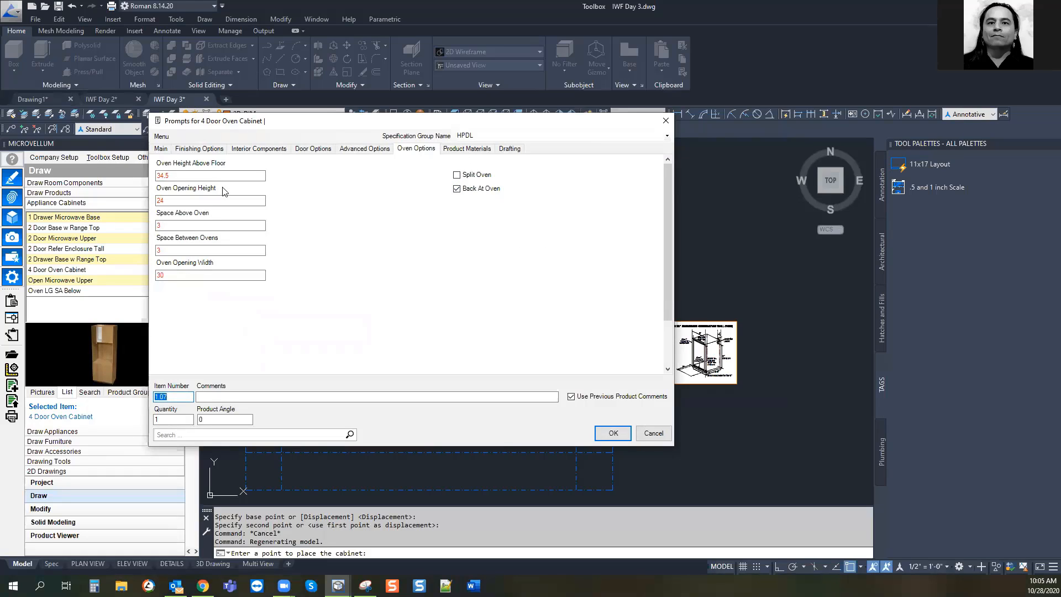
pyautogui.click(195, 176)
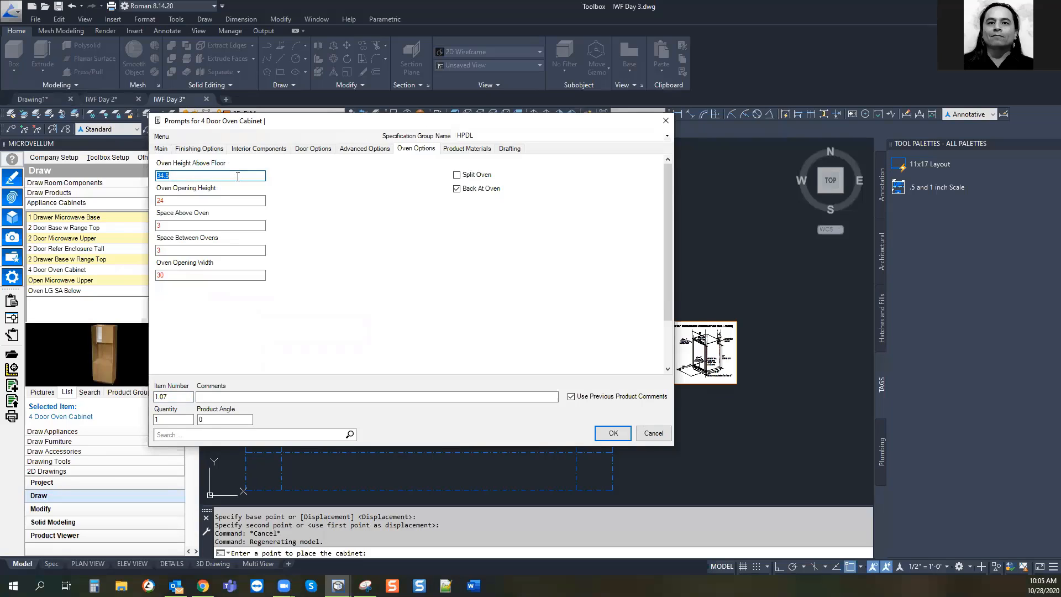
pyautogui.write('24')
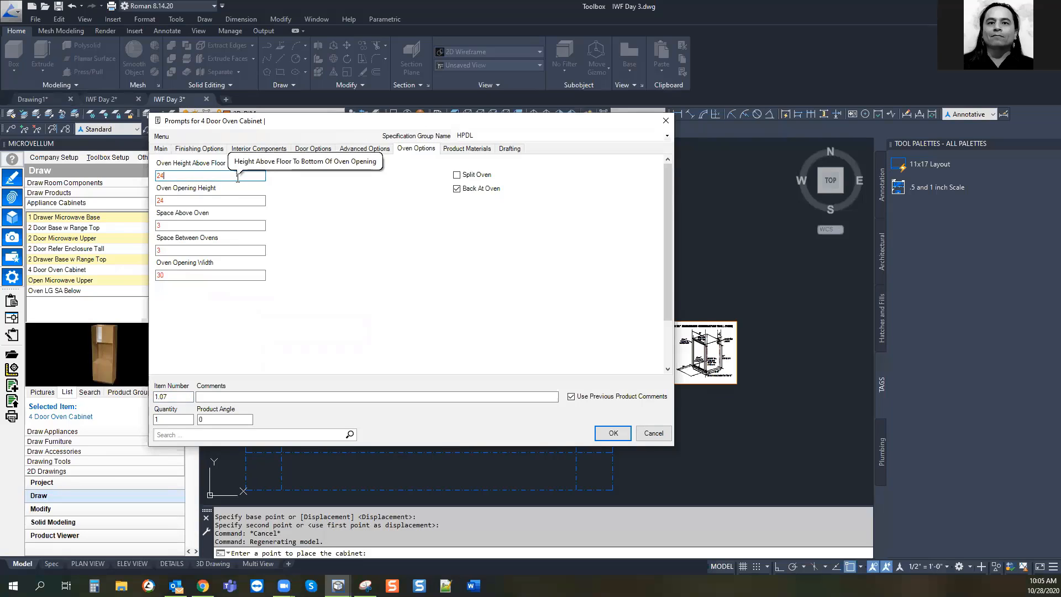
pyautogui.click(186, 202)
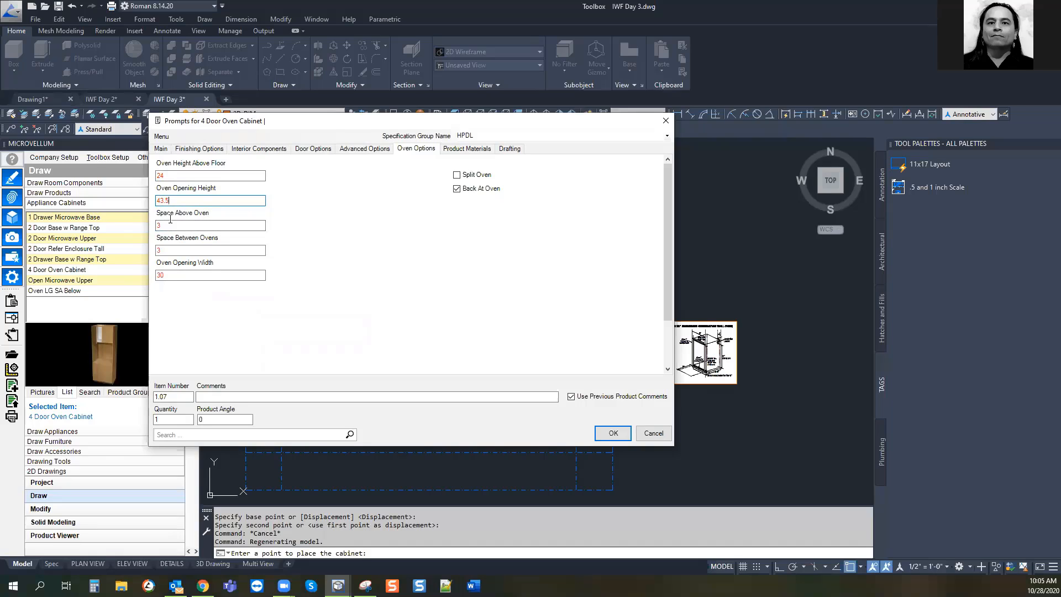
# Set the space above the oven to 1.5 and the oven opening width to 28.5, and accept the prompts to draw the cabinet
pyautogui.click(251, 225)
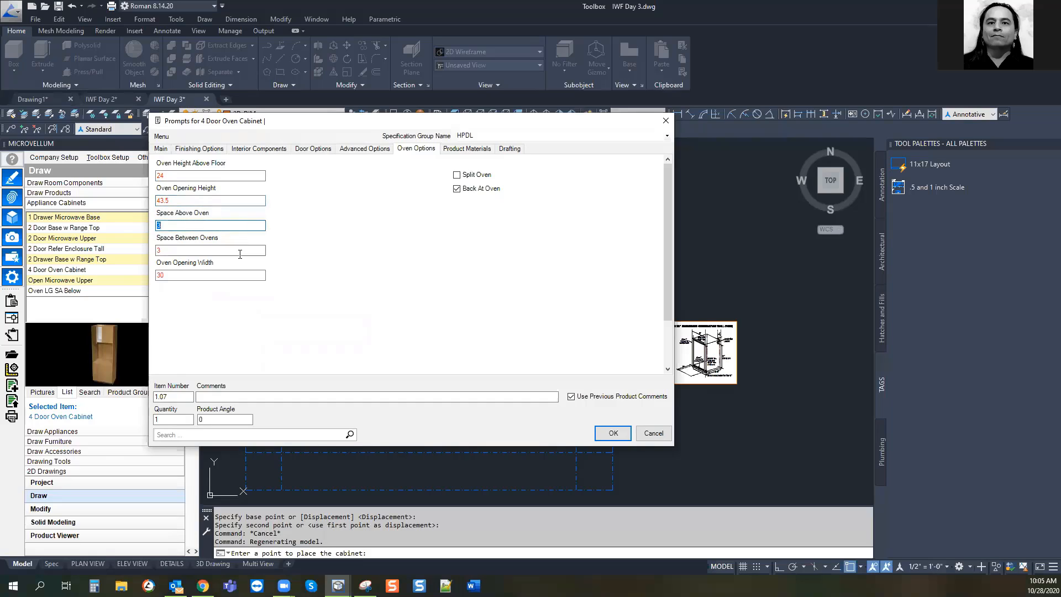
pyautogui.write('1.5')
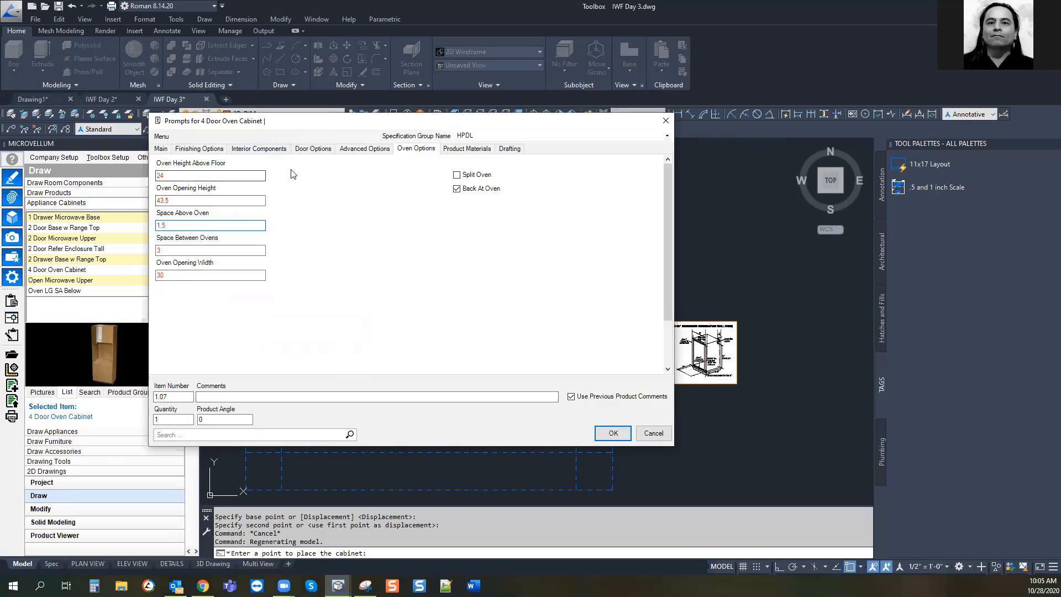
pyautogui.click(178, 250)
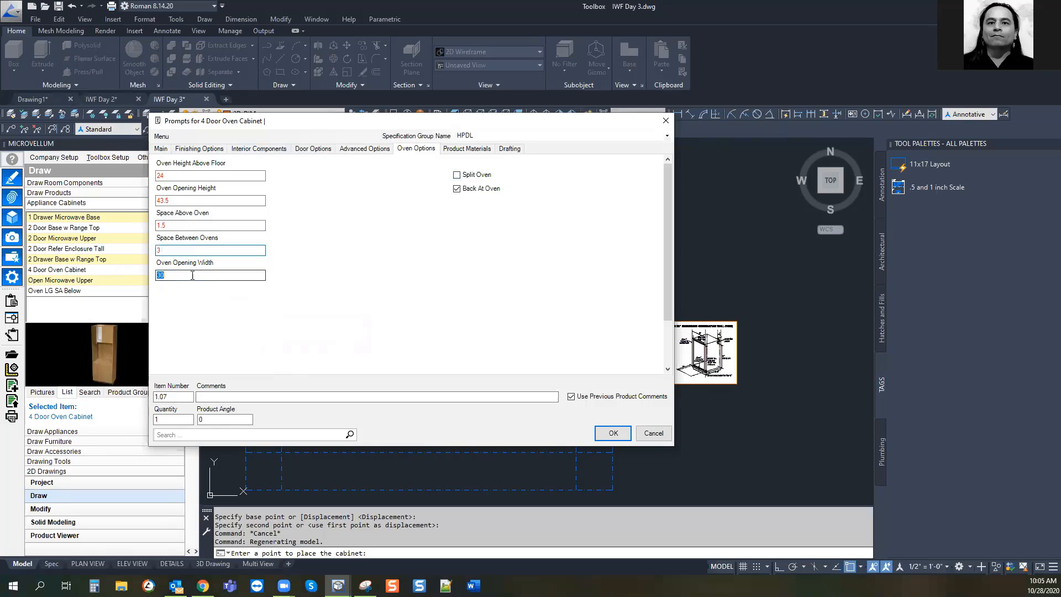
pyautogui.click(209, 275)
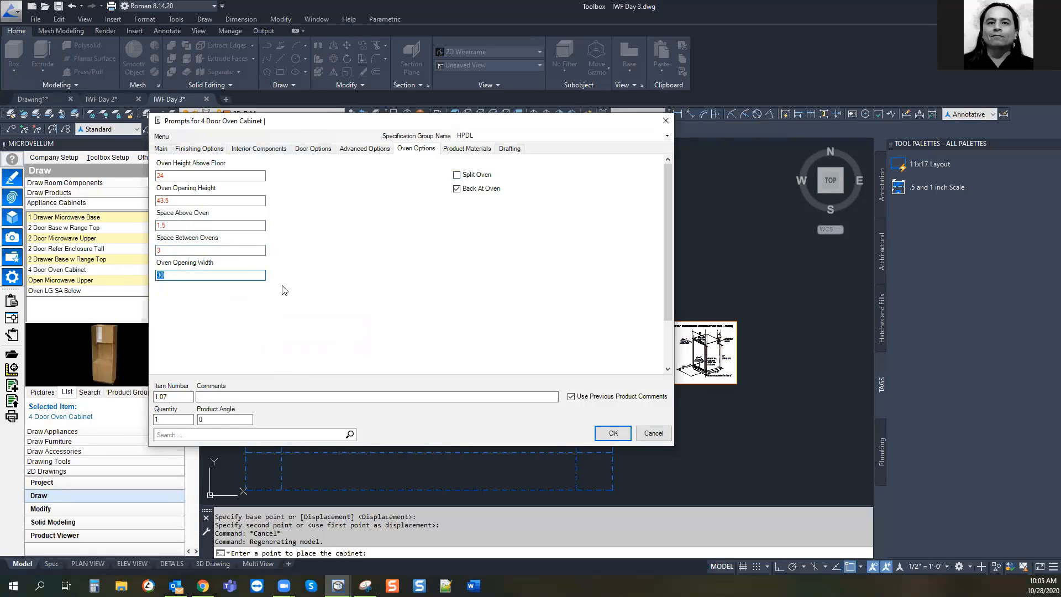
pyautogui.write('28.5')
pyautogui.click(609, 431)
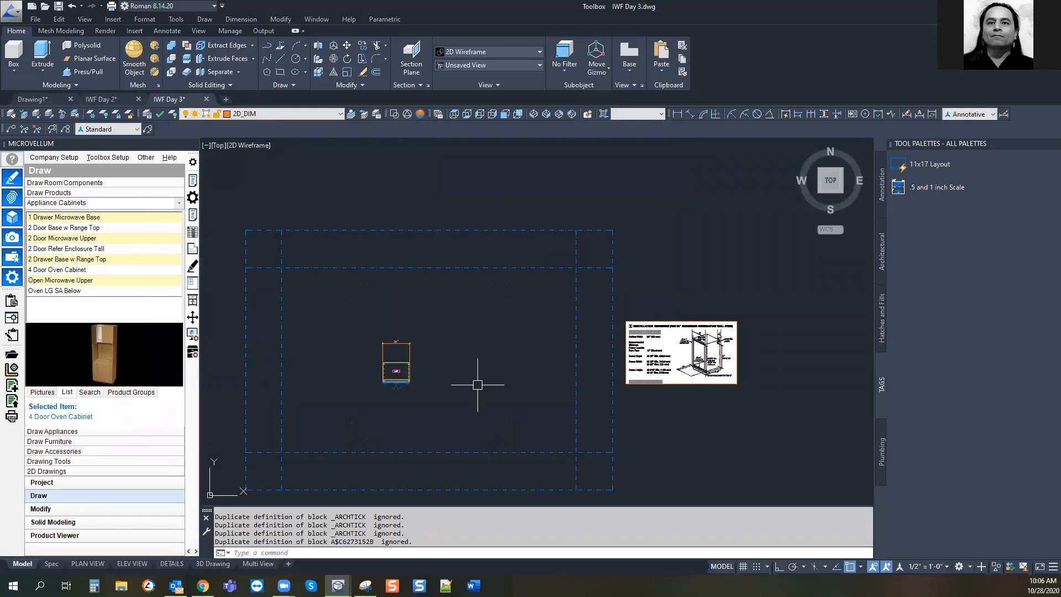
# Switch from the top view to an angled 3D view of the placed oven cabinet using the va command
pyautogui.scroll(1, 486, 374)
pyautogui.scroll(3, 419, 362)
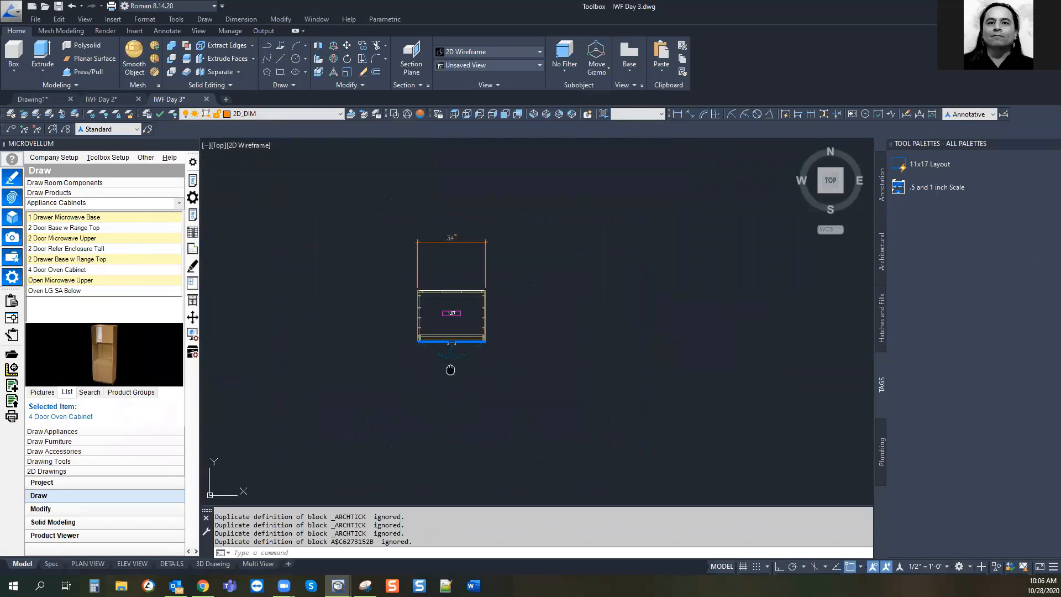
pyautogui.moveTo(451, 370); pyautogui.dragTo(429, 379, button='middle')
pyautogui.press('Escape')
pyautogui.press('Escape')
pyautogui.write('va')
pyautogui.press('Return')
pyautogui.scroll(2, 475, 395)
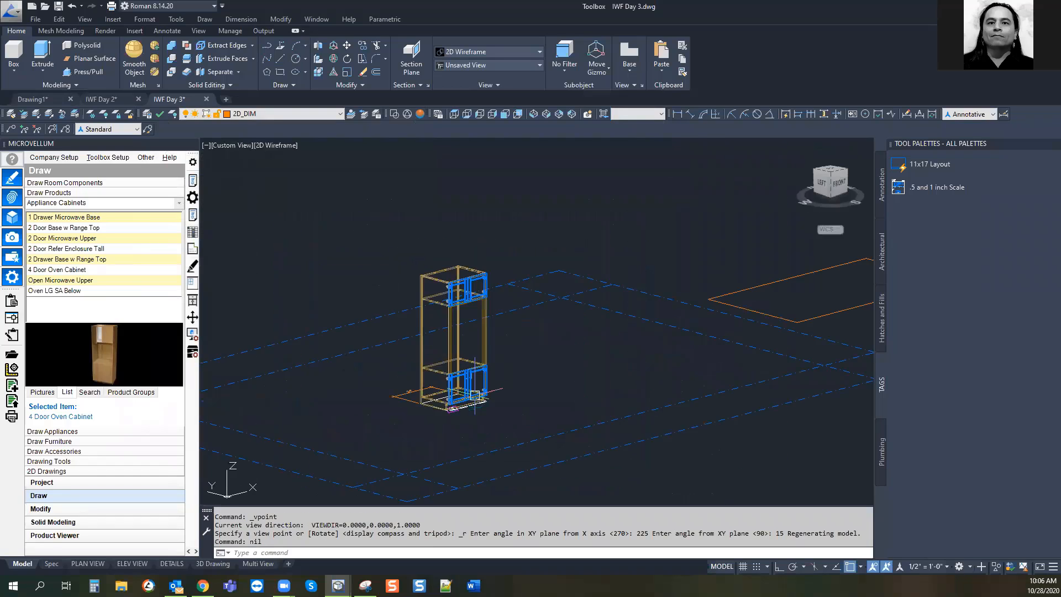
# Examine the cabinet's upper doors, oven opening and lower doors in the 3D view
pyautogui.scroll(4, 474, 395)
pyautogui.scroll(-2, 458, 395)
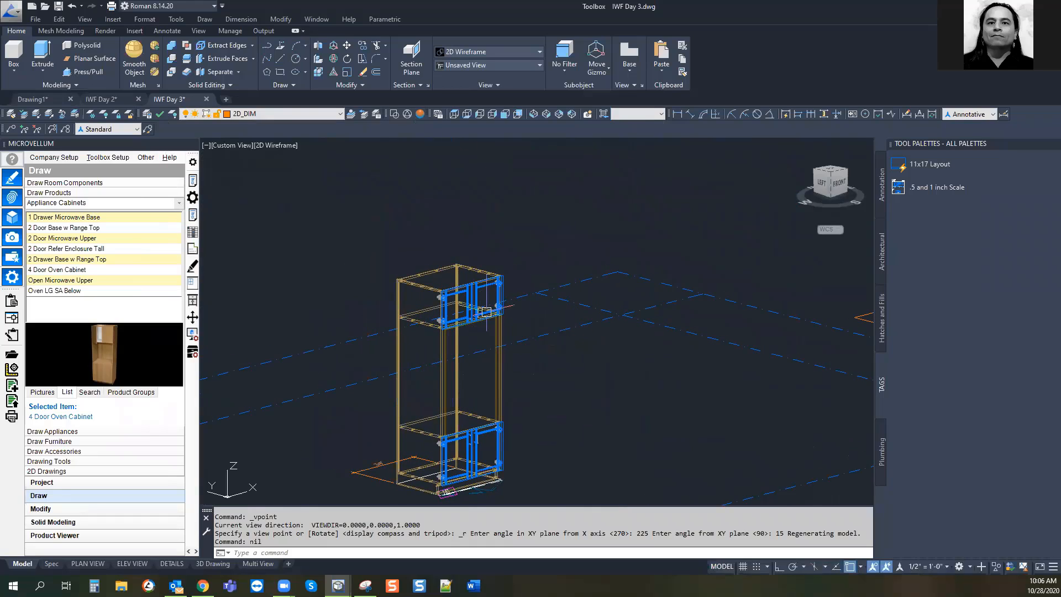
pyautogui.scroll(3, 542, 324)
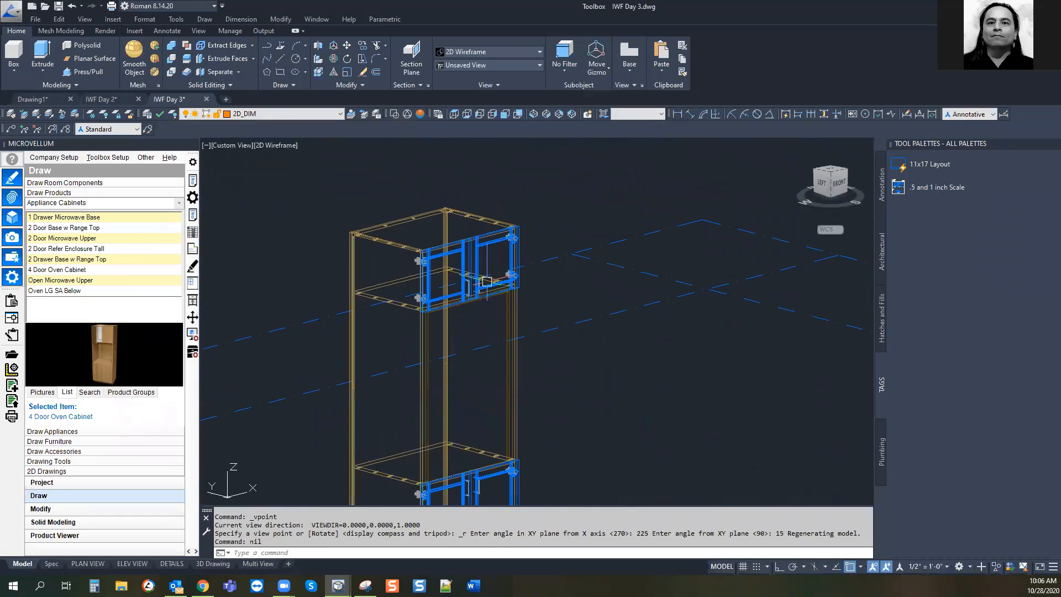
pyautogui.scroll(2, 450, 313)
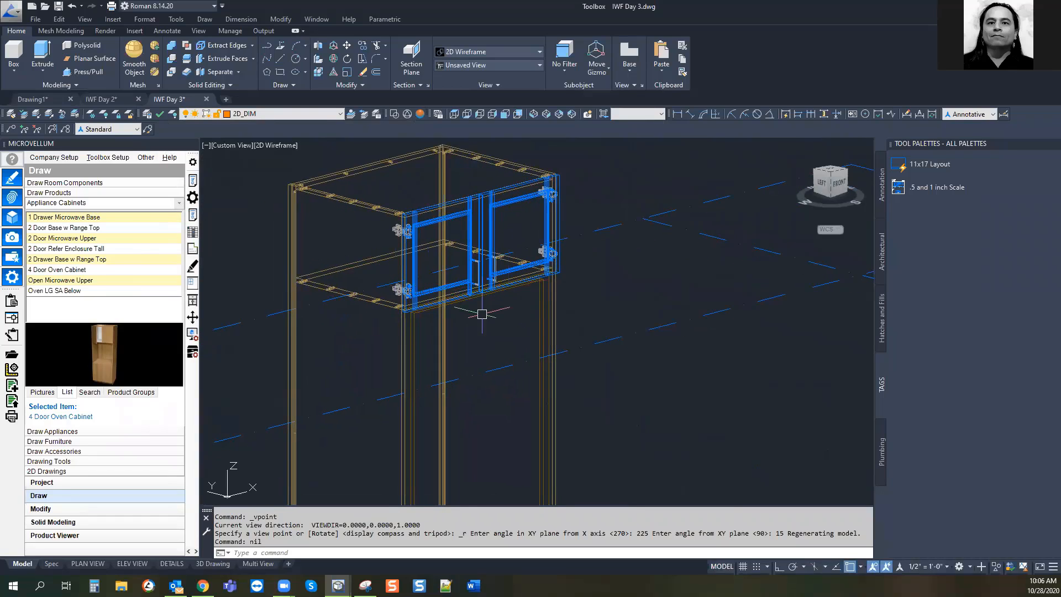
pyautogui.scroll(-2, 516, 328)
pyautogui.moveTo(516, 328); pyautogui.dragTo(518, 280, button='middle')
pyautogui.moveTo(587, 291); pyautogui.dragTo(580, 307, button='middle')
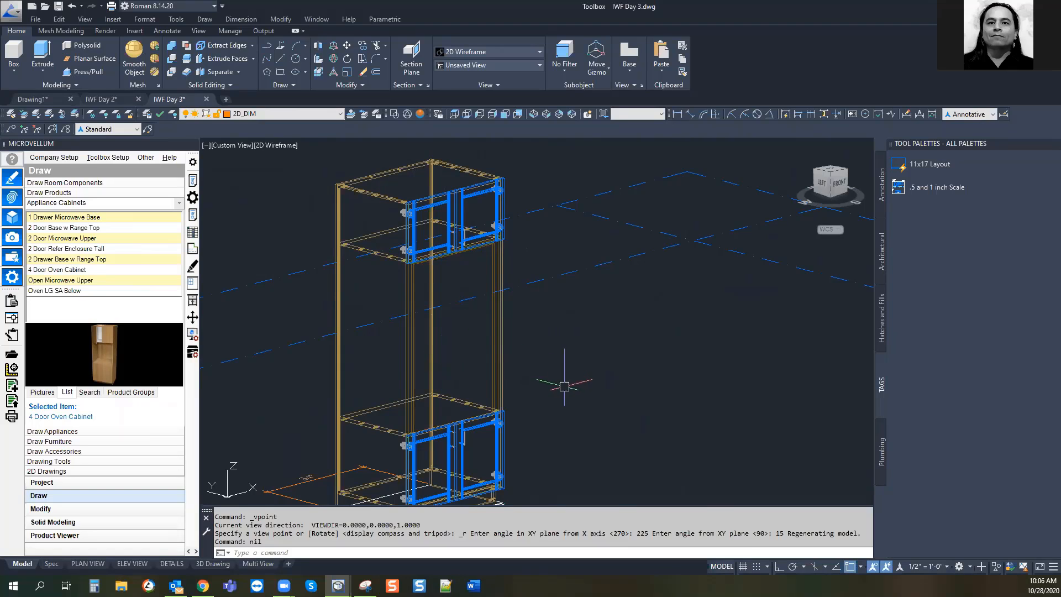
pyautogui.moveTo(531, 376); pyautogui.dragTo(561, 345, button='middle')
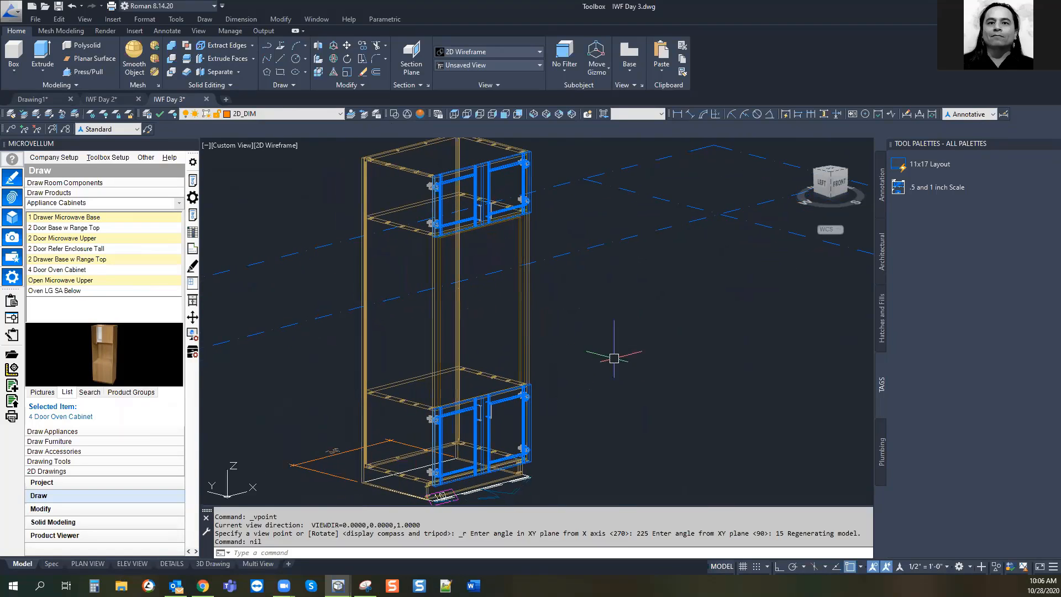
# Select the frame around the oven opening to inspect its extent, and clear the selection
pyautogui.scroll(5, 442, 232)
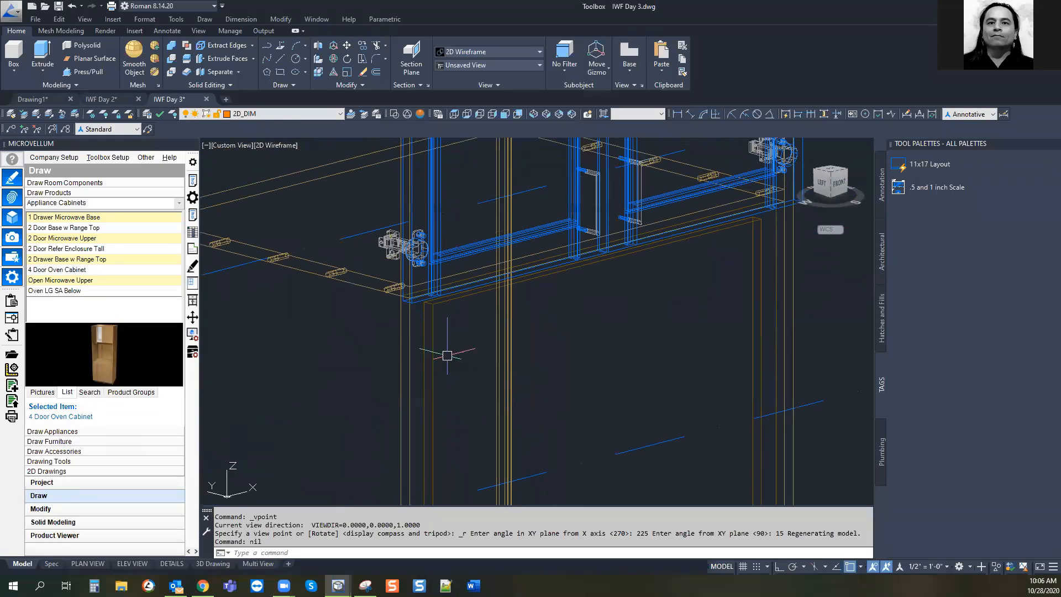
pyautogui.click(435, 325)
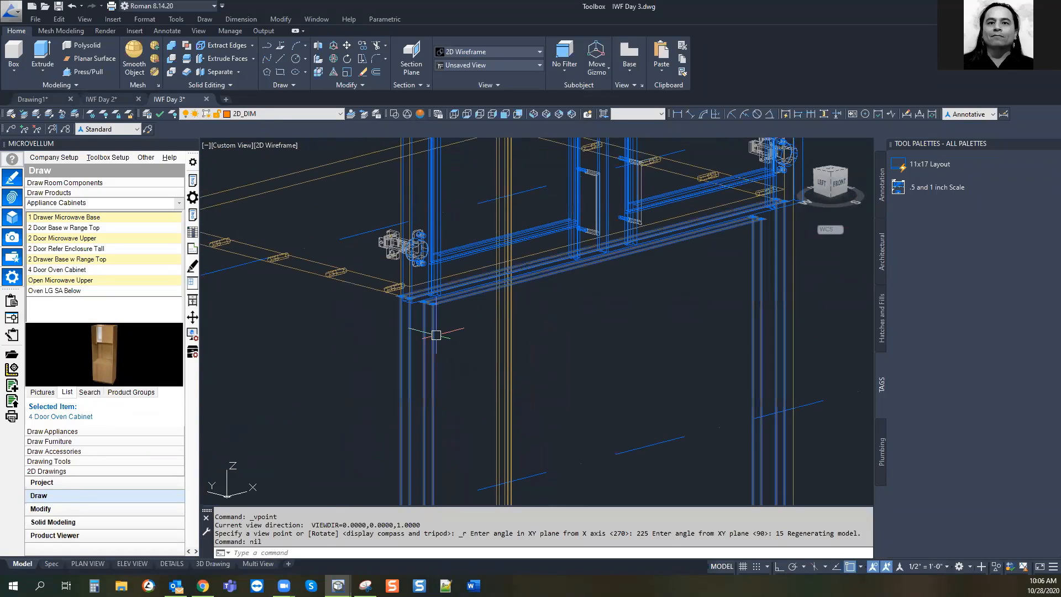
pyautogui.scroll(-5, 776, 290)
pyautogui.moveTo(750, 431); pyautogui.dragTo(633, 386, button='middle')
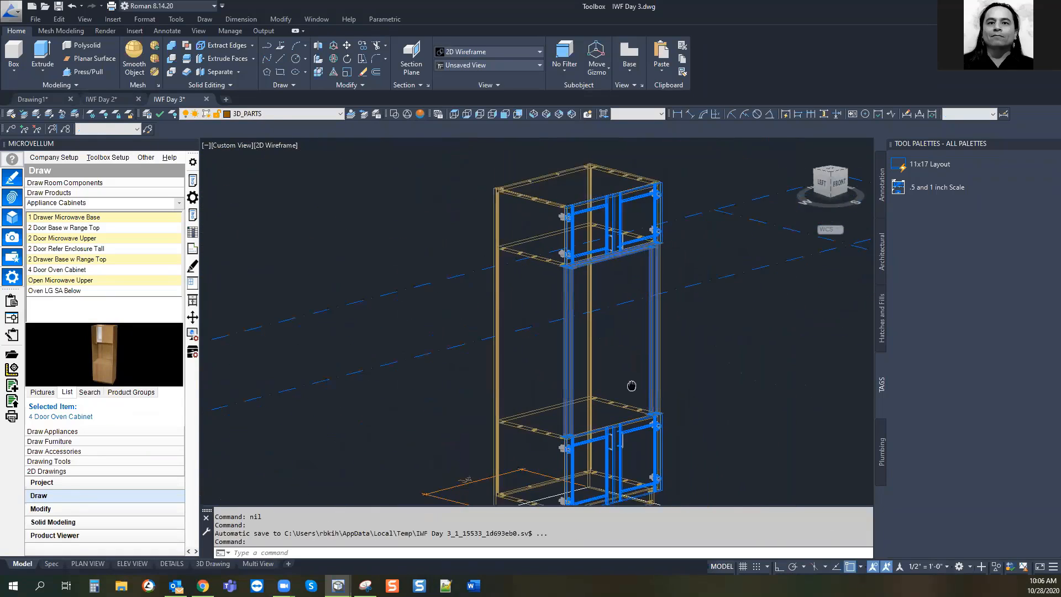
pyautogui.moveTo(655, 336); pyautogui.dragTo(558, 296, button='middle')
pyautogui.moveTo(507, 261); pyautogui.dragTo(487, 293, button='middle')
pyautogui.press('Escape')
pyautogui.press('Escape')
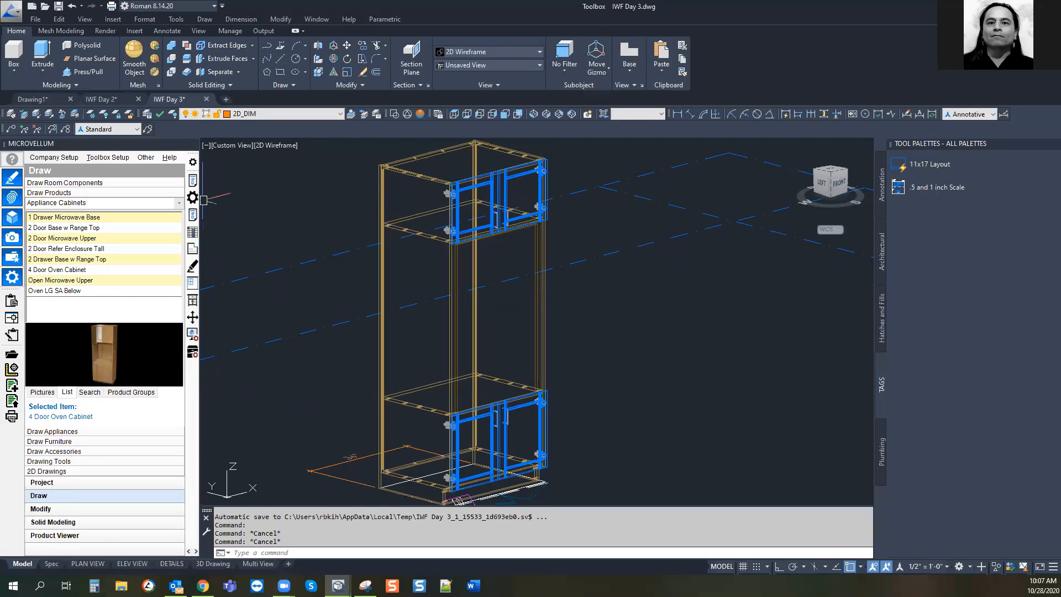
# Review the oven options in the cabinet's product prompts and close them without changes
pyautogui.click(188, 184)
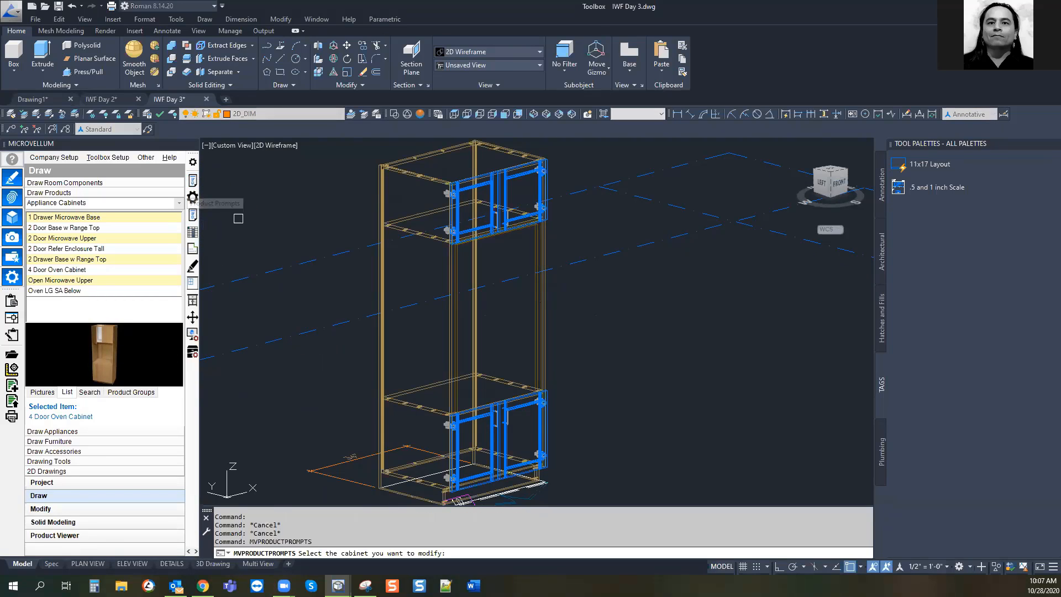
pyautogui.click(429, 175)
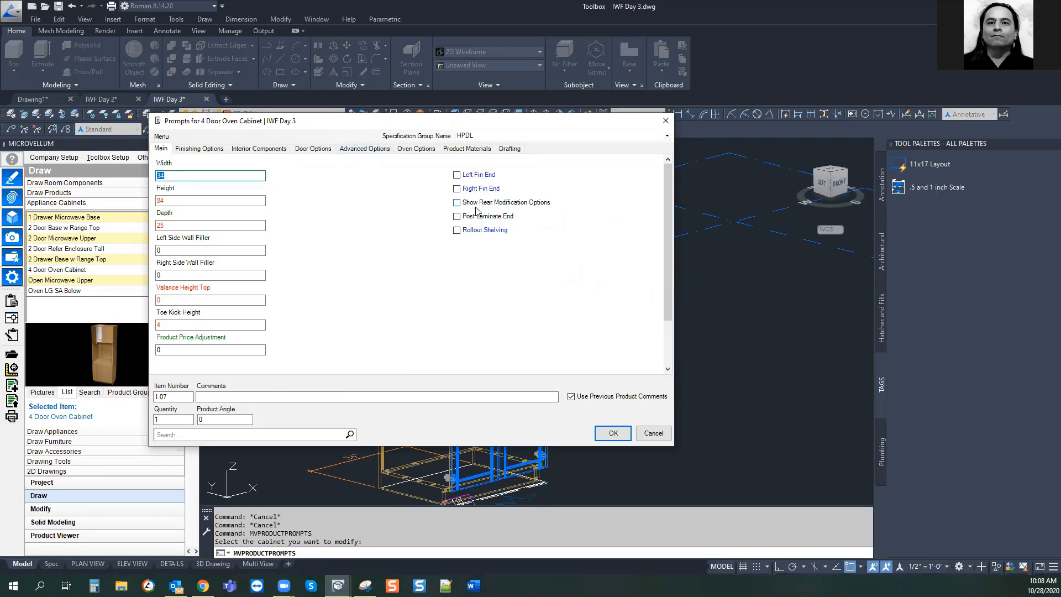
pyautogui.click(409, 148)
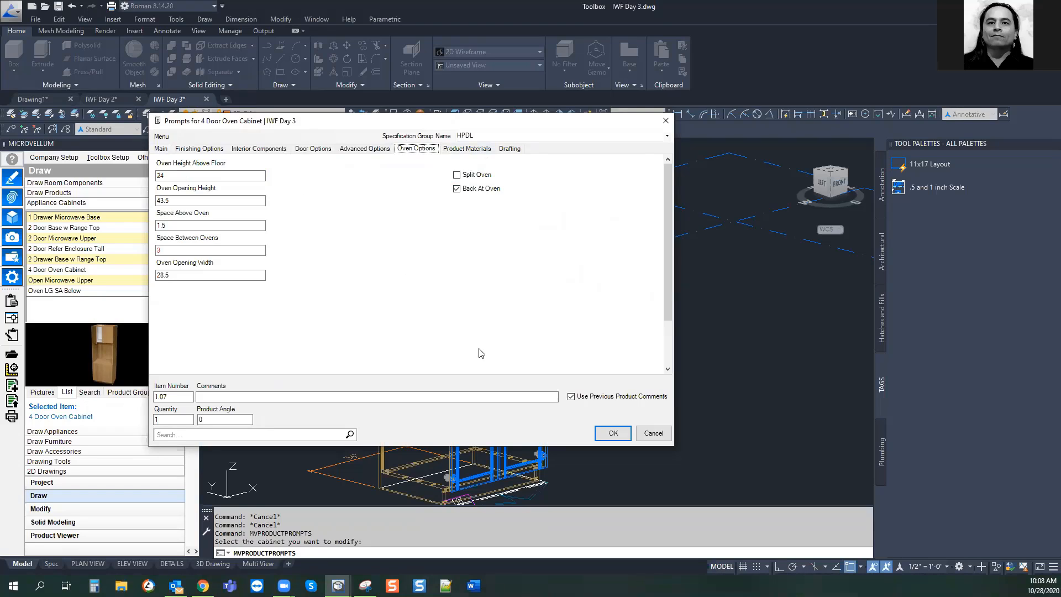
pyautogui.click(666, 121)
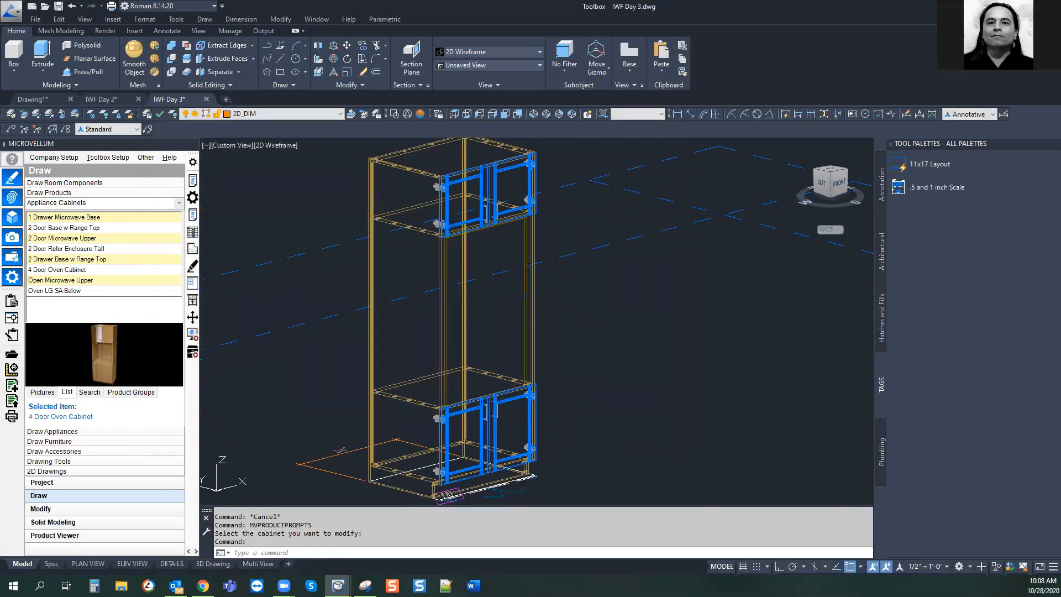
# Open the subassembly list of the 4 Door Oven Cabinet from its product prompts
pyautogui.scroll(5, 348, 362)
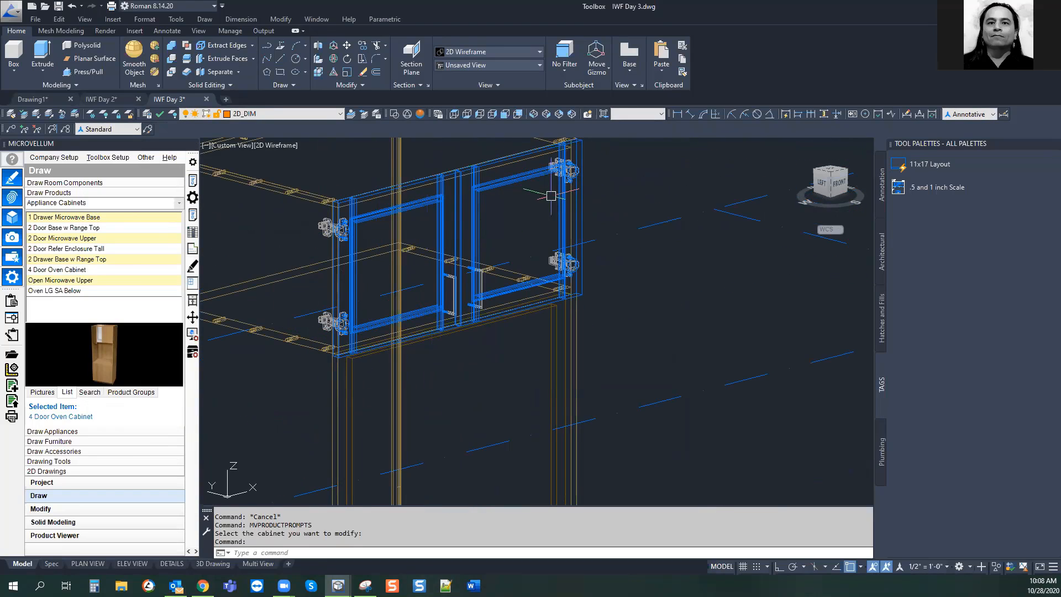
pyautogui.moveTo(449, 313); pyautogui.dragTo(443, 216, button='middle')
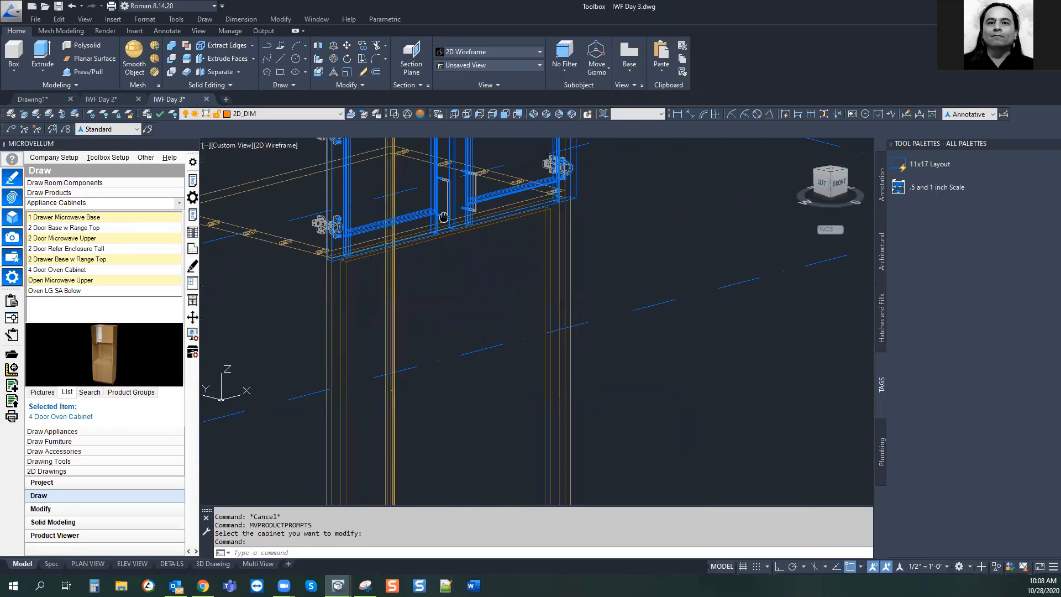
pyautogui.click(193, 216)
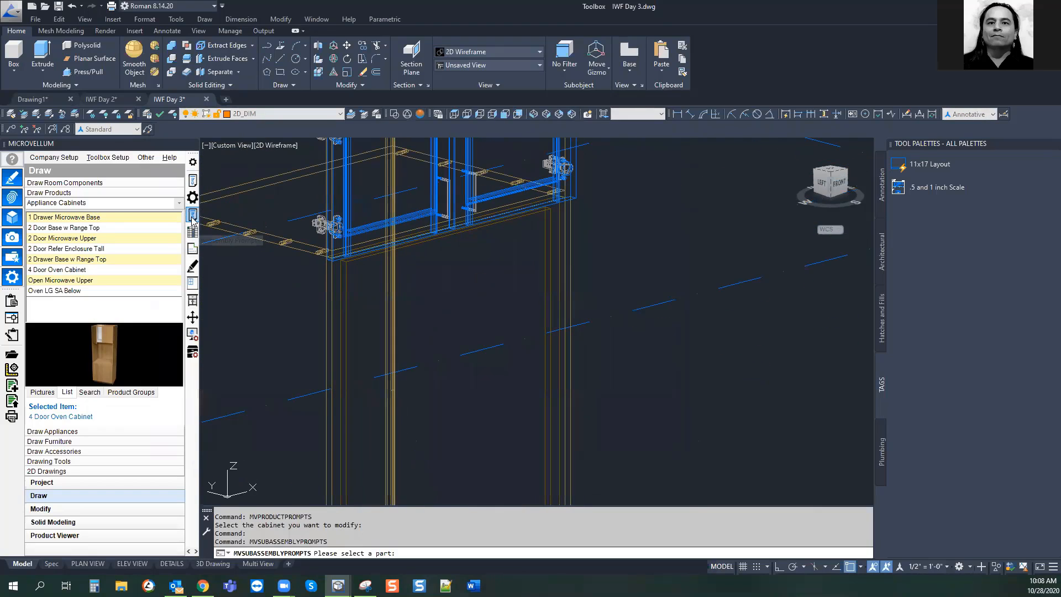
pyautogui.press('Escape')
pyautogui.click(188, 182)
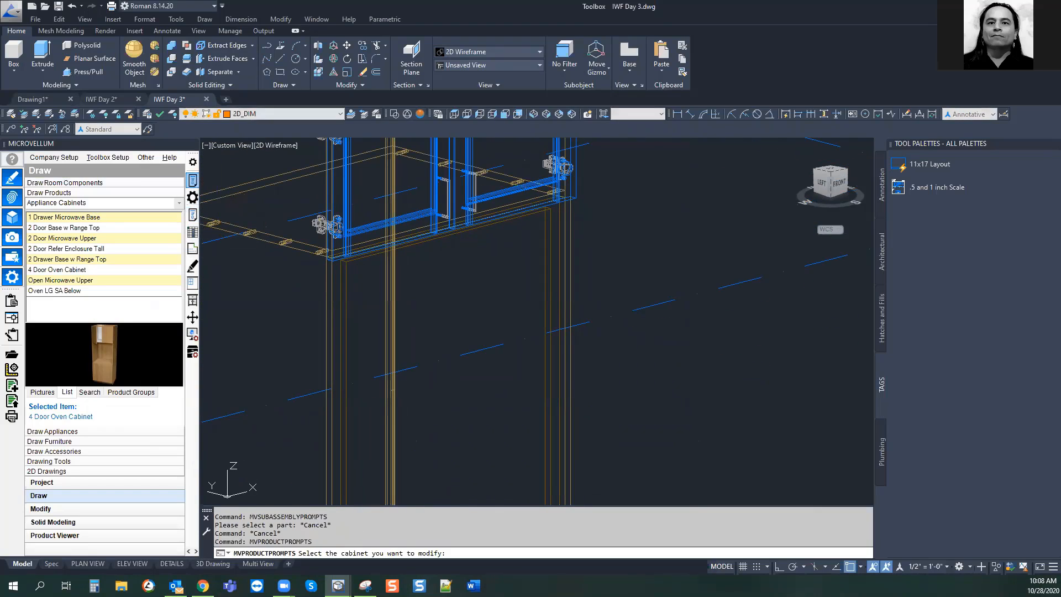
pyautogui.click(445, 241)
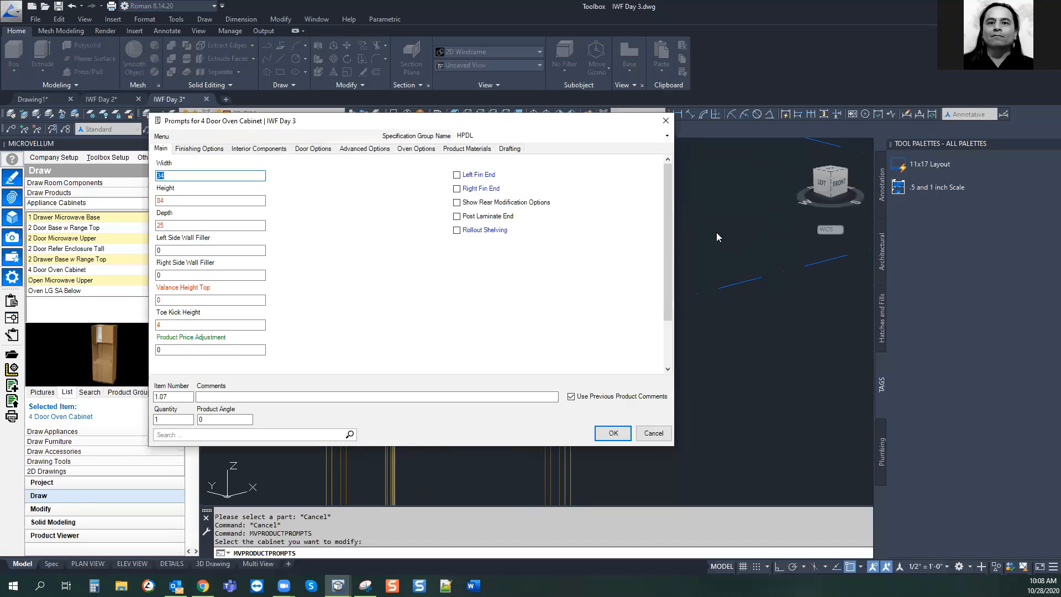
pyautogui.click(161, 137)
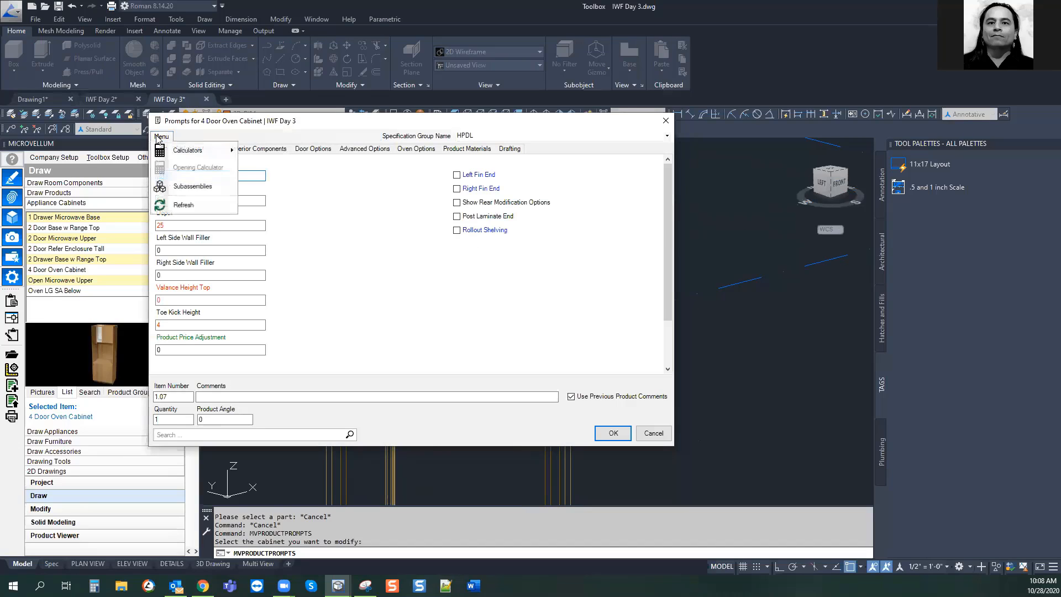
pyautogui.click(331, 236)
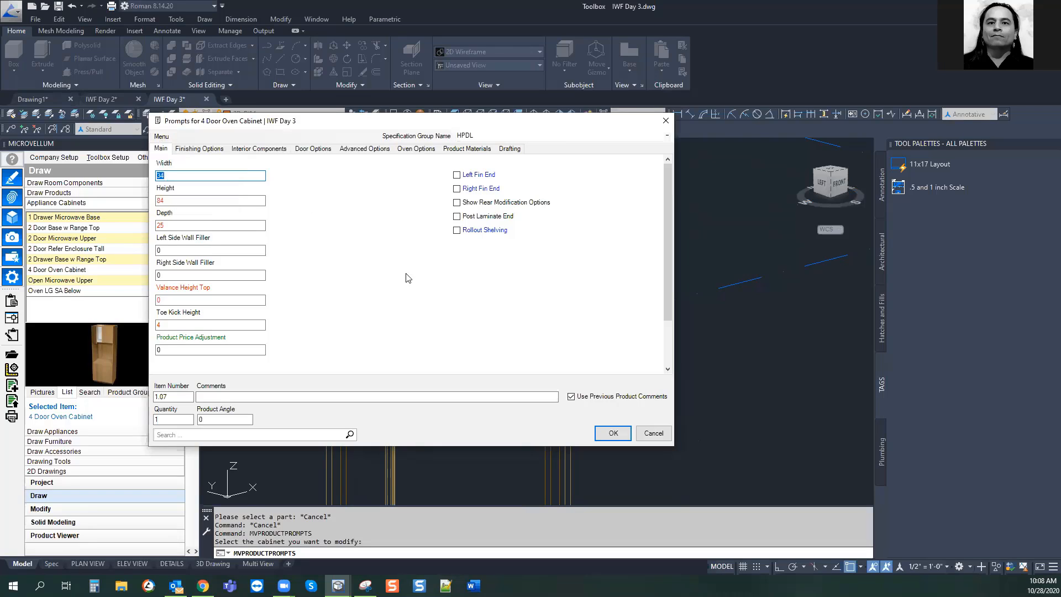
pyautogui.rightClick(441, 301)
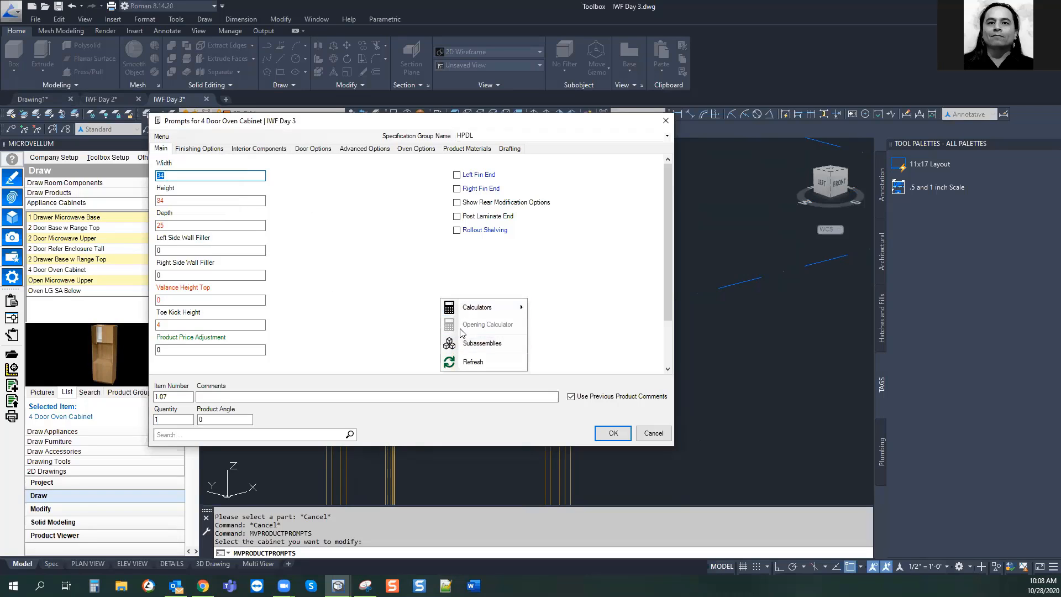
pyautogui.click(478, 345)
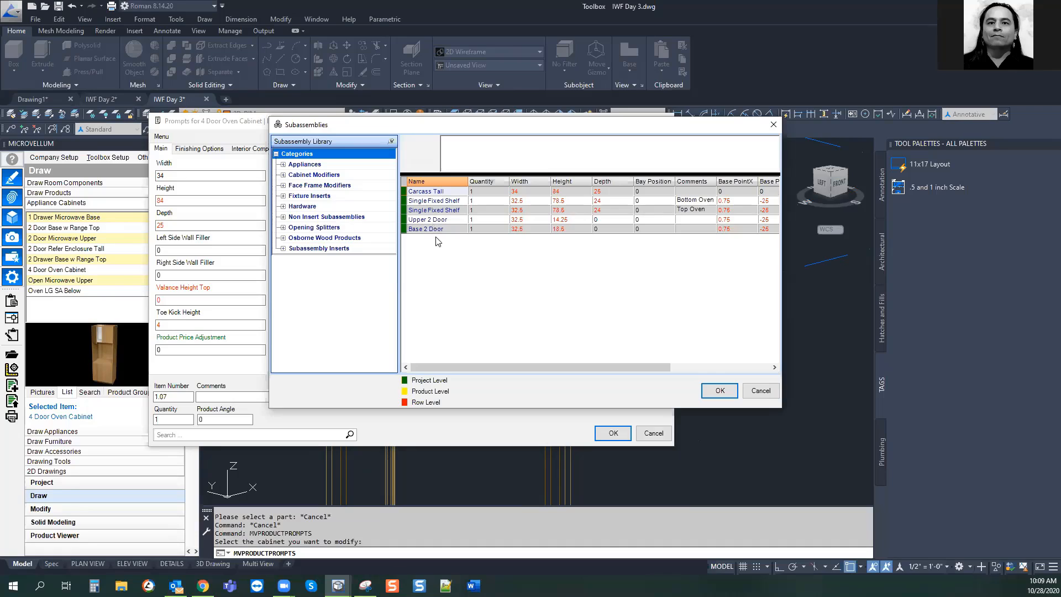
# Preview the horizontal and vertical opening splitters in the library and add a Horizontal Opening Splitter to the cabinet's subassemblies
pyautogui.click(283, 217)
pyautogui.click(283, 217)
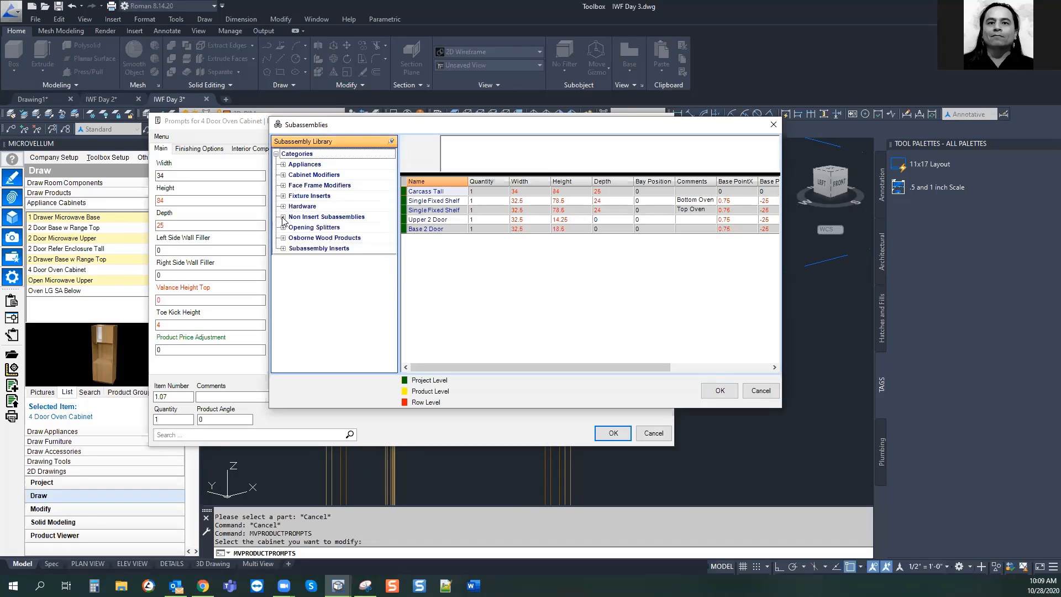
pyautogui.click(283, 227)
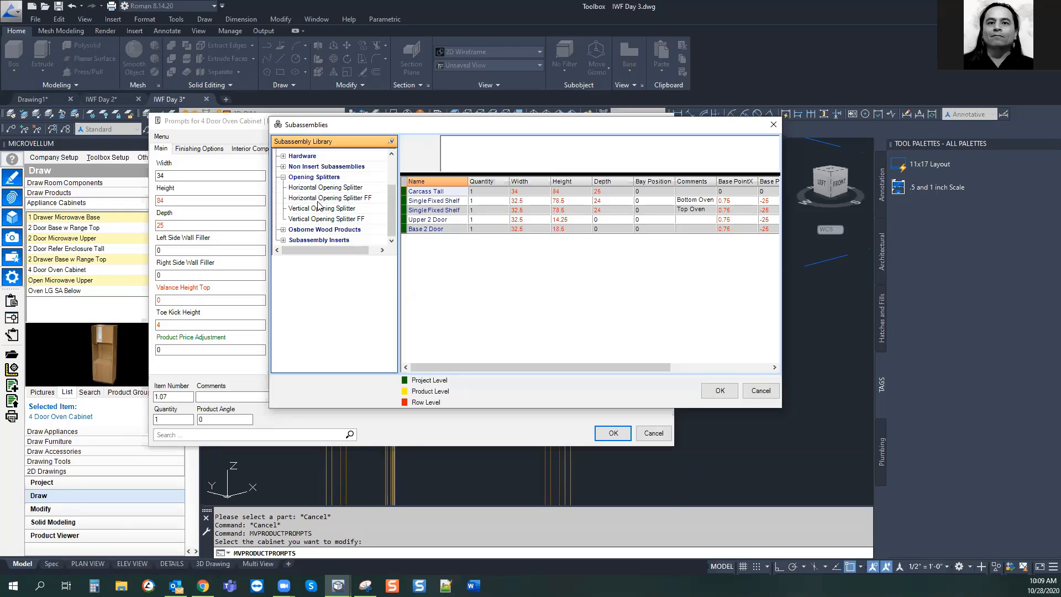
pyautogui.click(345, 190)
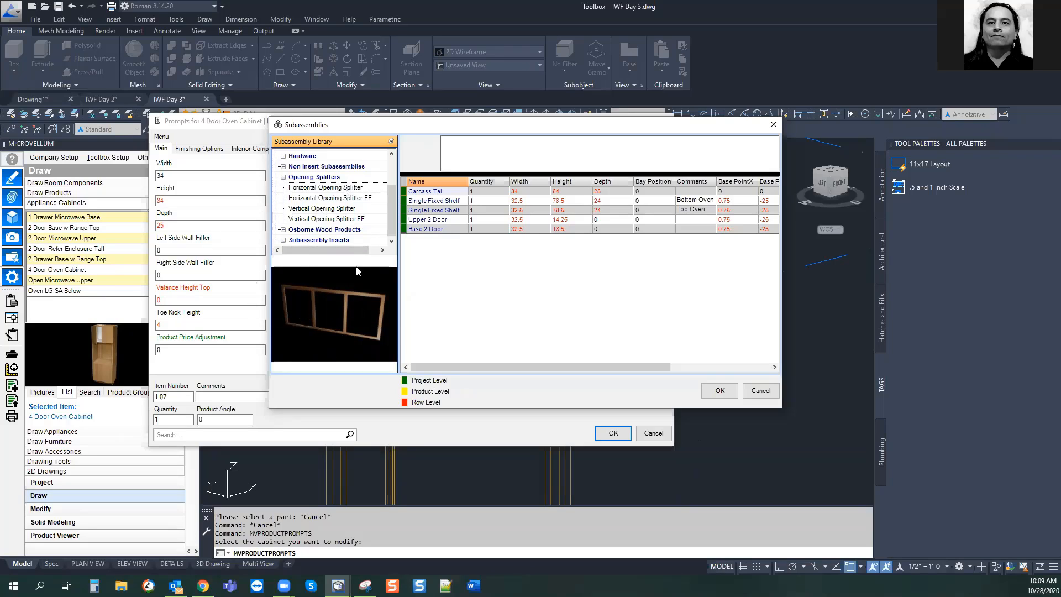
pyautogui.click(311, 209)
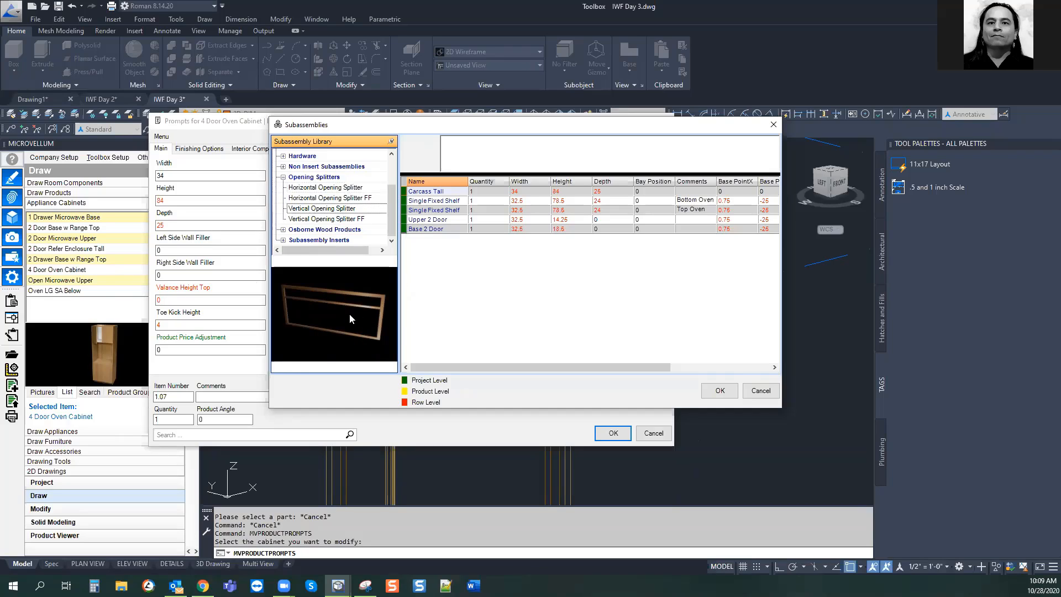
pyautogui.click(321, 190)
pyautogui.moveTo(320, 192); pyautogui.dragTo(511, 259)
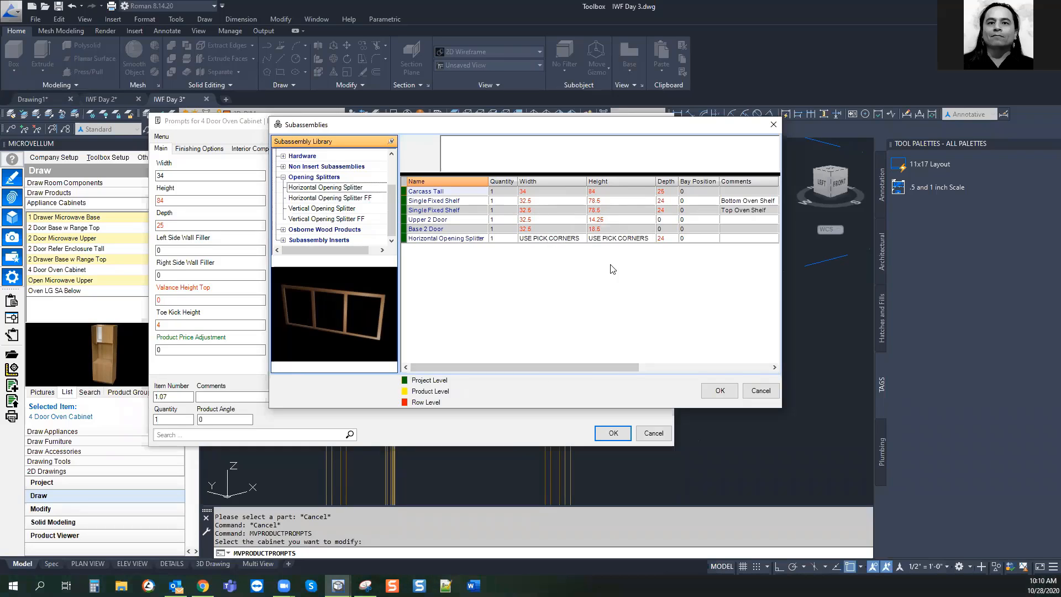
# Compare the width entries of the Upper 2 Door and Base 2 Door subassemblies with that of the new splitter
pyautogui.rightClick(548, 242)
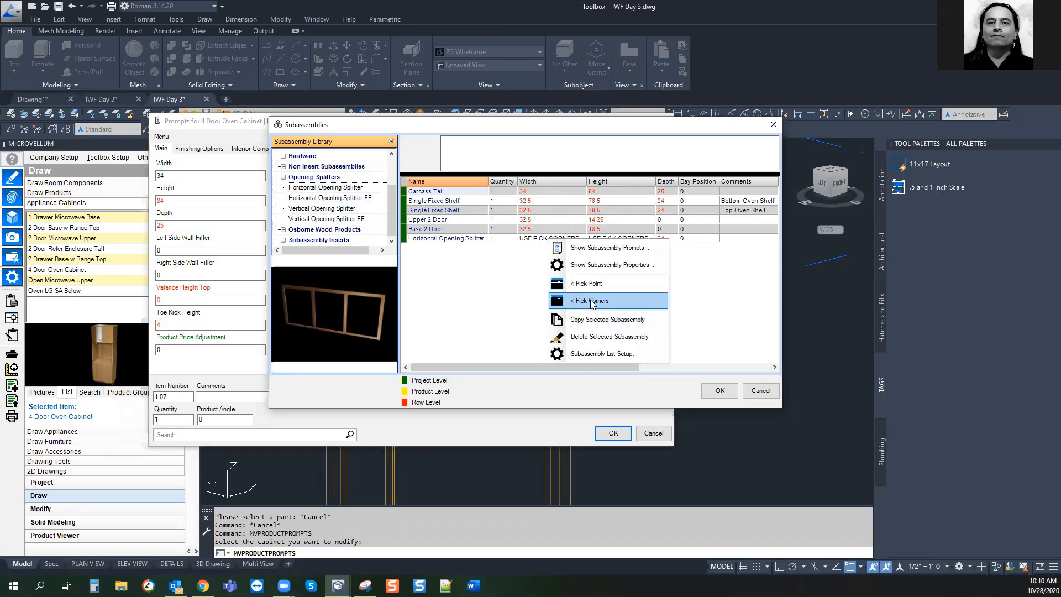
pyautogui.click(529, 244)
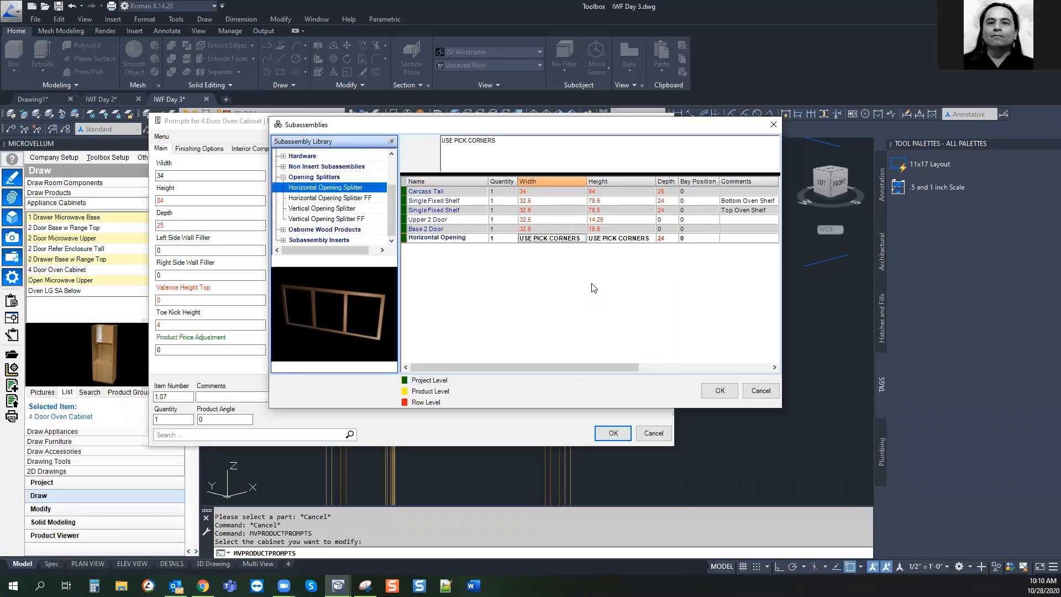
pyautogui.click(542, 229)
pyautogui.click(548, 220)
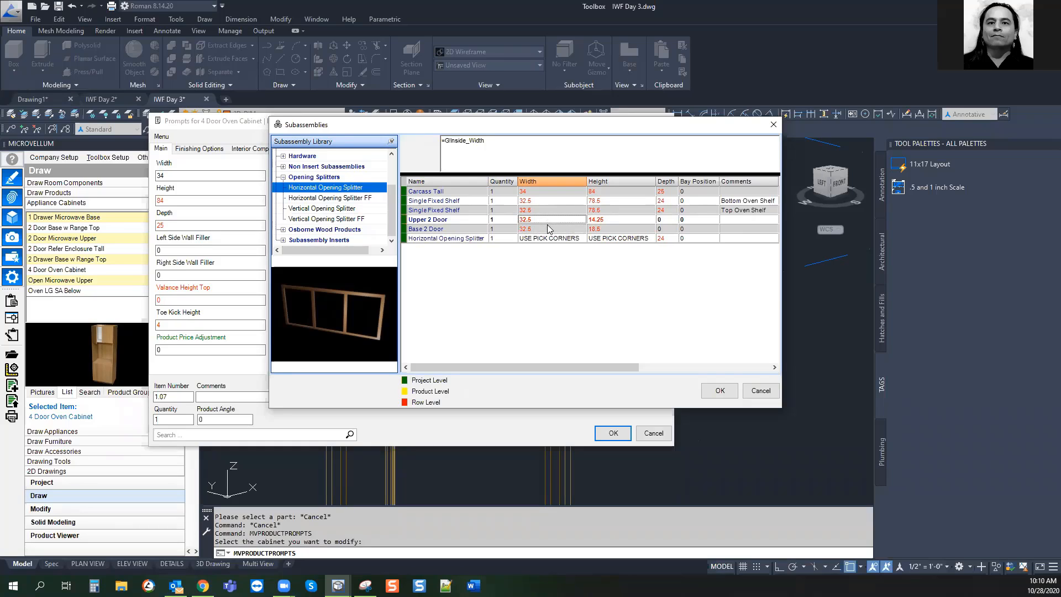
pyautogui.click(548, 230)
pyautogui.click(550, 221)
pyautogui.rightClick(541, 240)
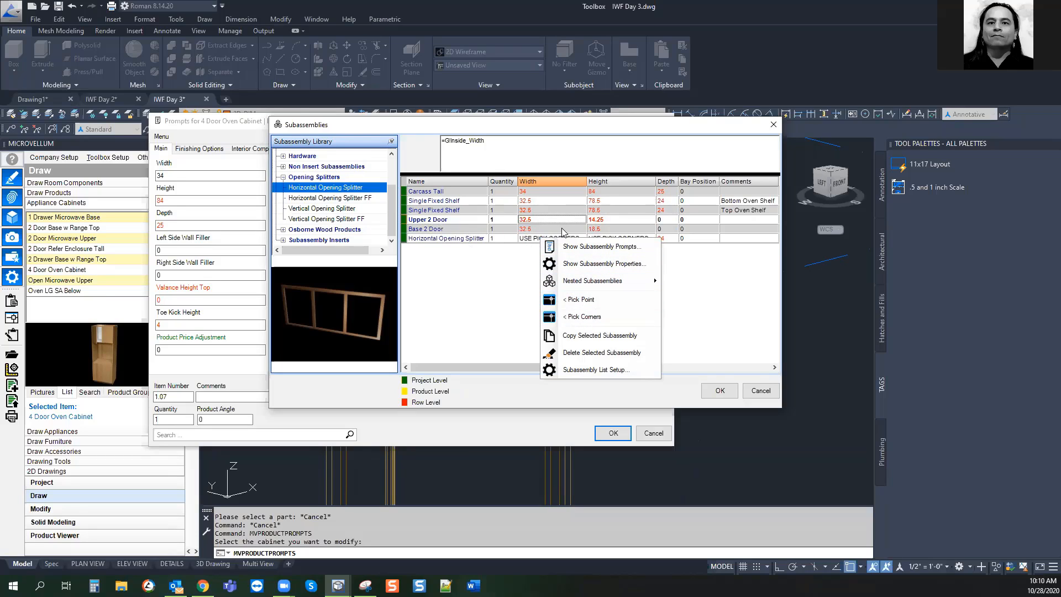
pyautogui.click(525, 242)
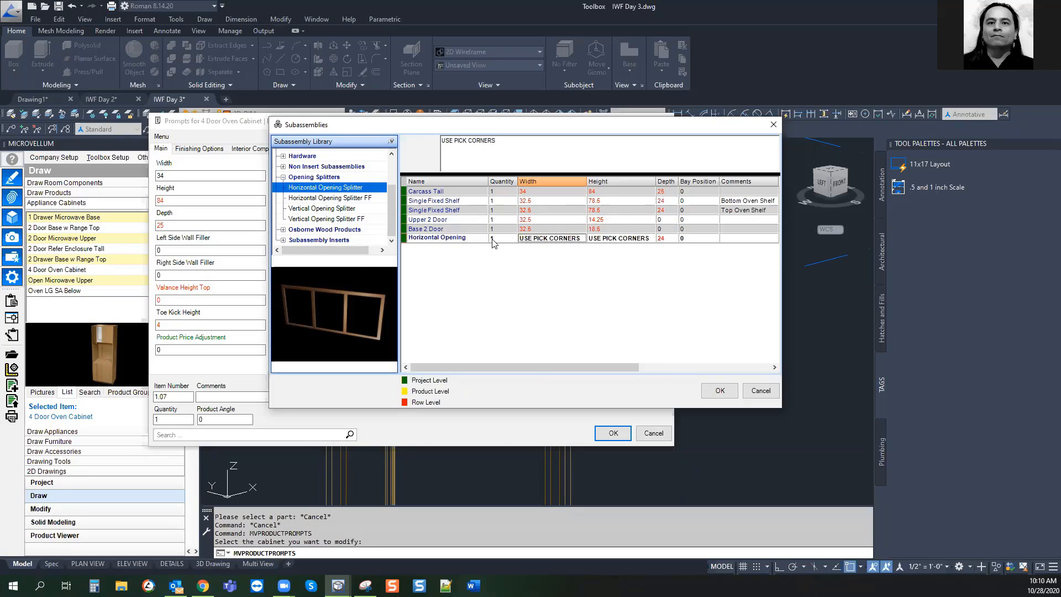
# Size the Horizontal Opening Splitter with Pick Corners, using diagonally opposite inside corners of the upper door opening
pyautogui.rightClick(545, 242)
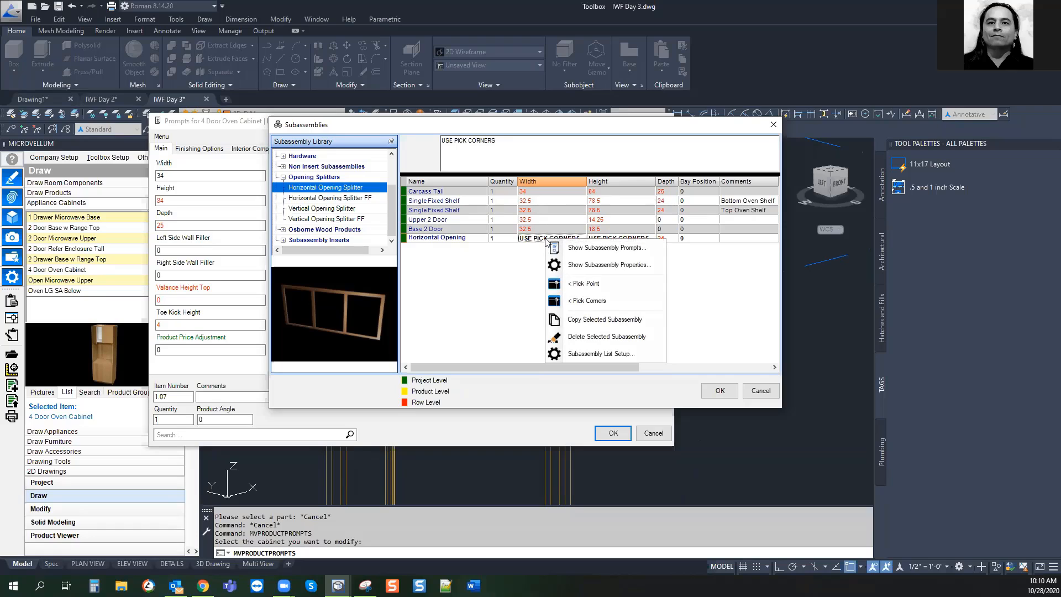
pyautogui.click(580, 303)
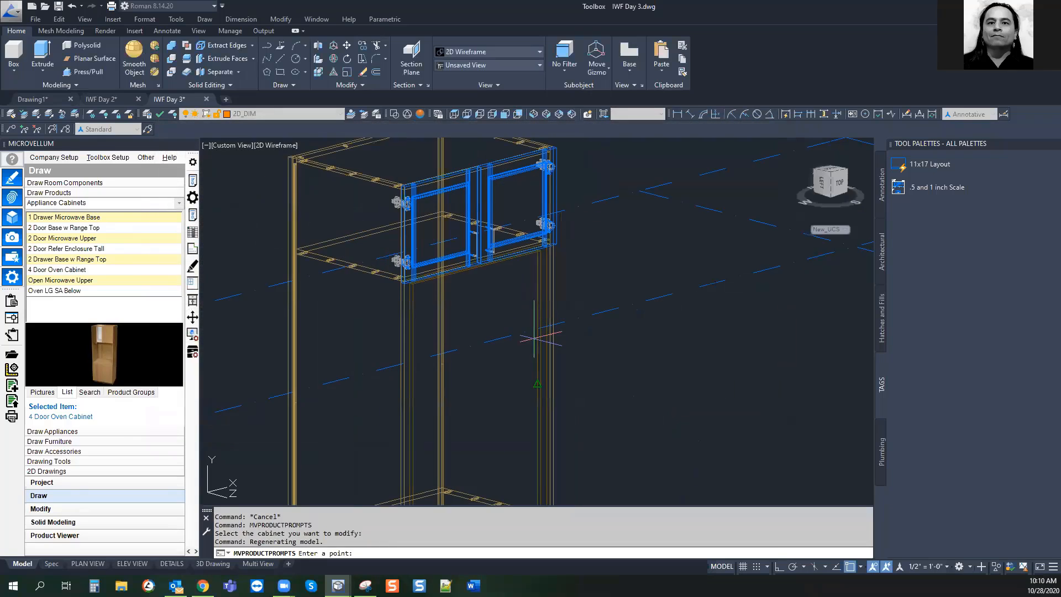
pyautogui.moveTo(508, 294); pyautogui.dragTo(409, 351, button='middle')
pyautogui.scroll(10, 367, 334)
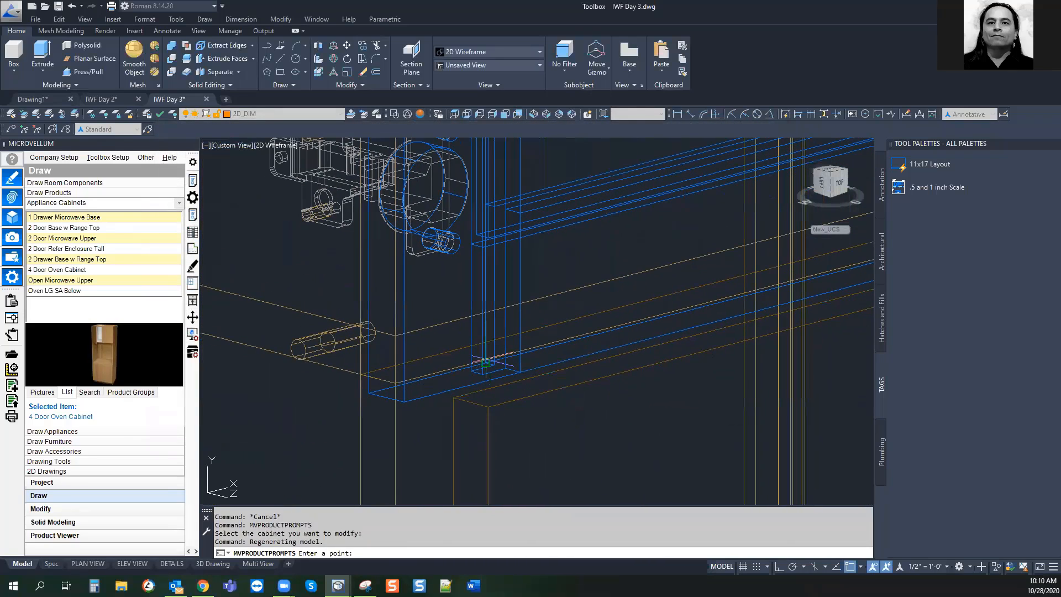
pyautogui.click(395, 336)
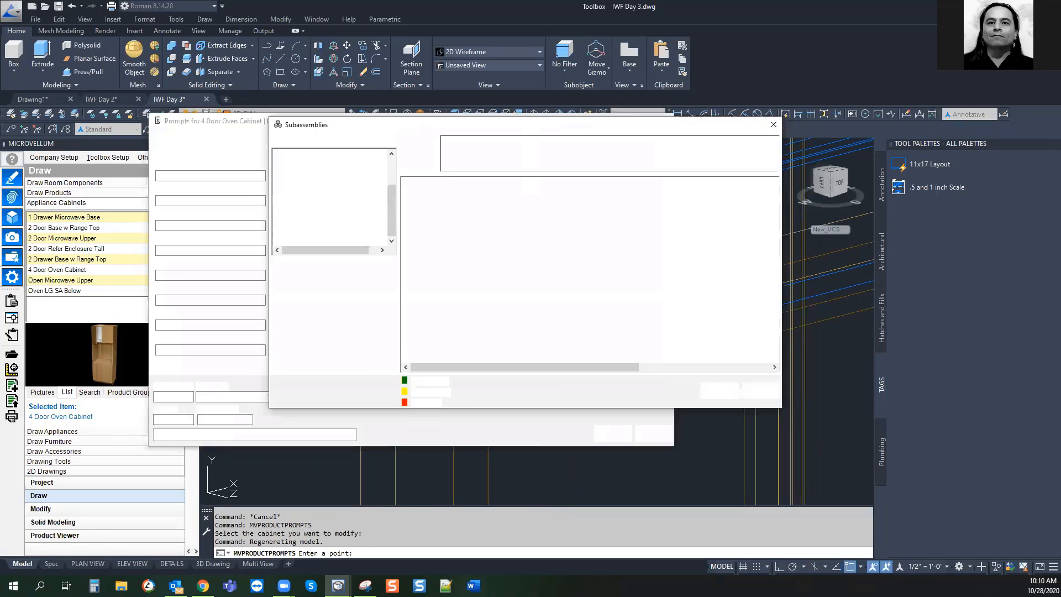
pyautogui.scroll(5, 603, 260)
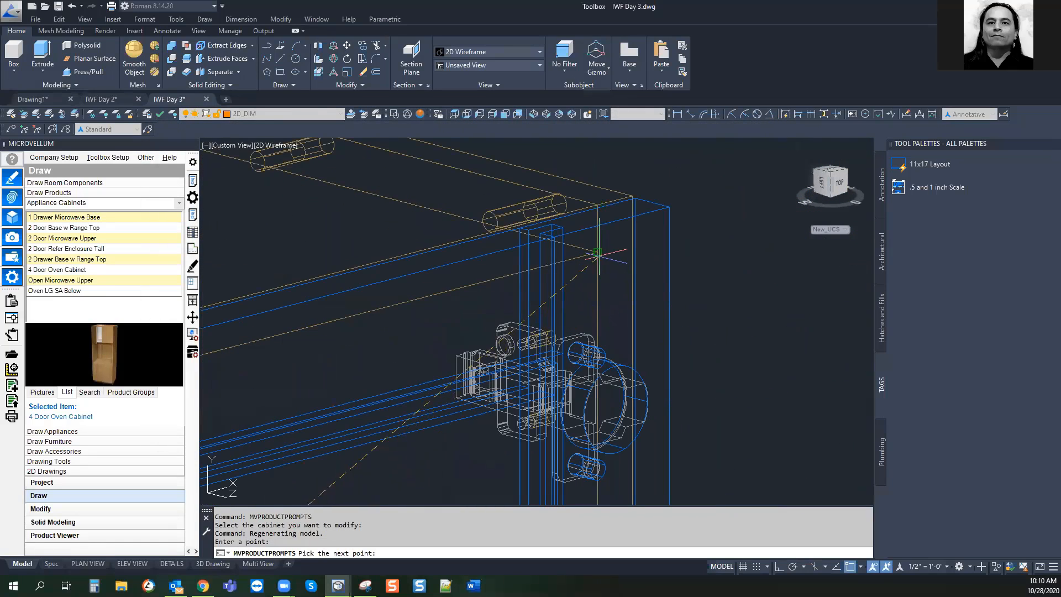
pyautogui.click(601, 260)
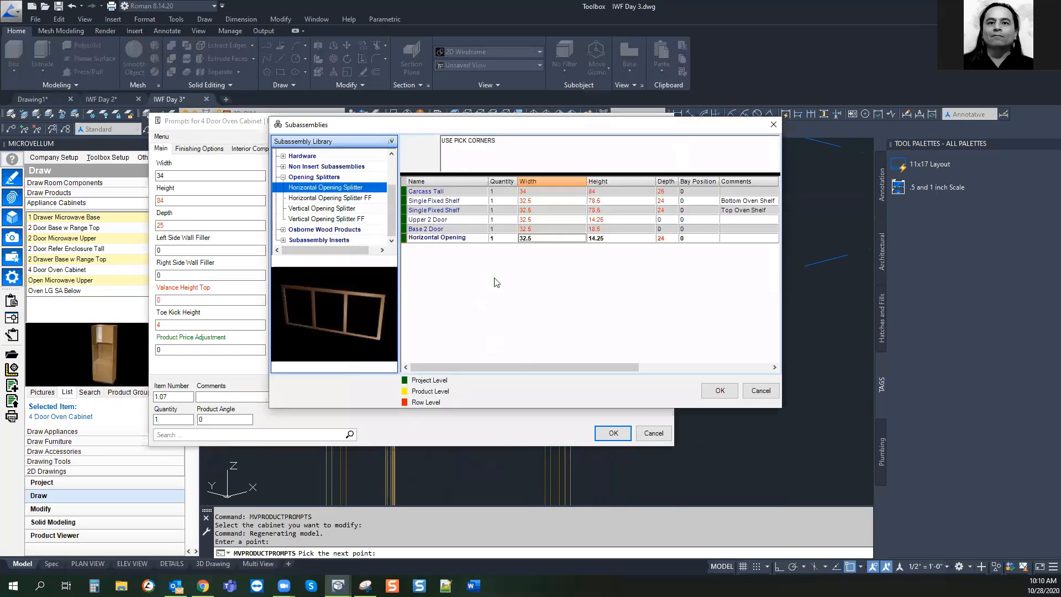
pyautogui.moveTo(584, 368)
pyautogui.mouseDown()
pyautogui.moveTo(644, 376)
pyautogui.moveTo(563, 373)
pyautogui.mouseUp()
# Copy the Horizontal Opening Splitter in the subassembly list and select the copy
pyautogui.rightClick(440, 242)
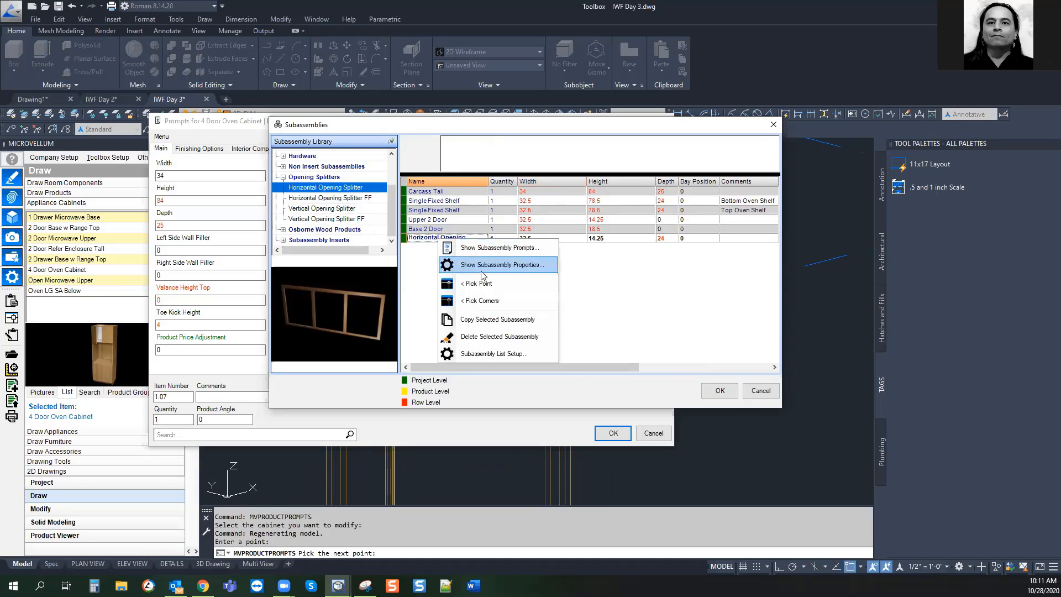
pyautogui.click(469, 321)
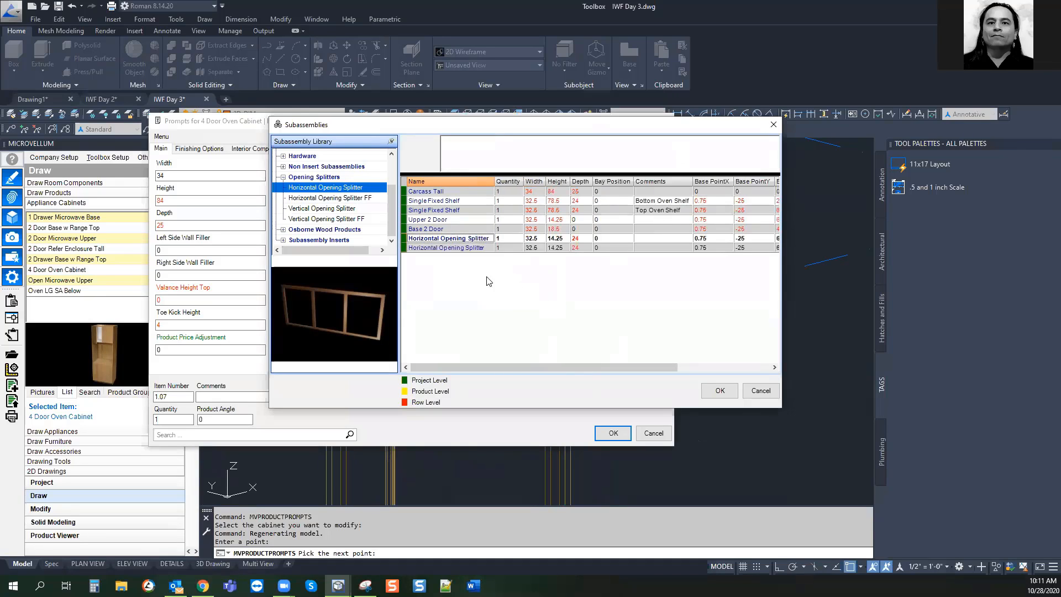
pyautogui.click(463, 250)
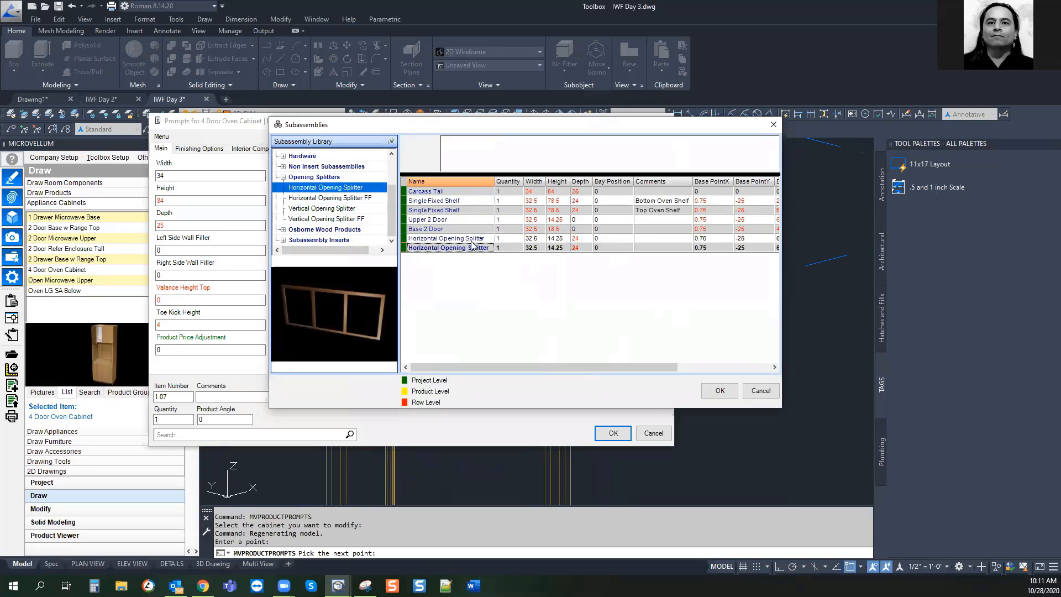
# Size the copied Horizontal Opening Splitter with Pick Corners, using diagonally opposite inside corners of the lower door opening
pyautogui.rightClick(534, 251)
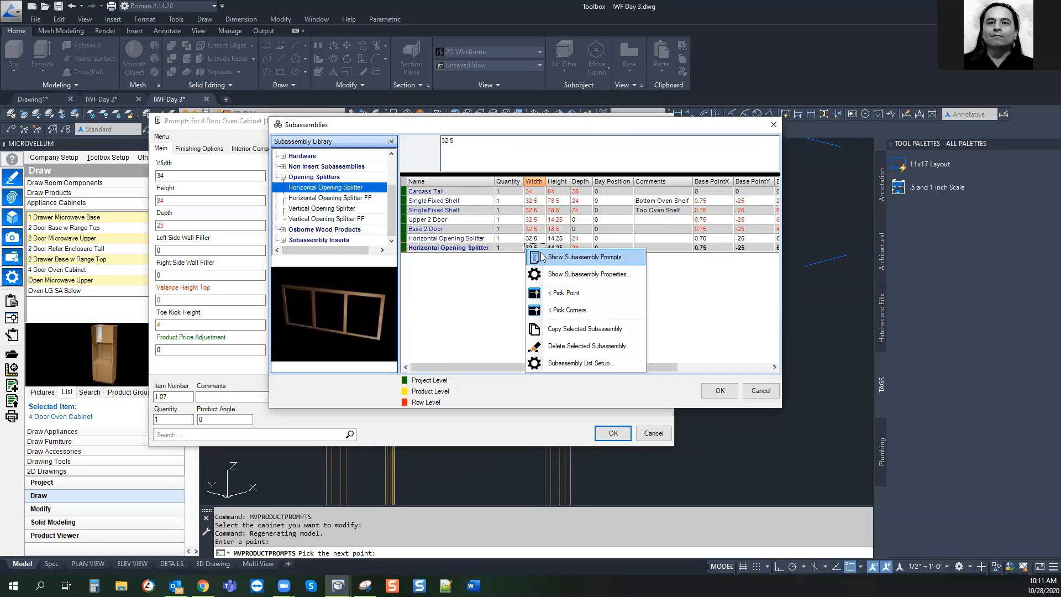
pyautogui.click(544, 257)
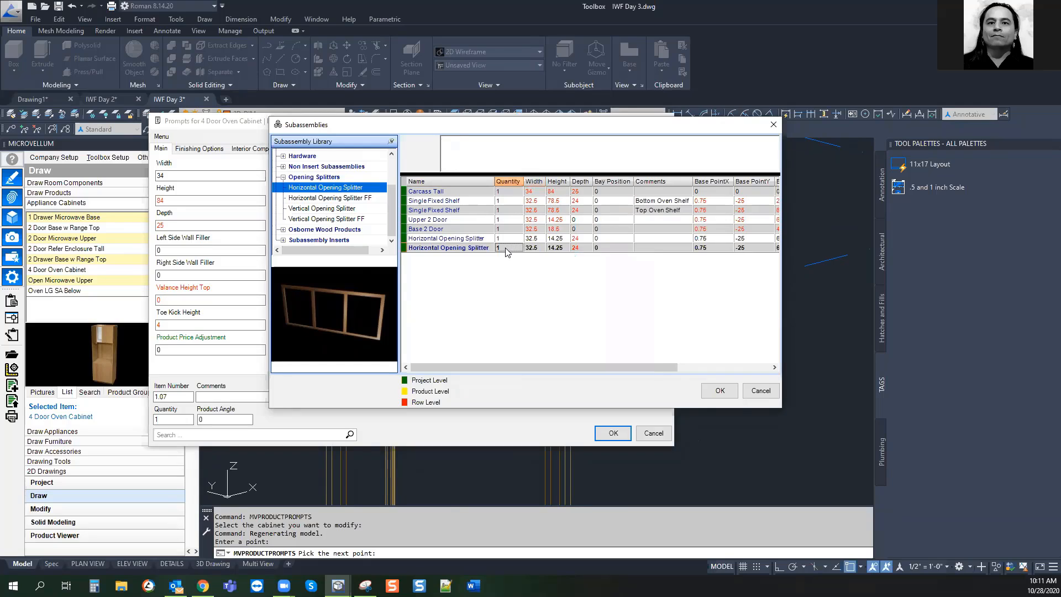
pyautogui.rightClick(535, 252)
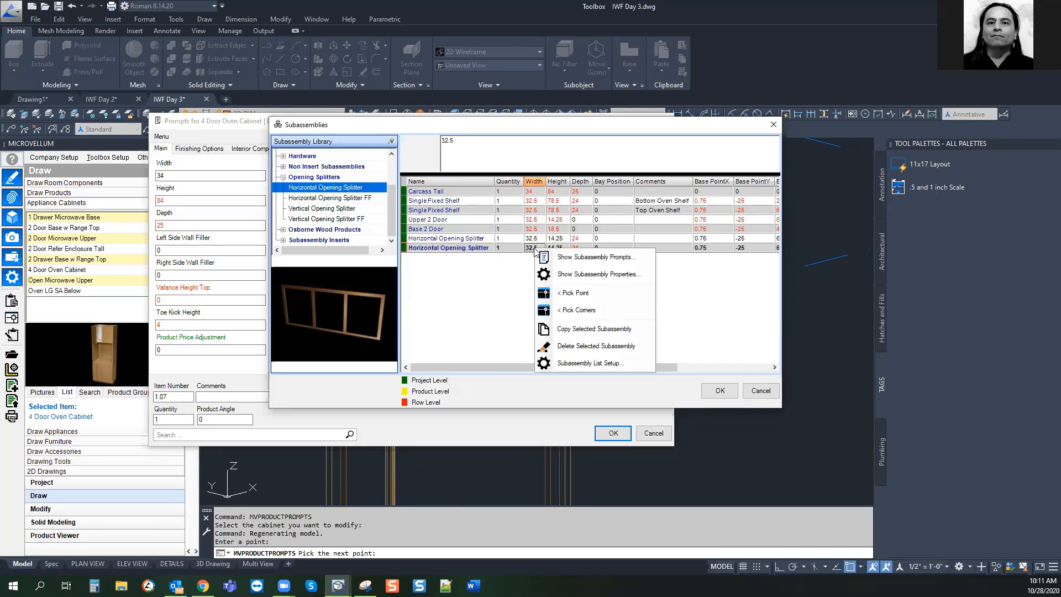
pyautogui.click(562, 311)
pyautogui.scroll(-8, 583, 331)
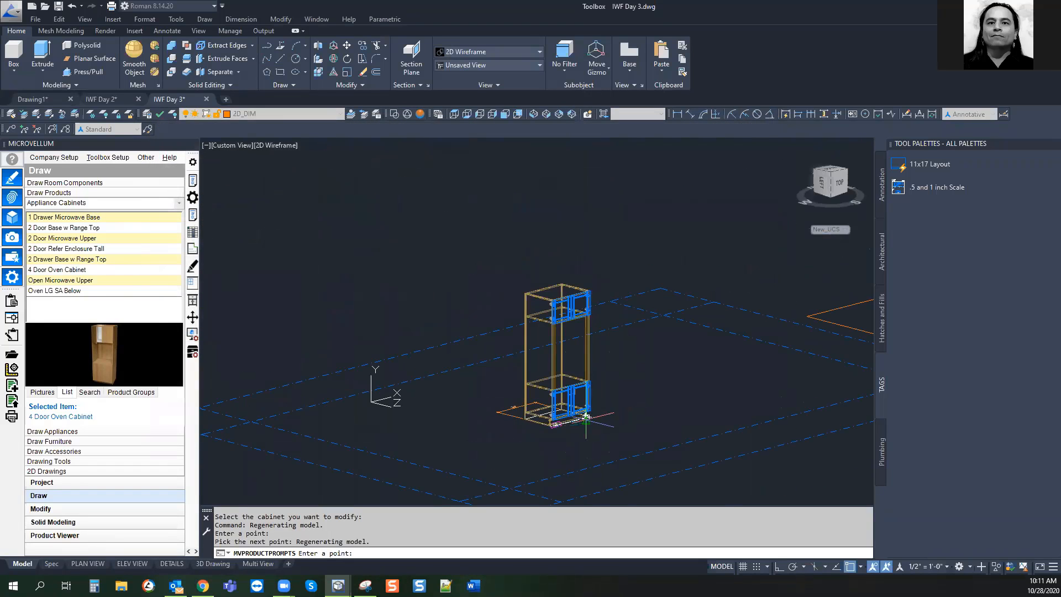
pyautogui.scroll(8, 574, 414)
pyautogui.scroll(5, 458, 397)
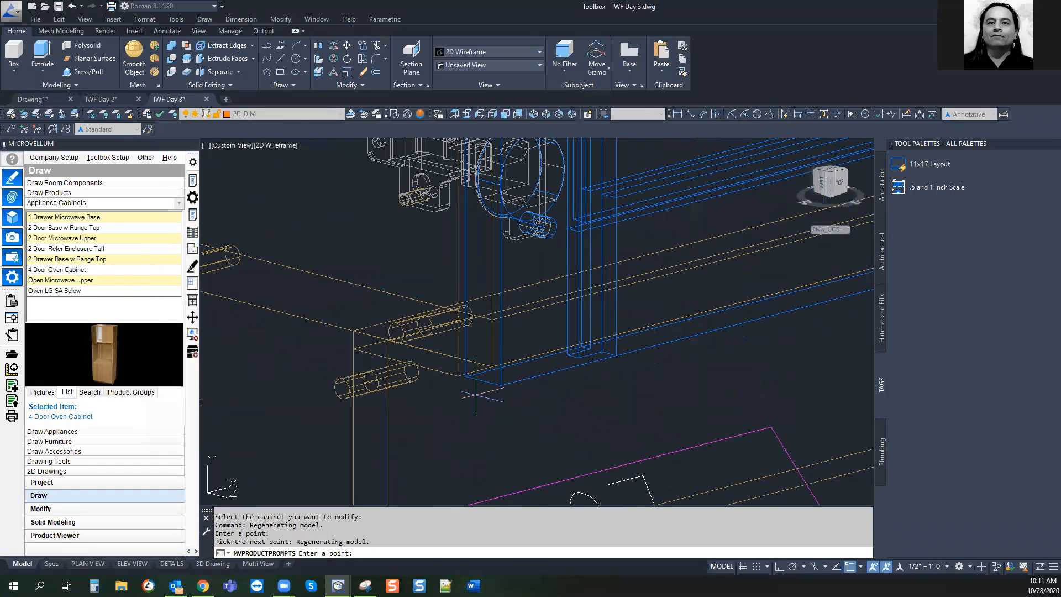
pyautogui.click(492, 319)
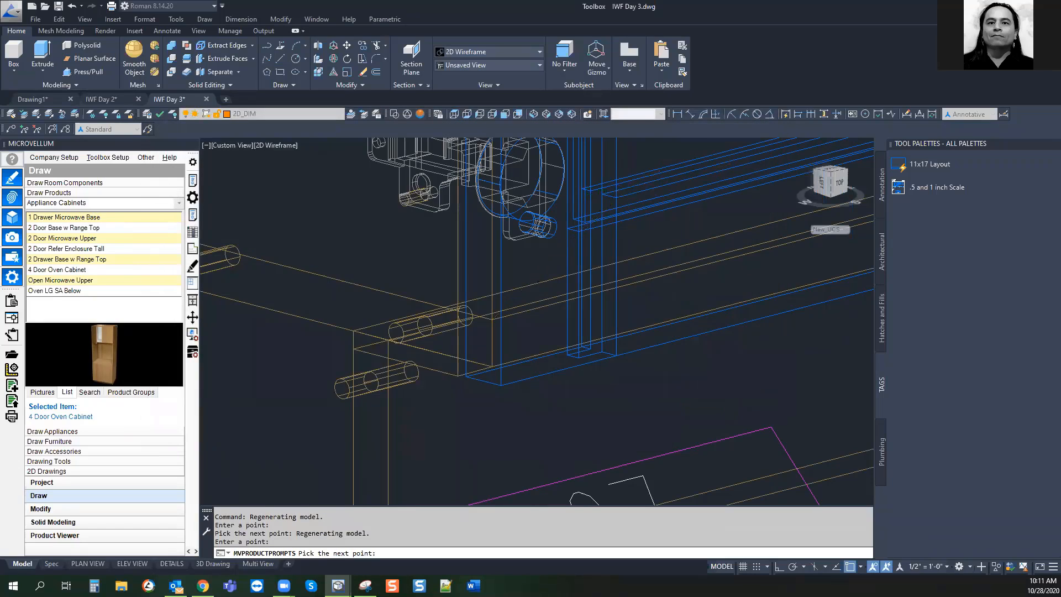
pyautogui.scroll(-5, 514, 345)
pyautogui.scroll(7, 515, 345)
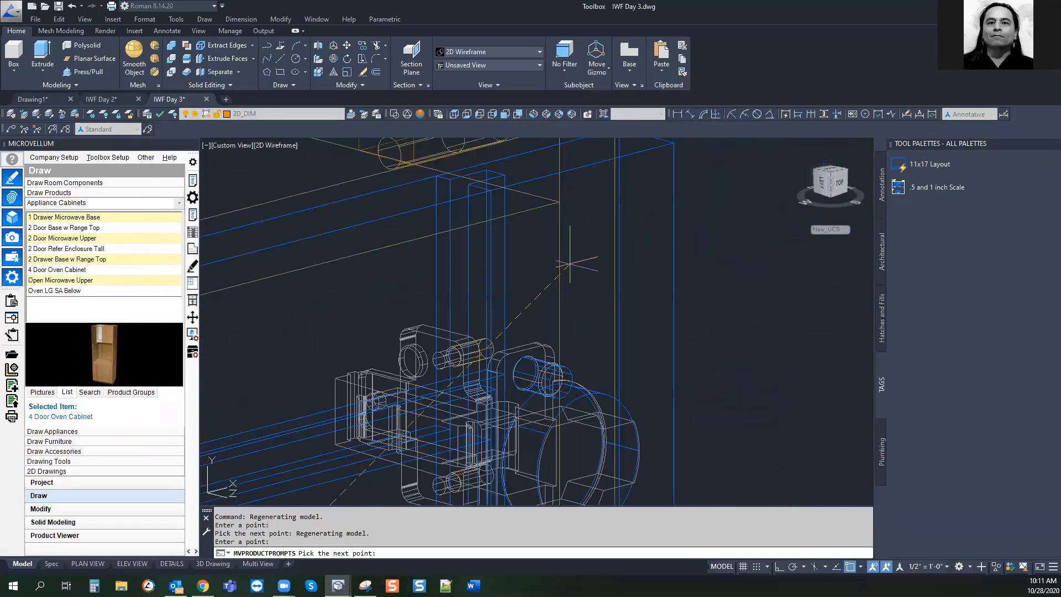
pyautogui.click(559, 201)
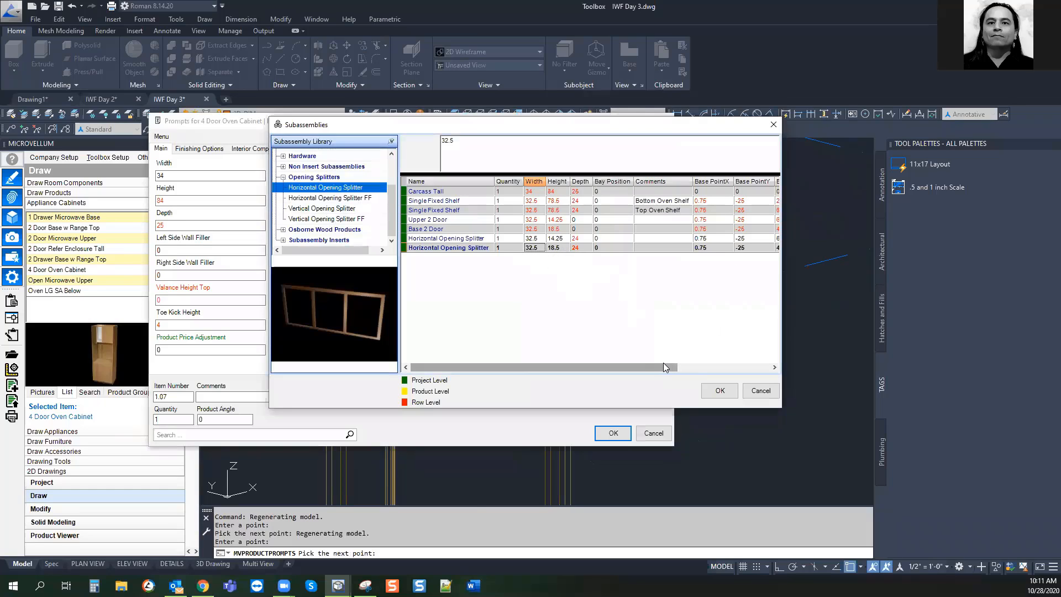
# Check the copied splitter's base point entries, then accept the subassembly list and the cabinet prompts to redraw the 4 Door Oven Cabinet
pyautogui.moveTo(663, 367); pyautogui.dragTo(715, 364)
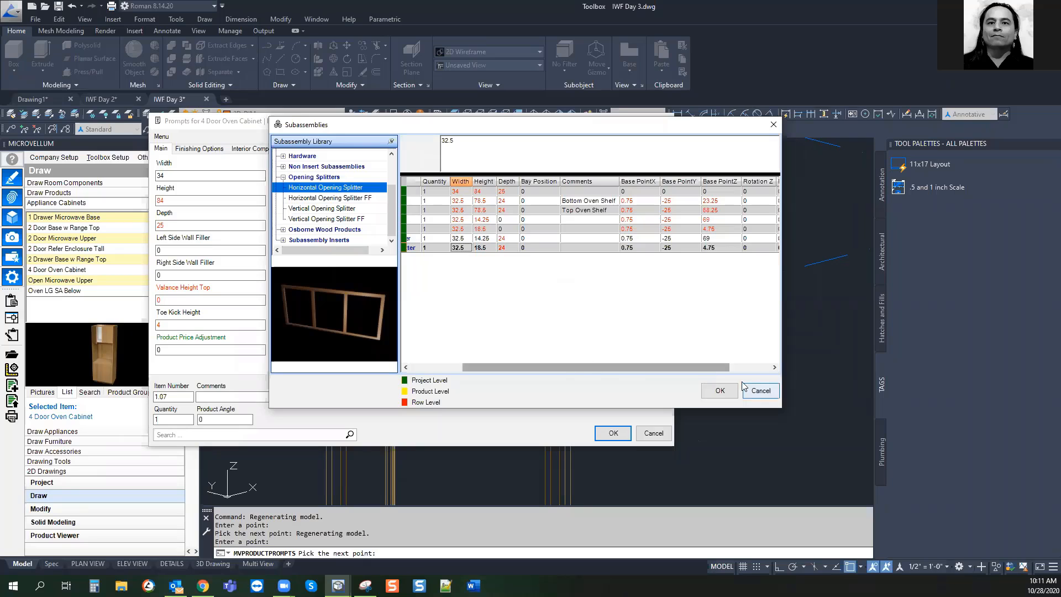
pyautogui.click(718, 390)
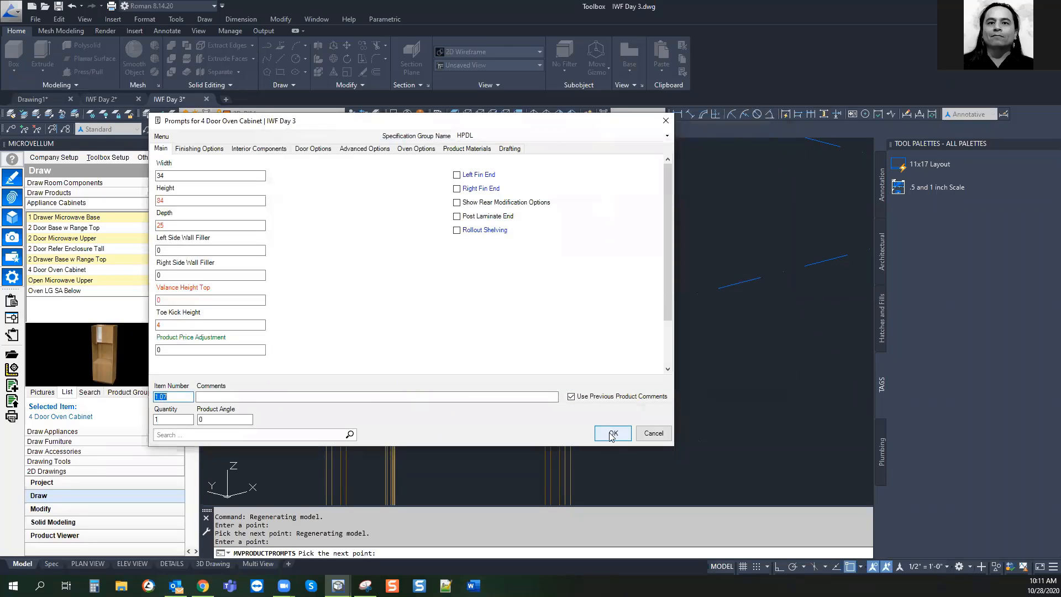
pyautogui.click(613, 432)
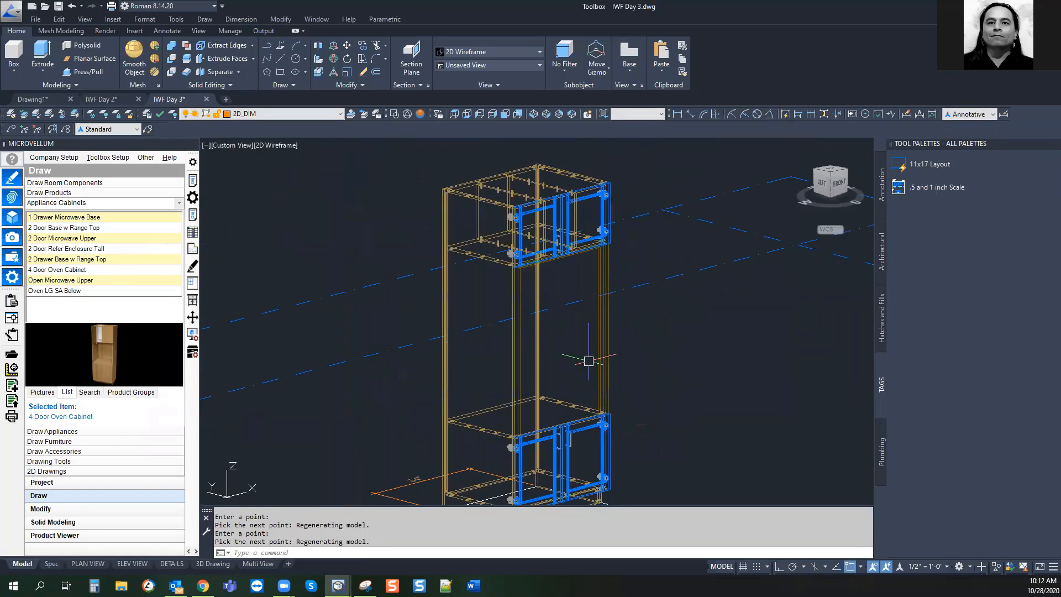
# Open the parent Horizontal Opening Splitter's prompts from a division in the upper opening and set Horizontal Openings to 2
pyautogui.moveTo(577, 363); pyautogui.dragTo(499, 338, button='middle')
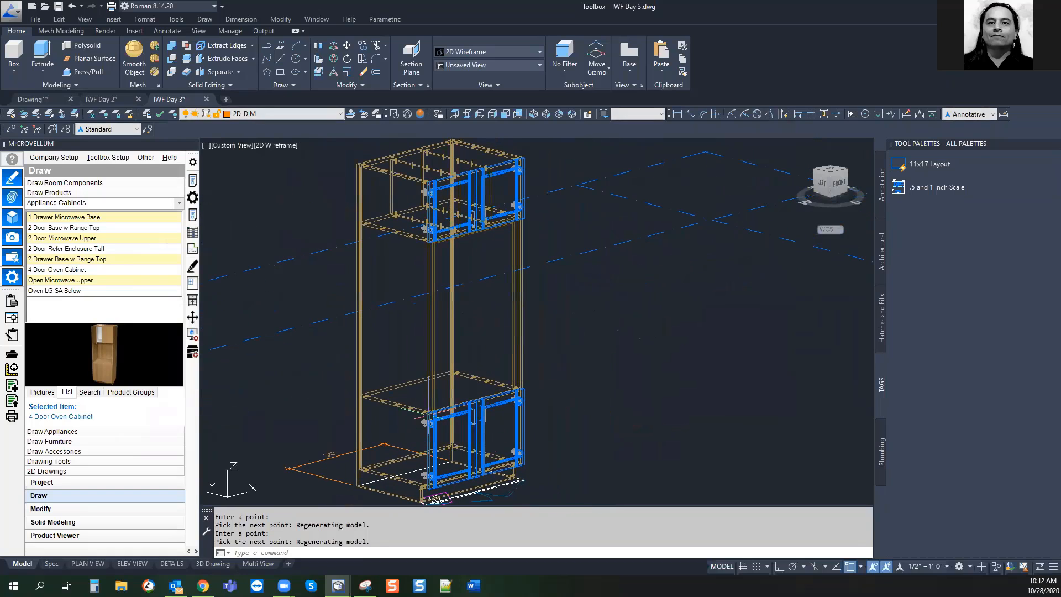
pyautogui.moveTo(346, 189); pyautogui.dragTo(257, 227, button='middle')
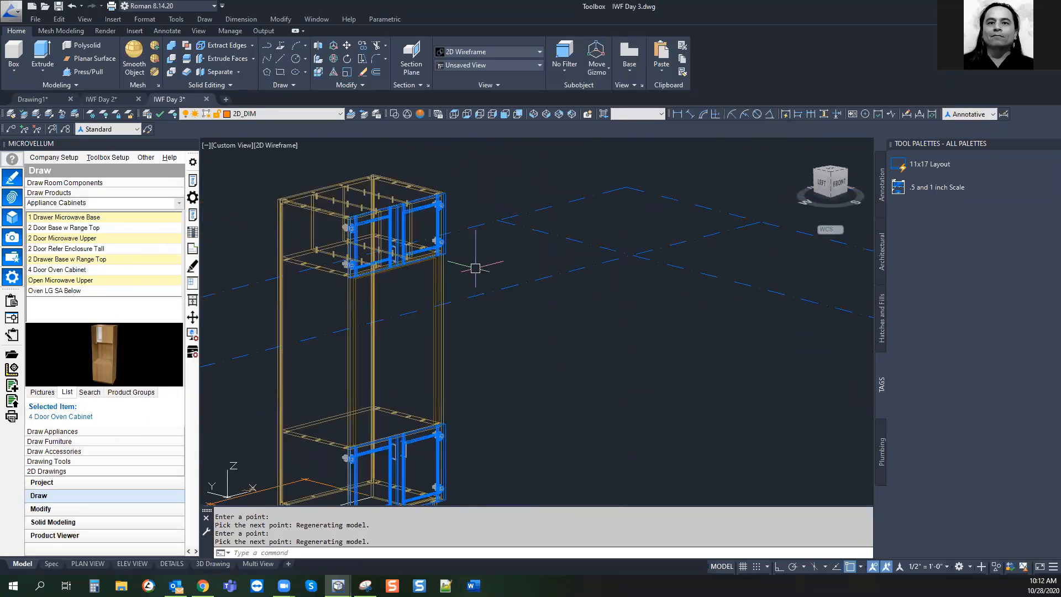
pyautogui.scroll(5, 351, 226)
pyautogui.moveTo(358, 228); pyautogui.dragTo(405, 319, button='middle')
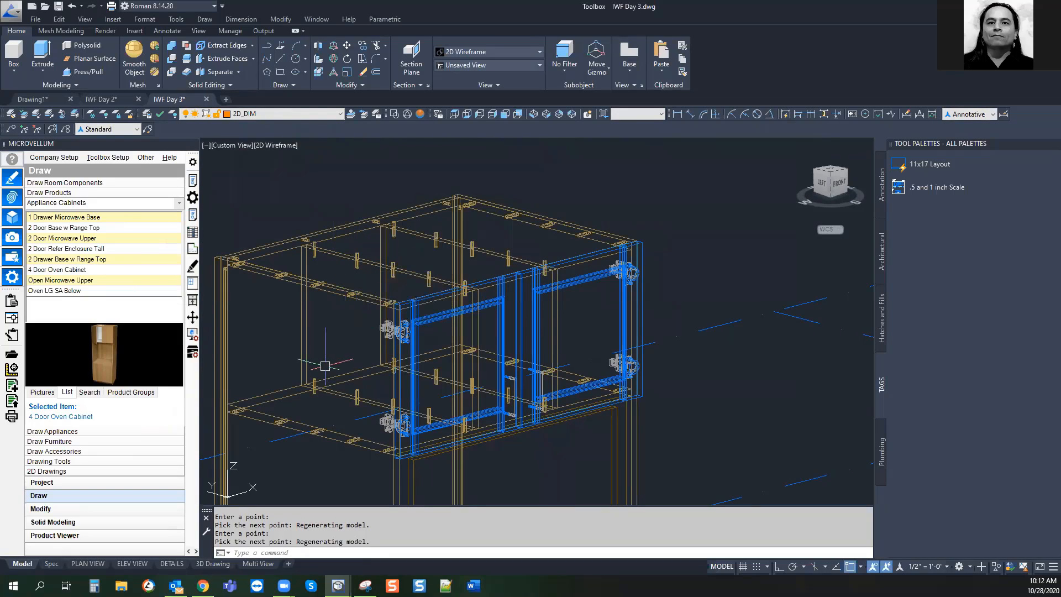
pyautogui.click(193, 215)
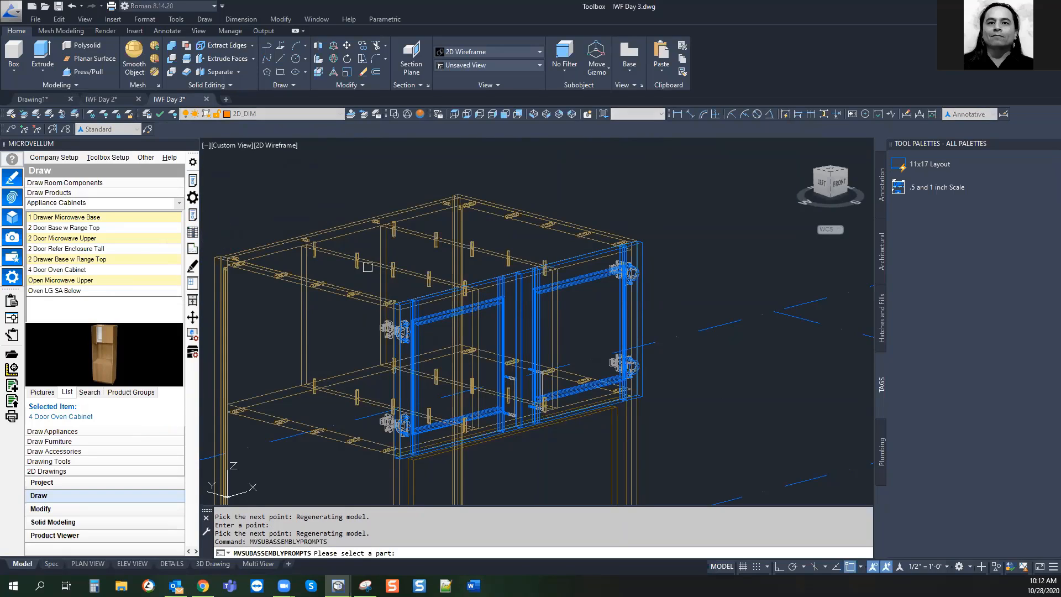
pyautogui.click(342, 255)
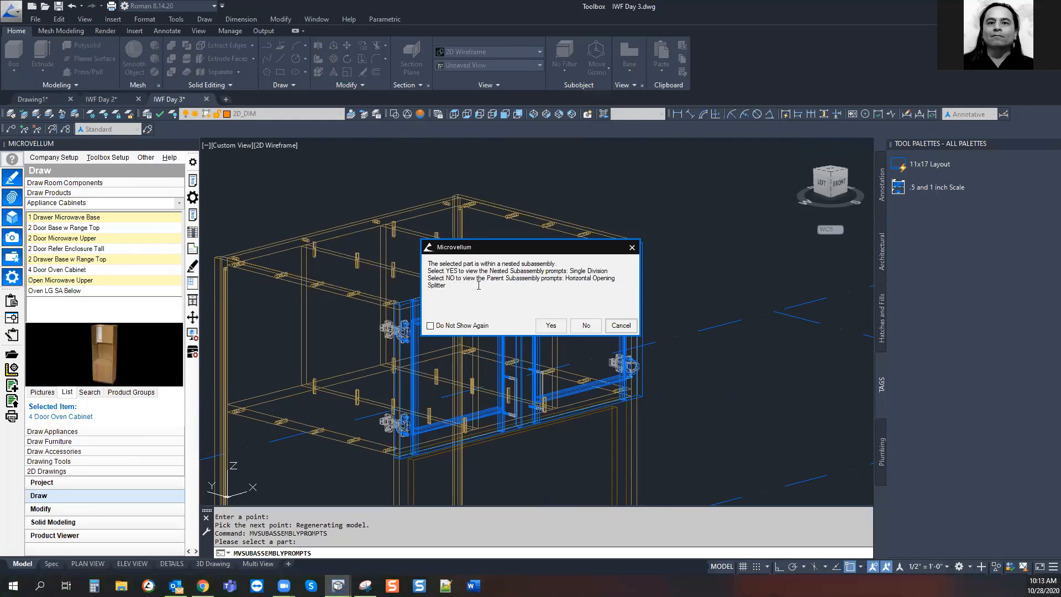
pyautogui.click(584, 325)
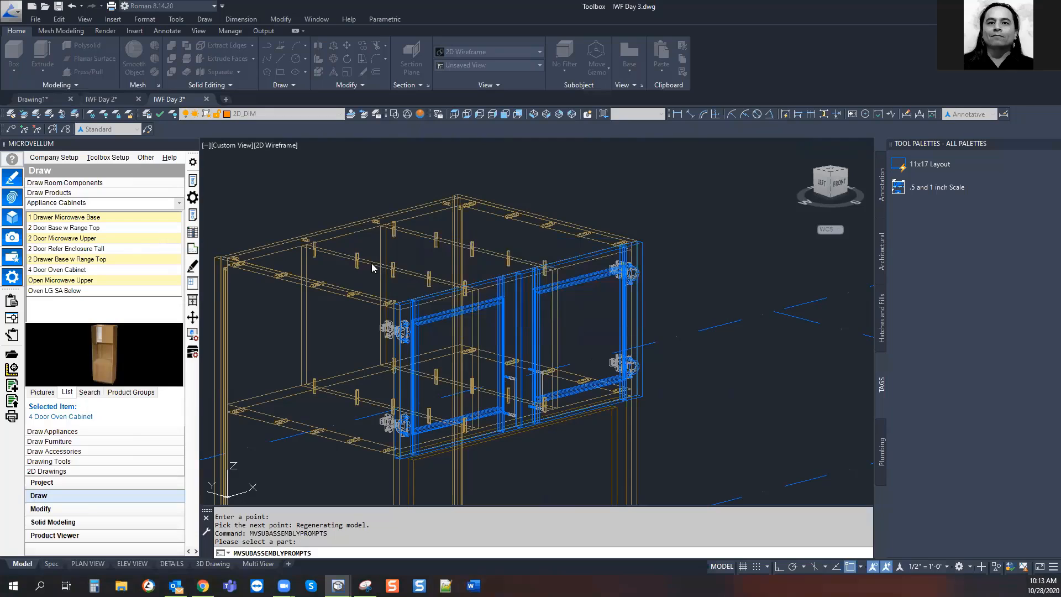
pyautogui.click(455, 303)
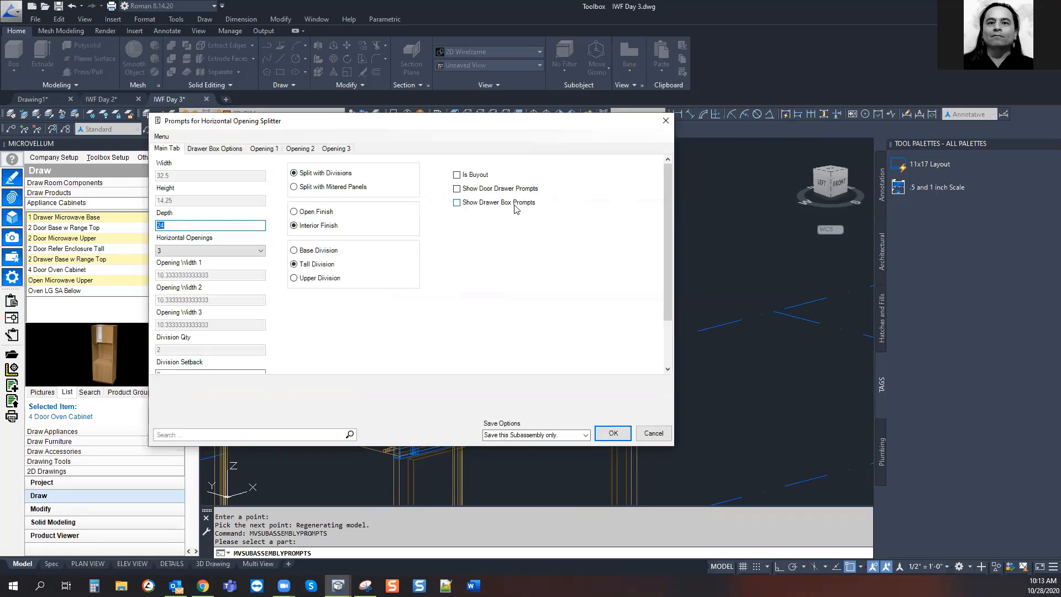
pyautogui.click(240, 254)
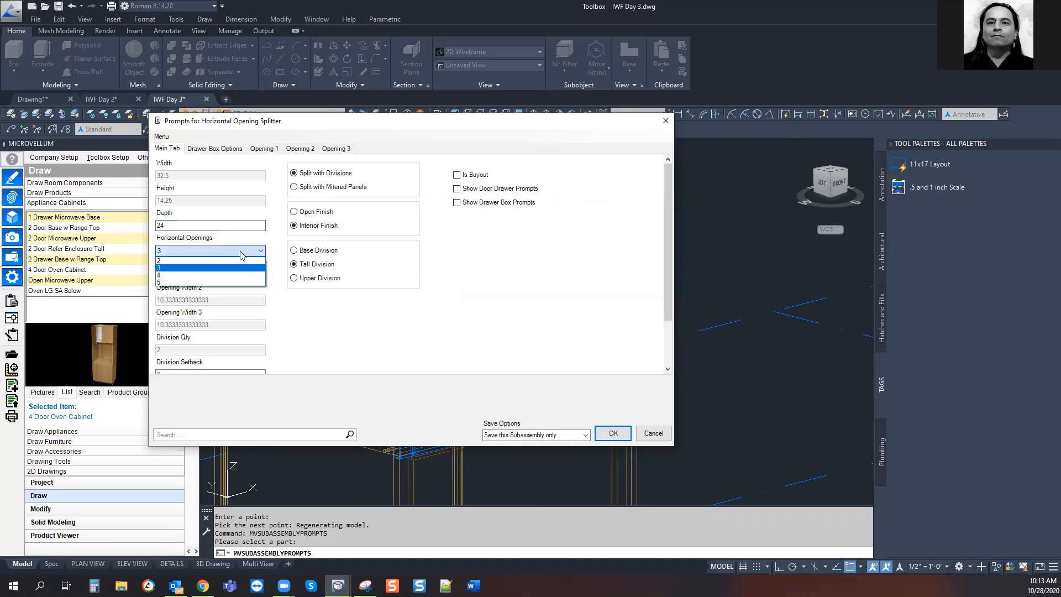
pyautogui.click(160, 259)
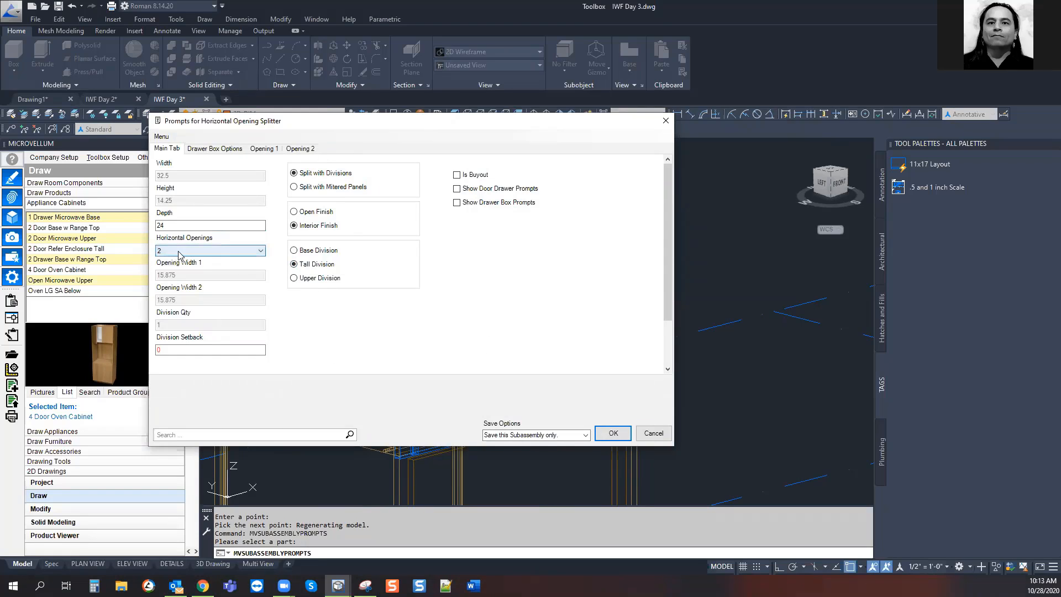
# Set the interior component of Opening 1 to Adjustable and Fixed Shelves and of Opening 2 to Wine Rack Trellis Insert
pyautogui.click(264, 150)
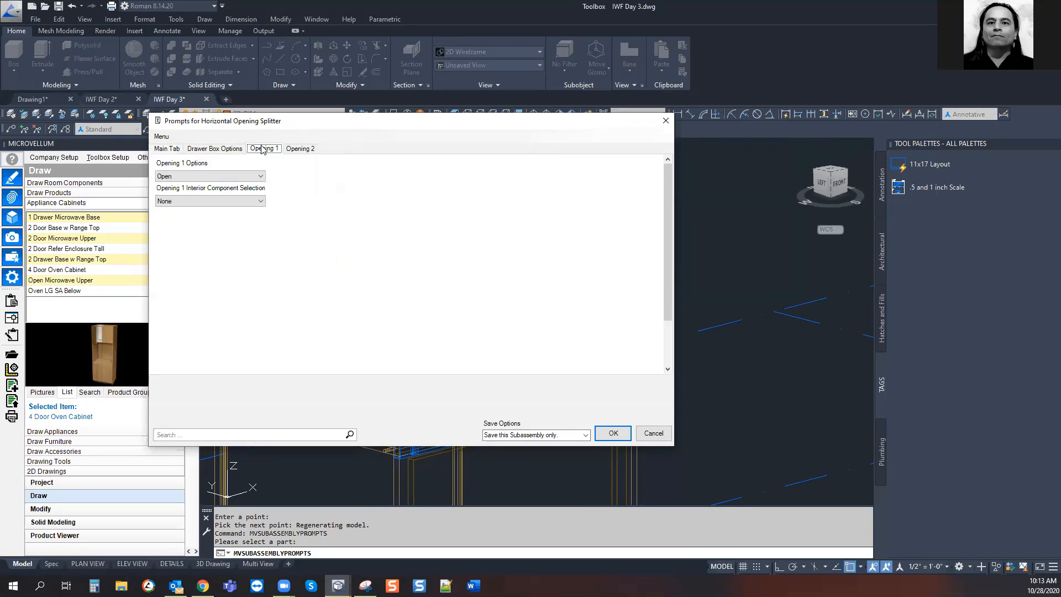
pyautogui.click(198, 202)
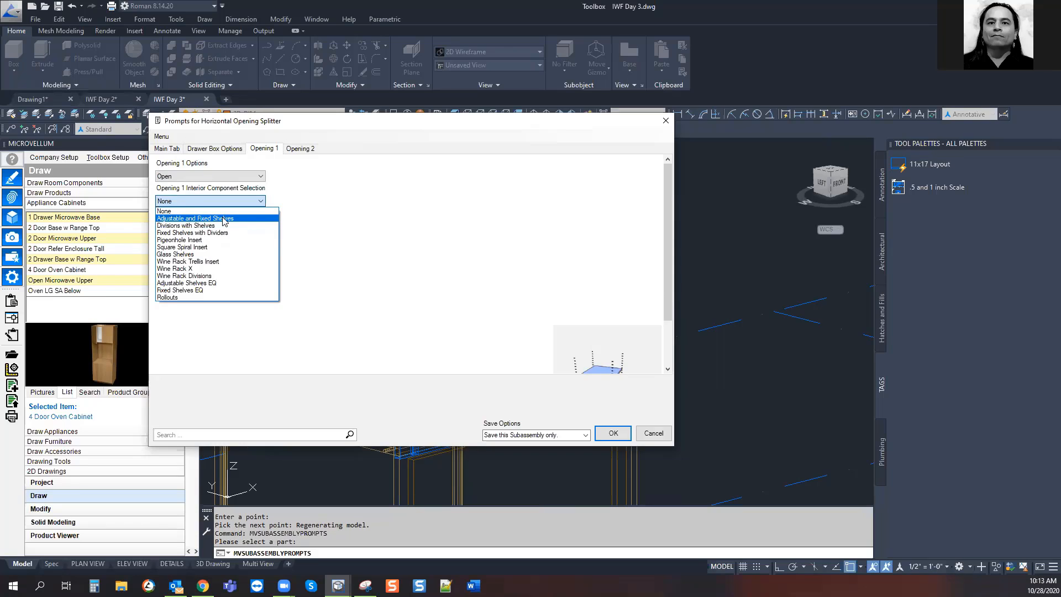
pyautogui.click(172, 219)
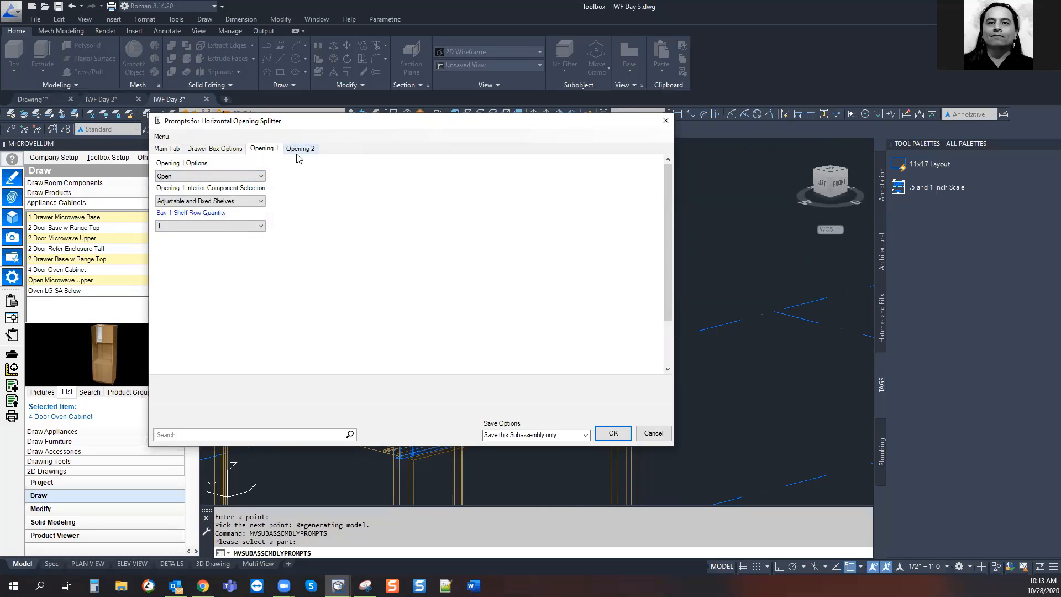
pyautogui.click(299, 150)
pyautogui.click(241, 203)
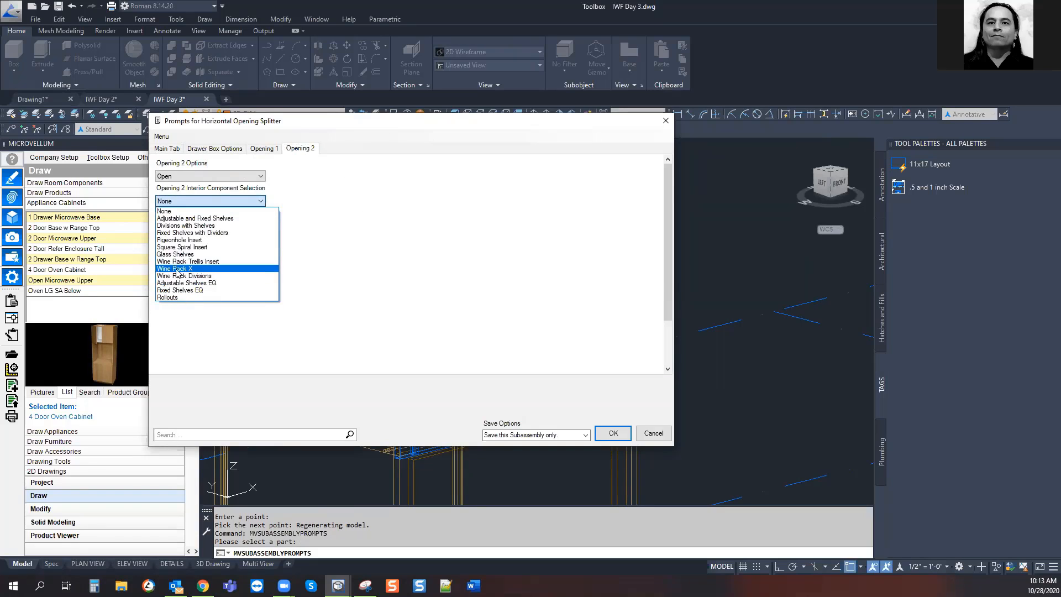
pyautogui.click(198, 262)
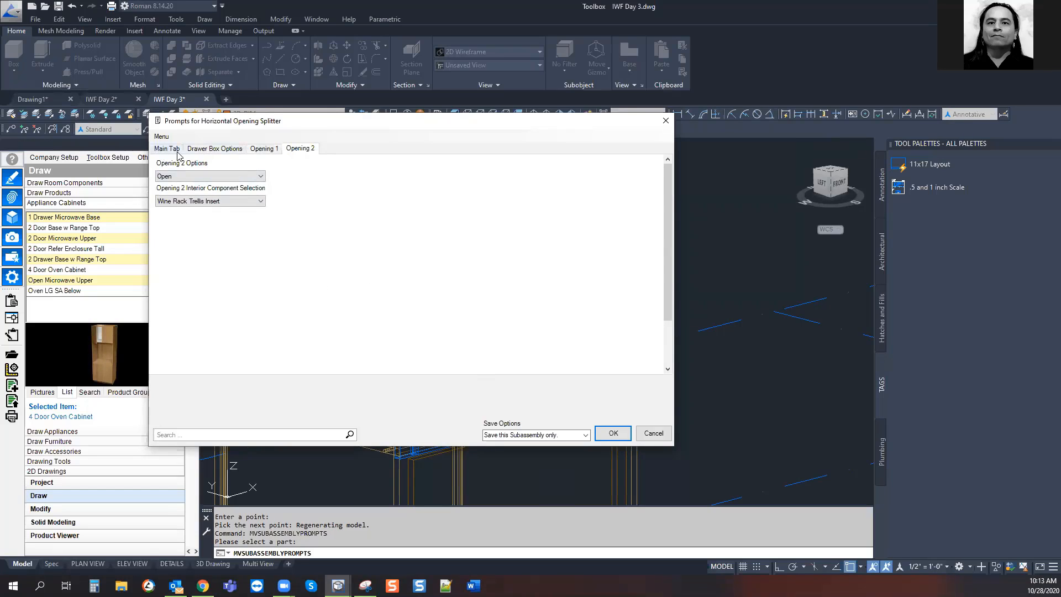
# Save the splitter prompts for this subassembly only and regenerate the cabinet
pyautogui.click(609, 434)
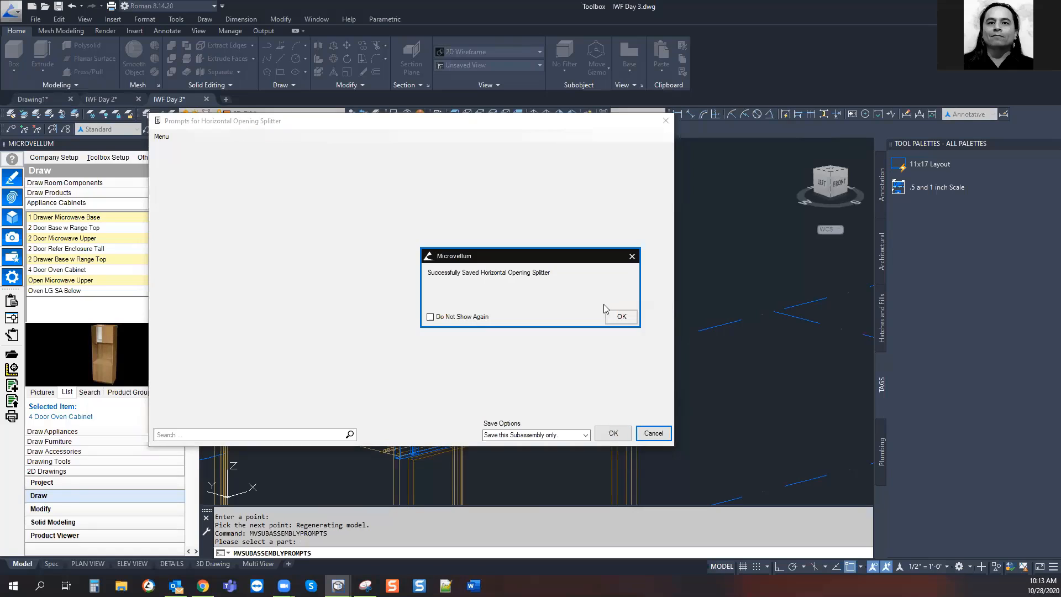
pyautogui.click(619, 318)
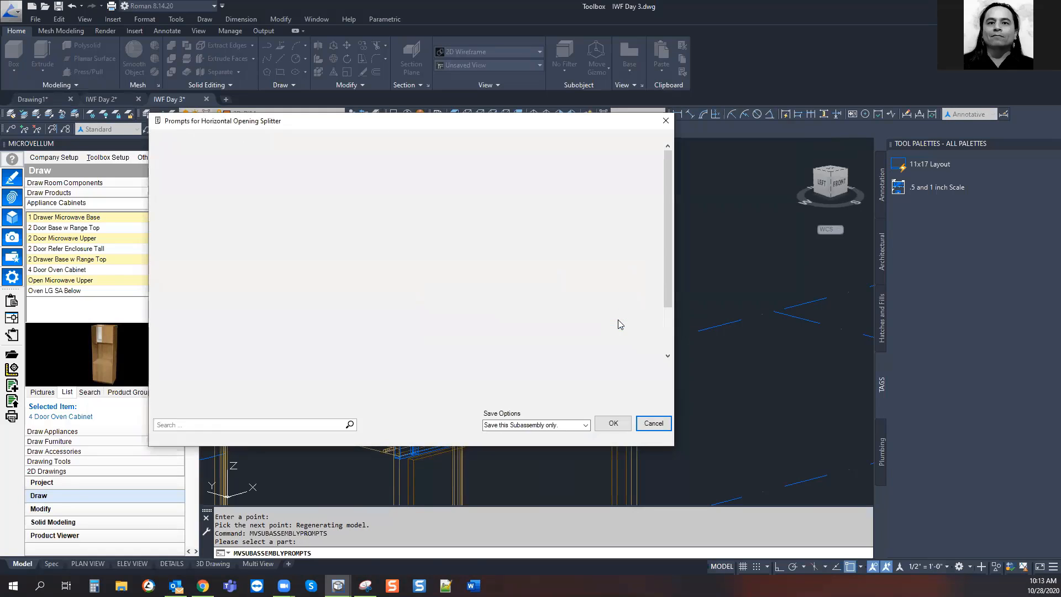
pyautogui.click(603, 431)
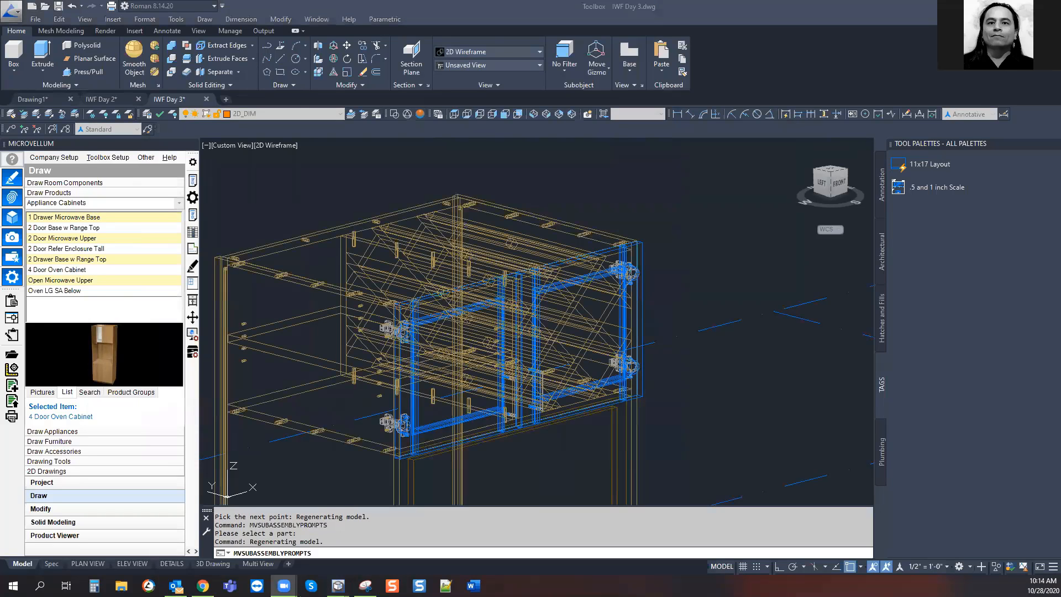
# Examine the interior components in the cabinet's upper opening and the inside of its lower door opening
pyautogui.scroll(-2, 701, 328)
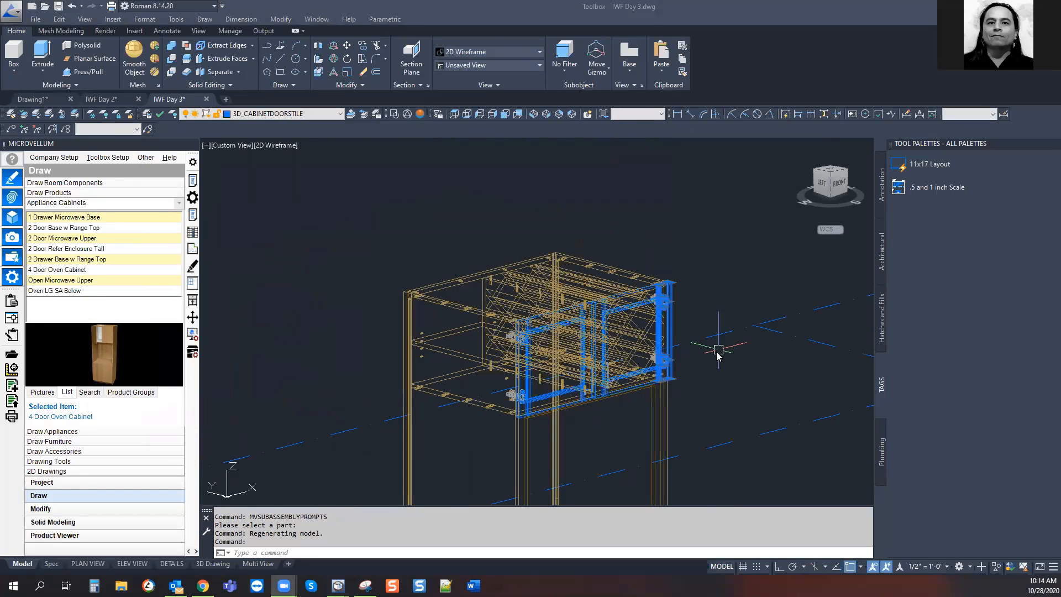
pyautogui.moveTo(699, 357); pyautogui.dragTo(538, 305, button='middle')
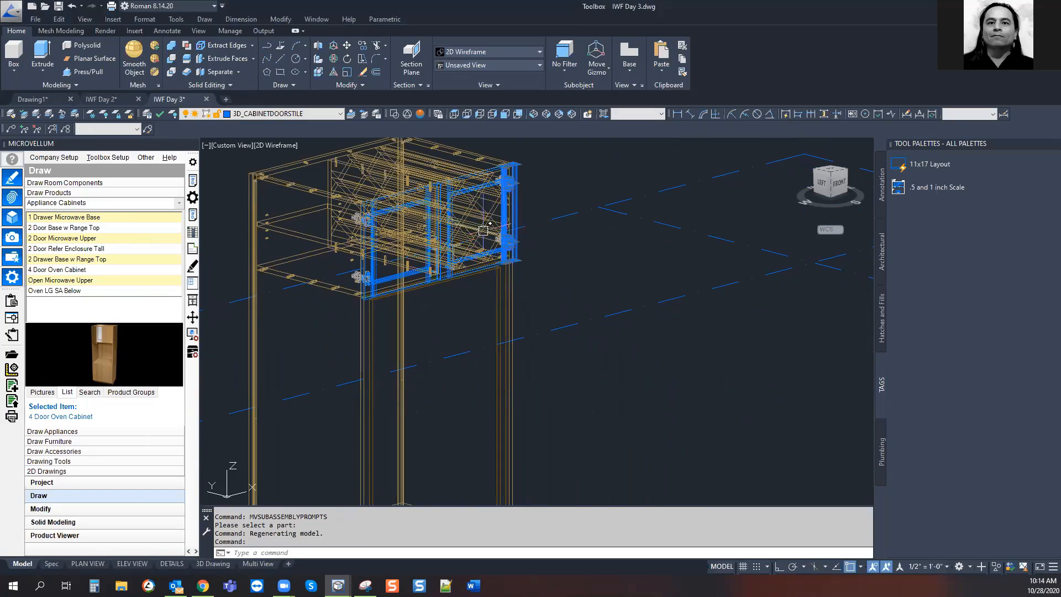
pyautogui.moveTo(476, 274); pyautogui.dragTo(544, 334, button='middle')
pyautogui.moveTo(608, 371); pyautogui.dragTo(521, 354, button='middle')
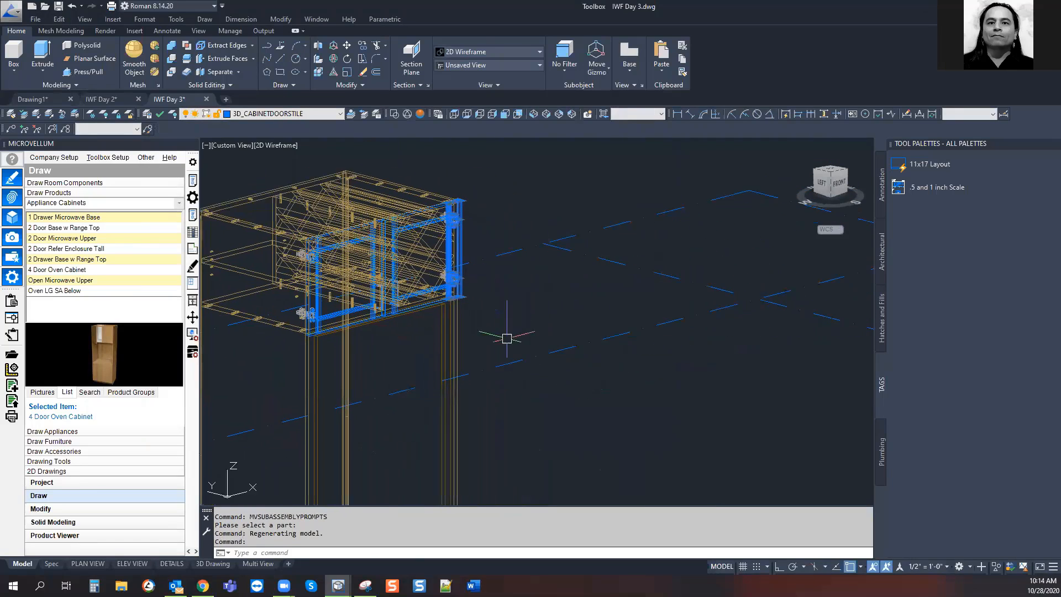
pyautogui.moveTo(437, 320); pyautogui.dragTo(477, 310, button='middle')
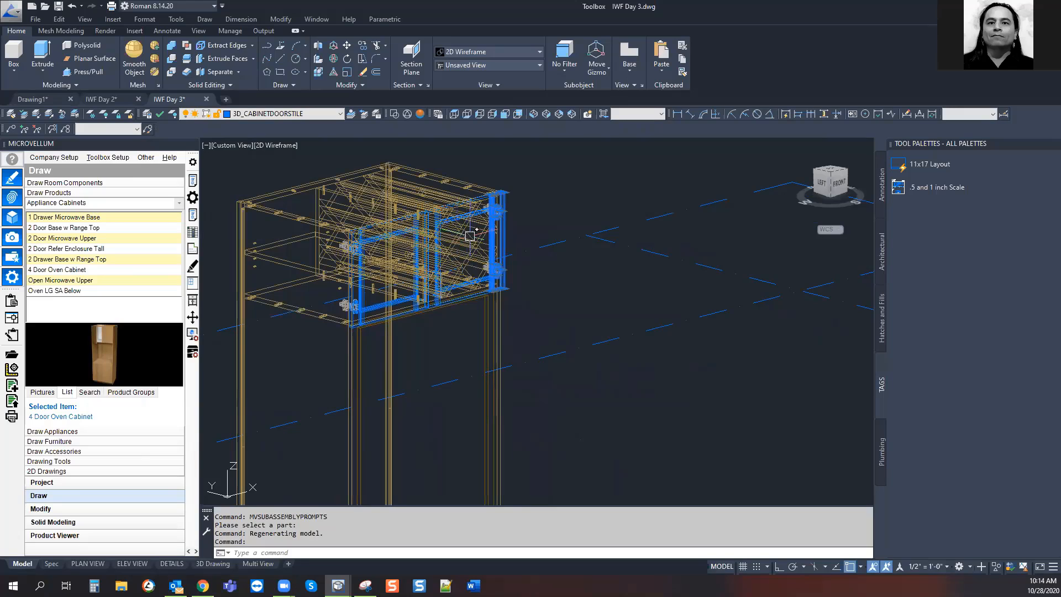
pyautogui.moveTo(341, 277); pyautogui.dragTo(382, 266, button='middle')
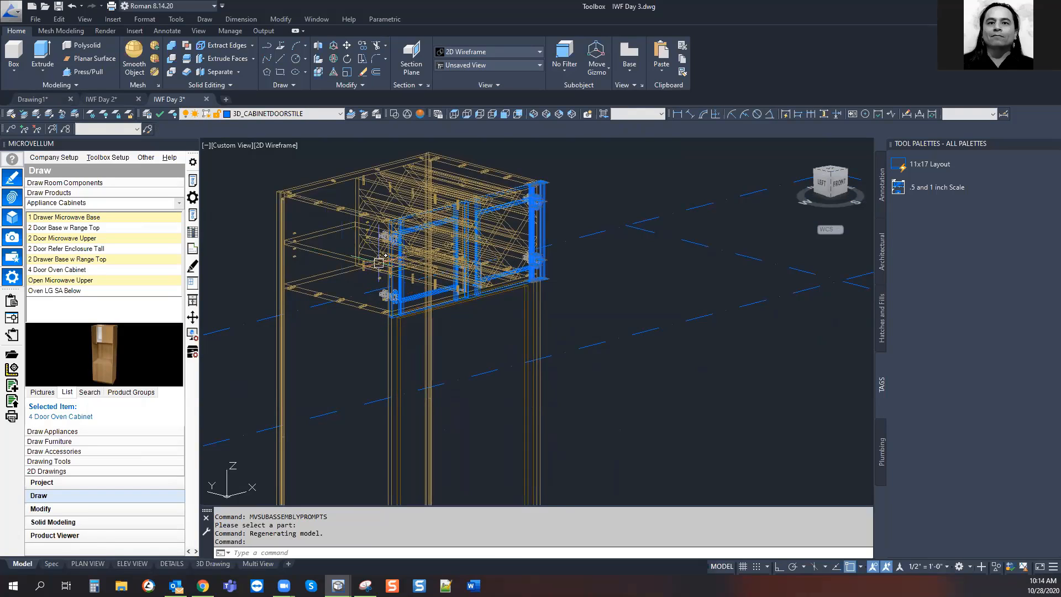
pyautogui.moveTo(423, 328); pyautogui.dragTo(419, 276, button='middle')
pyautogui.moveTo(463, 320); pyautogui.dragTo(445, 296, button='middle')
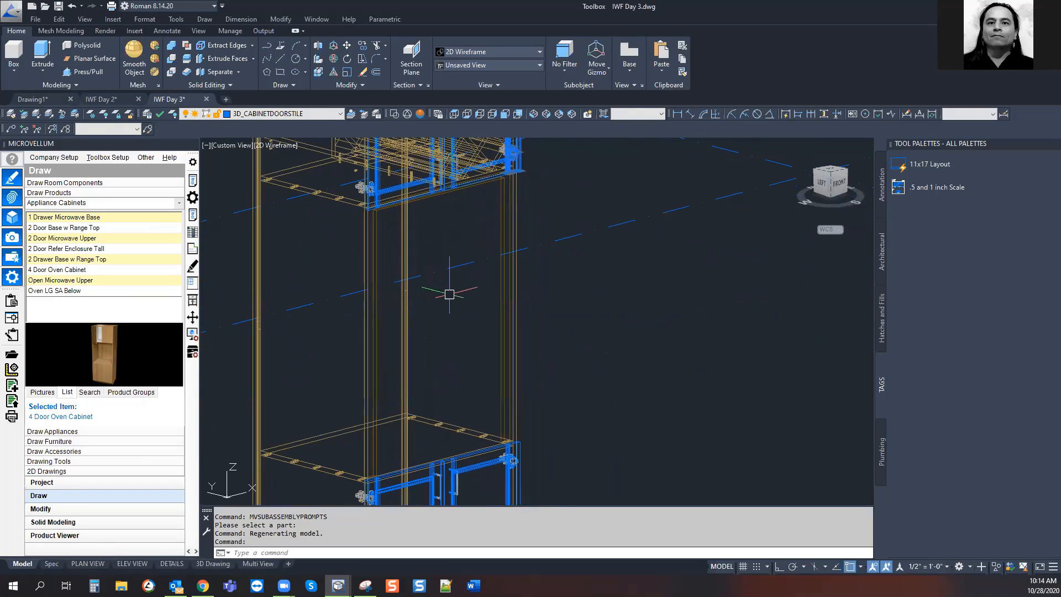
pyautogui.scroll(-4, 422, 238)
pyautogui.scroll(5, 428, 347)
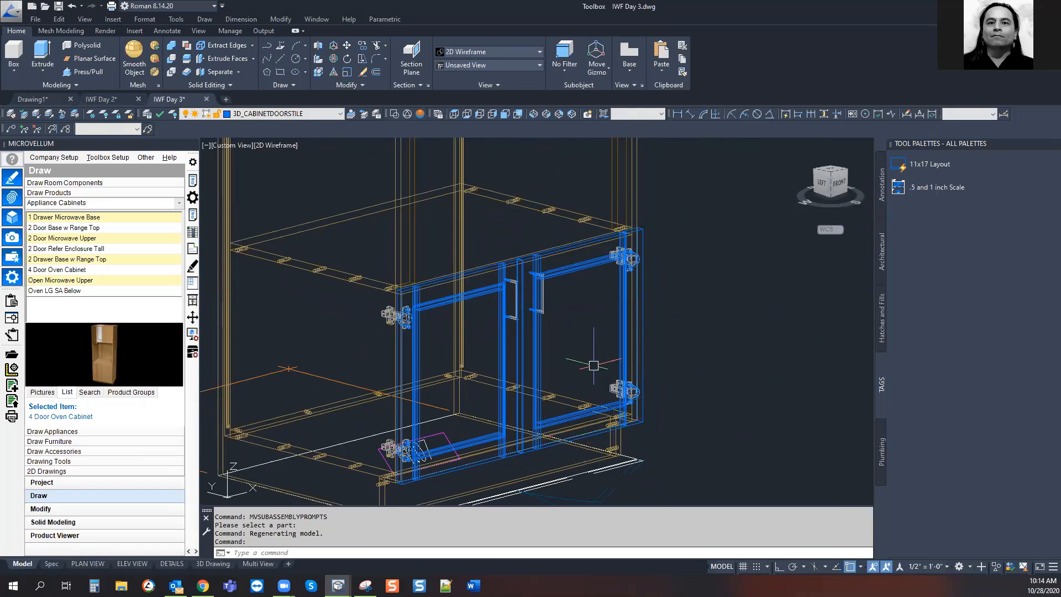
# Add a Horizontal Opening Splitter from the Opening Splitters library to the 4 Door Oven Cabinet's subassemblies
pyautogui.scroll(-2, 611, 396)
pyautogui.moveTo(623, 417); pyautogui.dragTo(567, 421, button='middle')
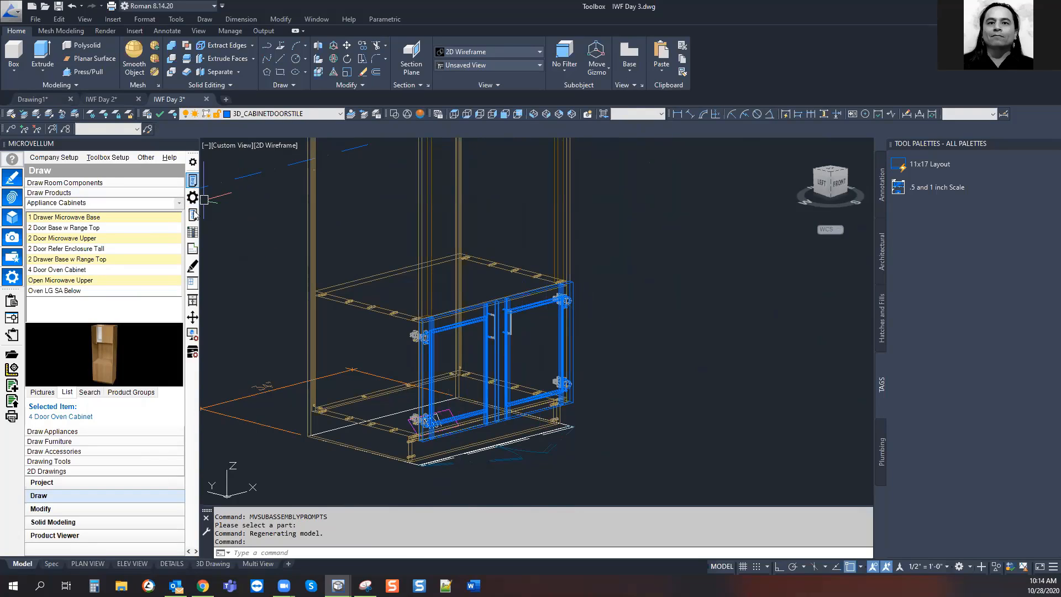
pyautogui.click(193, 180)
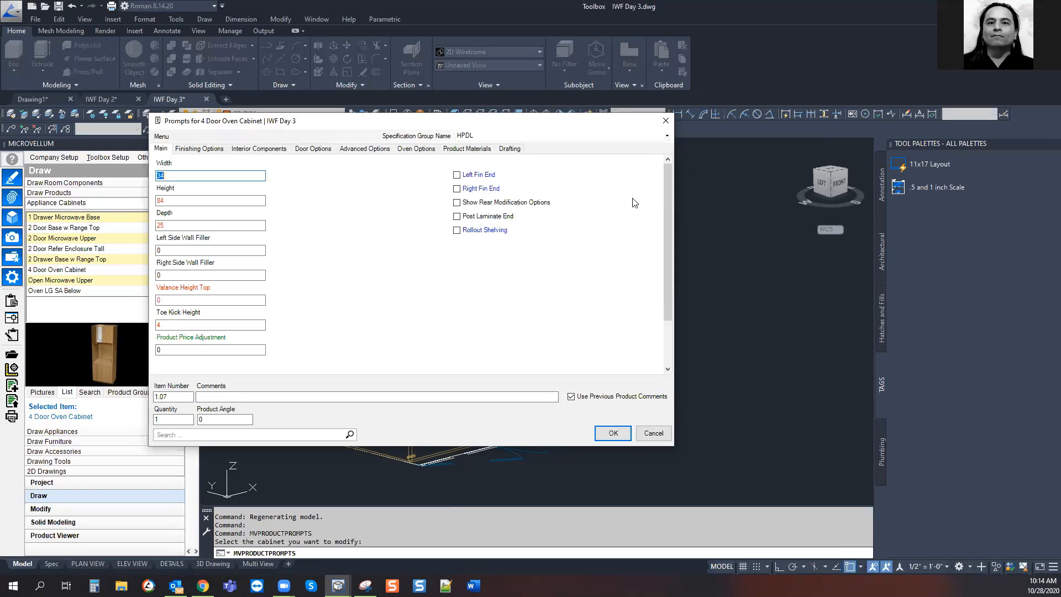
pyautogui.rightClick(373, 290)
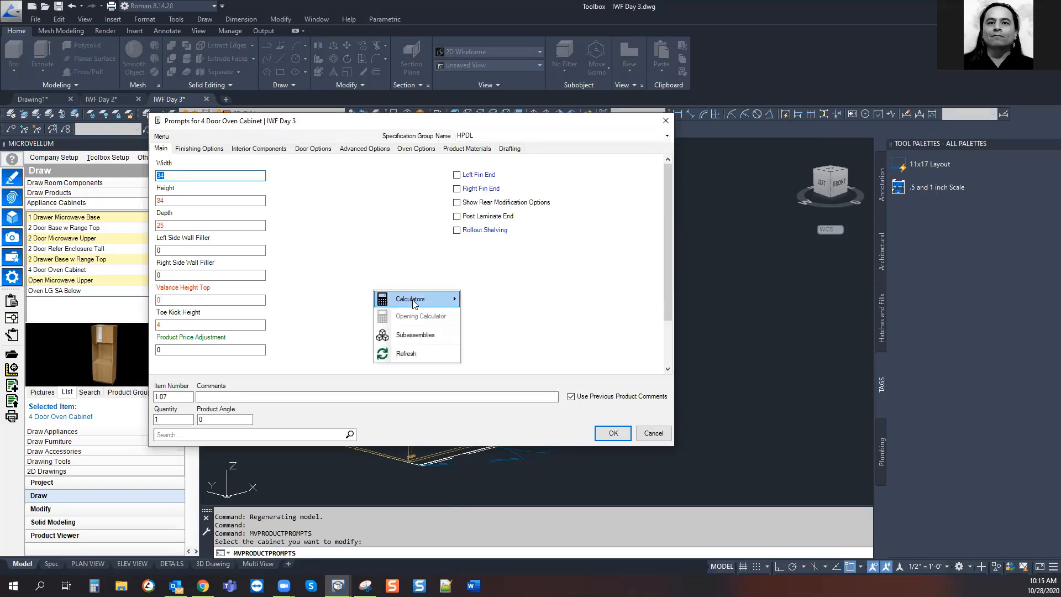
pyautogui.click(411, 334)
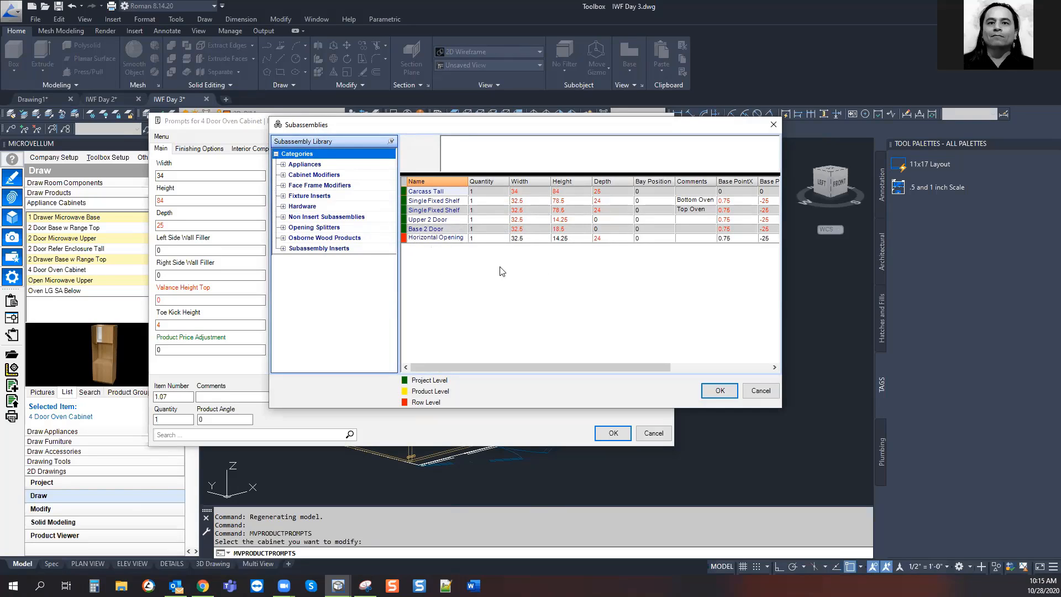
pyautogui.click(283, 229)
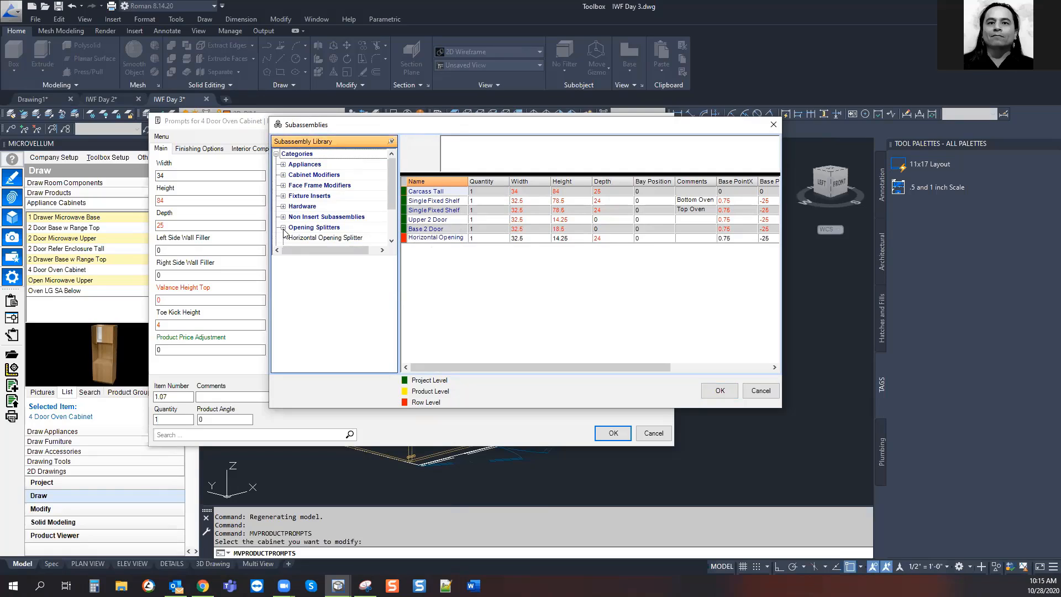
pyautogui.click(318, 239)
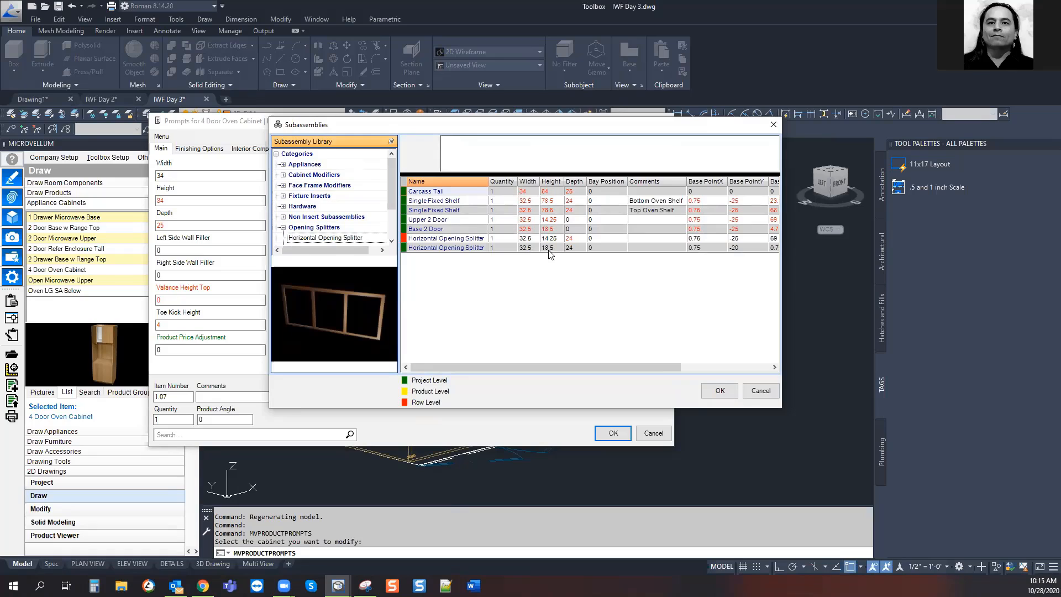
# Fit the new Horizontal Opening Splitter to the lower door opening by picking the opening's lower-left and upper-right front corners
pyautogui.click(547, 249)
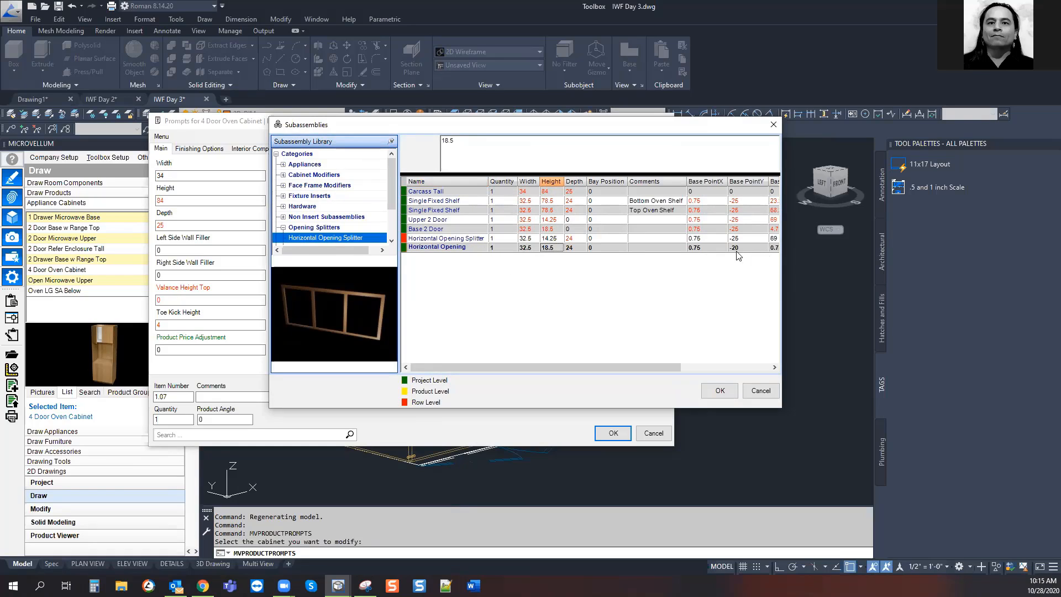
pyautogui.click(529, 250)
pyautogui.rightClick(529, 250)
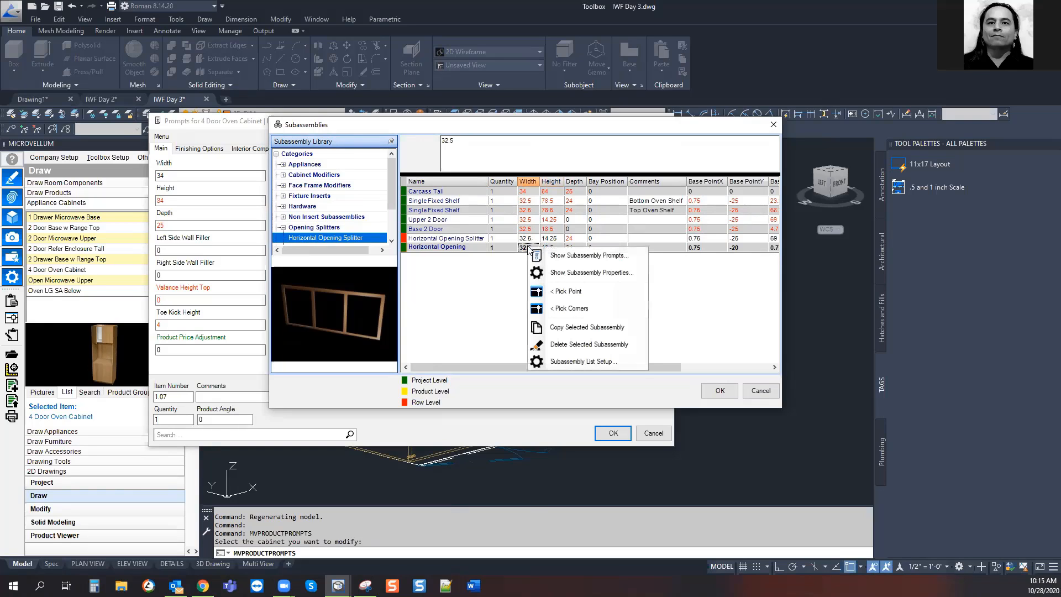
pyautogui.click(589, 327)
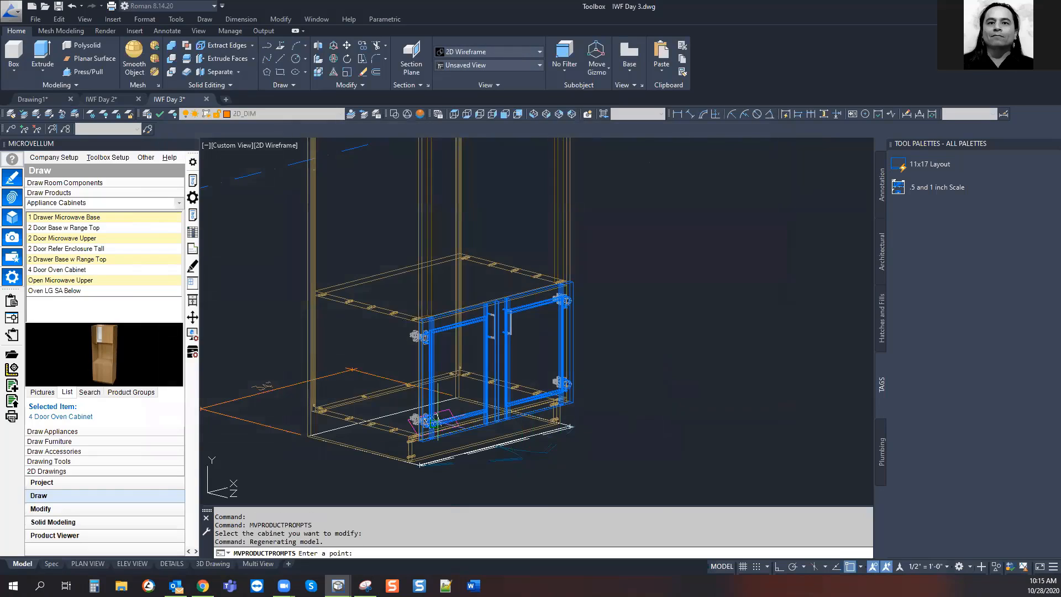
pyautogui.scroll(8, 435, 421)
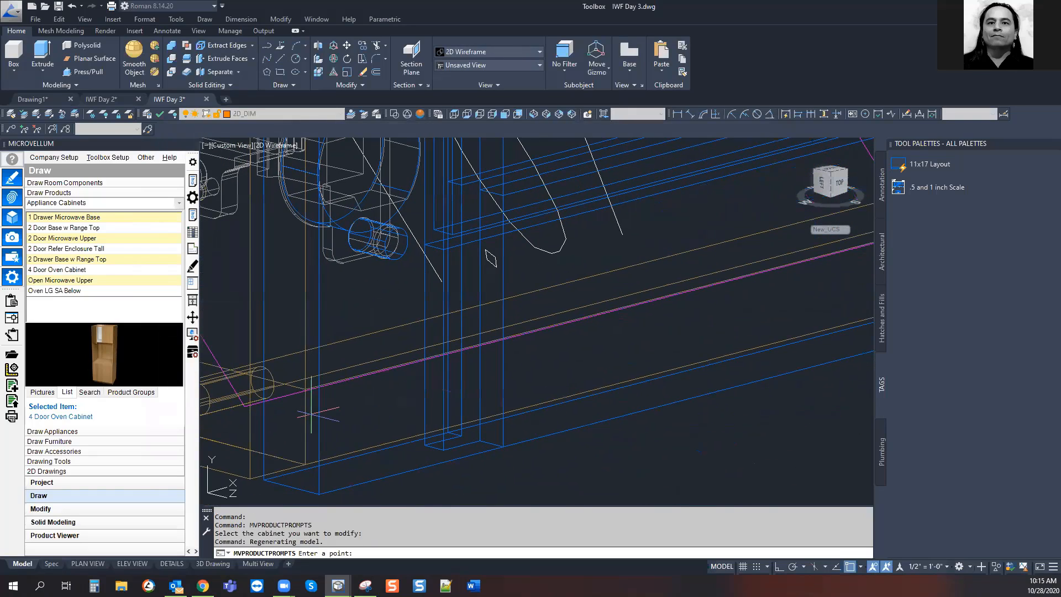
pyautogui.scroll(5, 334, 387)
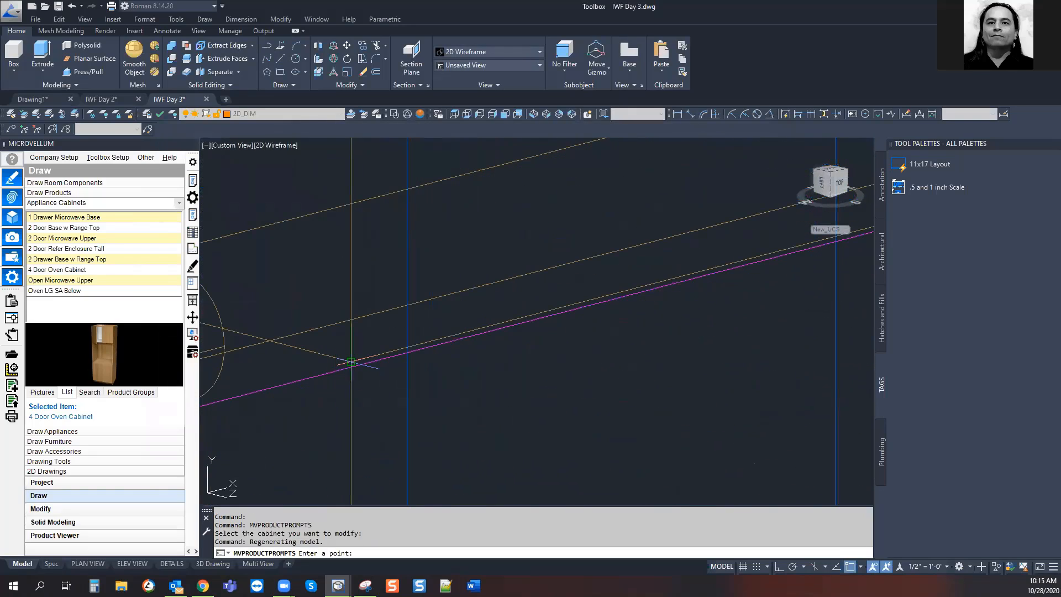
pyautogui.click(350, 362)
pyautogui.scroll(-6, 718, 238)
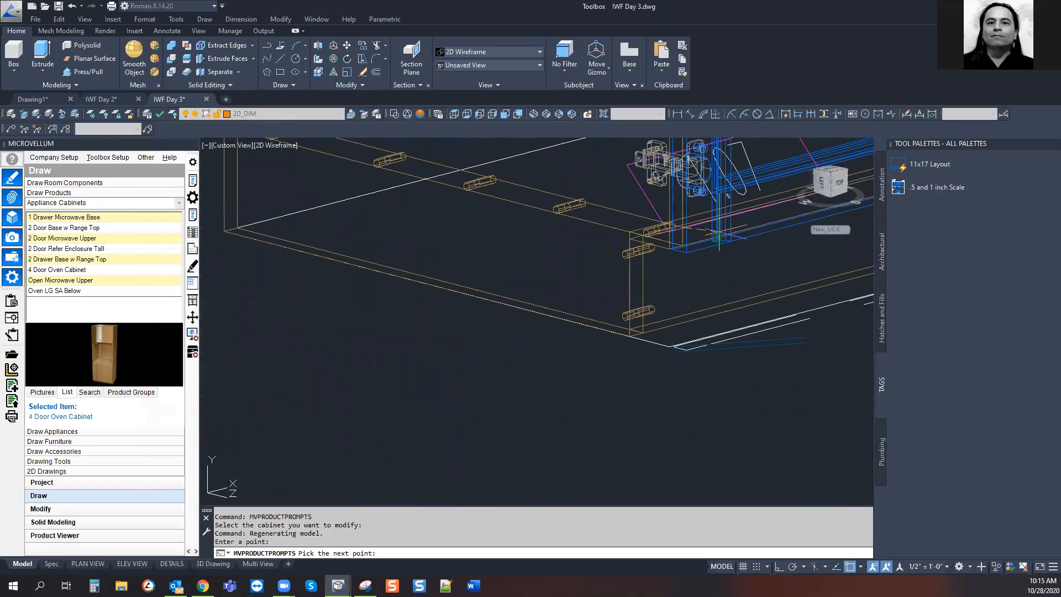
pyautogui.scroll(-6, 718, 238)
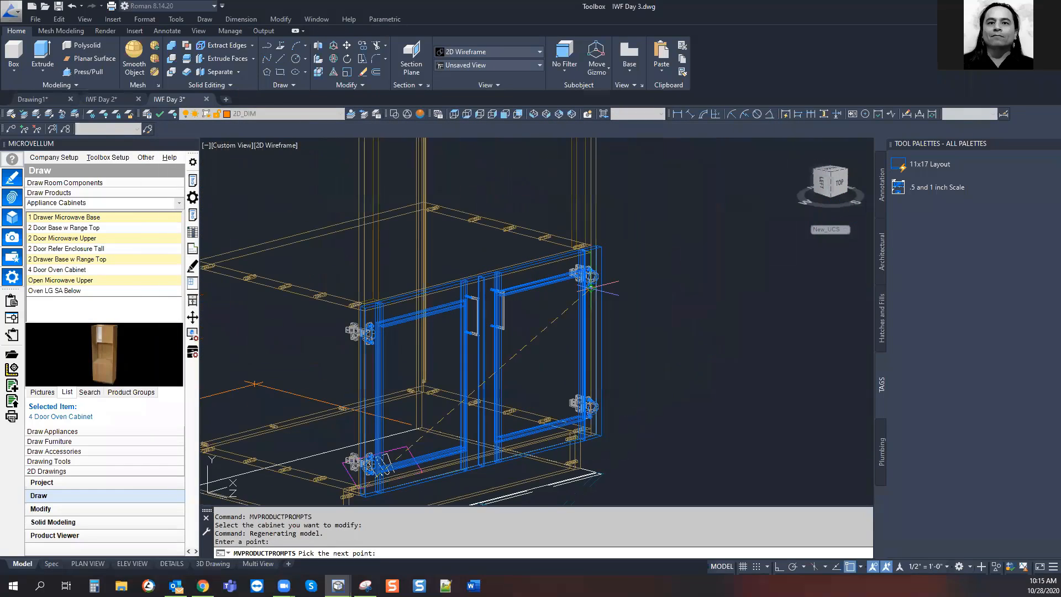
pyautogui.scroll(4, 590, 287)
pyautogui.click(589, 279)
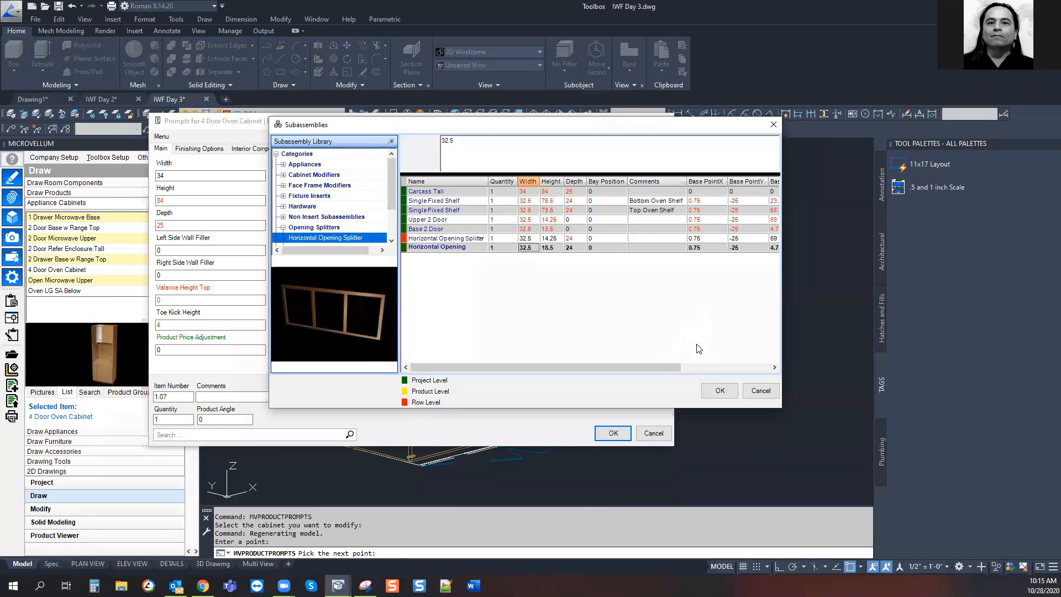
# Accept the subassembly list and the product prompts to regenerate the cabinet with the lower splitter
pyautogui.click(726, 390)
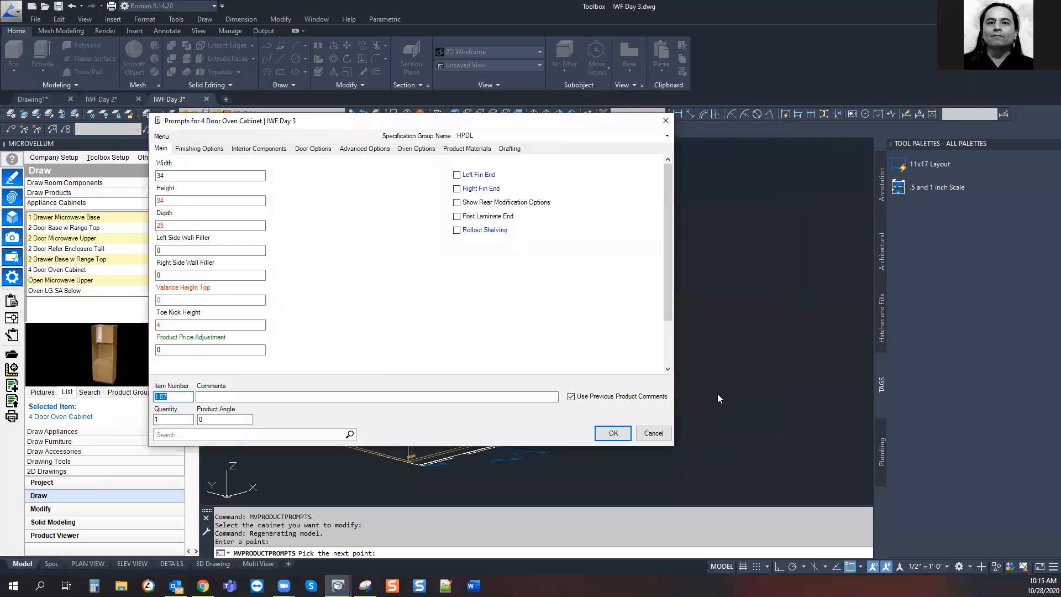
pyautogui.click(612, 431)
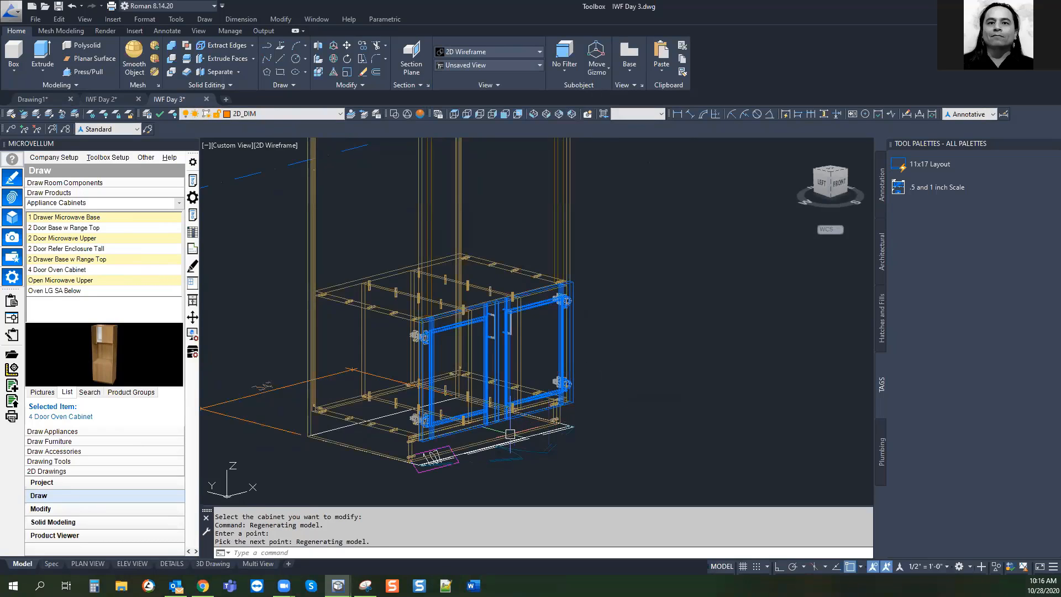
pyautogui.moveTo(517, 442); pyautogui.dragTo(596, 433, button='middle')
pyautogui.scroll(4, 597, 432)
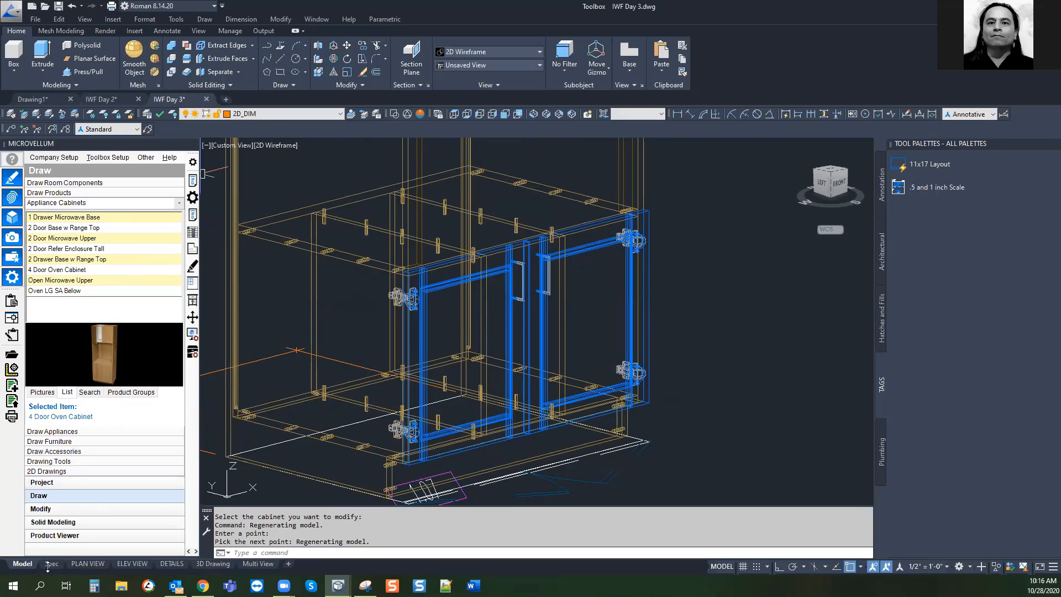
pyautogui.click(52, 511)
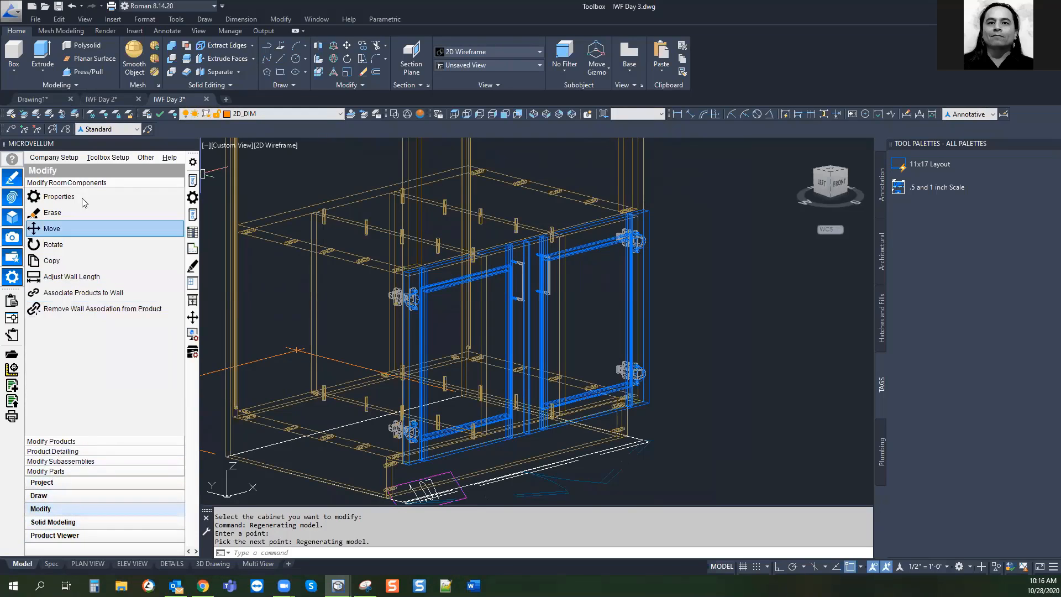
pyautogui.click(49, 496)
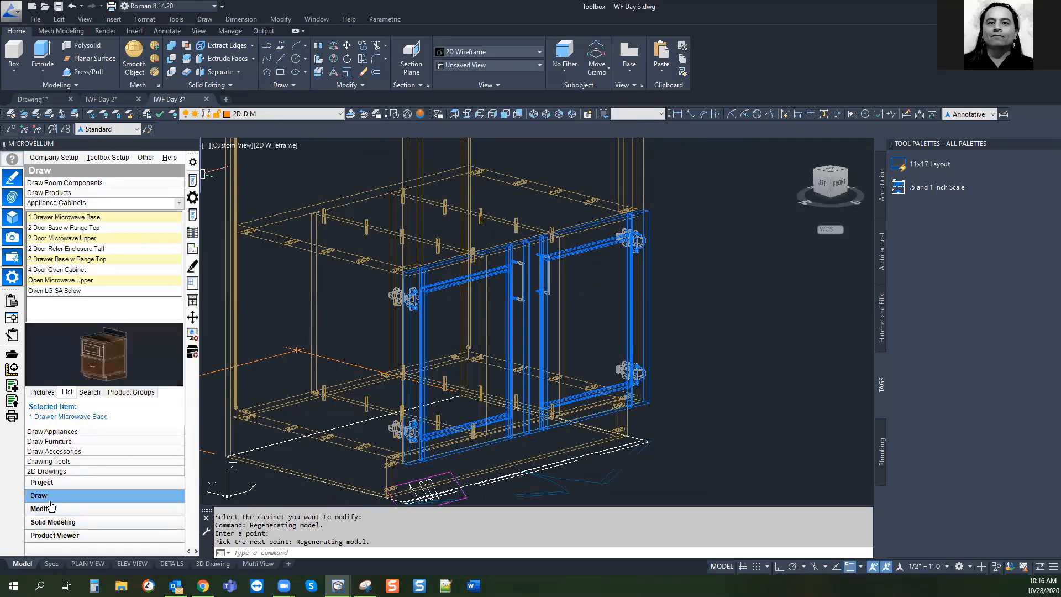
pyautogui.click(50, 443)
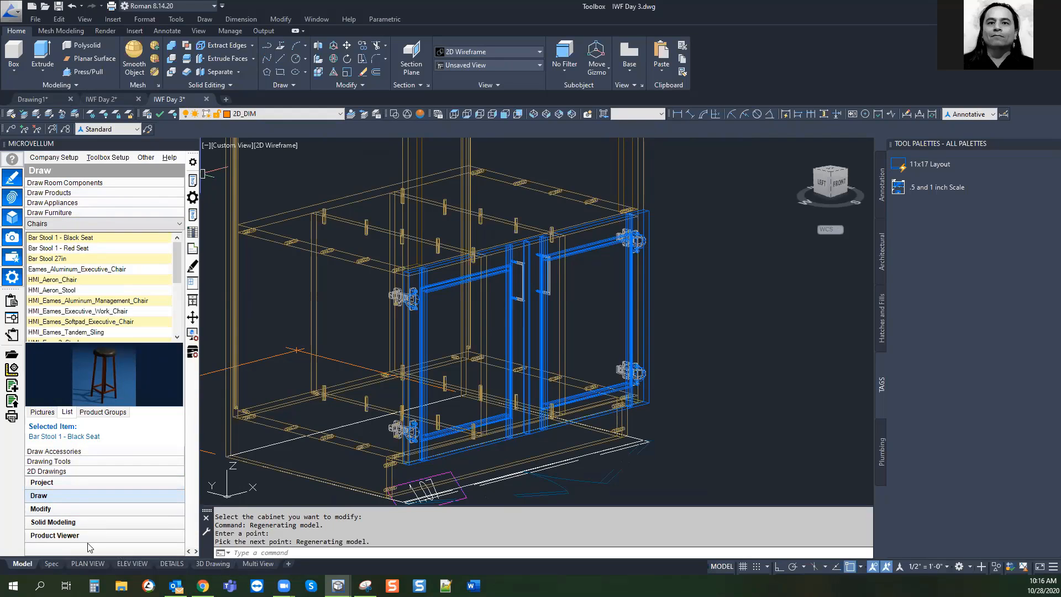
pyautogui.moveTo(318, 420); pyautogui.dragTo(343, 417, button='middle')
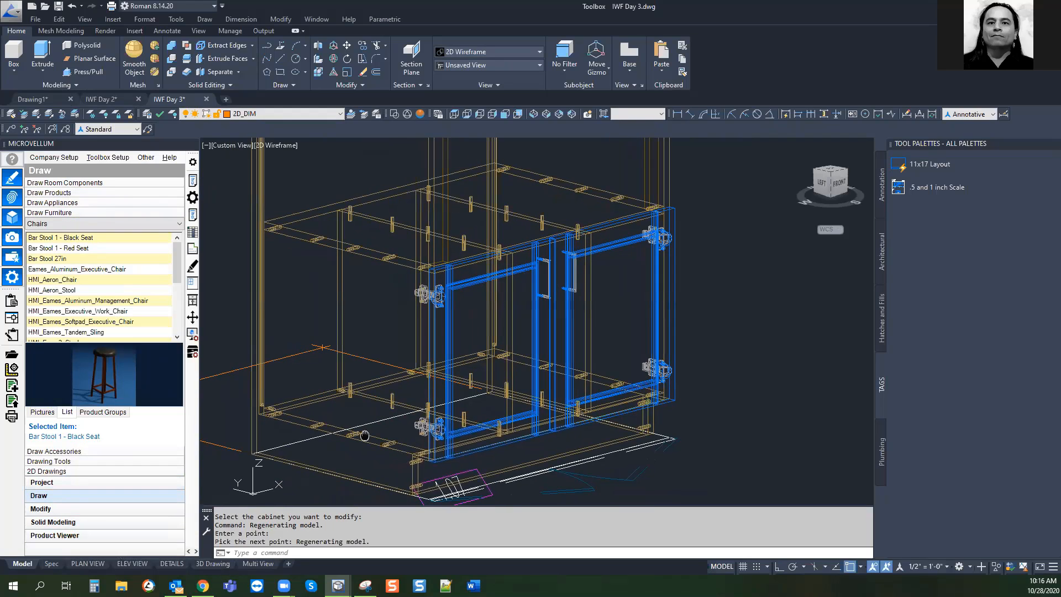
# Open the parent Horizontal Opening Splitter's prompts from a division in the lower opening and set Horizontal Openings to 2
pyautogui.click(54, 511)
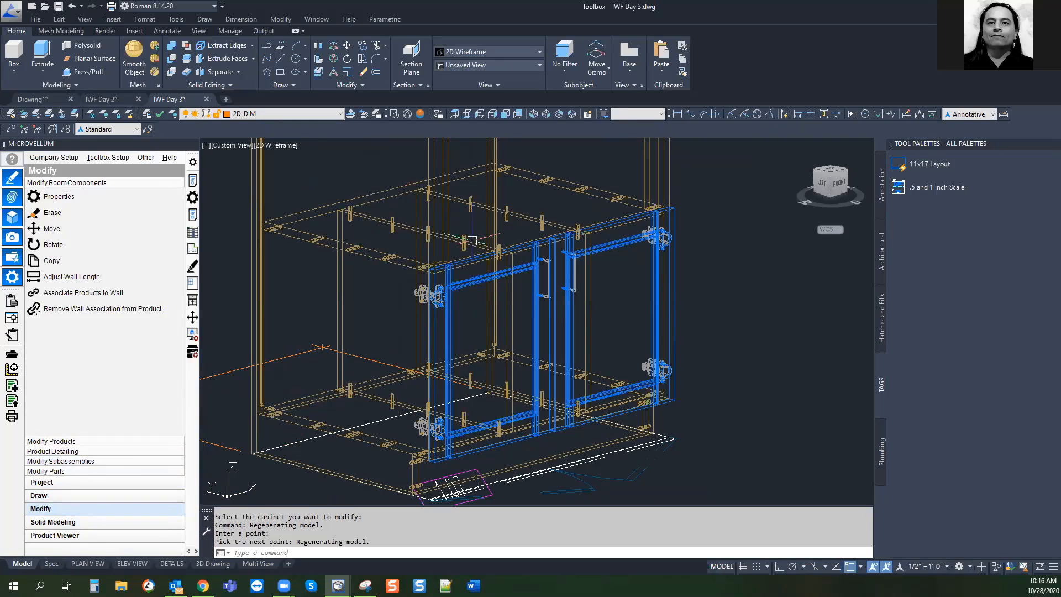
pyautogui.click(72, 461)
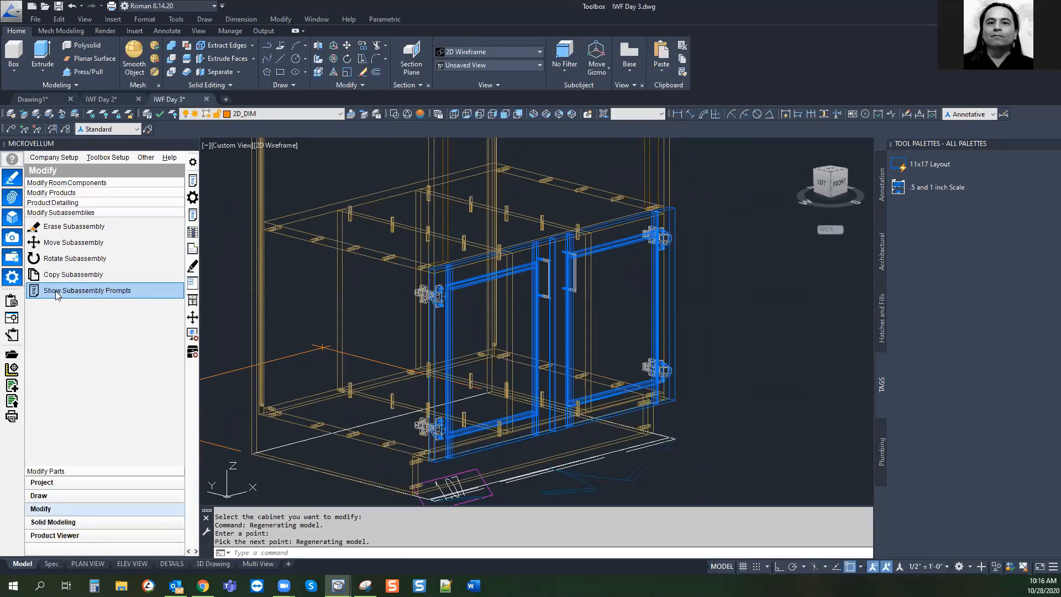
pyautogui.click(83, 291)
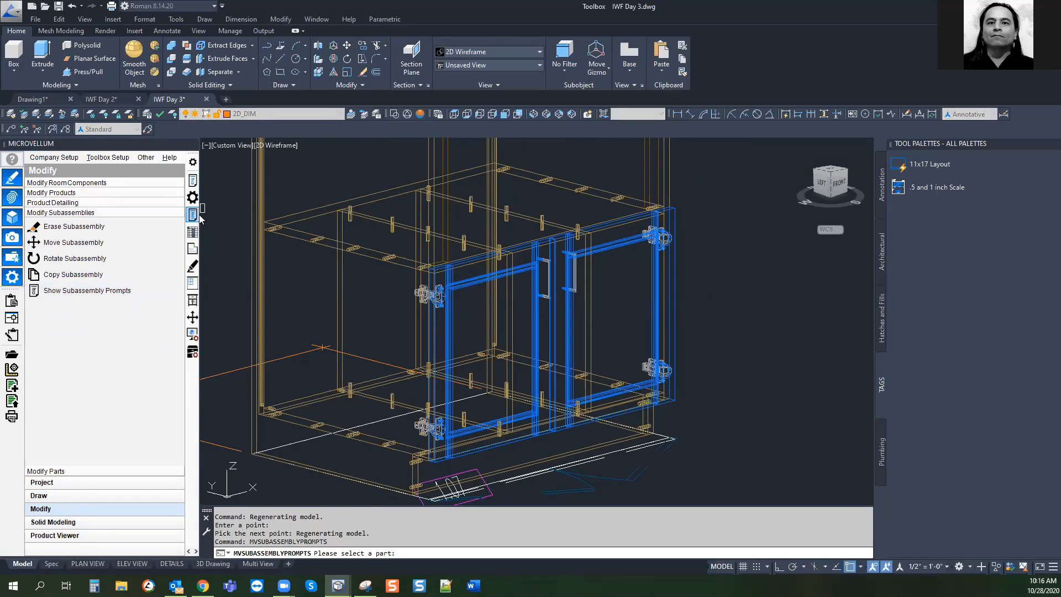
pyautogui.click(400, 228)
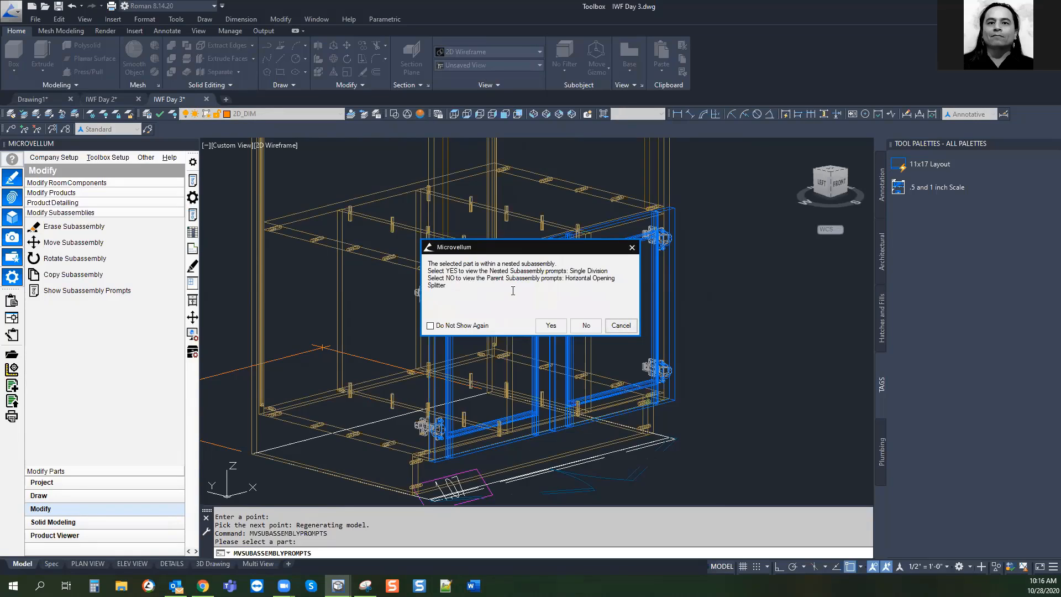
pyautogui.click(586, 326)
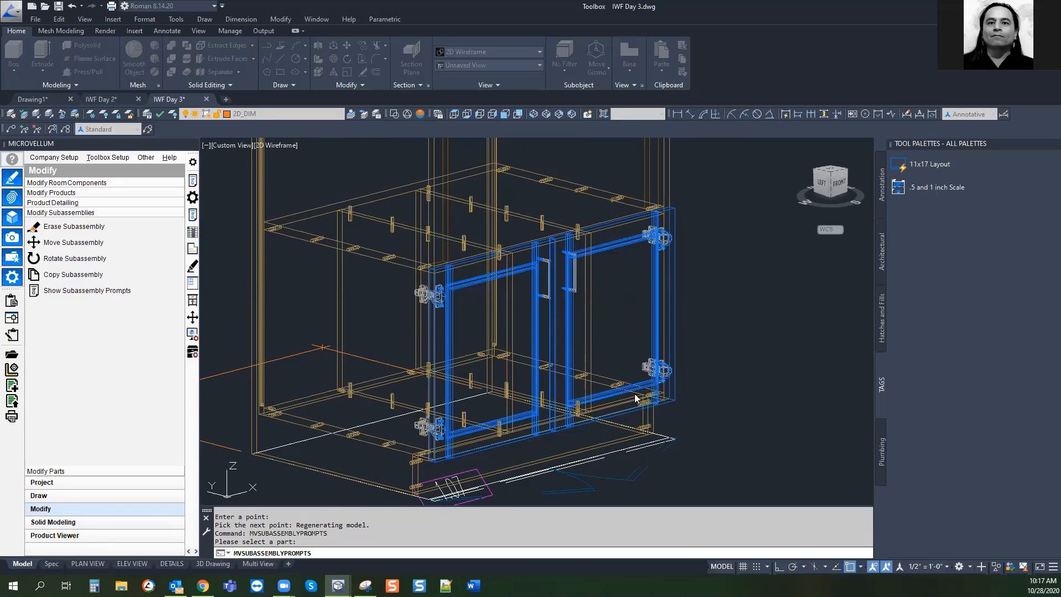
pyautogui.click(665, 407)
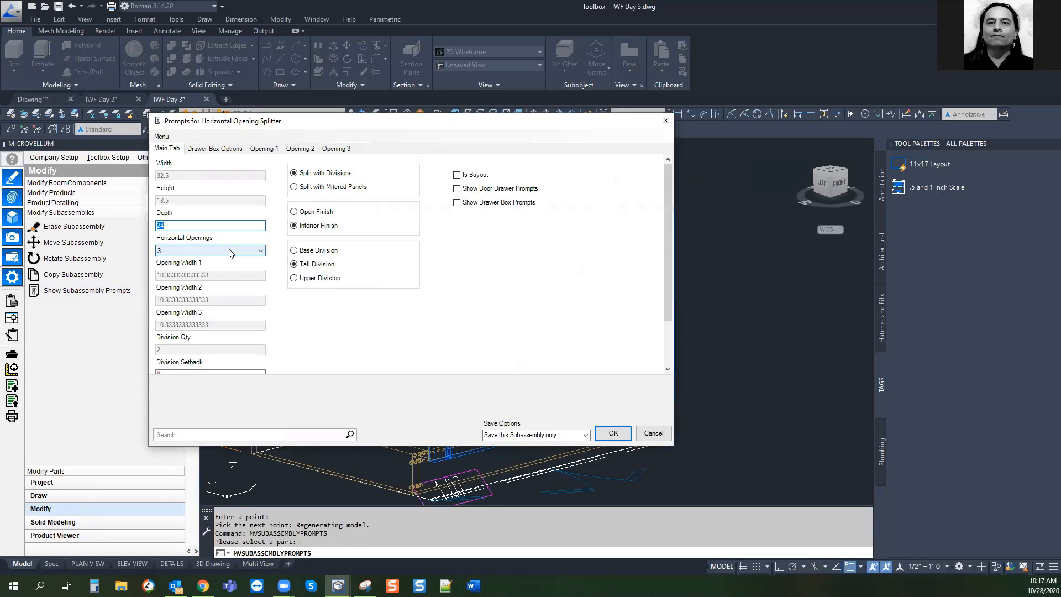
pyautogui.click(231, 253)
pyautogui.click(163, 266)
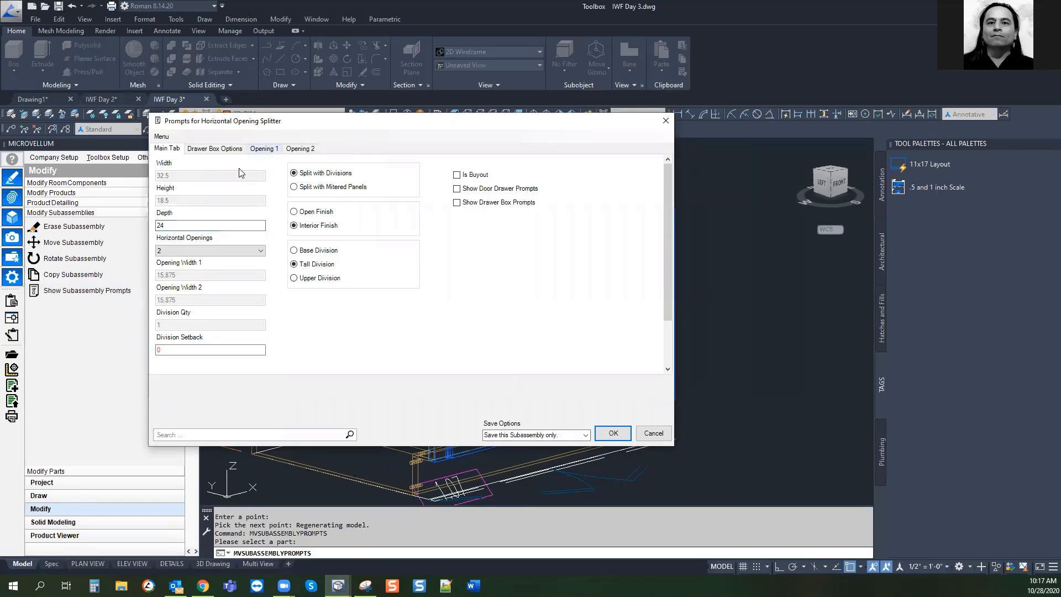
# Set Opening 2's interior component to Fixed Shelves with Dividers, save the splitter for this subassembly only and regenerate the cabinet
pyautogui.click(260, 149)
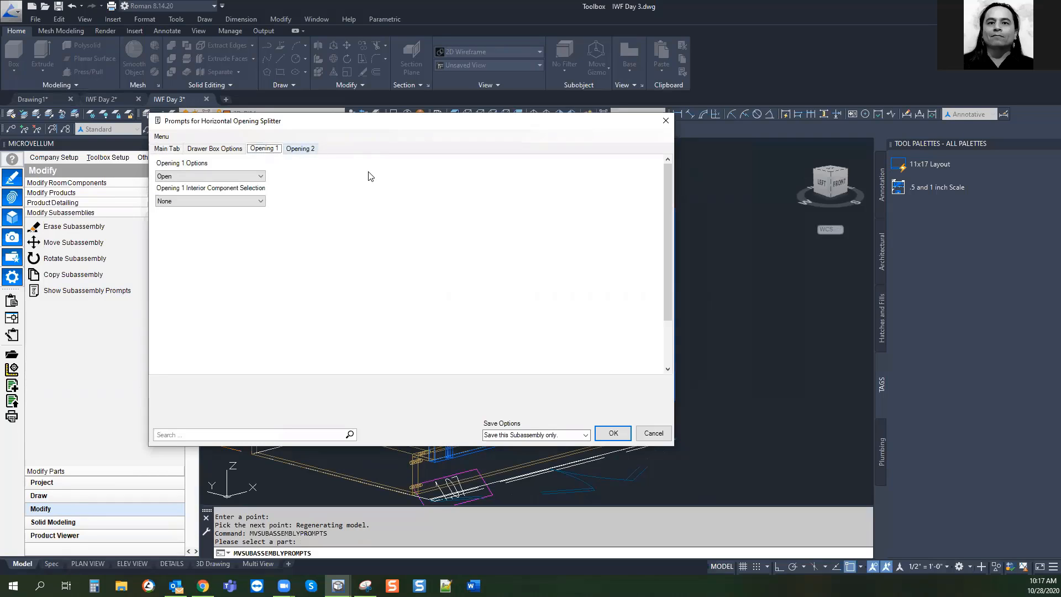
pyautogui.click(299, 149)
pyautogui.click(220, 201)
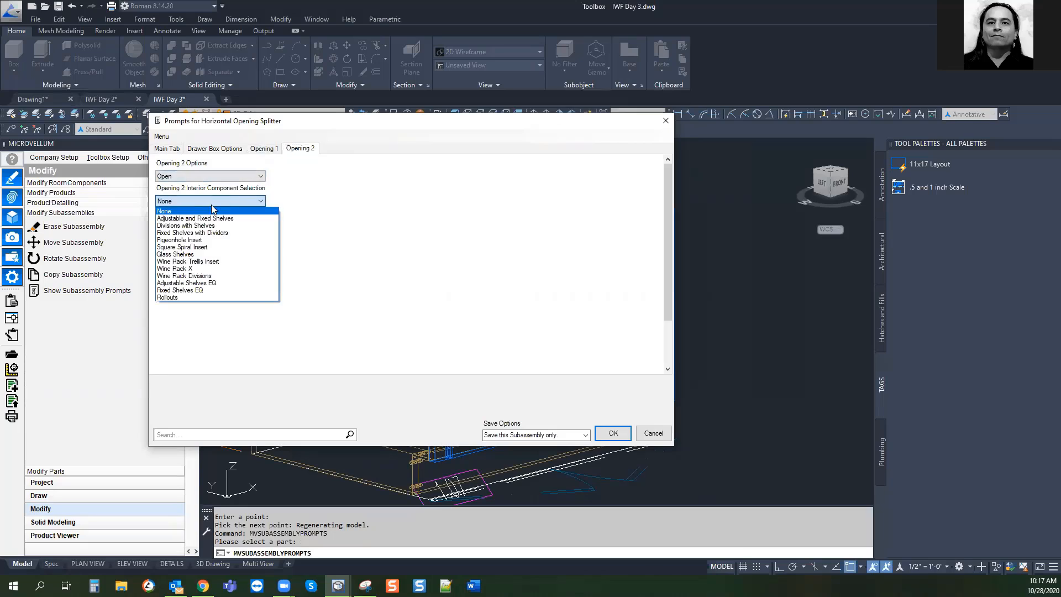
pyautogui.click(207, 232)
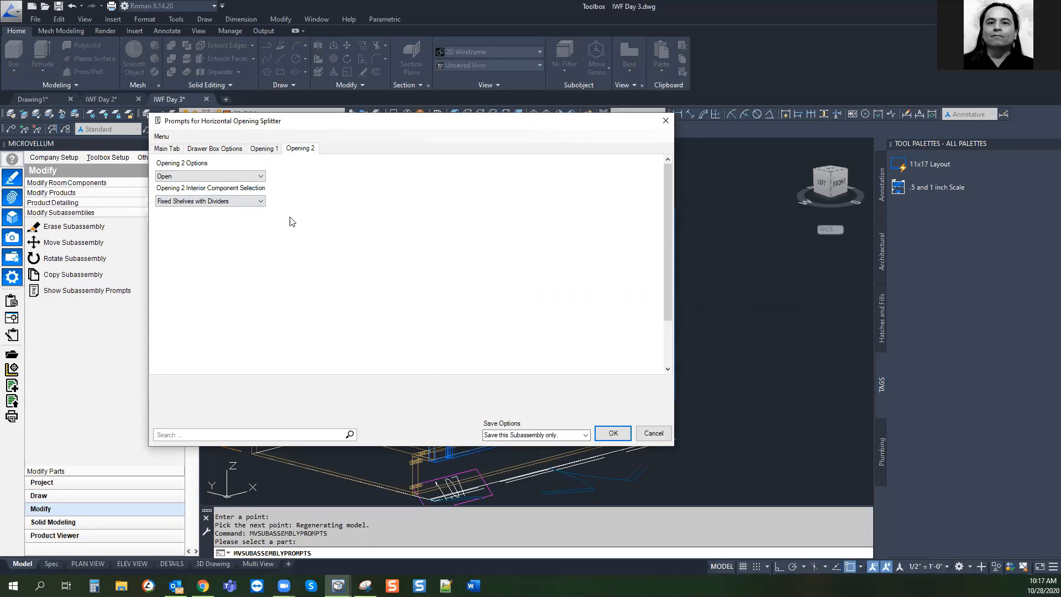
pyautogui.click(612, 434)
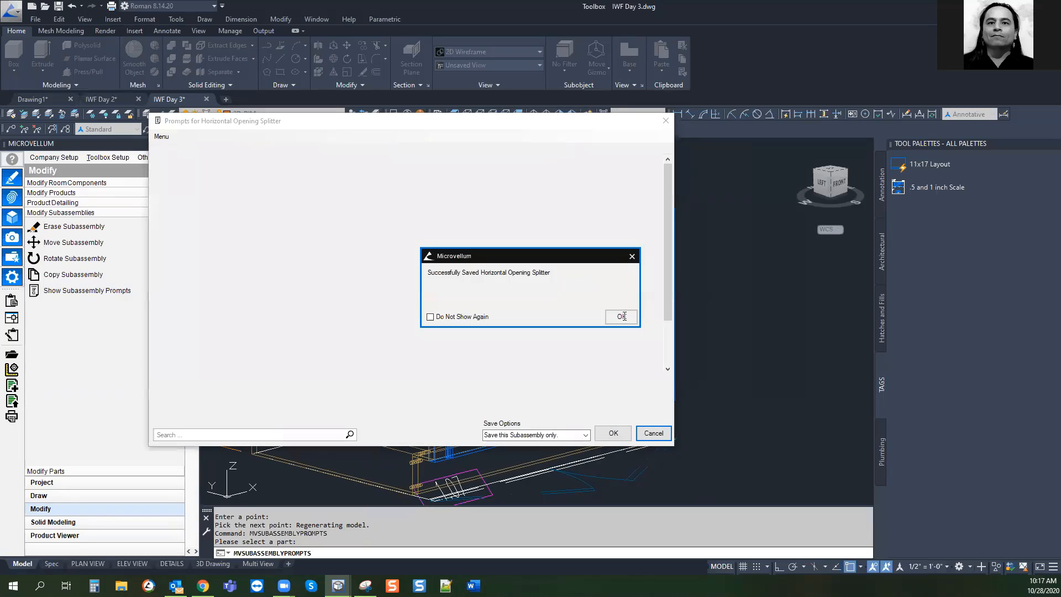
pyautogui.click(622, 316)
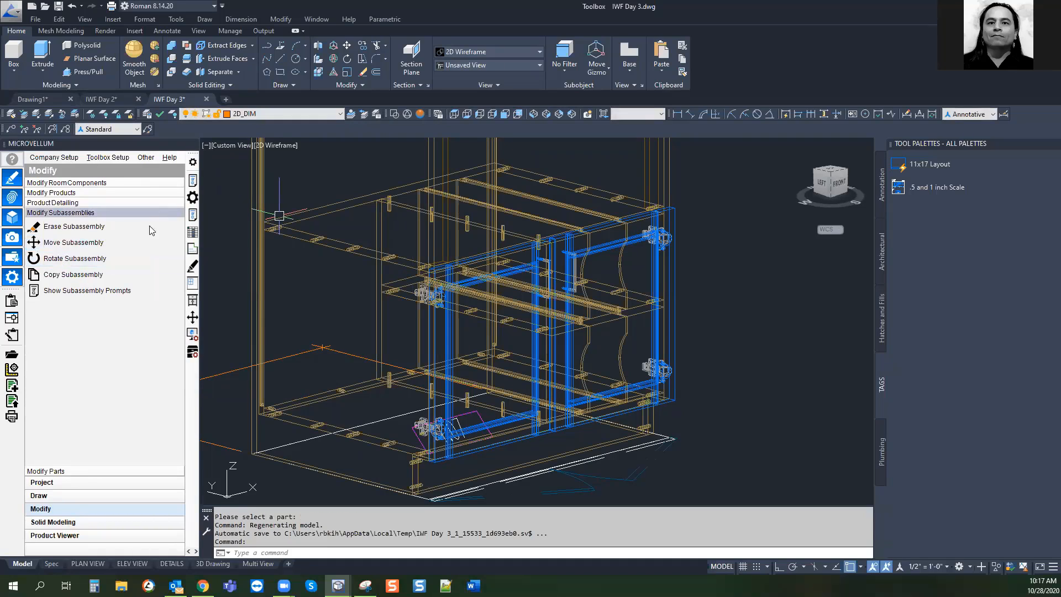
# View the parent Horizontal Opening Splitter's prompts from a divider in the lower opening, and close them without changes
pyautogui.click(192, 215)
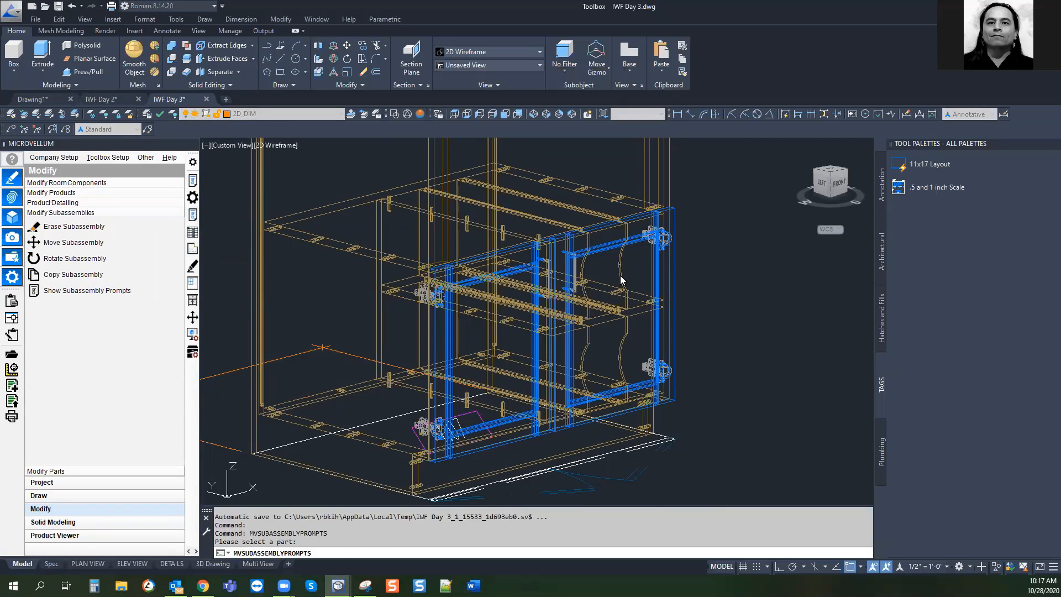
pyautogui.click(621, 279)
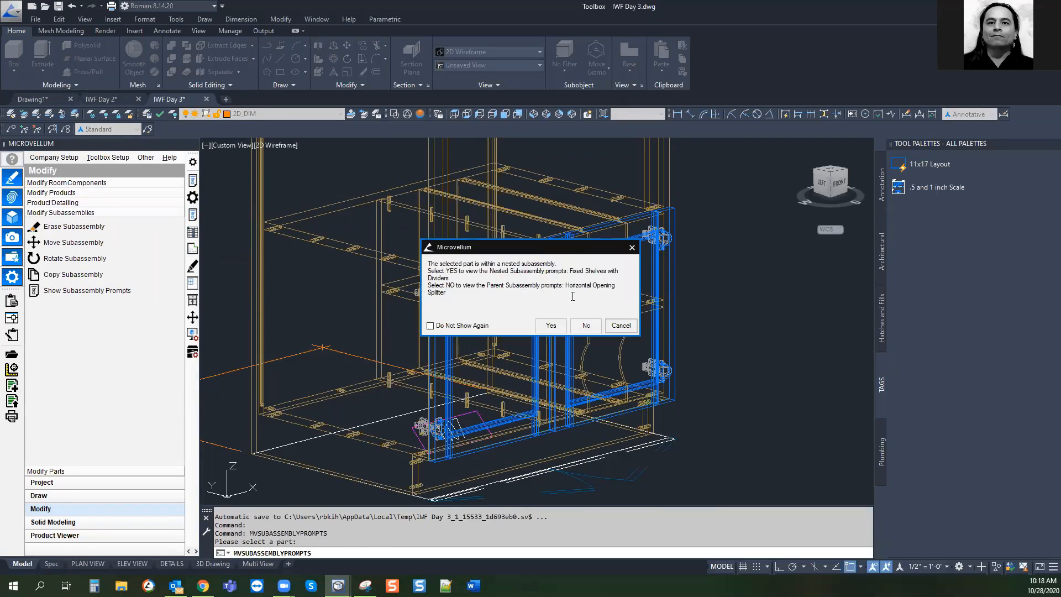
pyautogui.click(586, 326)
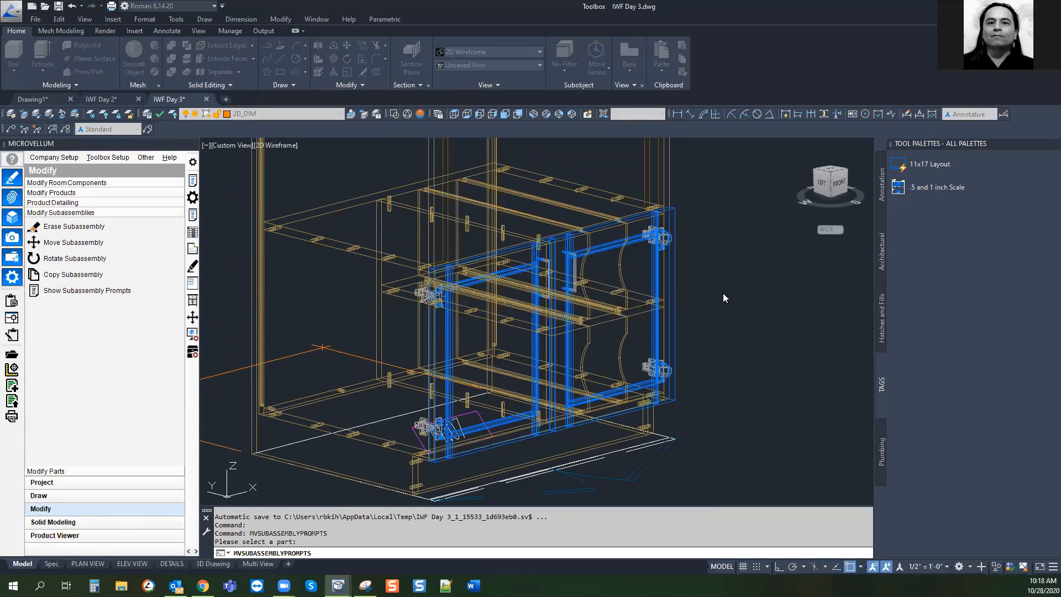
pyautogui.click(612, 186)
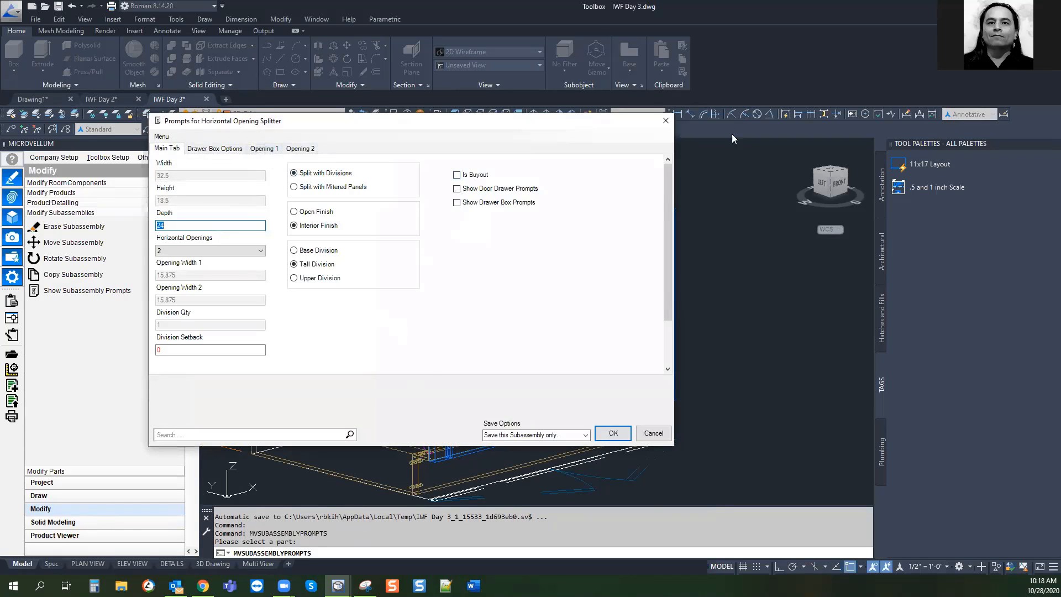
pyautogui.click(665, 121)
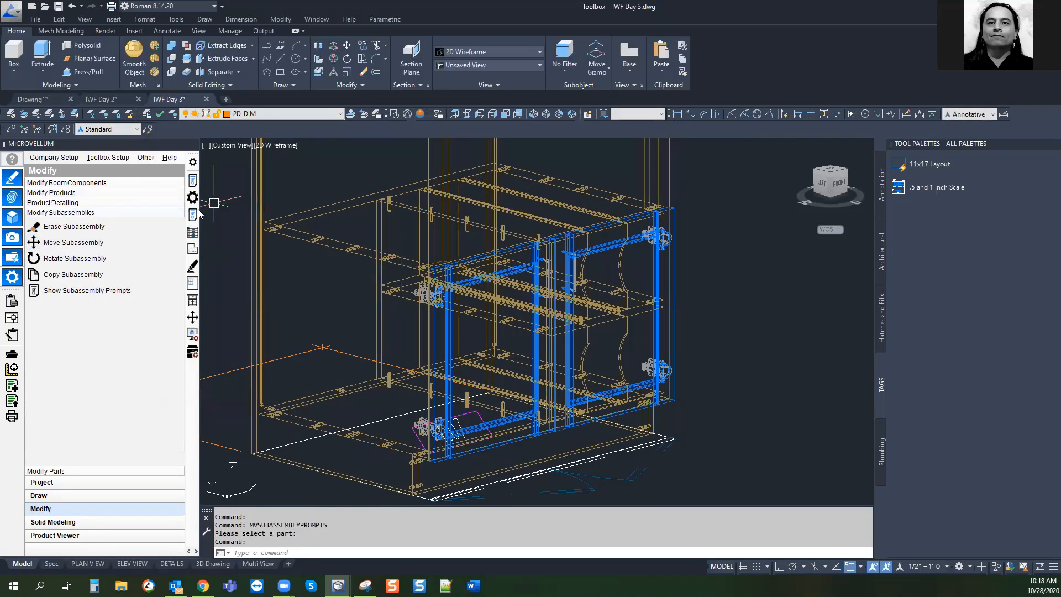
# Open the nested Fixed Shelves with Dividers prompts from a divider and set Shelf Row Quantity to 0 and Divider Quantity Per Row to 4
pyautogui.click(193, 214)
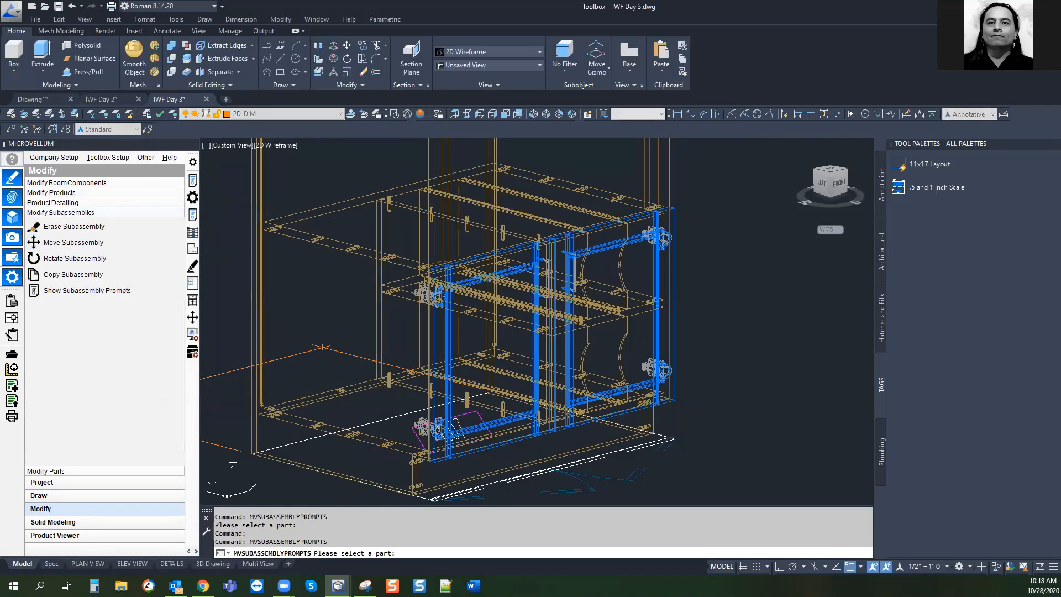
pyautogui.click(646, 262)
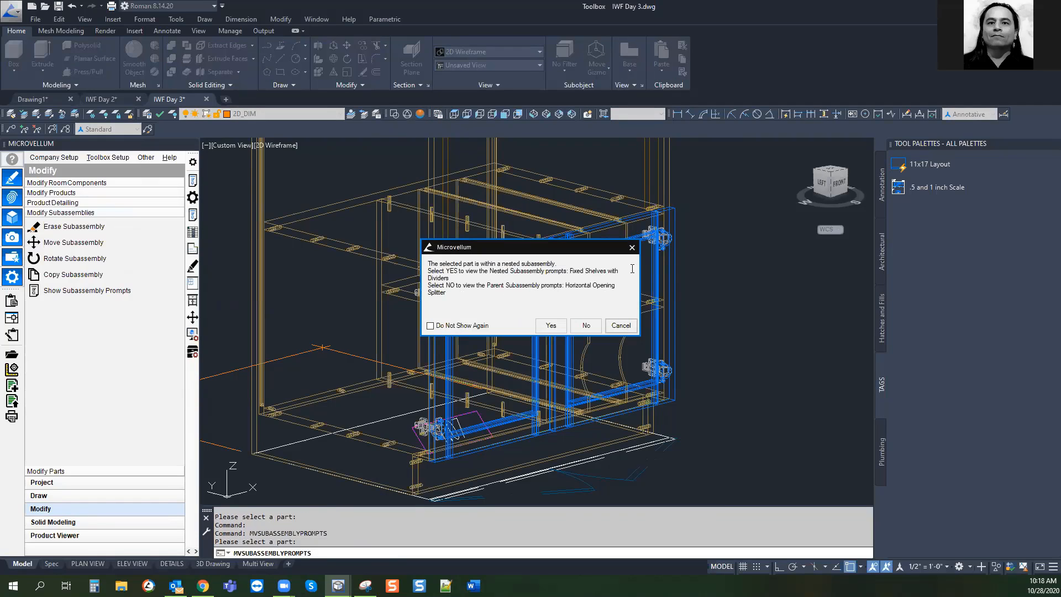
pyautogui.click(551, 326)
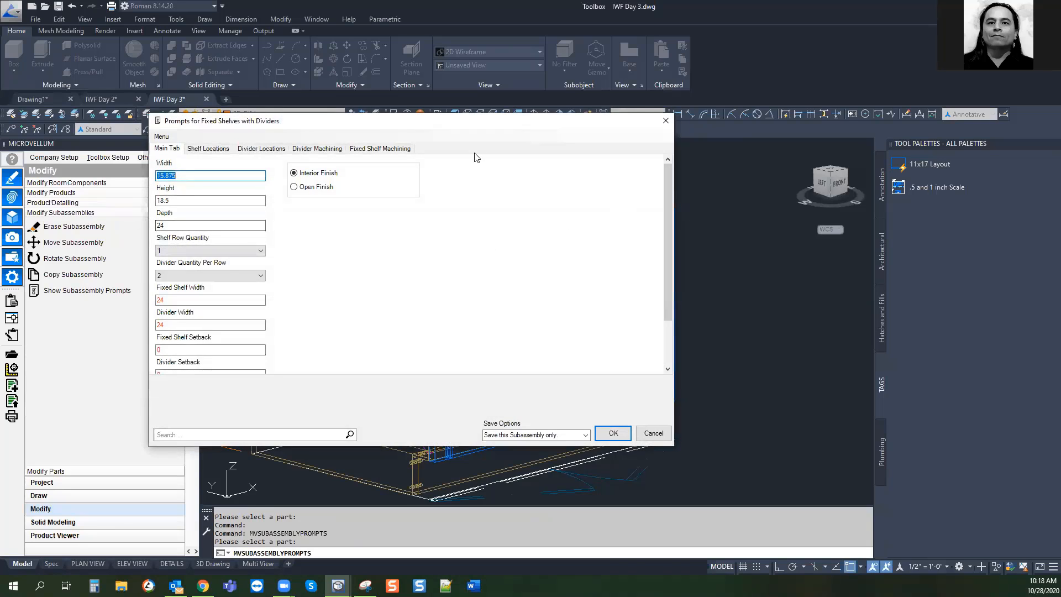
pyautogui.click(186, 251)
pyautogui.click(195, 273)
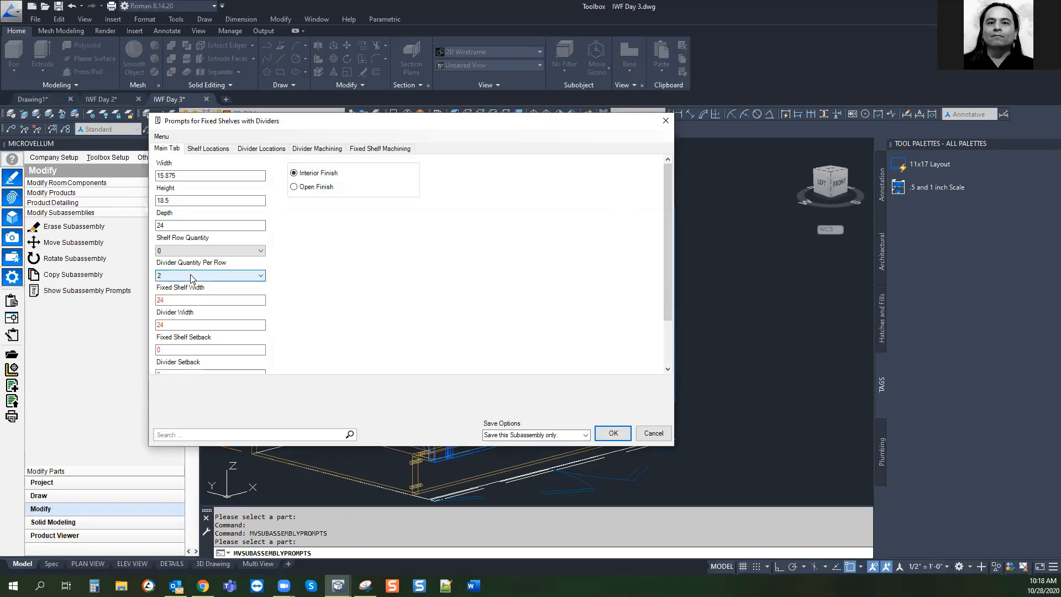
pyautogui.click(193, 277)
pyautogui.click(162, 318)
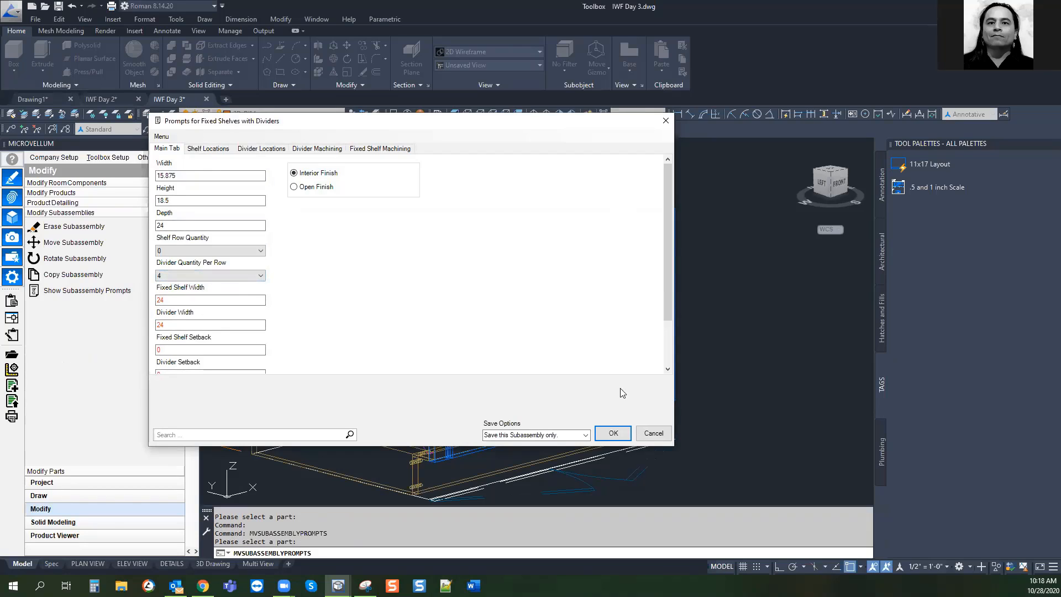
# Save the divider changes to the Horizontal Opening Splitter's current row only and regenerate the cabinet
pyautogui.click(613, 433)
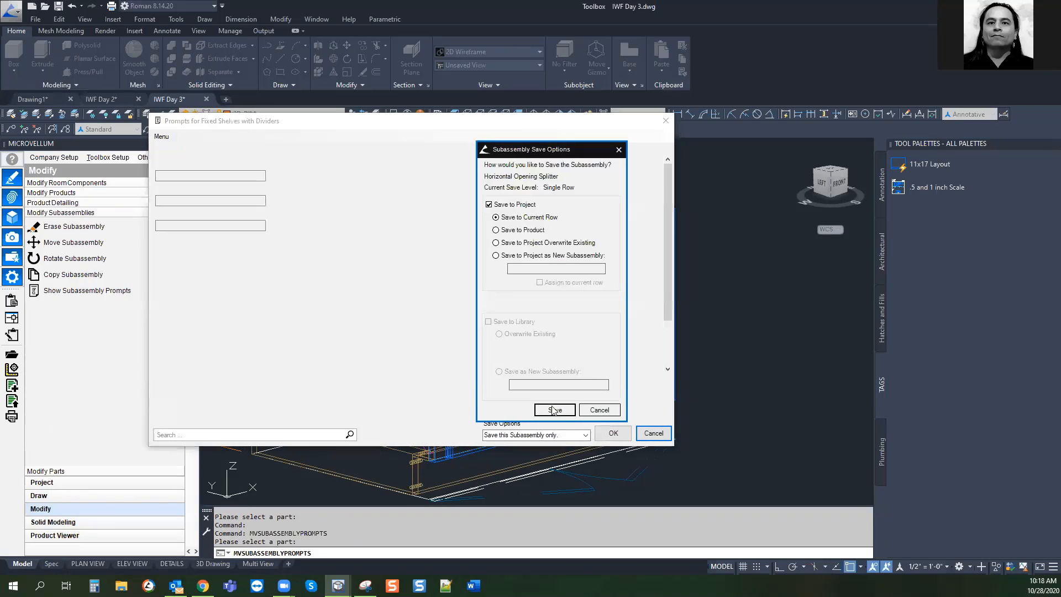
pyautogui.click(552, 410)
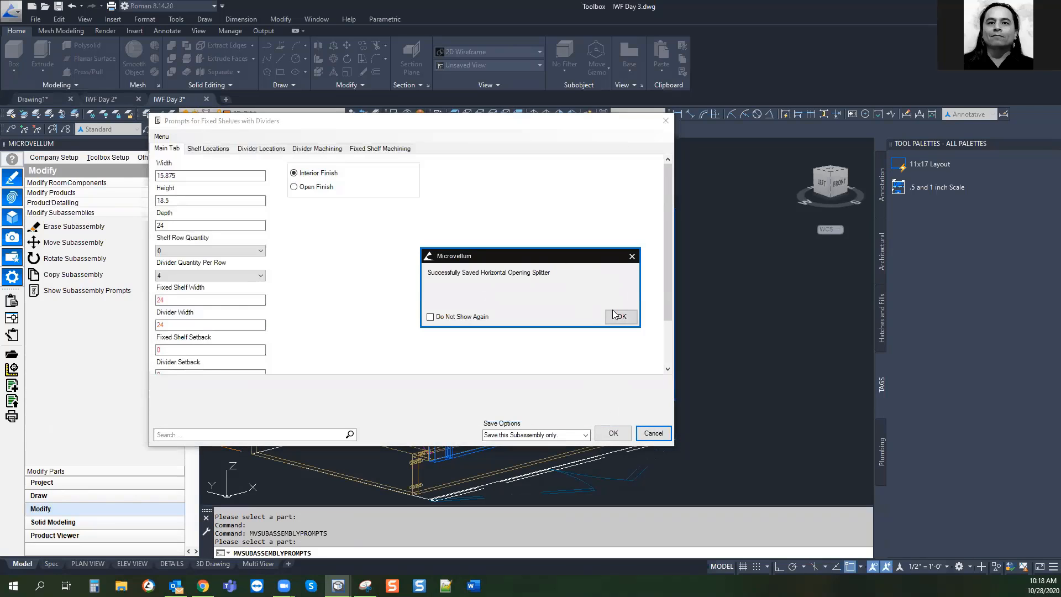
pyautogui.click(620, 316)
pyautogui.click(621, 312)
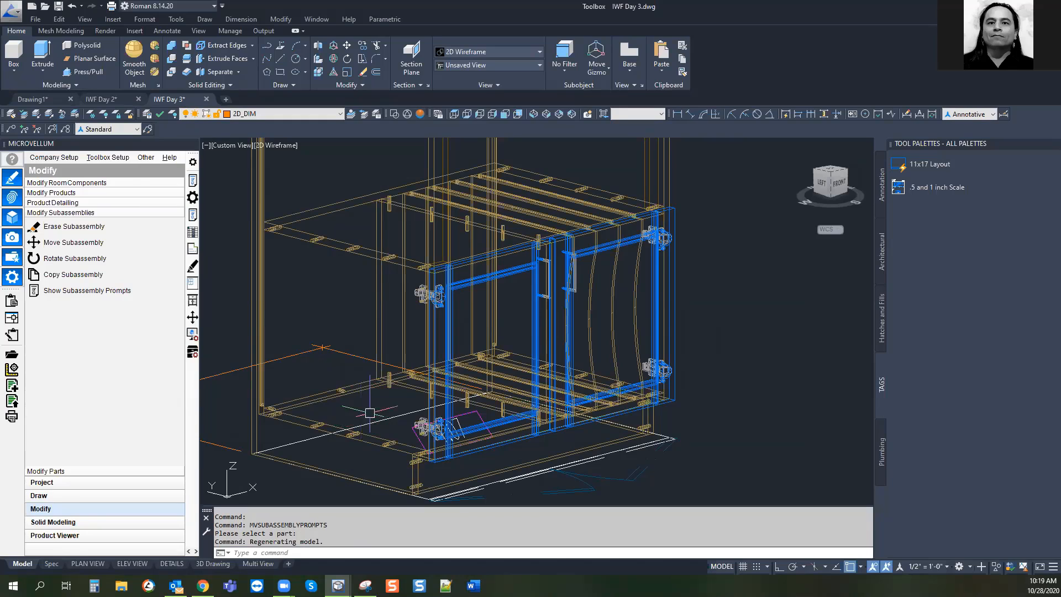
pyautogui.moveTo(370, 381); pyautogui.dragTo(378, 327, button='middle')
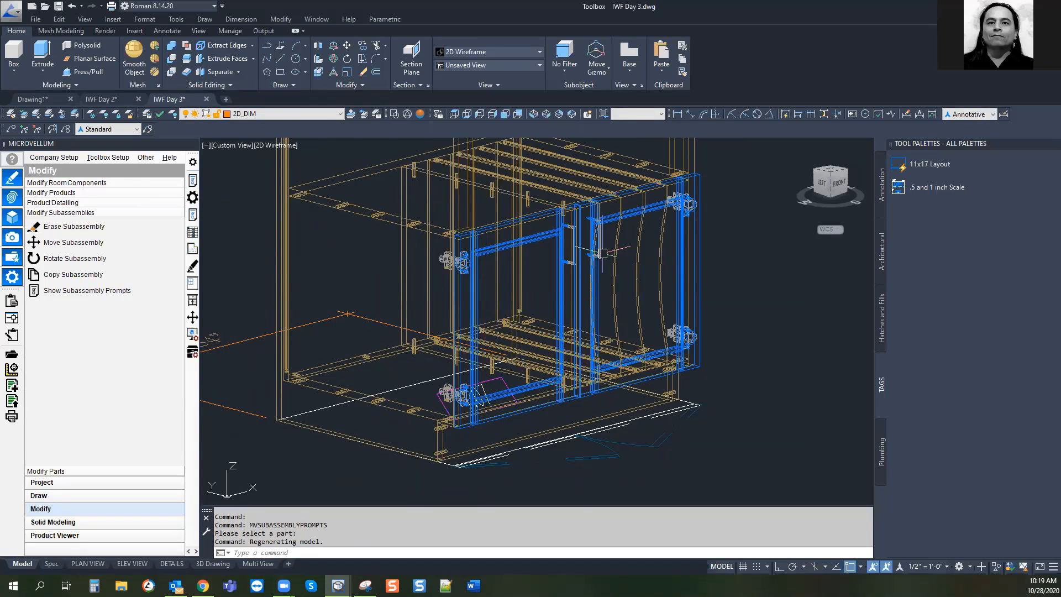
pyautogui.scroll(5, 596, 210)
pyautogui.scroll(-6, 678, 269)
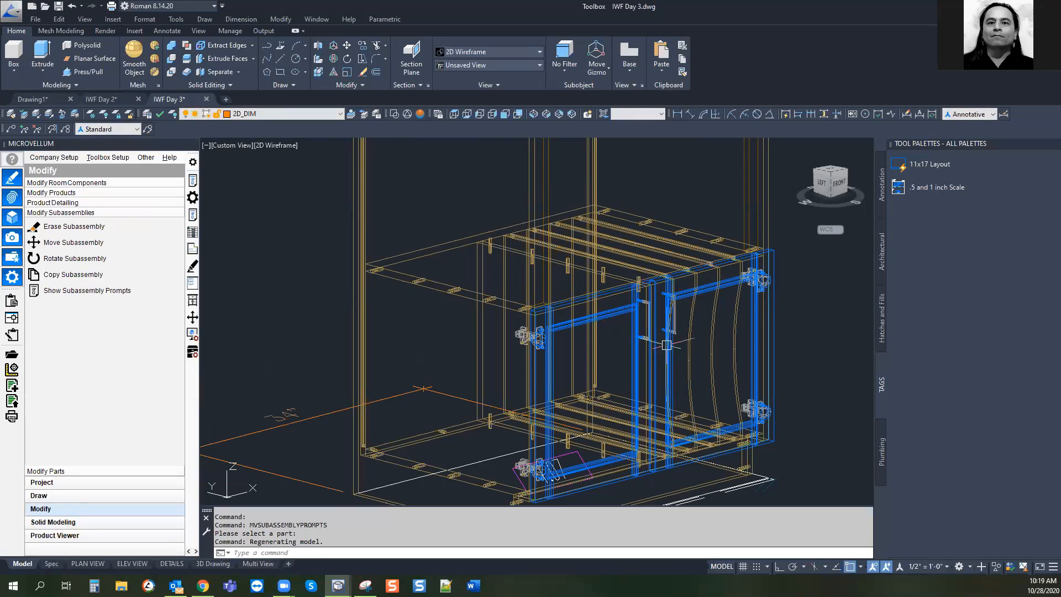
pyautogui.moveTo(631, 313); pyautogui.dragTo(611, 315, button='middle')
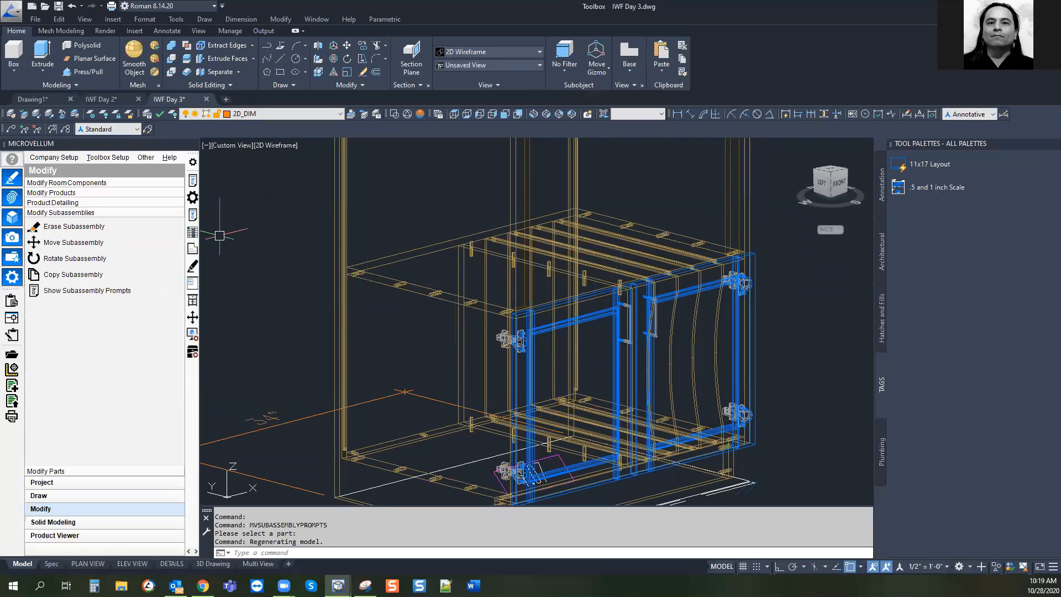
# Add a 1 Rollout from the library's Door and Drawers subassembly inserts to the 4 Door Oven Cabinet's subassembly list
pyautogui.click(193, 183)
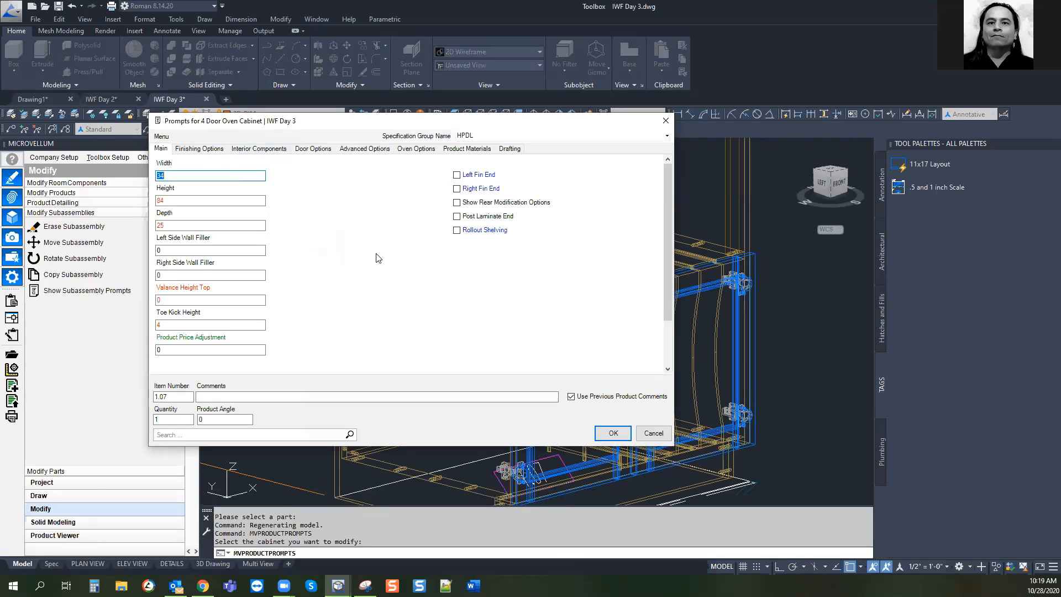
pyautogui.rightClick(373, 275)
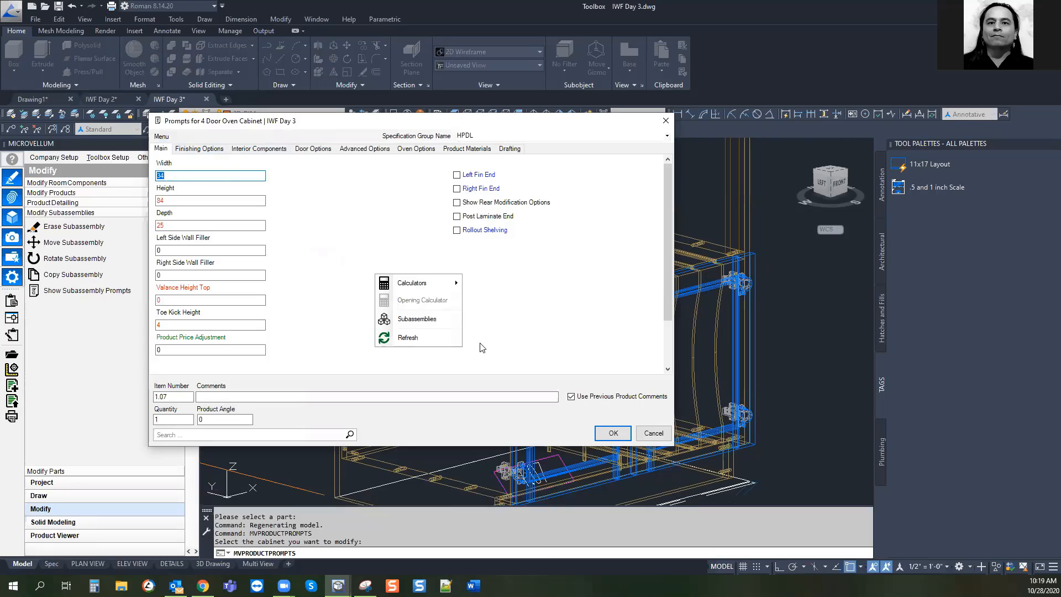
pyautogui.click(408, 321)
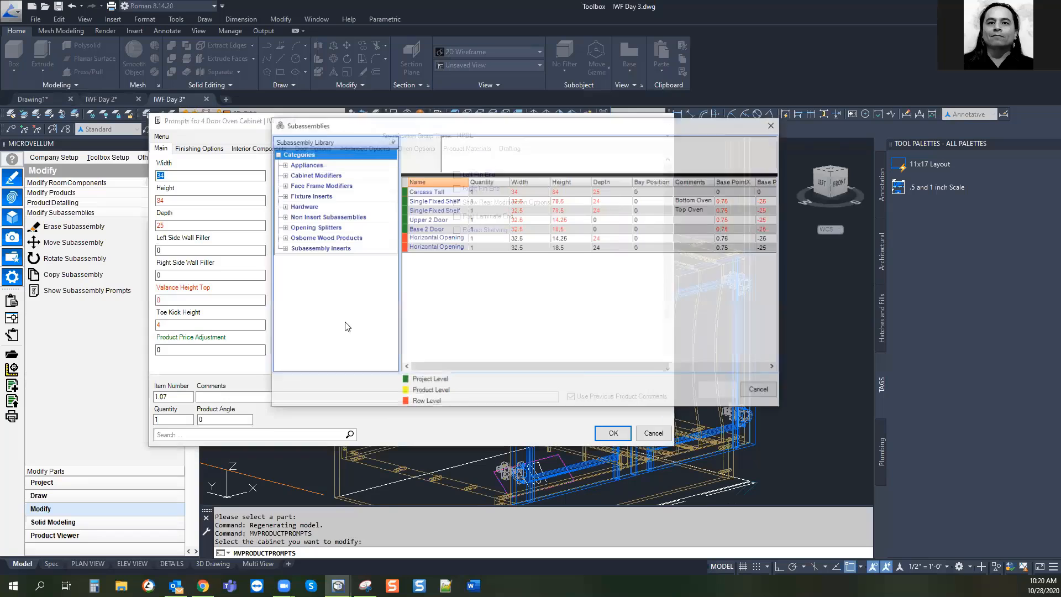
pyautogui.click(283, 249)
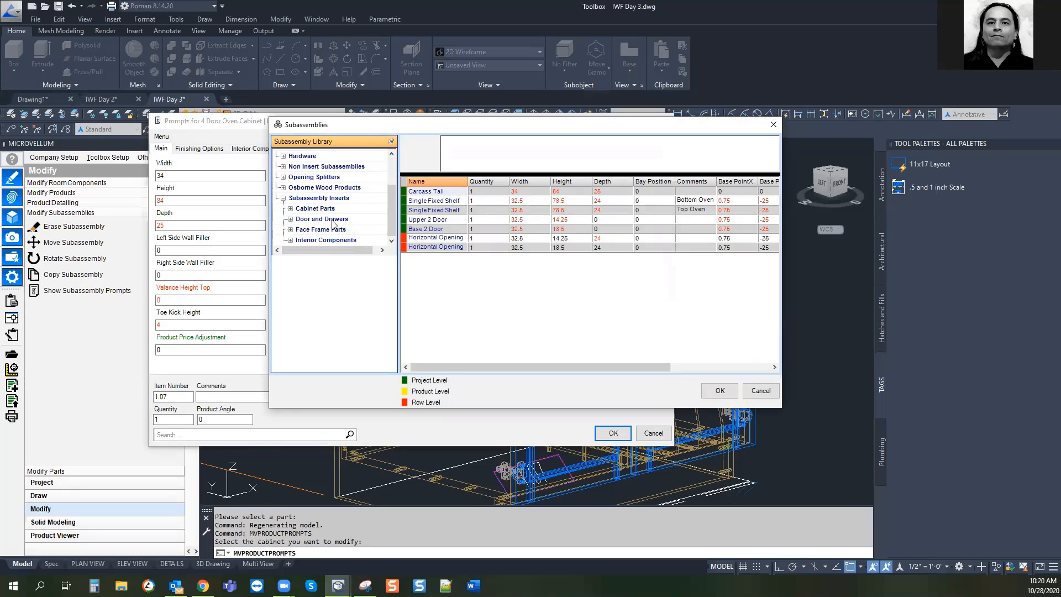
pyautogui.click(290, 219)
pyautogui.scroll(-3, 330, 190)
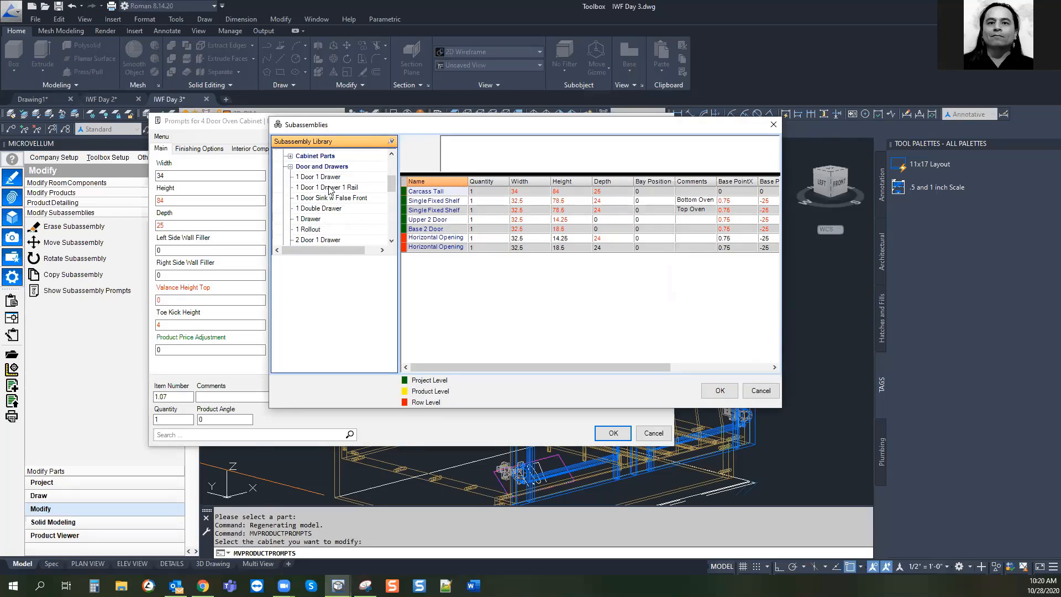
pyautogui.click(308, 178)
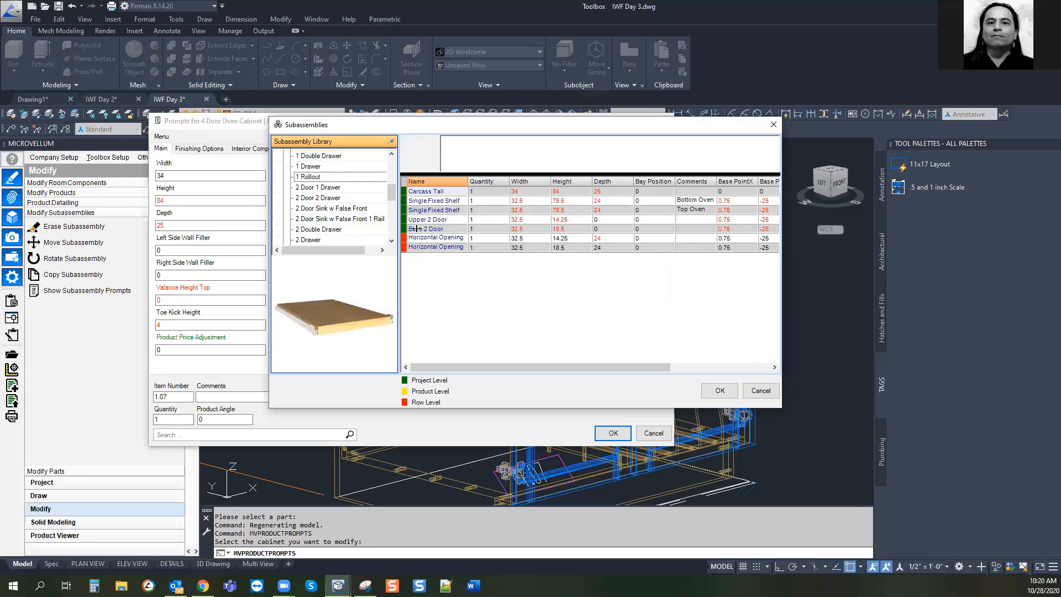
pyautogui.moveTo(318, 177); pyautogui.dragTo(526, 335)
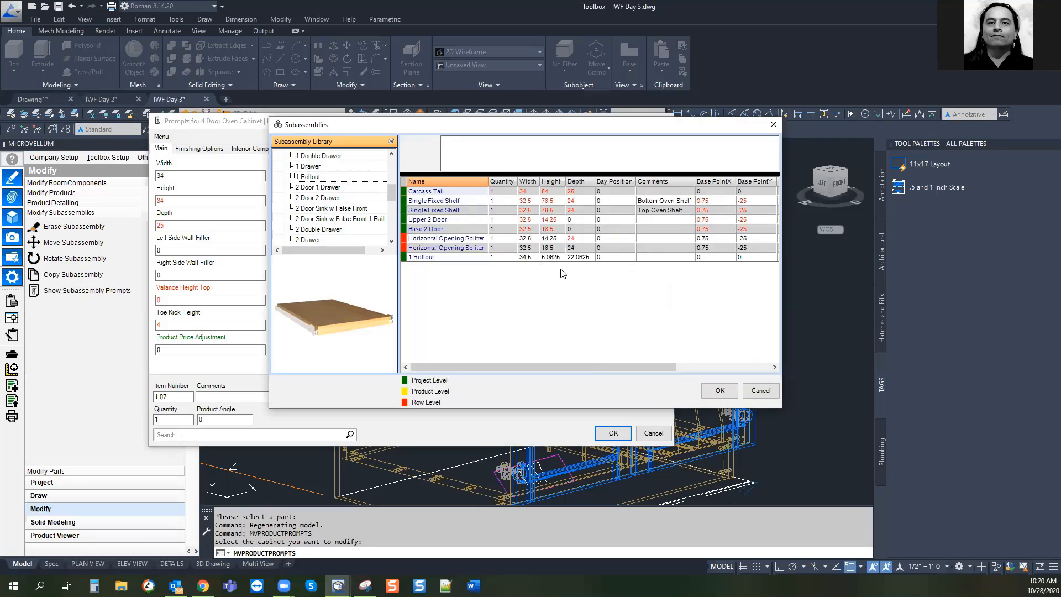
# Fit the 1 Rollout to the empty left half of the lower opening by picking its lower-left and upper-right front corners, and regenerate the cabinet
pyautogui.click(530, 258)
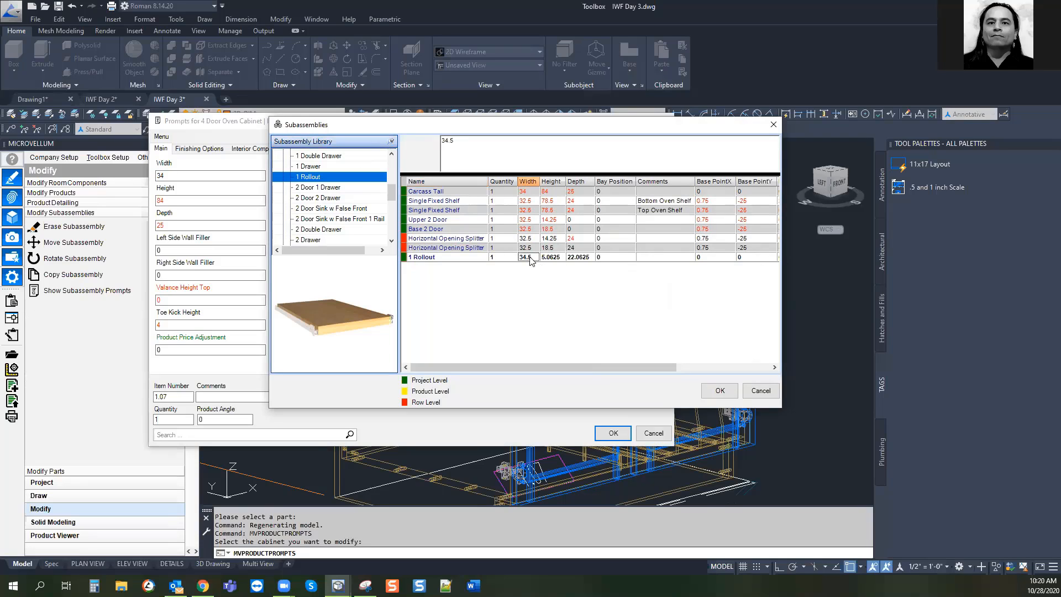
pyautogui.rightClick(530, 260)
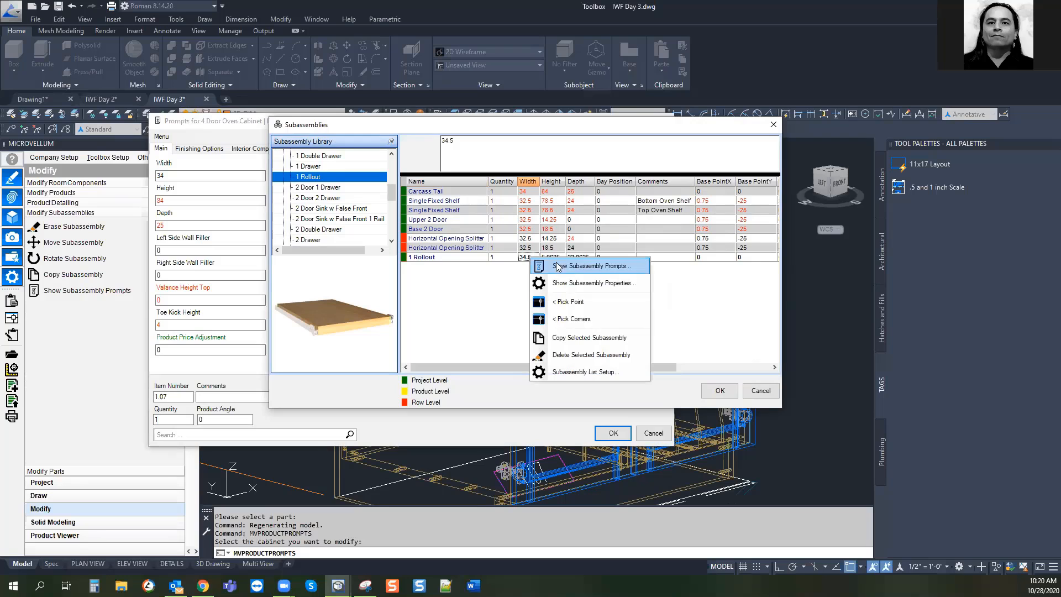
pyautogui.click(568, 320)
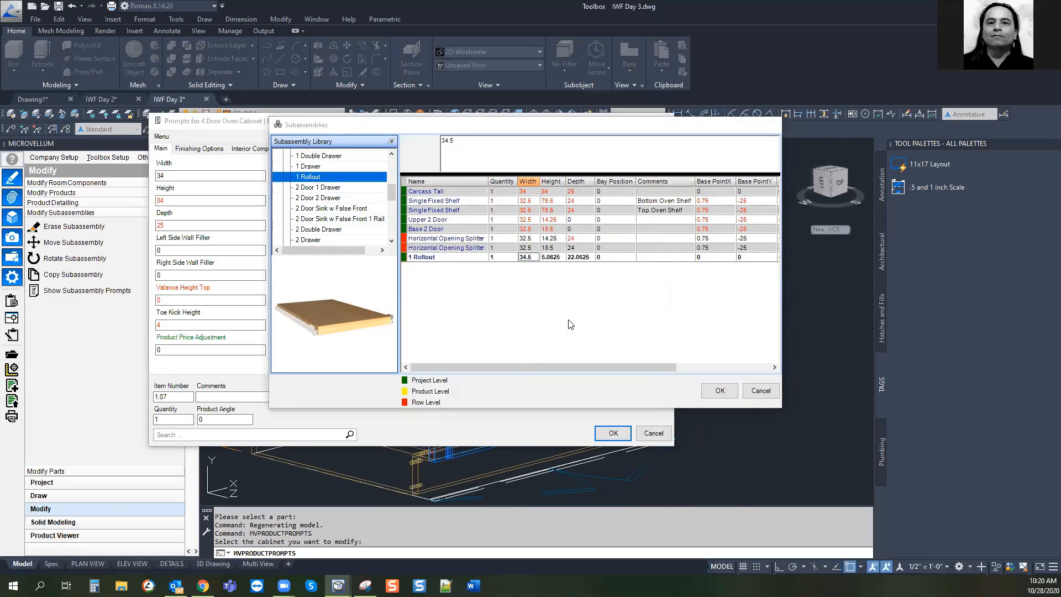
pyautogui.scroll(10, 575, 483)
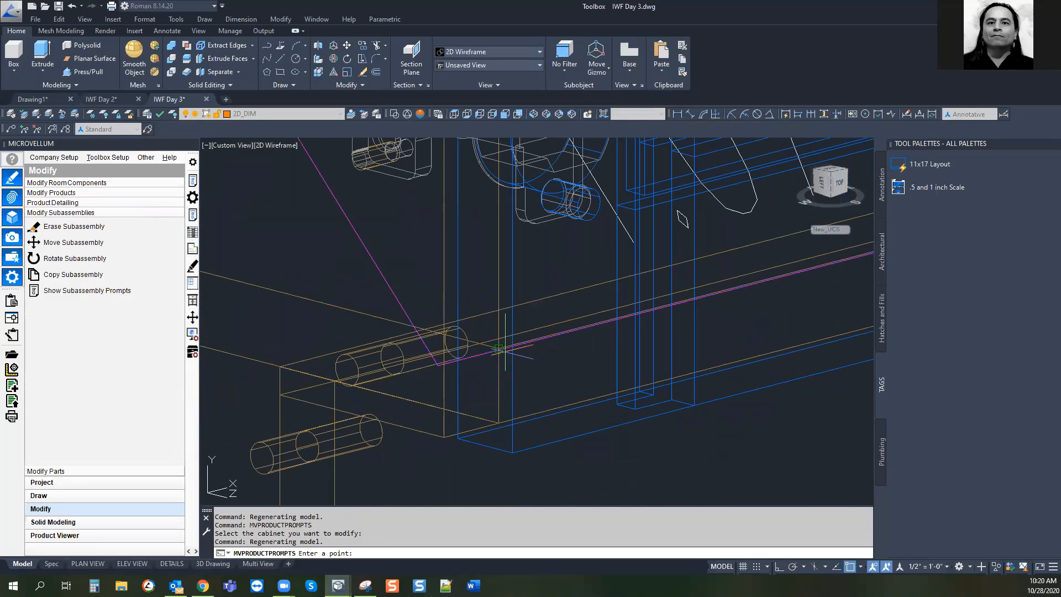
pyautogui.click(500, 346)
pyautogui.scroll(-8, 682, 217)
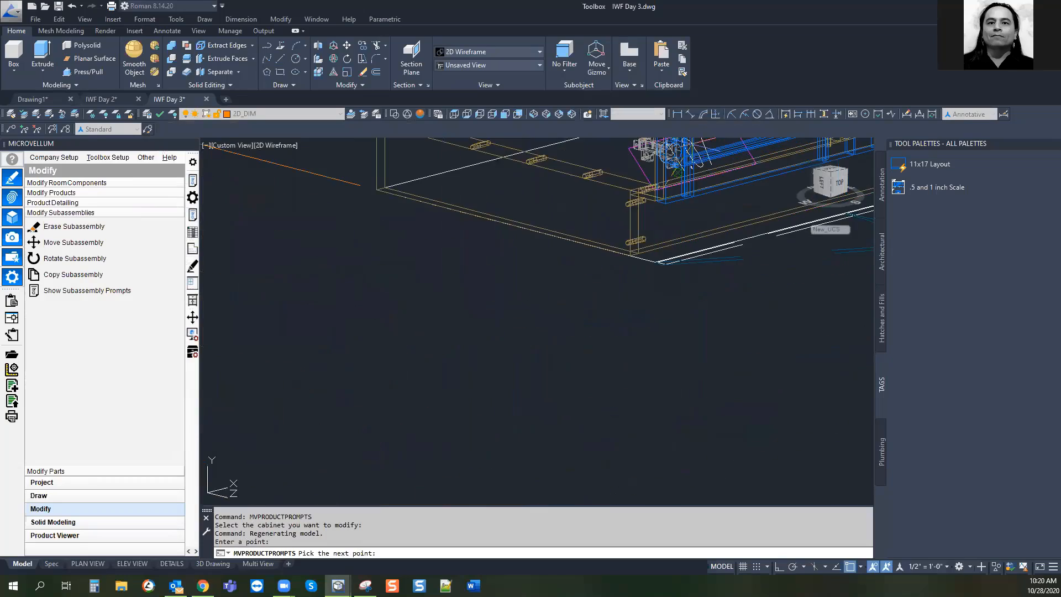
pyautogui.moveTo(620, 232)
pyautogui.mouseDown(button='middle')
pyautogui.moveTo(562, 365)
pyautogui.moveTo(443, 479)
pyautogui.mouseUp(button='middle')
pyautogui.moveTo(601, 253); pyautogui.dragTo(534, 389, button='middle')
pyautogui.scroll(7, 526, 285)
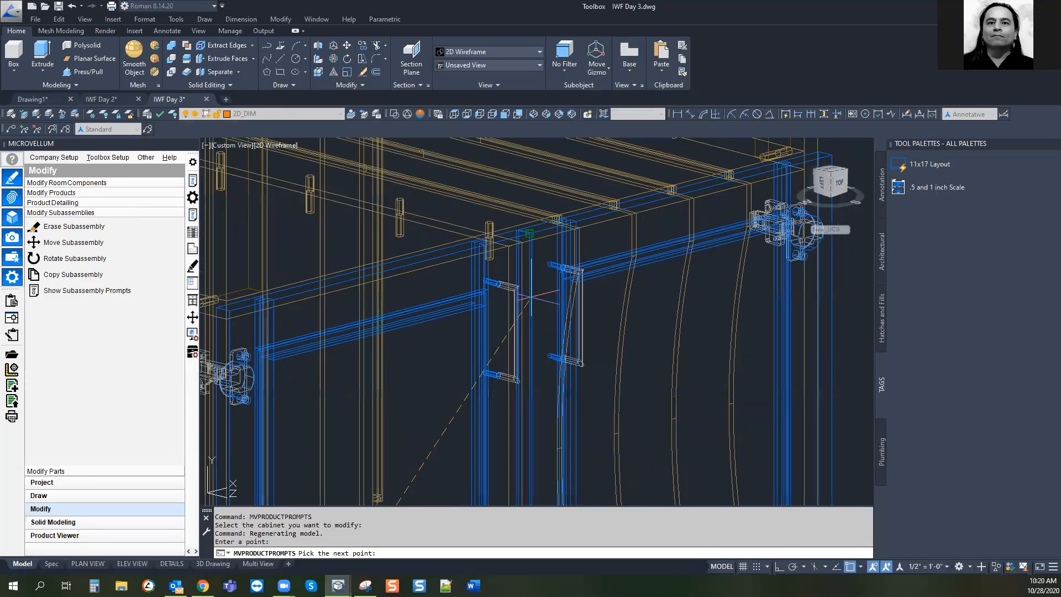
pyautogui.click(474, 180)
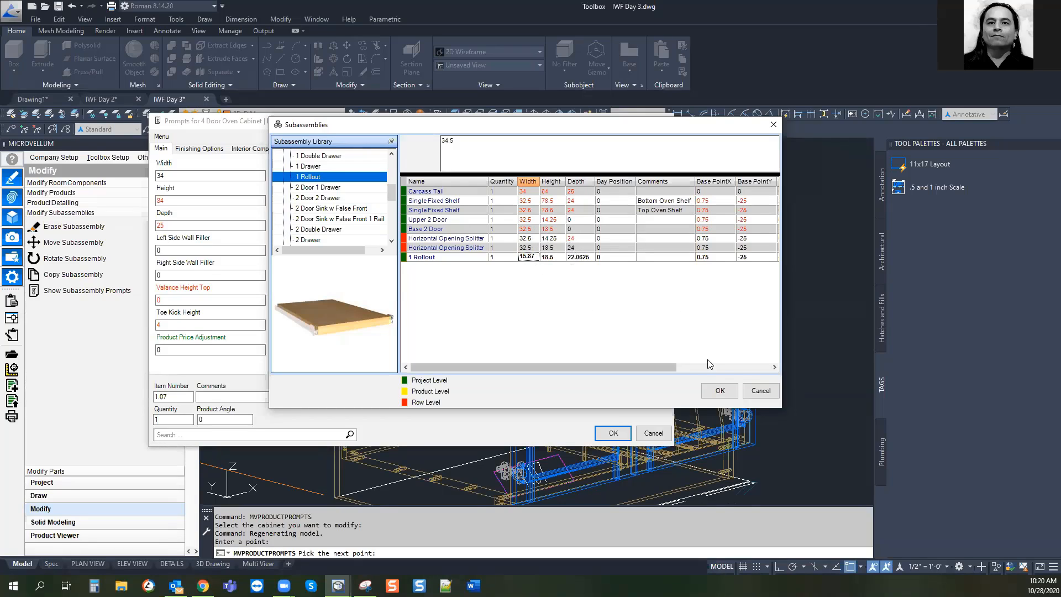
pyautogui.click(720, 392)
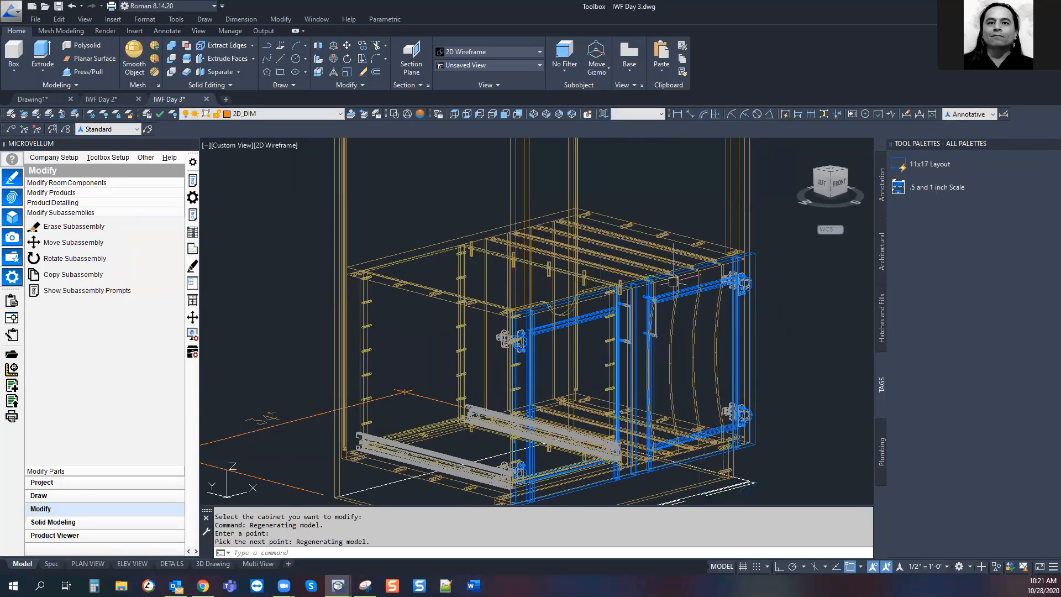
pyautogui.moveTo(649, 350); pyautogui.dragTo(671, 353, button='middle')
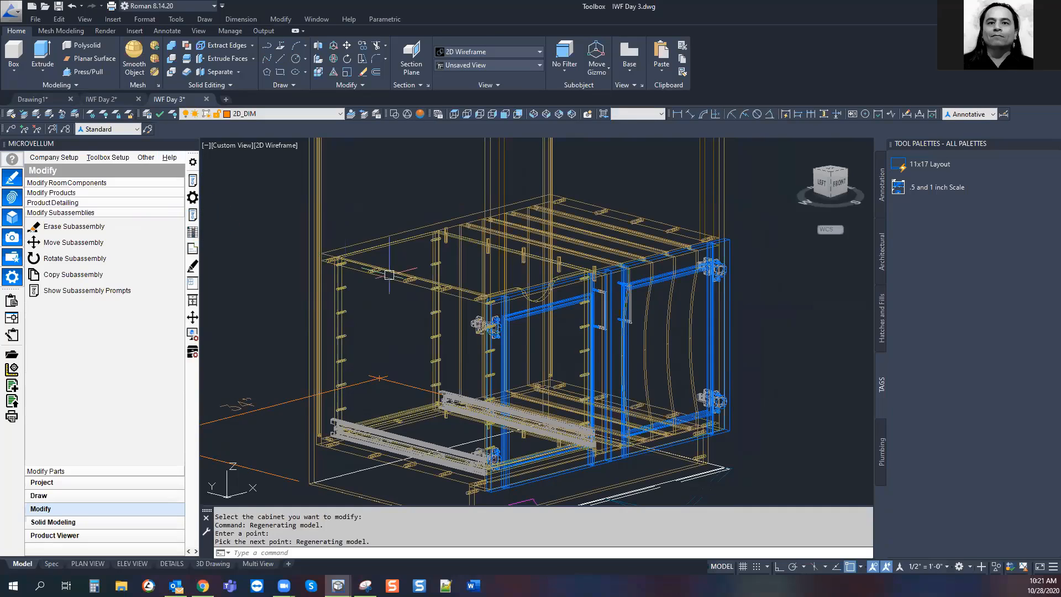
# Open the parent 1 Rollout subassembly's prompts from a part of the rollout in the lower opening
pyautogui.click(344, 332)
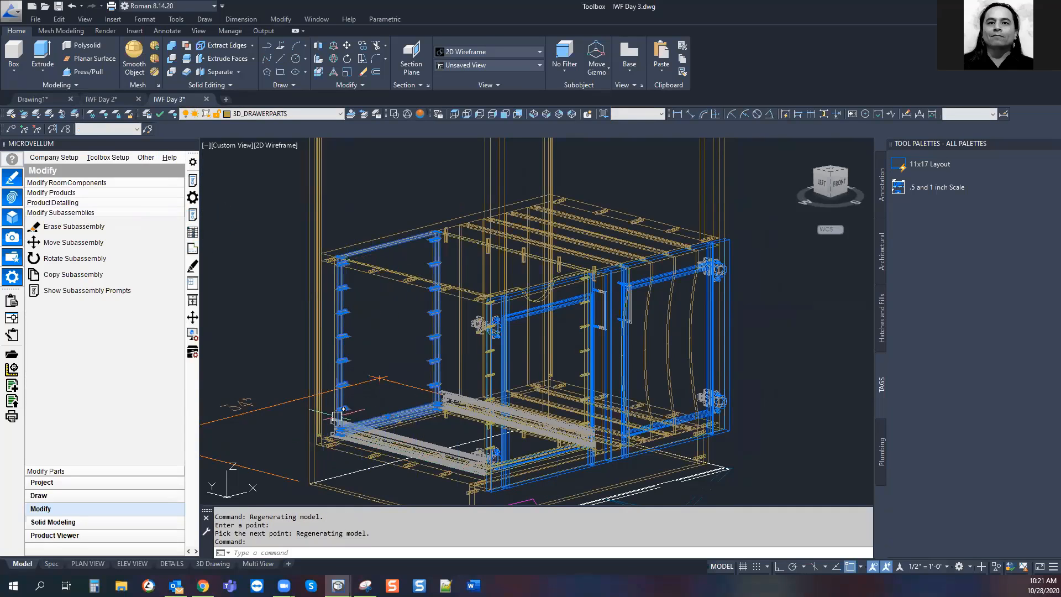
pyautogui.press('Escape')
pyautogui.press('Escape')
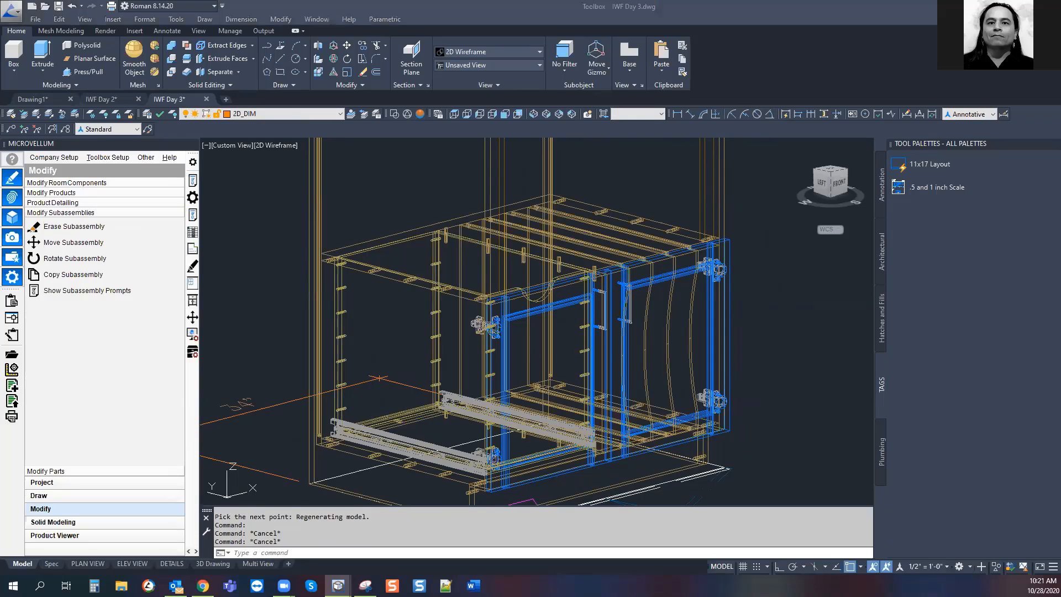
pyautogui.click(192, 215)
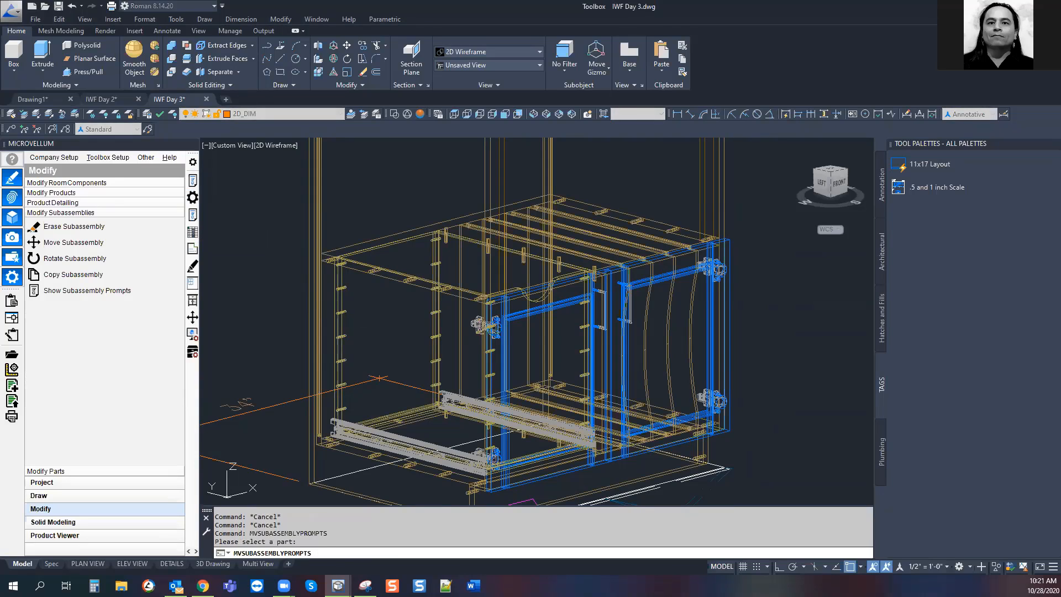
pyautogui.click(627, 314)
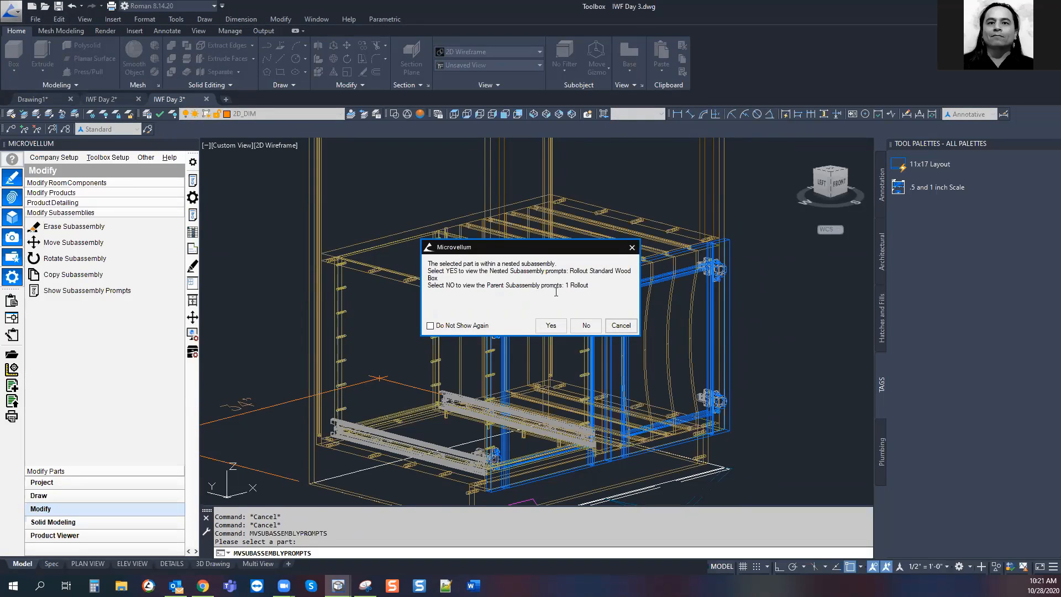
pyautogui.click(549, 323)
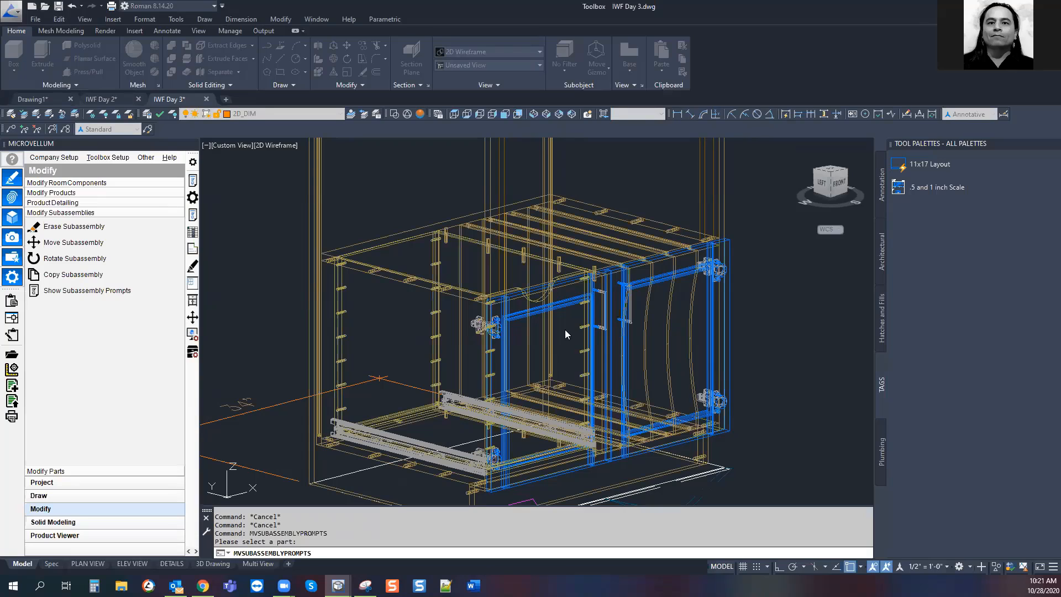
pyautogui.click(564, 329)
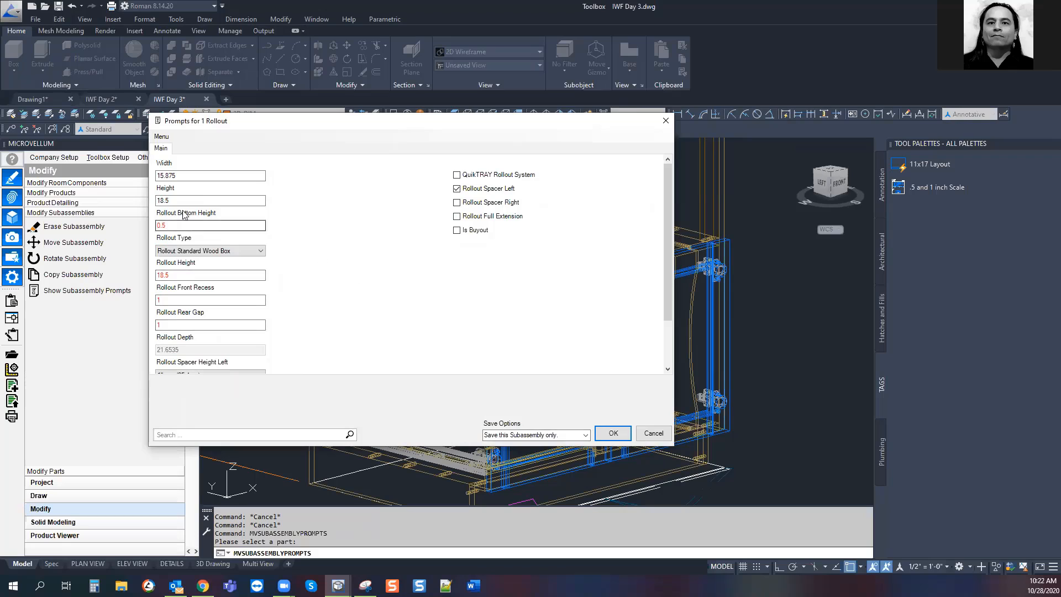
# Set the 1 Rollout's Height to 6, save this subassembly only and regenerate the cabinet
pyautogui.hotkey('shift', 'Tab')
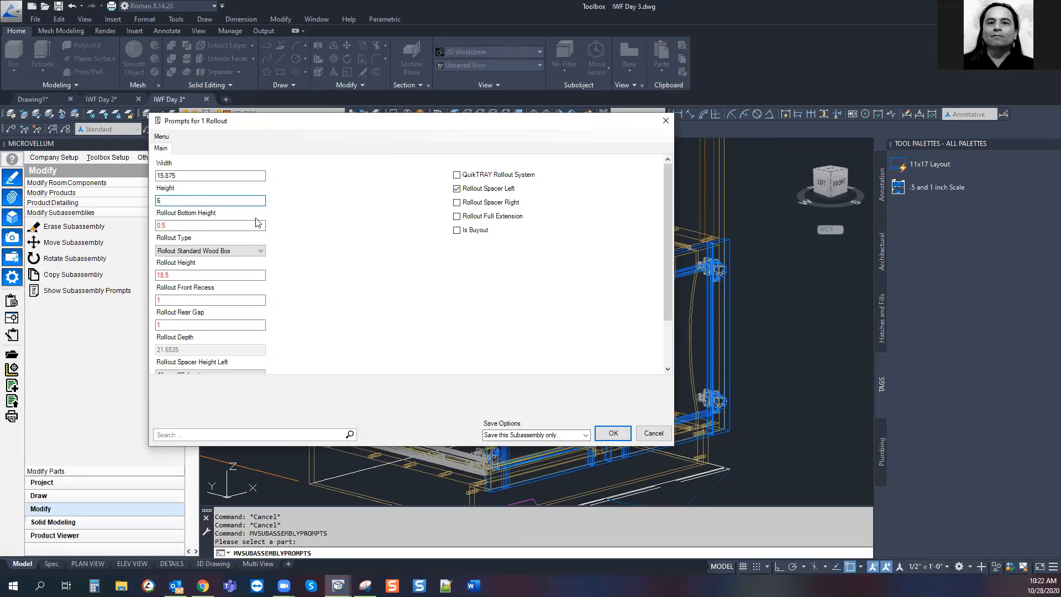
pyautogui.click(614, 434)
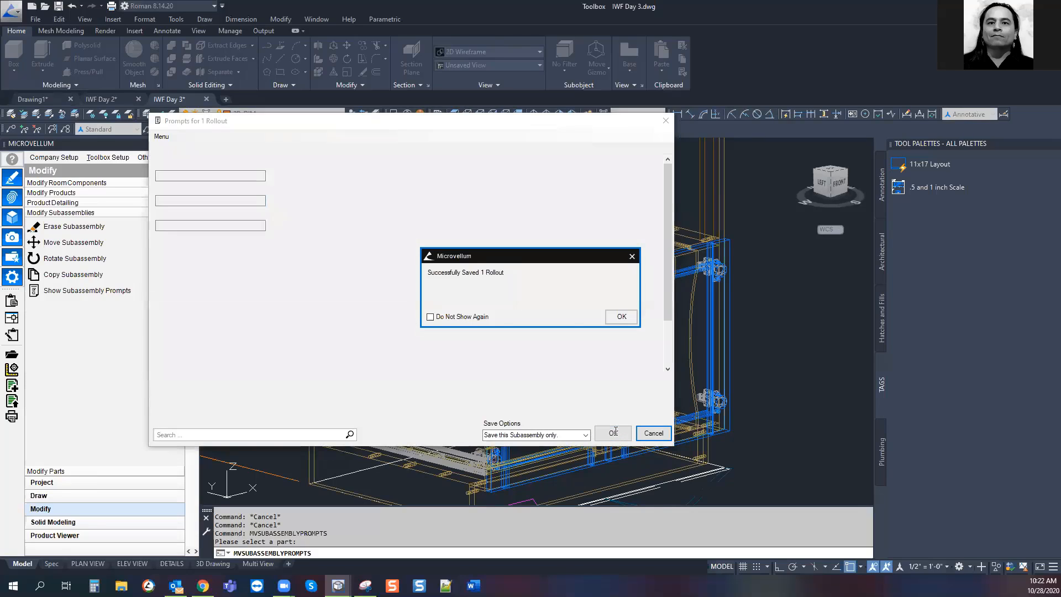
pyautogui.click(628, 319)
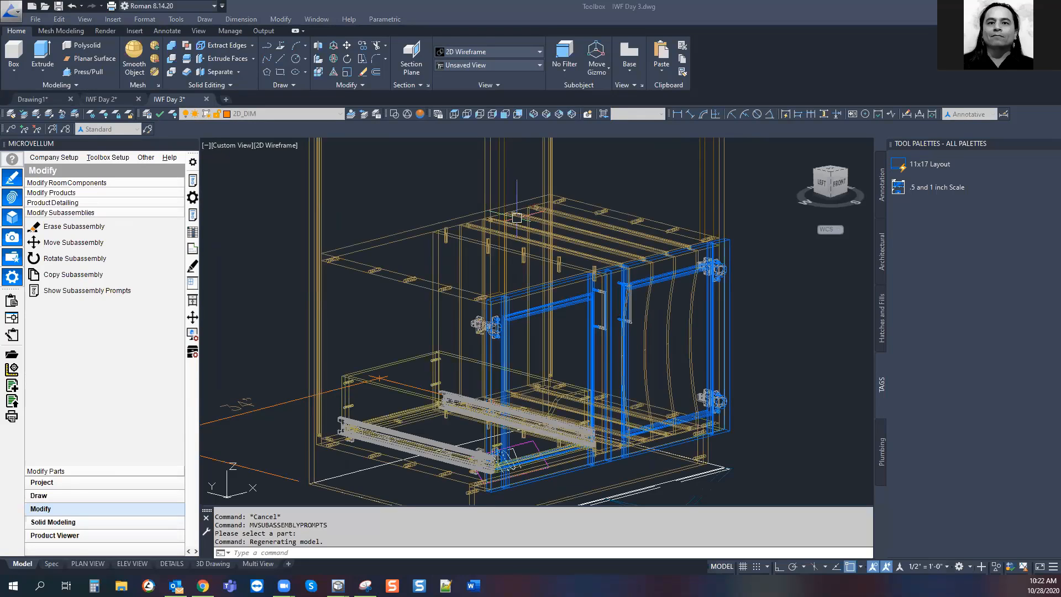
# In top view, examine the 30" microwave combination wall oven's installation drawing for its cutout dimensions and junction box location
pyautogui.scroll(5, 731, 308)
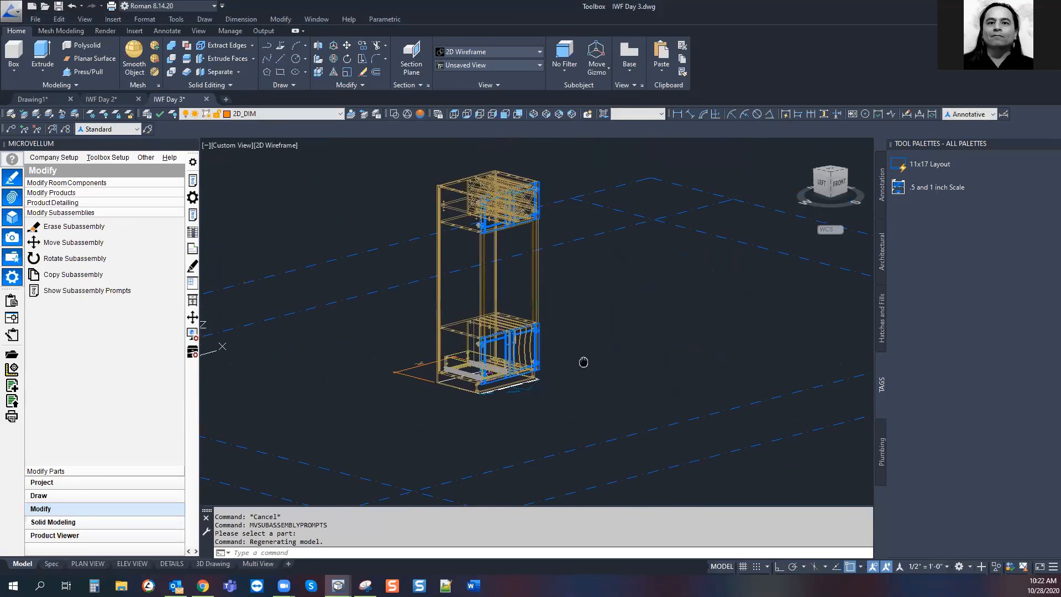
pyautogui.scroll(-4, 522, 252)
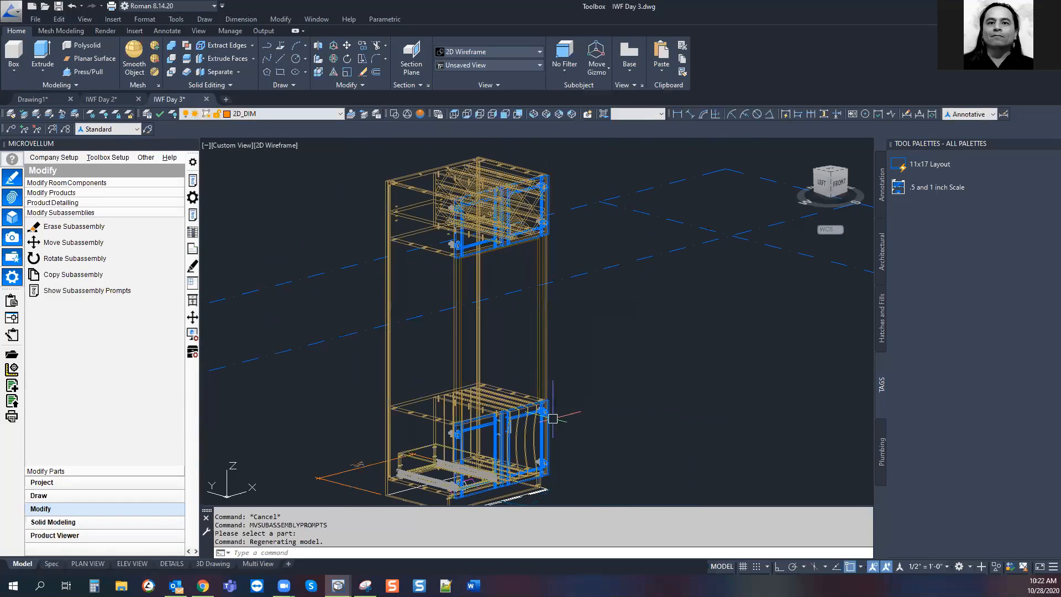
pyautogui.moveTo(553, 409); pyautogui.dragTo(547, 383, button='middle')
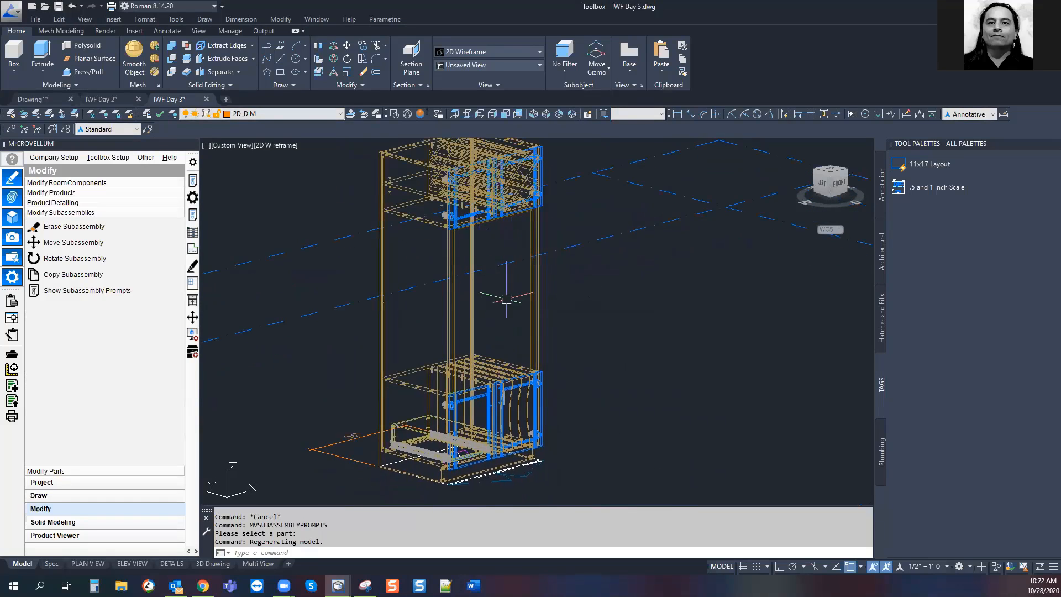
pyautogui.moveTo(501, 291); pyautogui.dragTo(573, 339, button='middle')
pyautogui.scroll(-4, 573, 338)
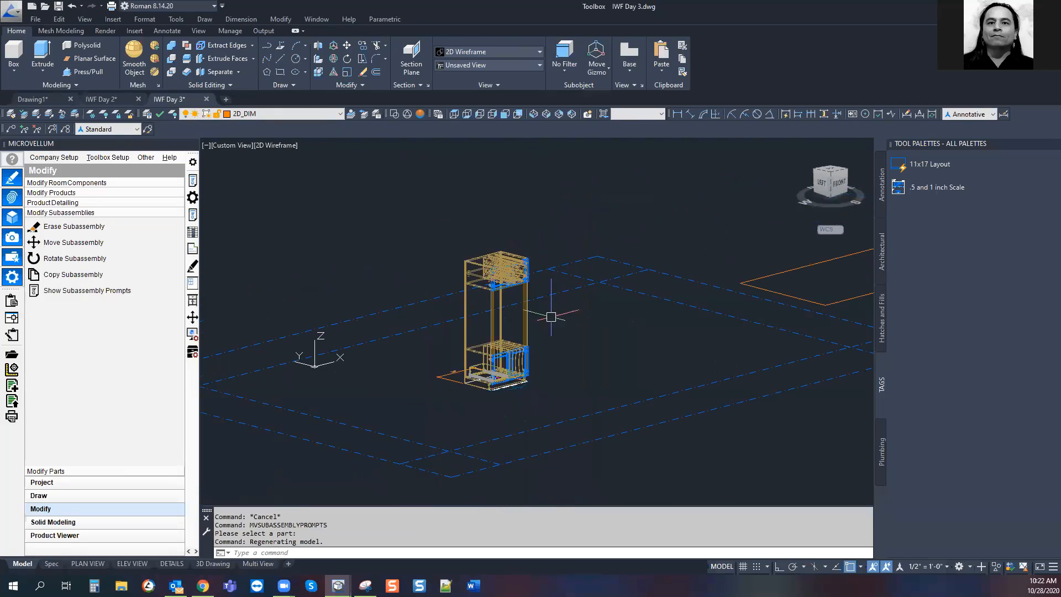
pyautogui.scroll(4, 427, 334)
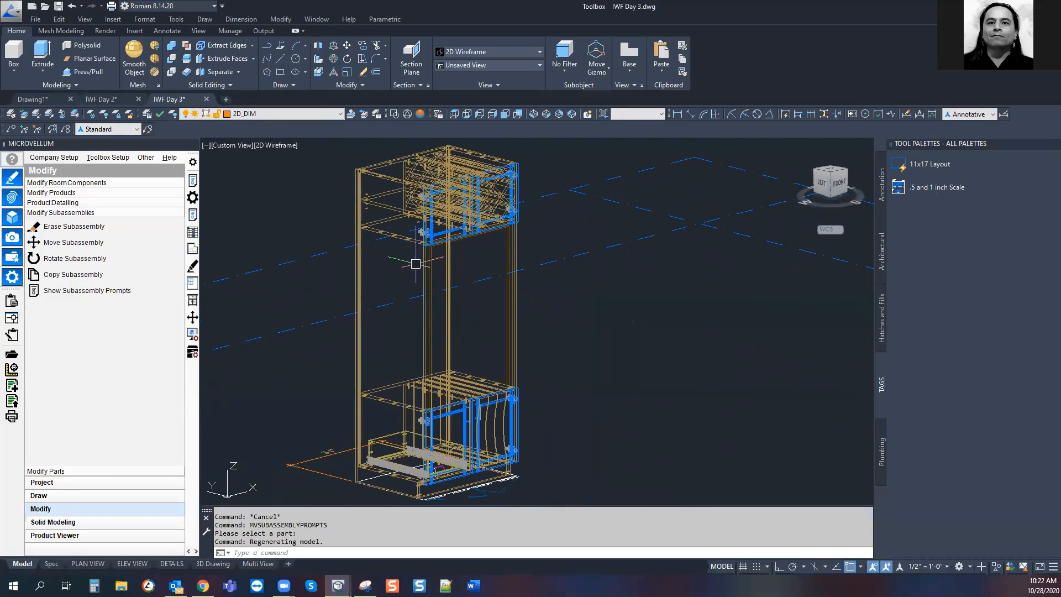
pyautogui.click(454, 113)
pyautogui.scroll(6, 490, 331)
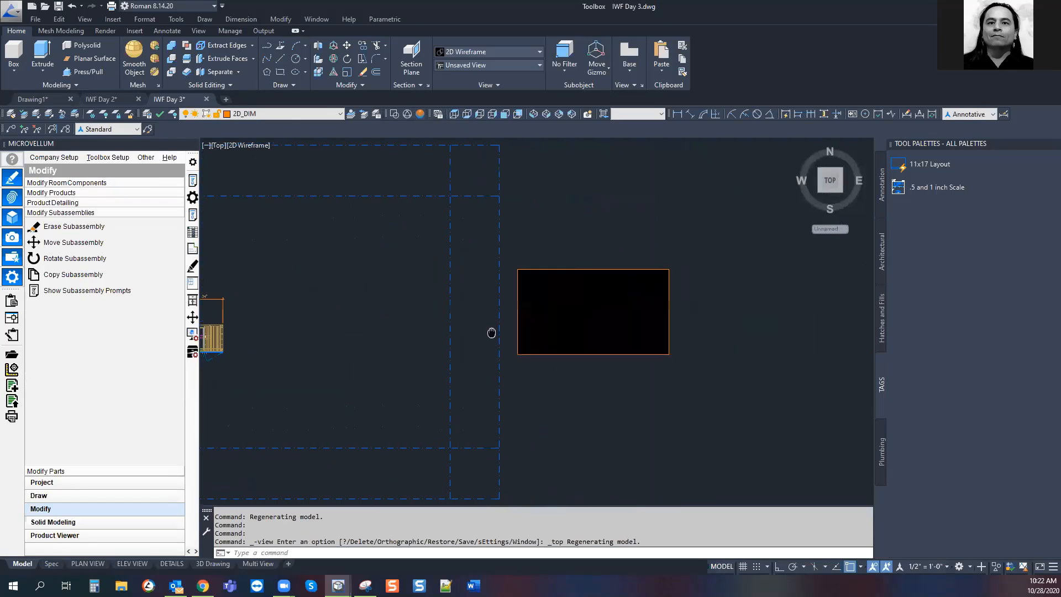
pyautogui.moveTo(631, 374); pyautogui.dragTo(610, 409, button='middle')
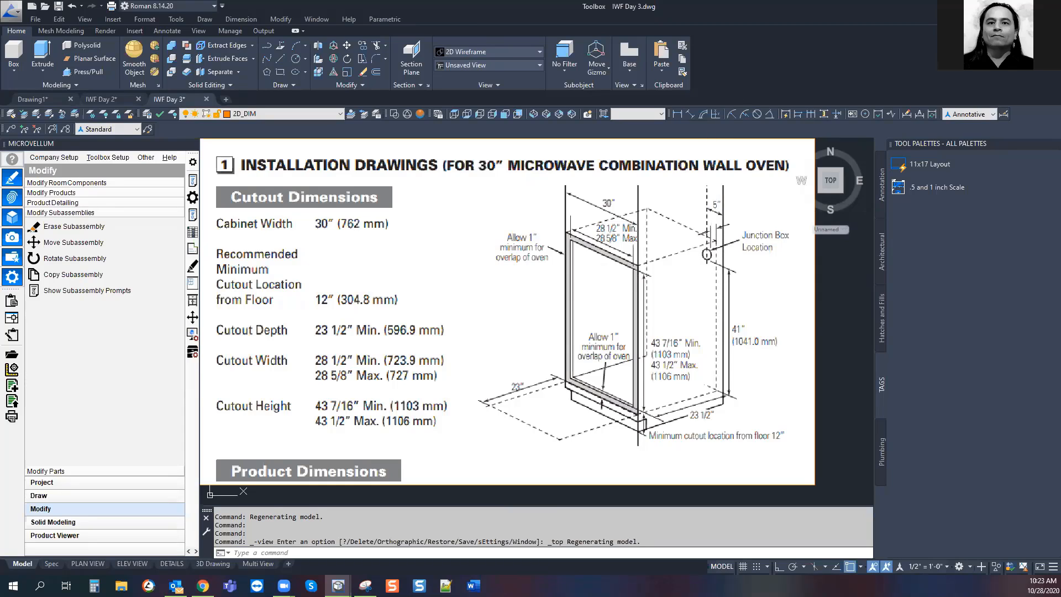
# Examine the rear edge of the oven cabinet and its back panel in top view
pyautogui.scroll(-5, 674, 340)
pyautogui.moveTo(435, 332); pyautogui.dragTo(501, 350, button='middle')
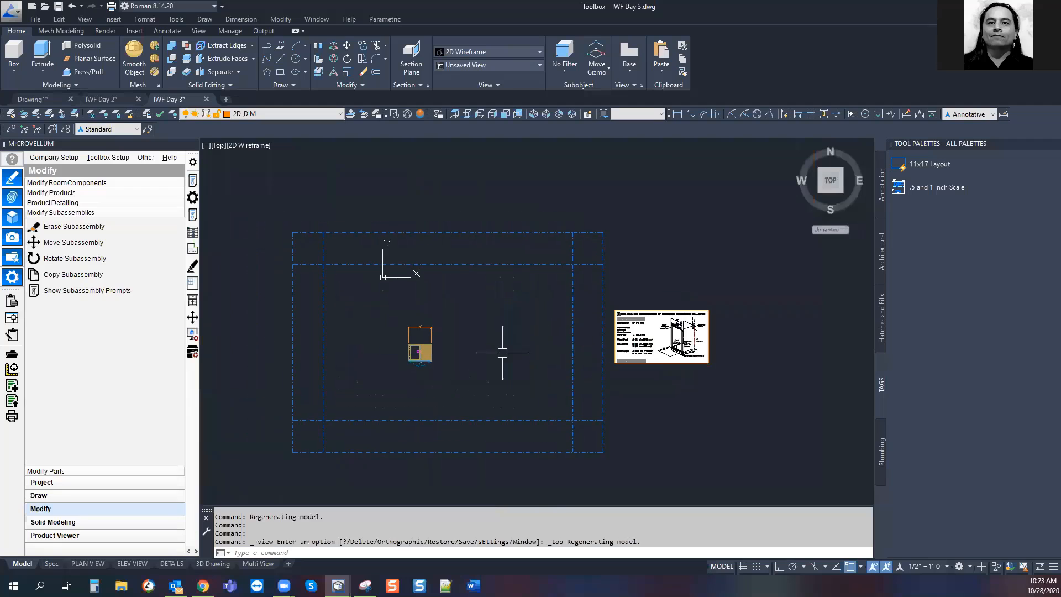
pyautogui.scroll(6, 501, 351)
pyautogui.scroll(4, 574, 304)
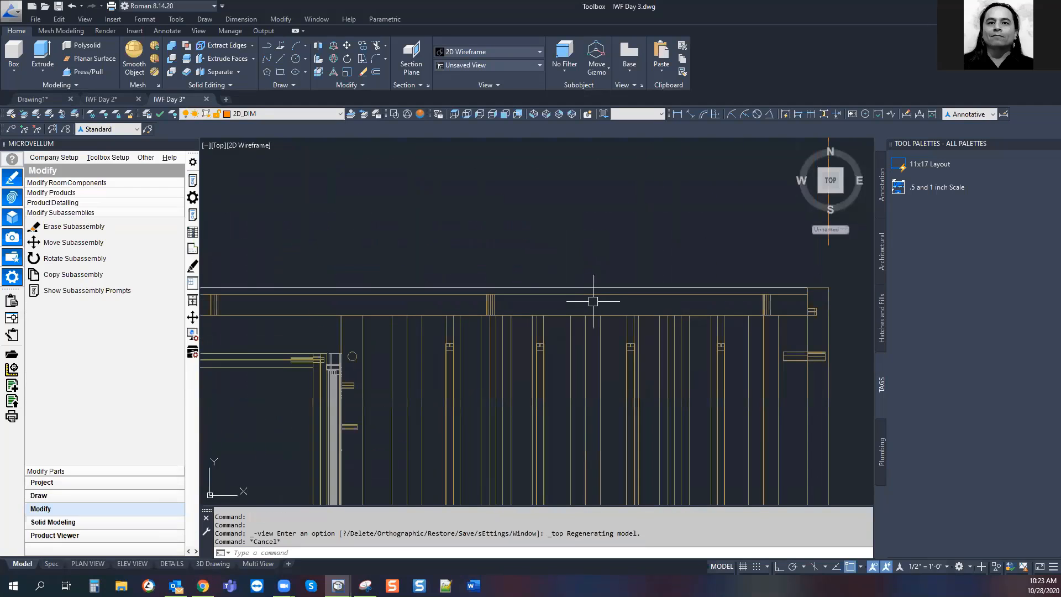
pyautogui.scroll(-4, 593, 296)
pyautogui.moveTo(593, 296); pyautogui.dragTo(618, 319, button='middle')
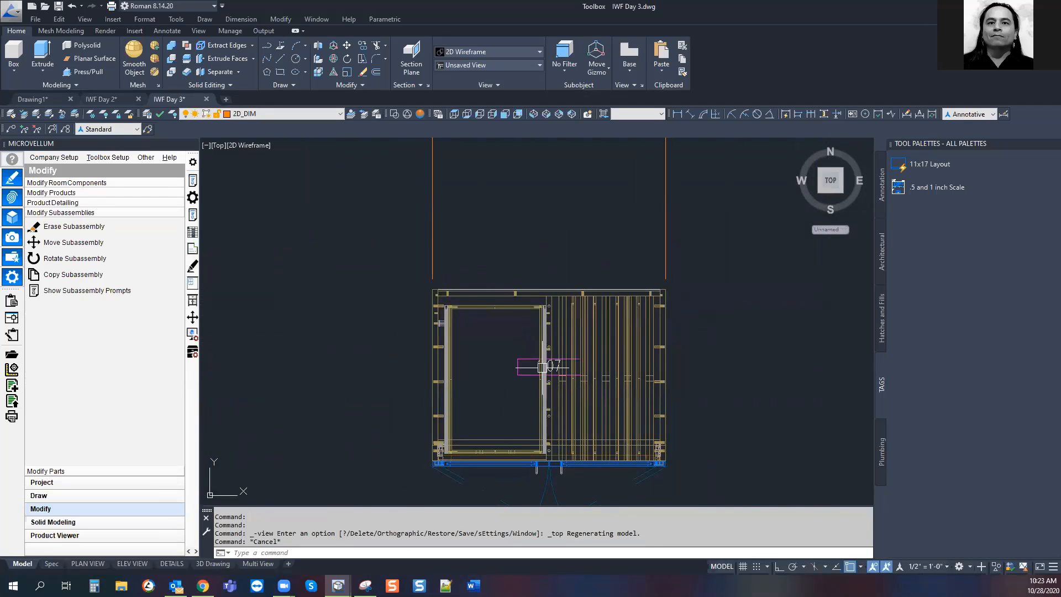
pyautogui.scroll(3, 553, 362)
pyautogui.scroll(4, 580, 284)
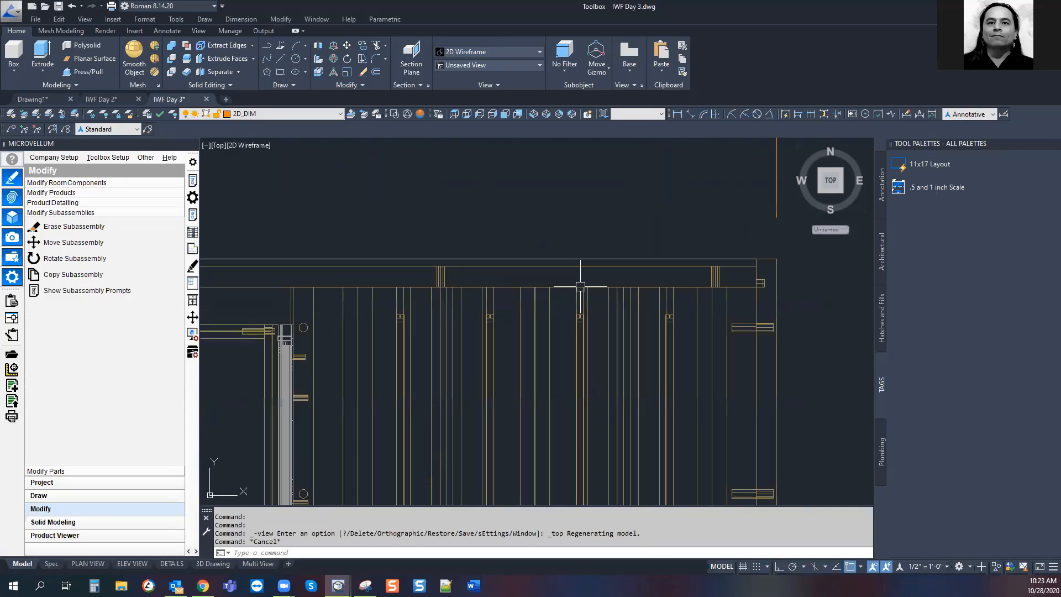
pyautogui.scroll(-4, 580, 284)
pyautogui.moveTo(580, 284)
pyautogui.mouseDown(button='middle')
pyautogui.moveTo(601, 305)
pyautogui.moveTo(564, 293)
pyautogui.mouseUp(button='middle')
# Return to the southwest isometric view and draw the oven cabinet's Tall Thick Back as a 2D part
pyautogui.write('sw')
pyautogui.press('Return')
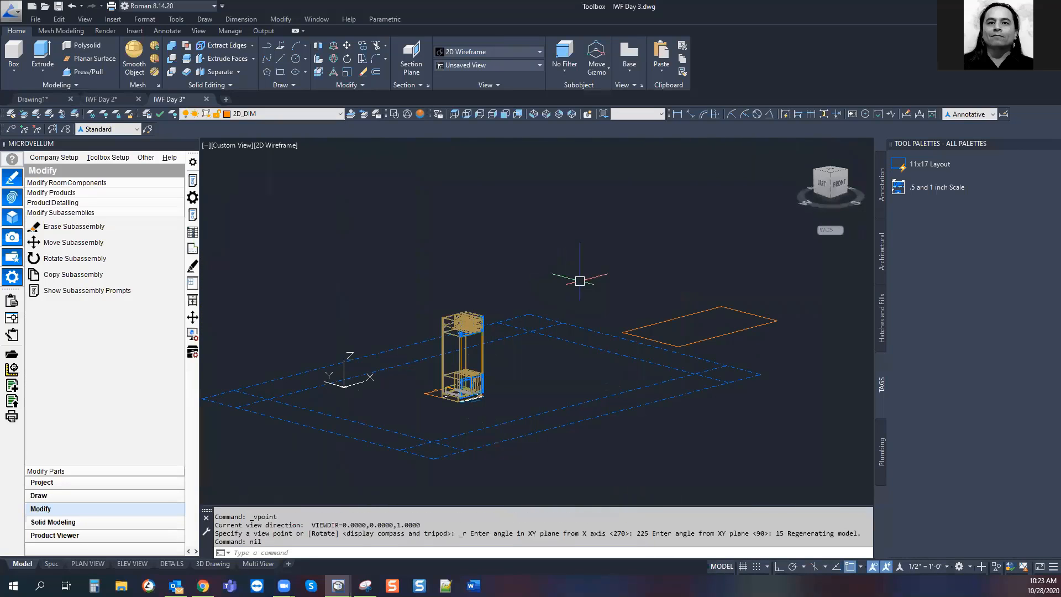
pyautogui.scroll(5, 541, 287)
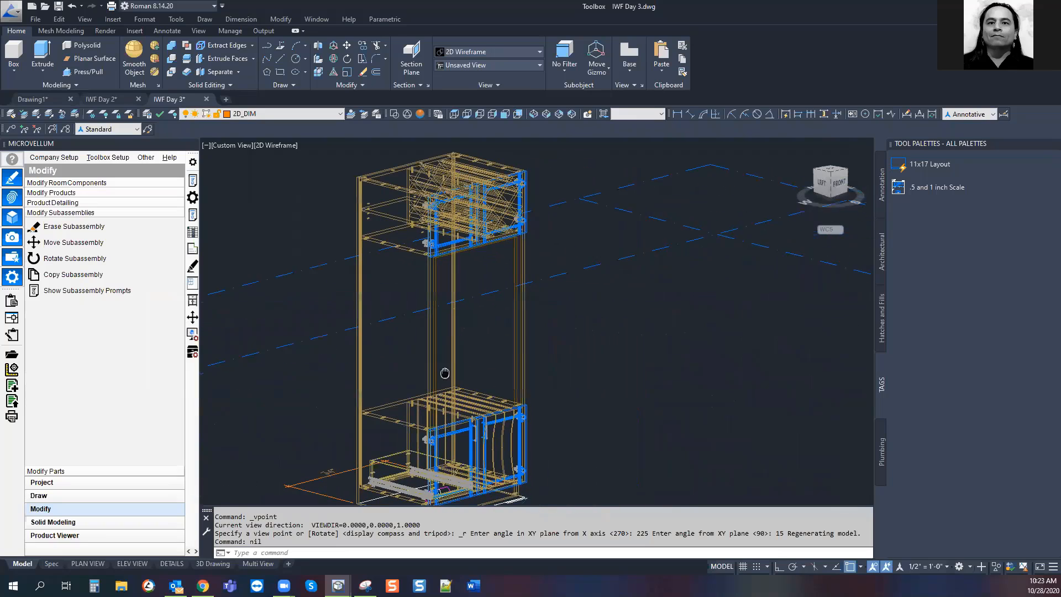
pyautogui.scroll(2, 406, 297)
pyautogui.moveTo(406, 297); pyautogui.dragTo(464, 368, button='middle')
pyautogui.scroll(-2, 448, 296)
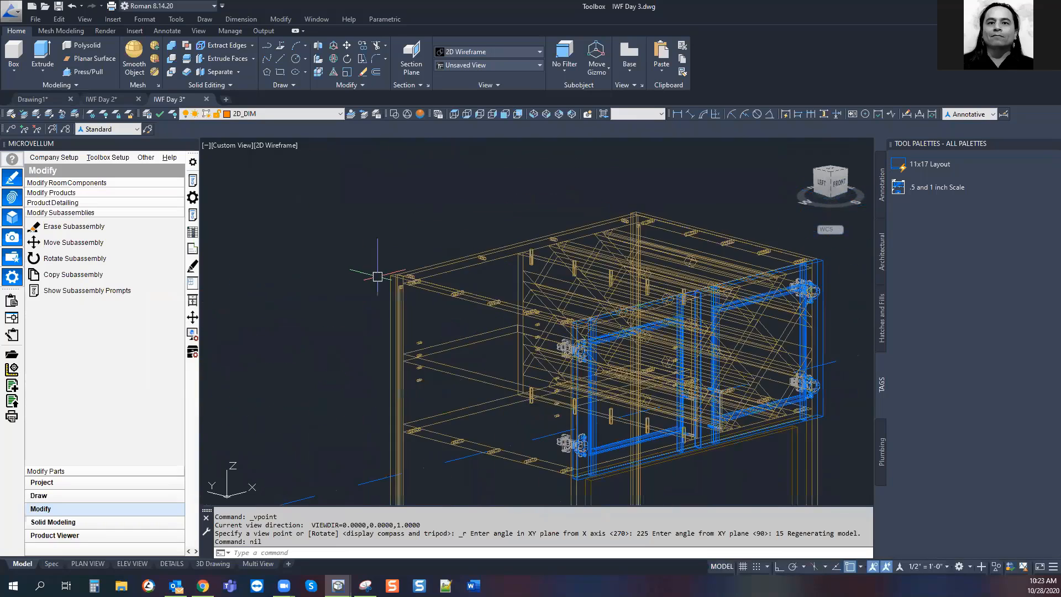
pyautogui.scroll(4, 521, 279)
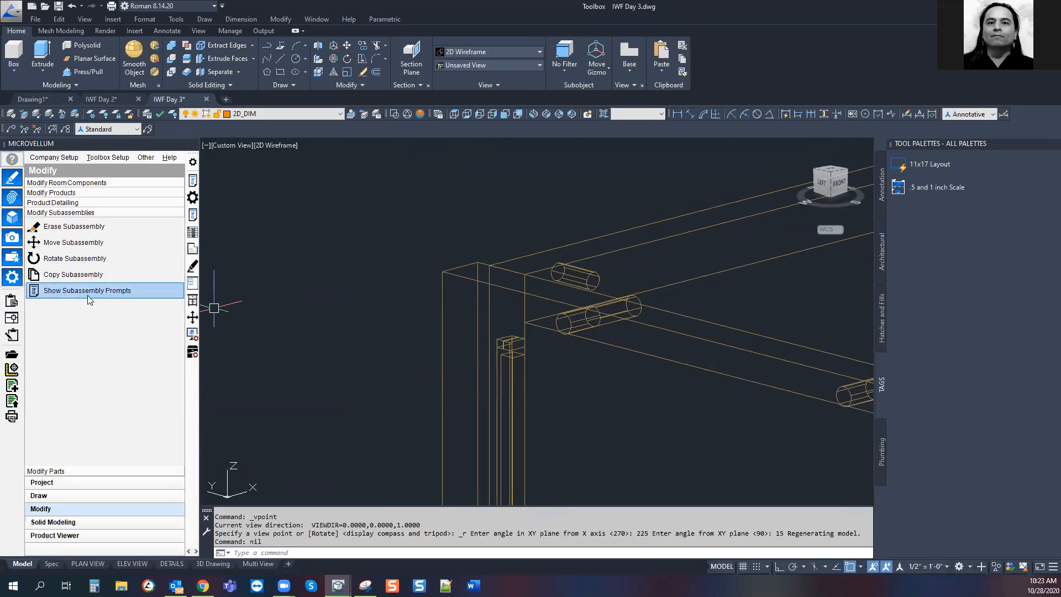
pyautogui.click(191, 250)
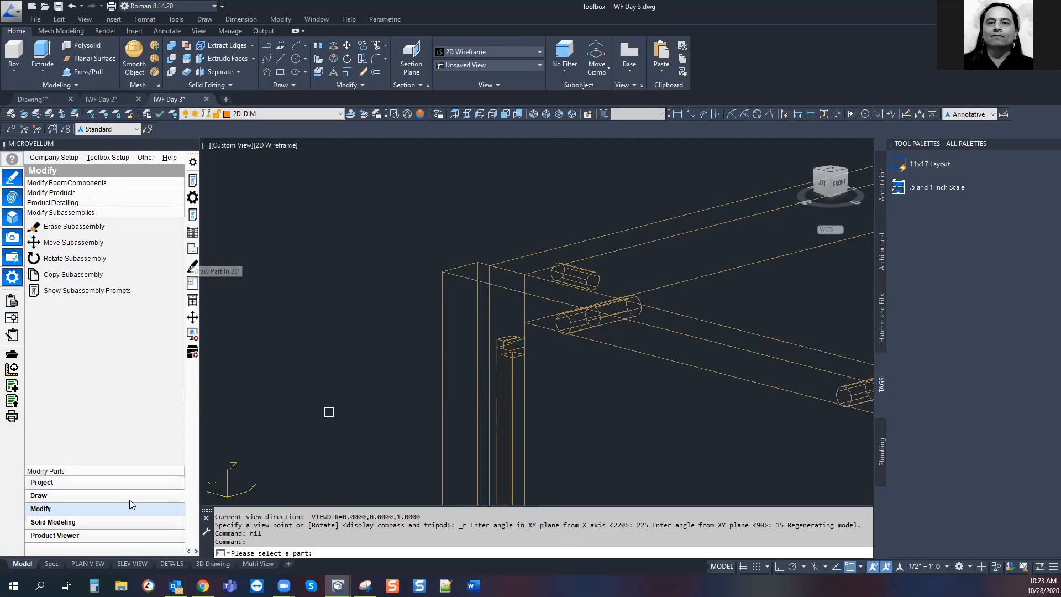
pyautogui.click(526, 253)
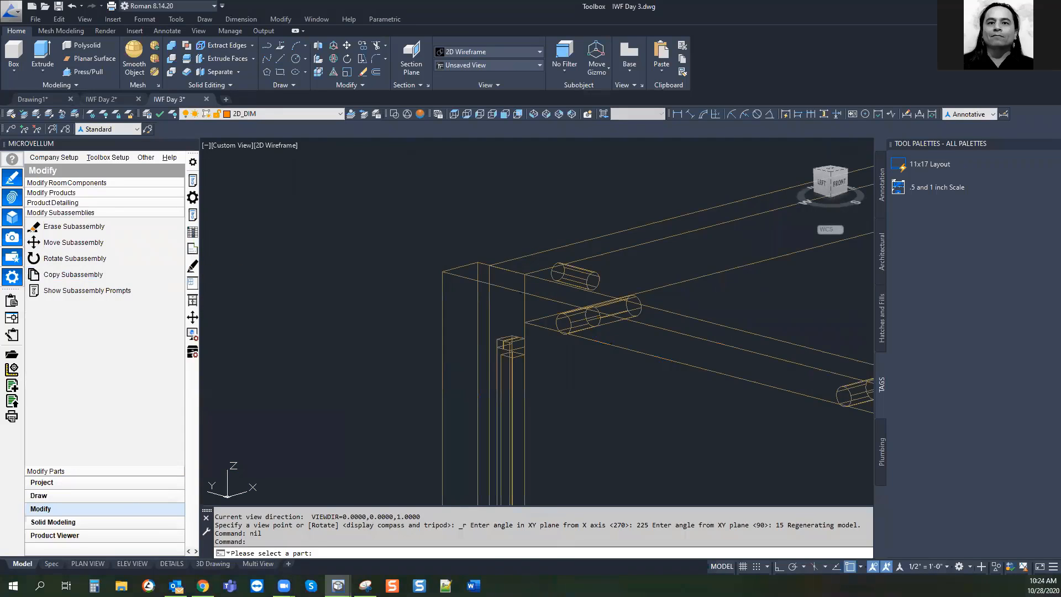
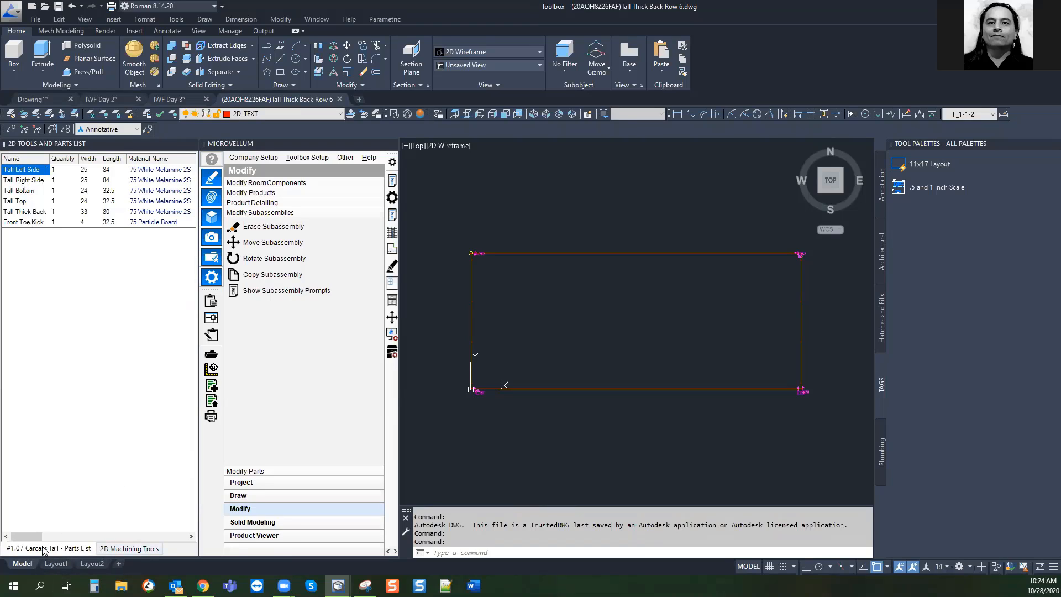
# Set up routing for the Tall Thick Back with Router 1 1/2", a depth of .75 and right tool compensation
pyautogui.click(129, 548)
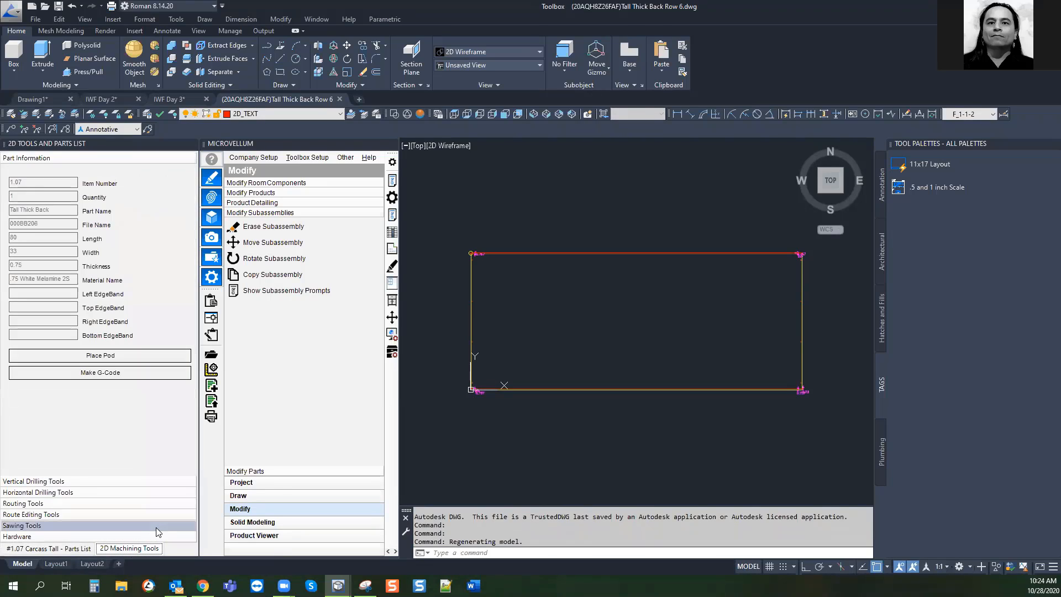
pyautogui.click(37, 504)
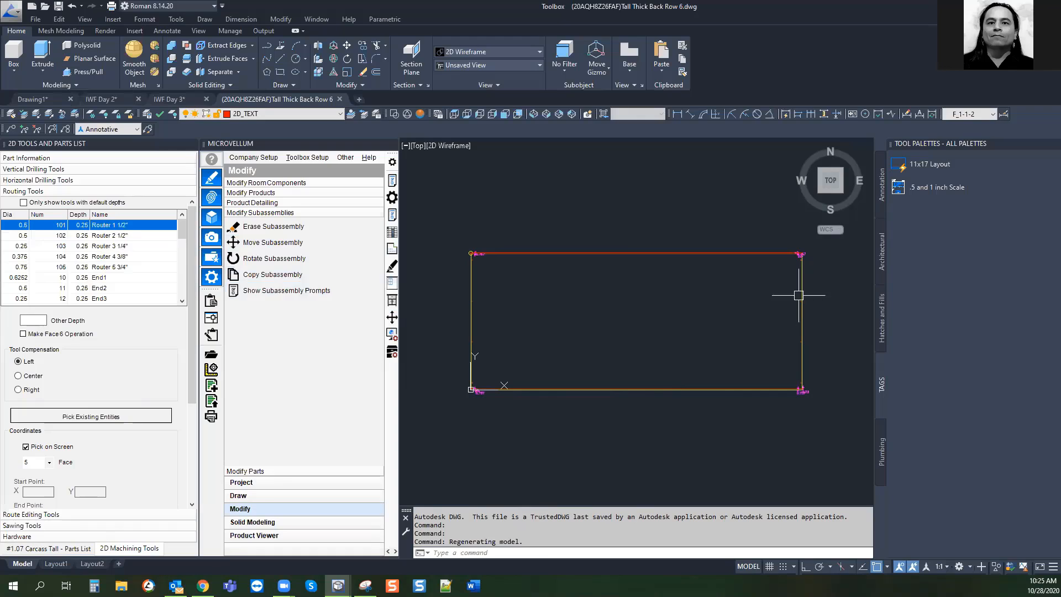
pyautogui.moveTo(802, 310)
pyautogui.click(44, 227)
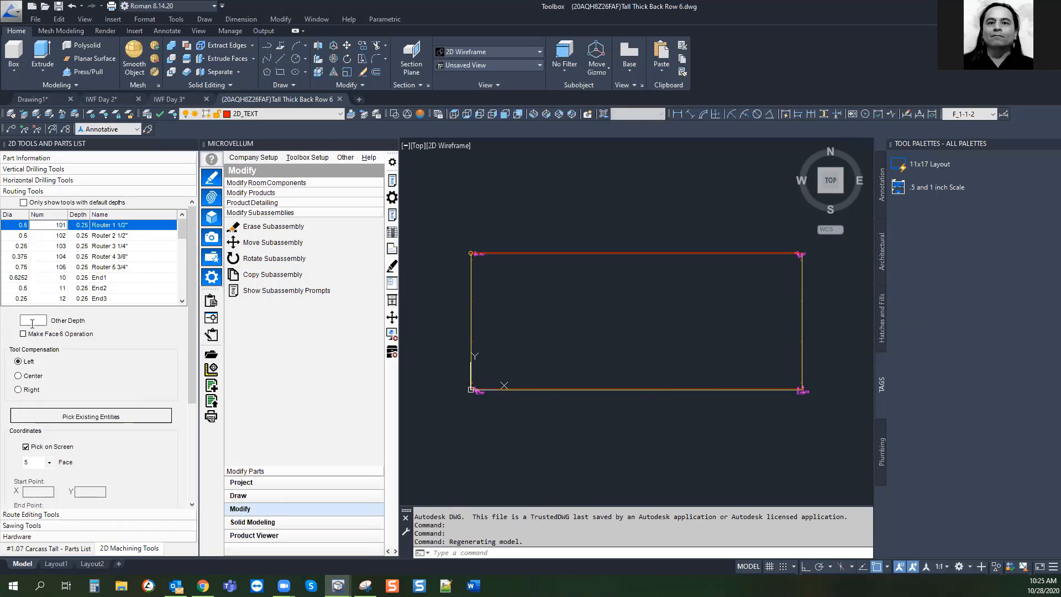
pyautogui.click(42, 319)
pyautogui.click(82, 226)
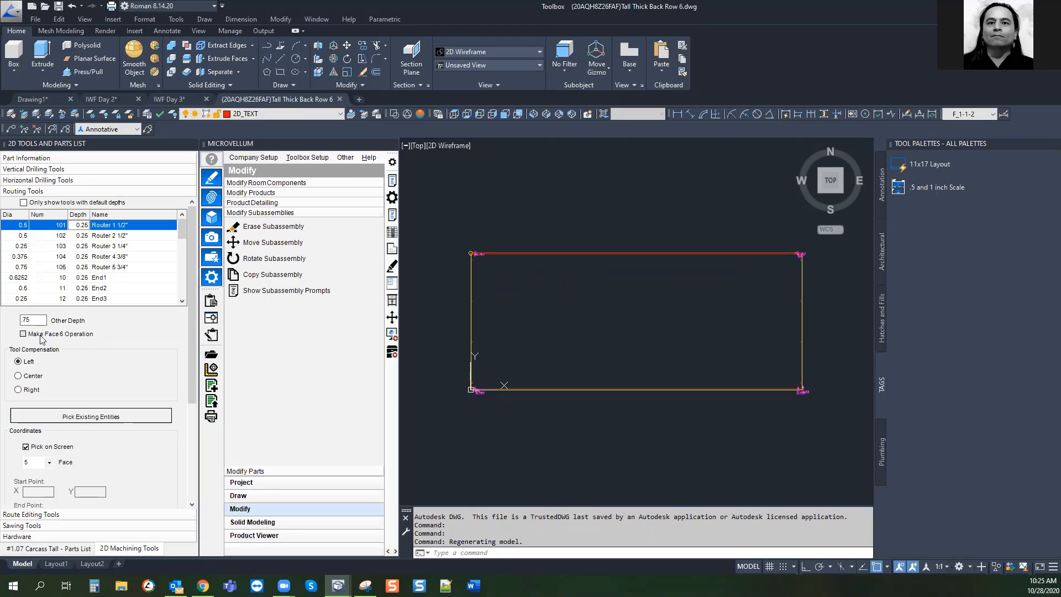
pyautogui.click(30, 391)
# Draw a small Square Cut Out freehand on face 5, near the lower-right corner of the Tall Thick Back
pyautogui.scroll(-5, 106, 337)
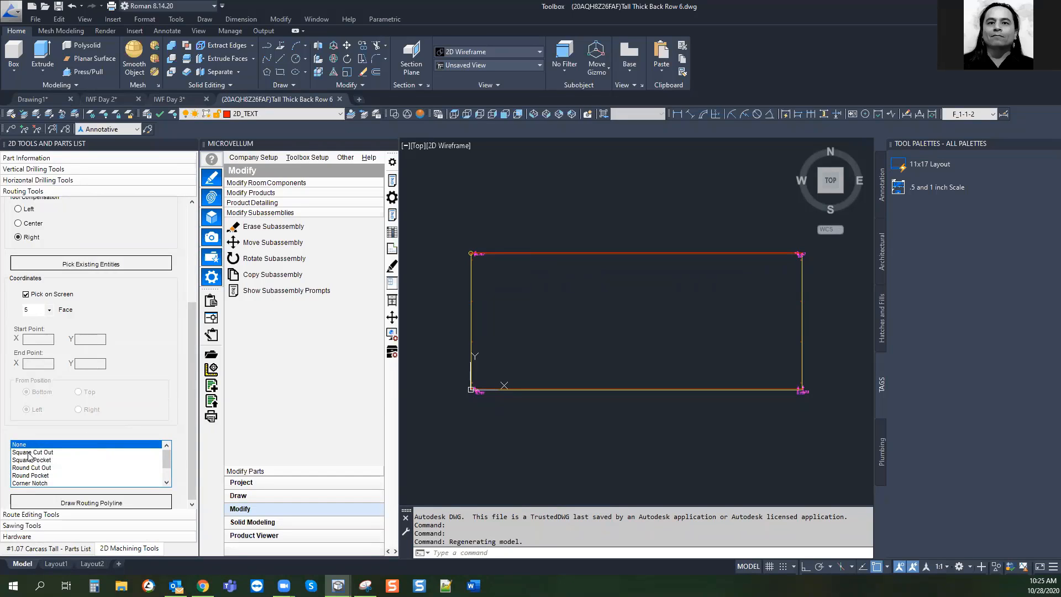
pyautogui.click(30, 452)
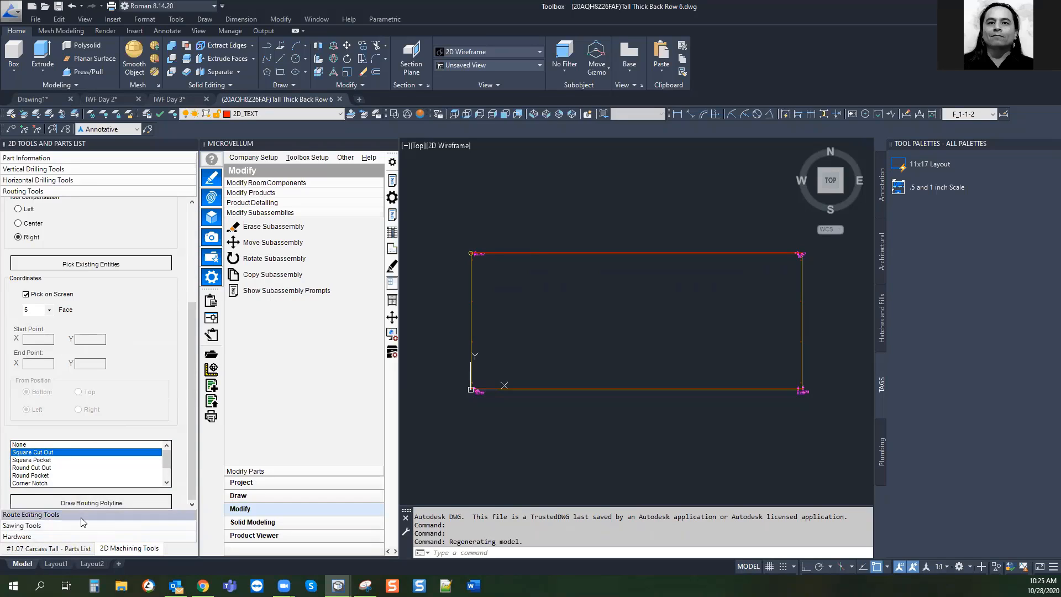
pyautogui.click(94, 503)
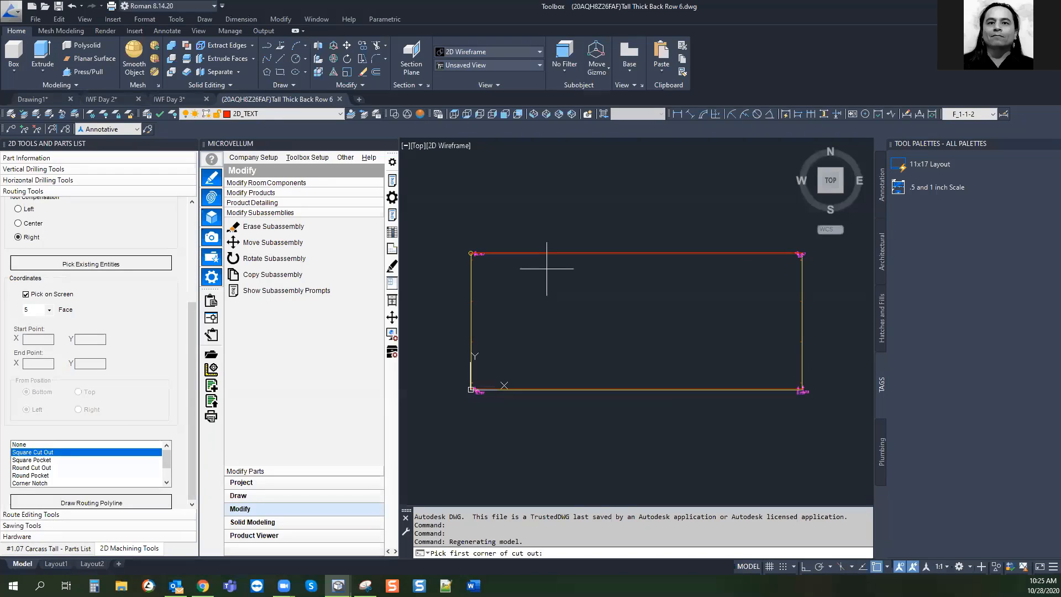
pyautogui.click(693, 349)
pyautogui.click(731, 376)
pyautogui.scroll(8, 733, 372)
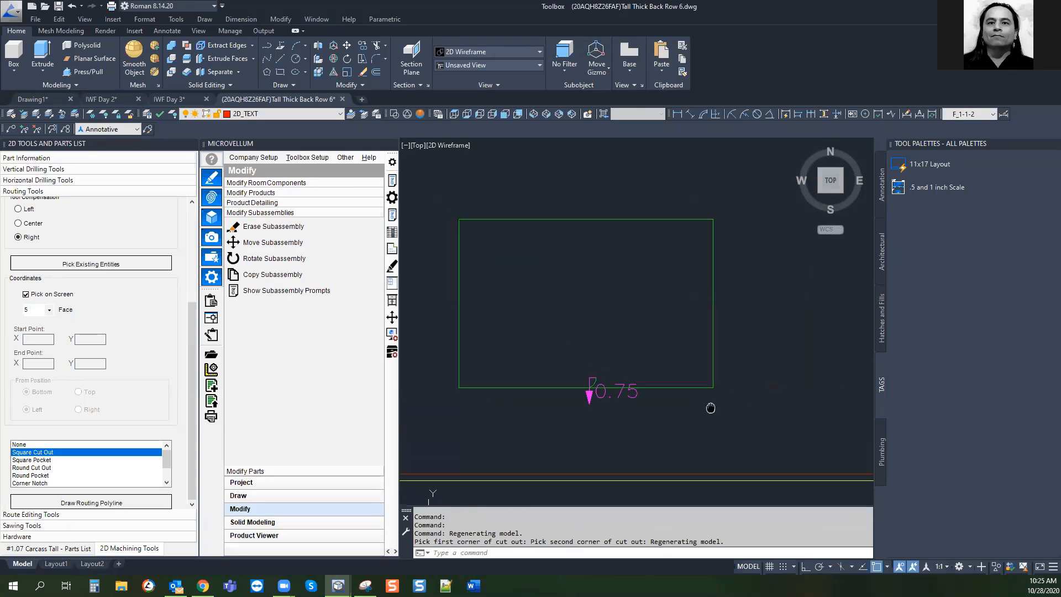
# Examine the square cutout's routing polyline, its lead-in and the depth marker on its lower edge
pyautogui.scroll(-2, 641, 403)
pyautogui.scroll(-2, 640, 298)
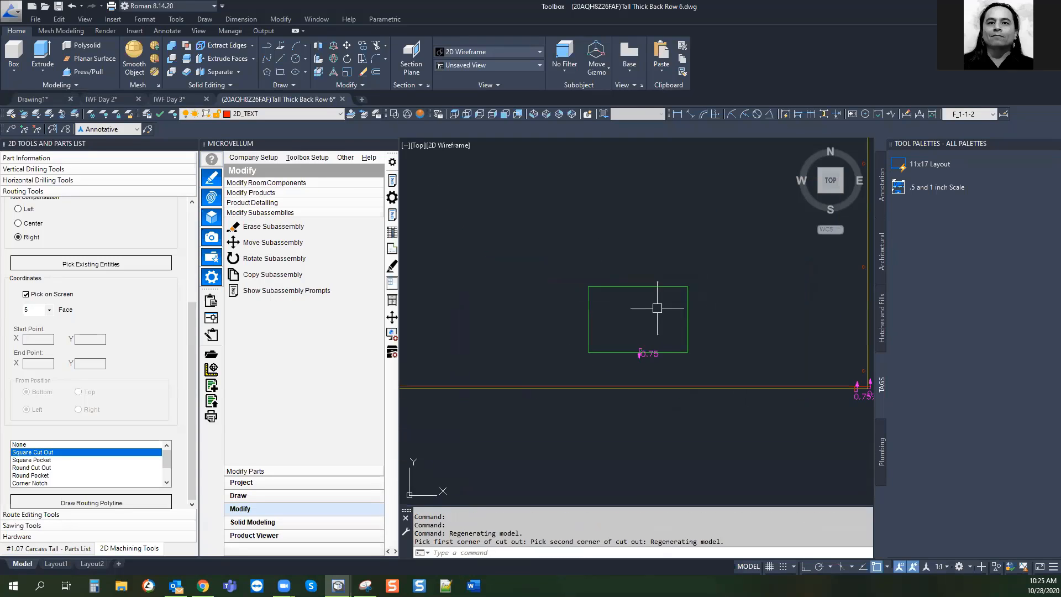
pyautogui.moveTo(656, 306); pyautogui.dragTo(653, 391, button='middle')
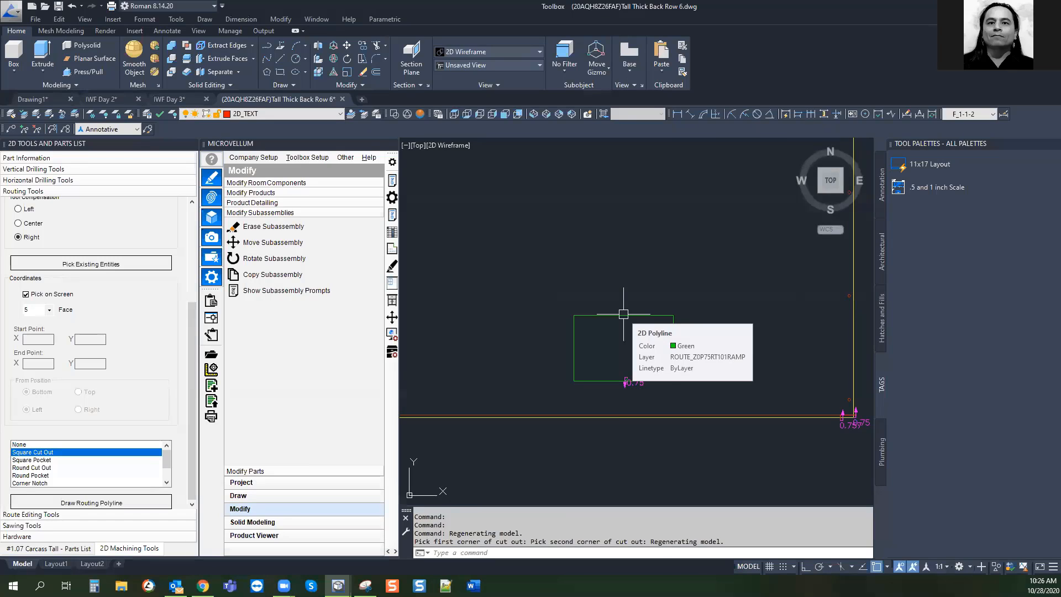
pyautogui.scroll(5, 630, 386)
pyautogui.click(600, 331)
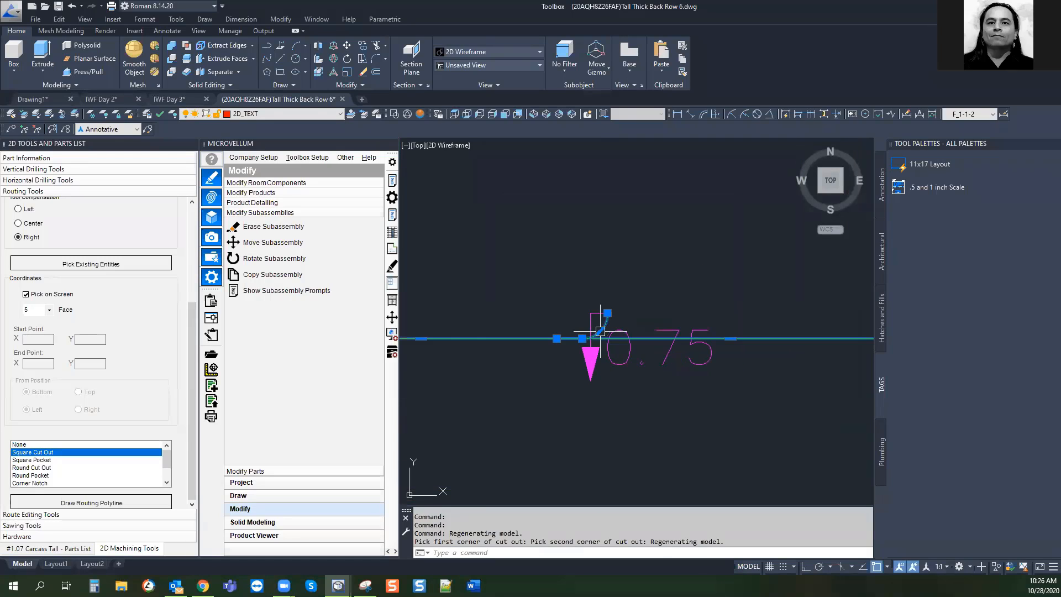
pyautogui.click(450, 338)
pyautogui.scroll(-3, 597, 332)
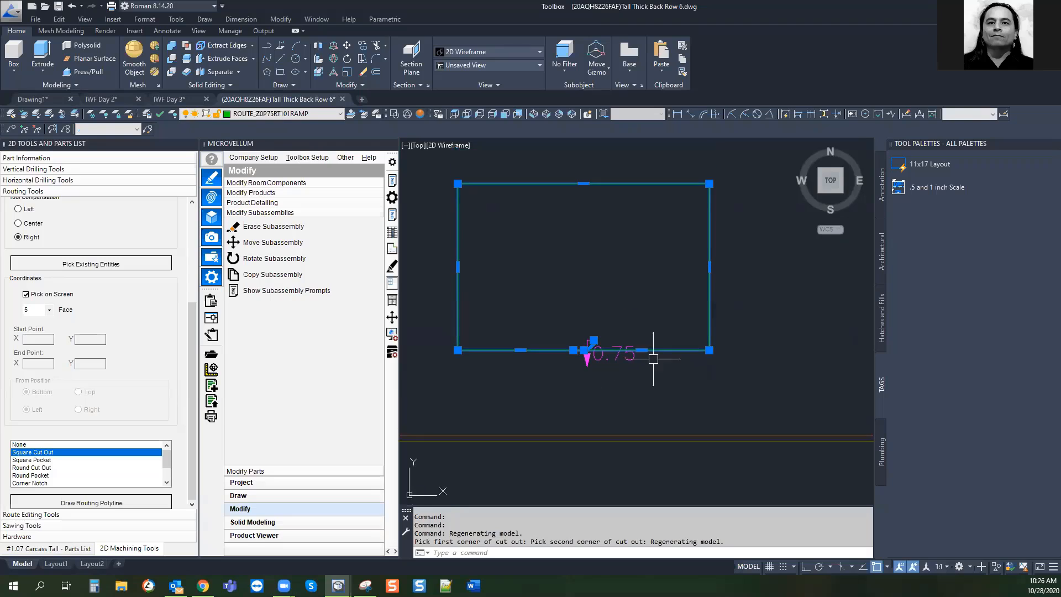
pyautogui.press('Escape')
pyautogui.press('Escape')
pyautogui.click(571, 327)
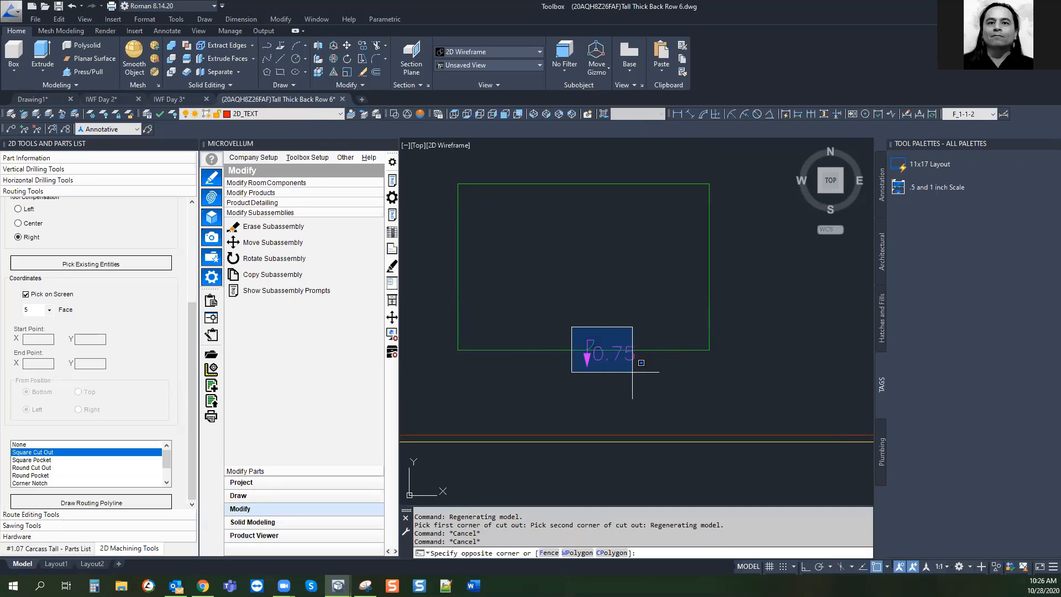
pyautogui.press('Escape')
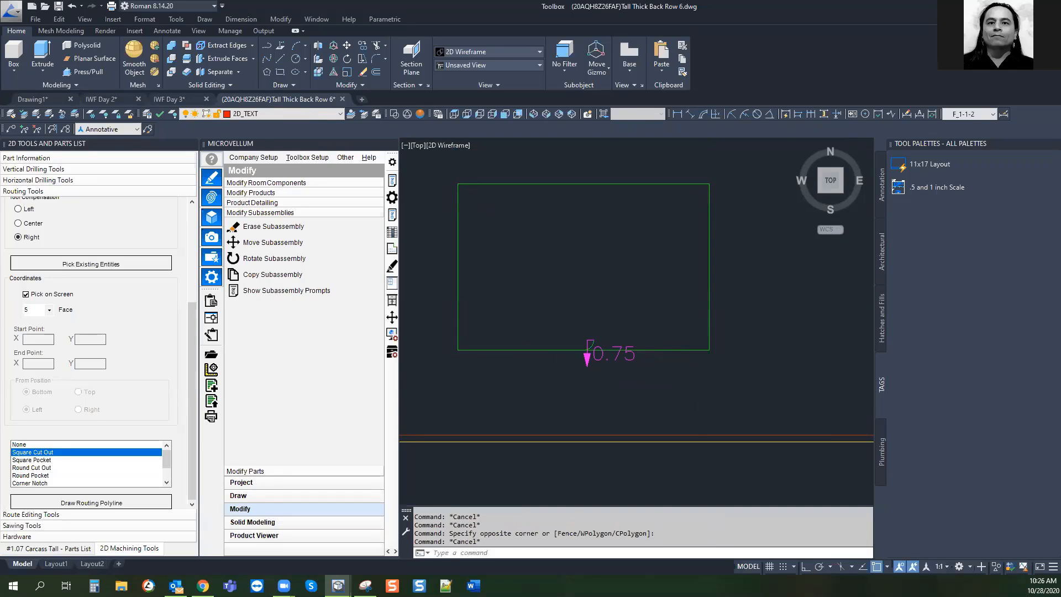
# Examine the existing routes, depth markers and drilled holes along the right edge and corners of the Tall Thick Back
pyautogui.scroll(6, 675, 367)
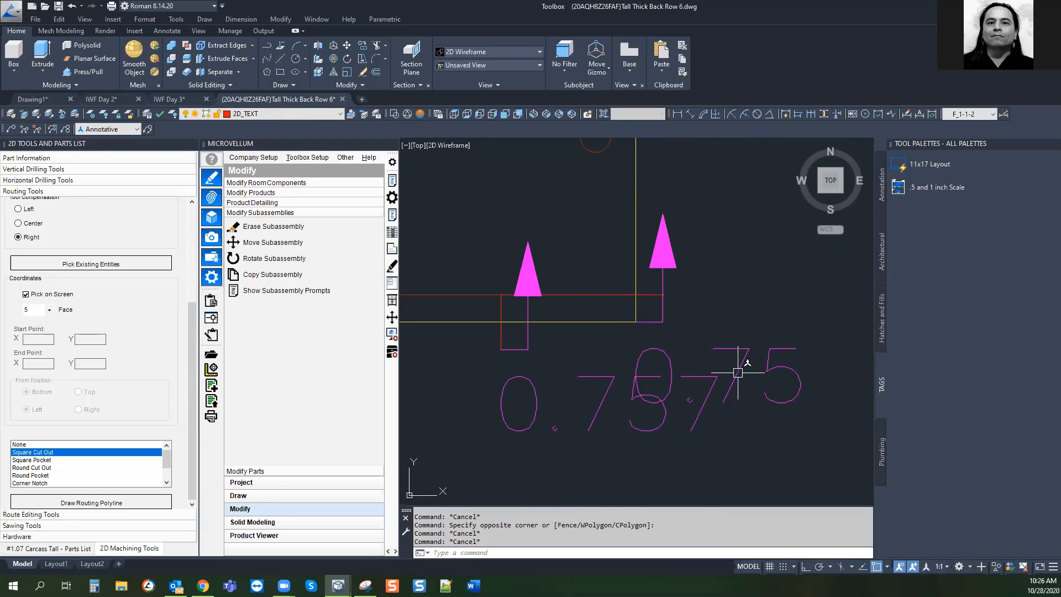
pyautogui.scroll(-3, 671, 425)
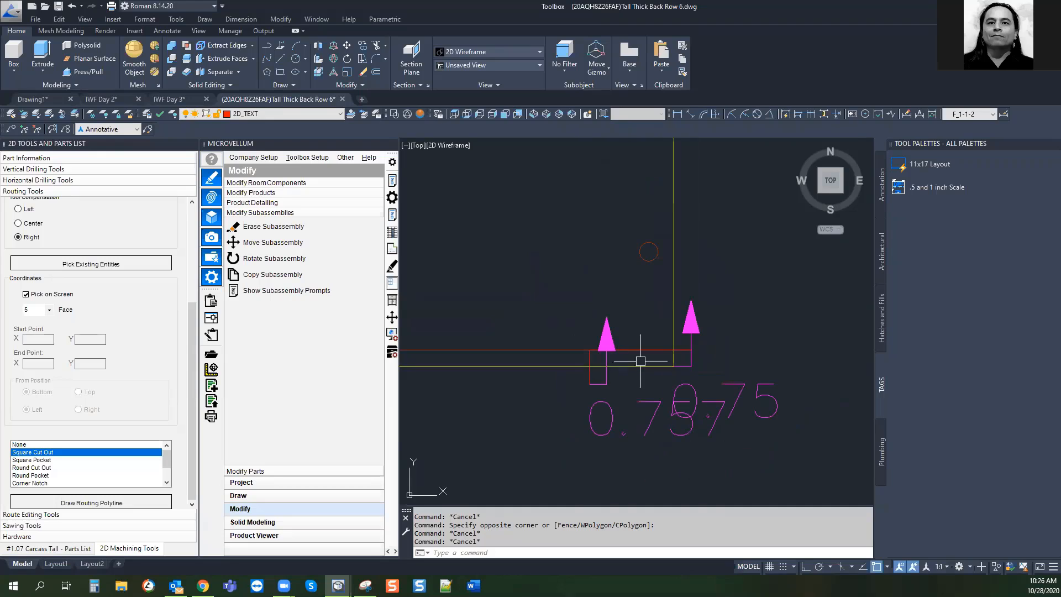
pyautogui.scroll(-2, 632, 360)
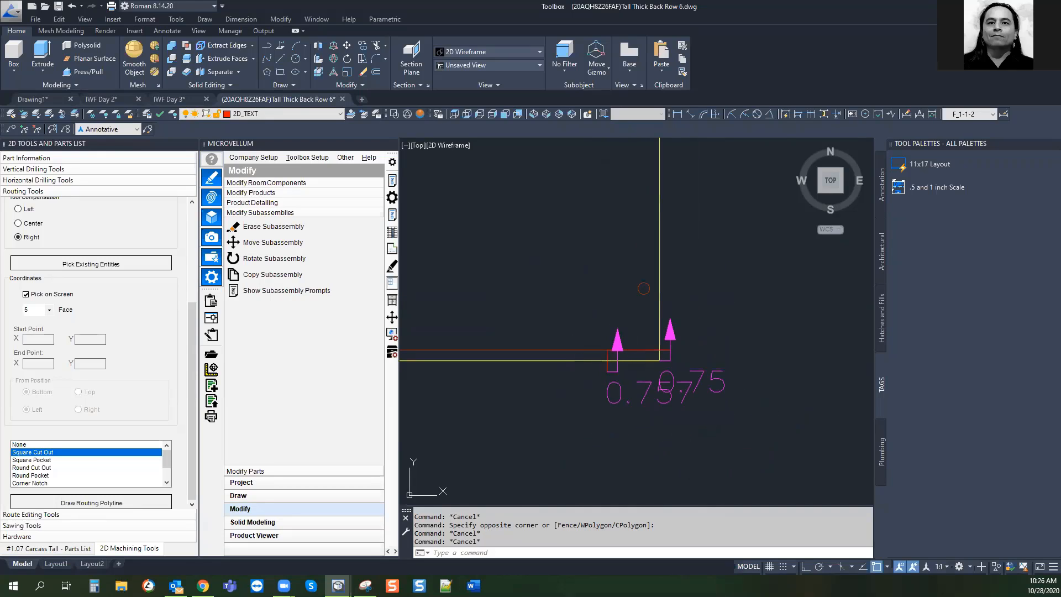
pyautogui.scroll(-4, 694, 372)
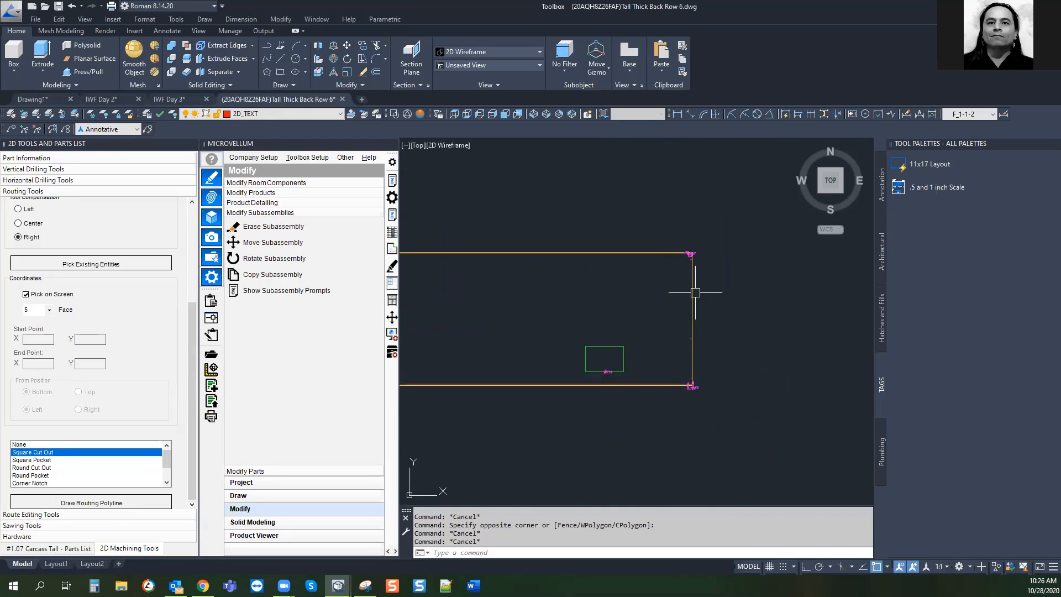
pyautogui.scroll(4, 695, 292)
pyautogui.scroll(-1, 710, 355)
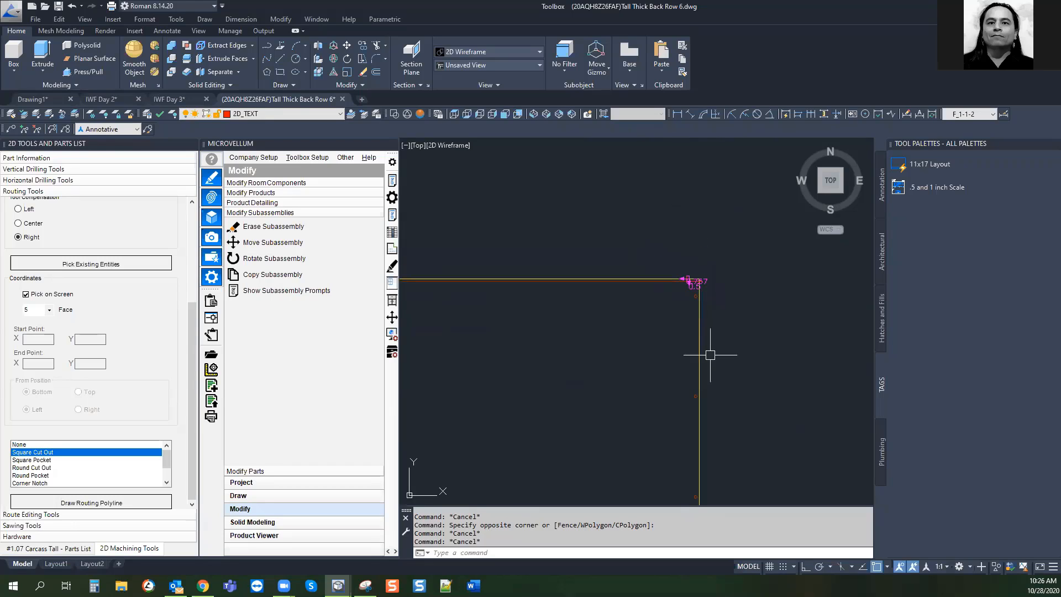
pyautogui.scroll(3, 691, 397)
pyautogui.scroll(1, 634, 362)
pyautogui.click(642, 376)
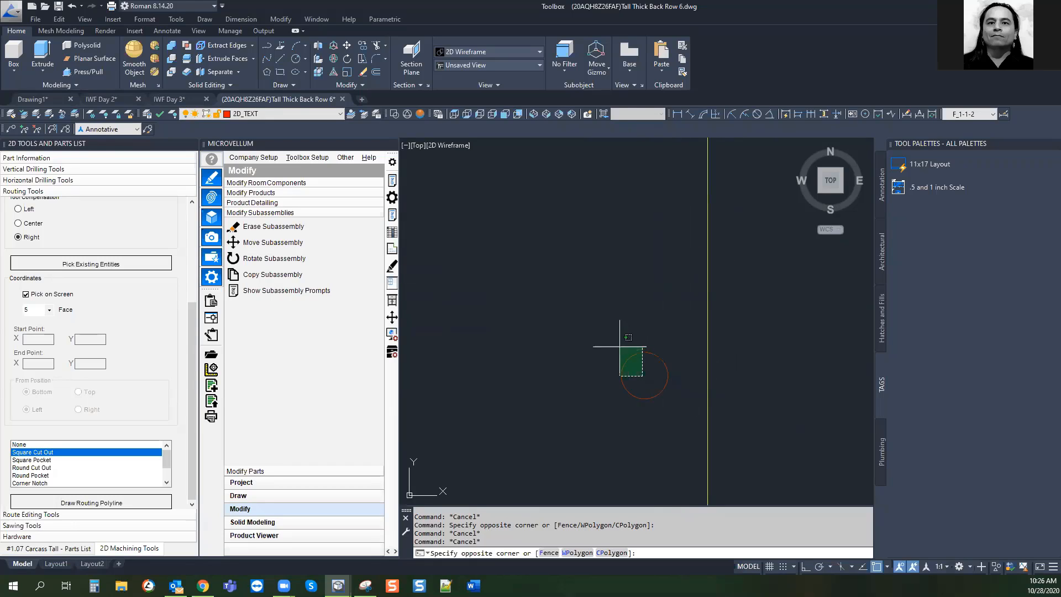
pyautogui.click(619, 347)
pyautogui.press('Escape')
pyautogui.press('Escape')
pyautogui.scroll(-4, 645, 346)
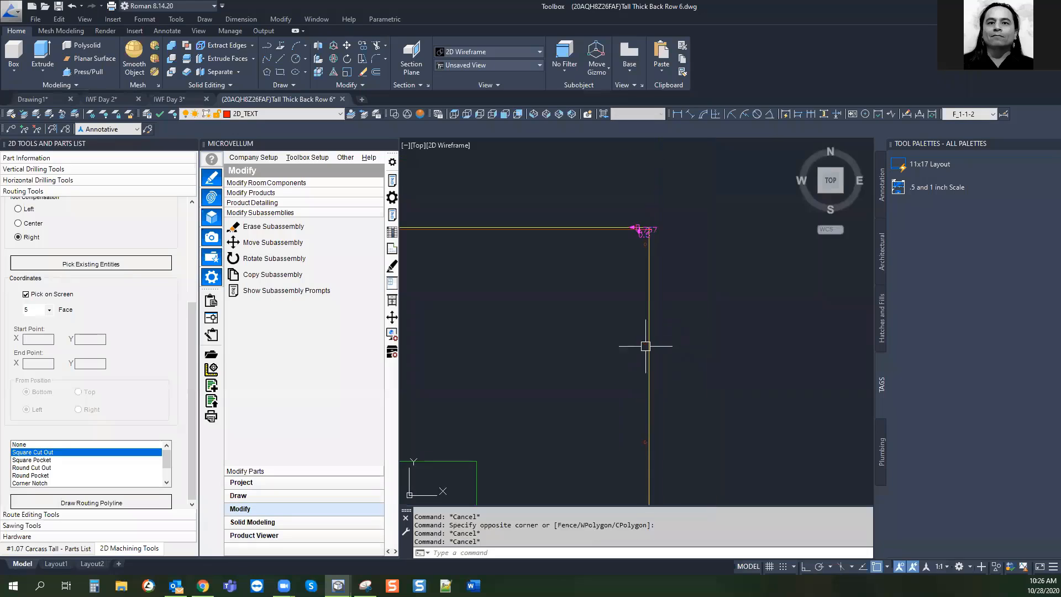
pyautogui.moveTo(687, 369); pyautogui.dragTo(732, 271, button='middle')
pyautogui.scroll(-3, 732, 270)
pyautogui.moveTo(666, 311)
pyautogui.mouseDown(button='middle')
pyautogui.moveTo(660, 333)
pyautogui.moveTo(705, 372)
pyautogui.mouseUp(button='middle')
pyautogui.scroll(3, 685, 322)
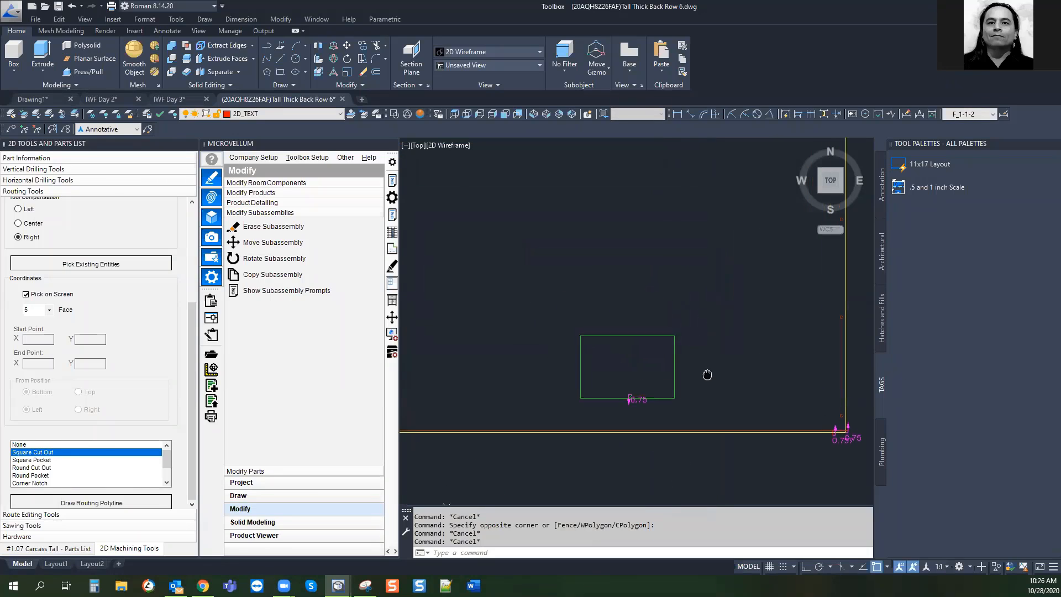
# Update the current Tall Thick Back part, redraw the product, and check the back's cutout in the 3D oven cabinet of IWF Day 3
pyautogui.click(47, 549)
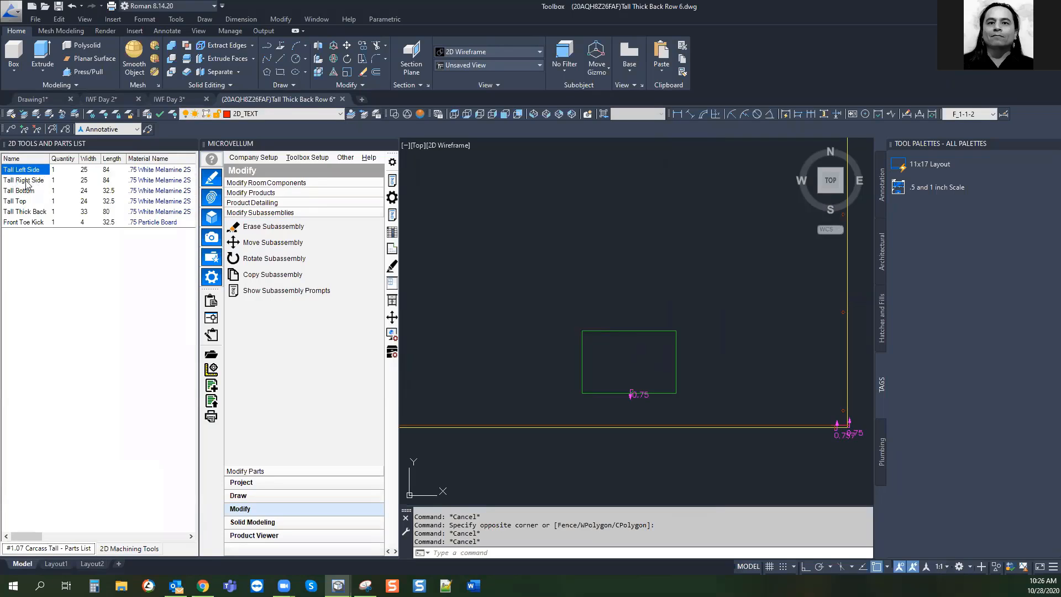
pyautogui.rightClick(24, 203)
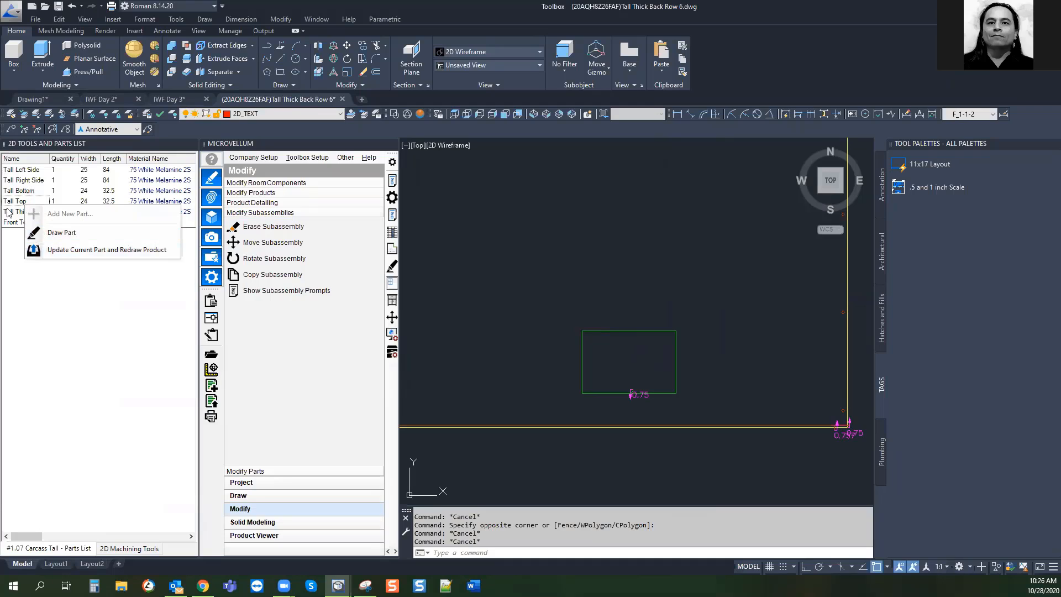
pyautogui.click(55, 249)
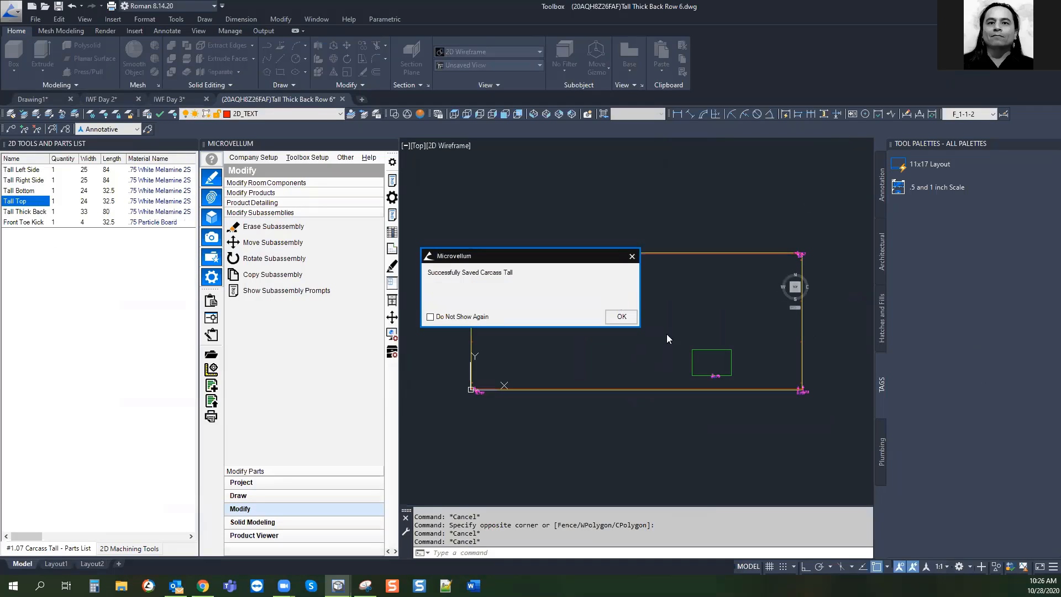
pyautogui.click(624, 318)
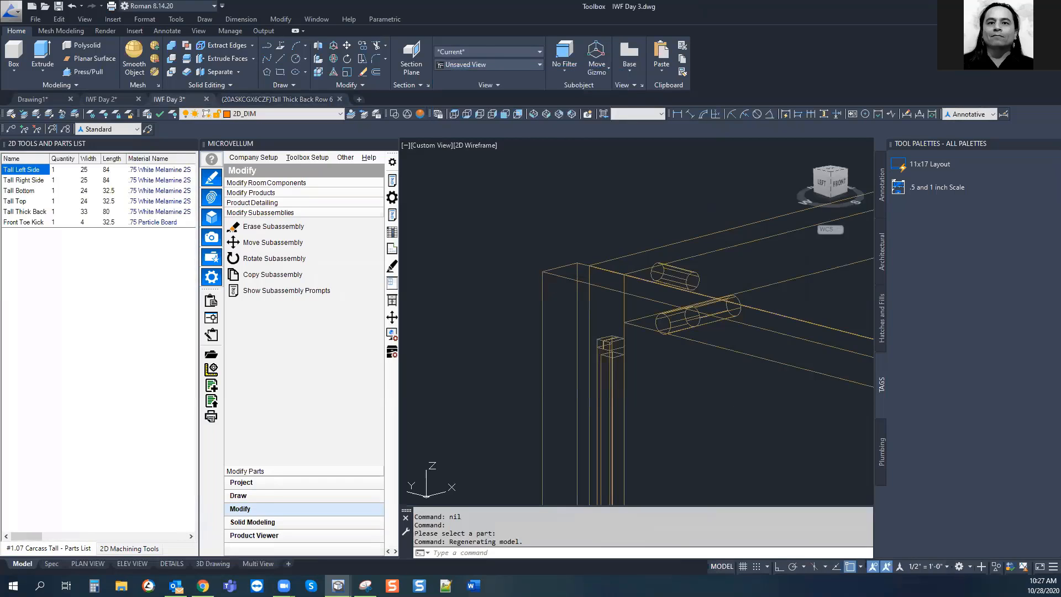
pyautogui.scroll(-5, 633, 341)
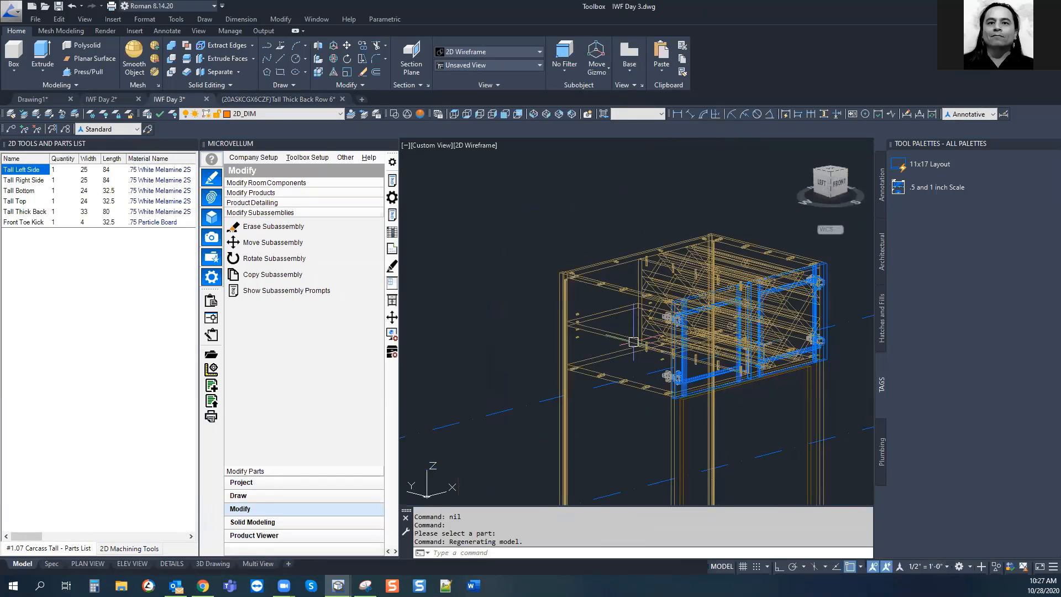
pyautogui.moveTo(633, 341); pyautogui.dragTo(578, 234, button='middle')
pyautogui.moveTo(630, 480); pyautogui.dragTo(630, 381, button='middle')
pyautogui.moveTo(560, 383); pyautogui.dragTo(585, 392, button='middle')
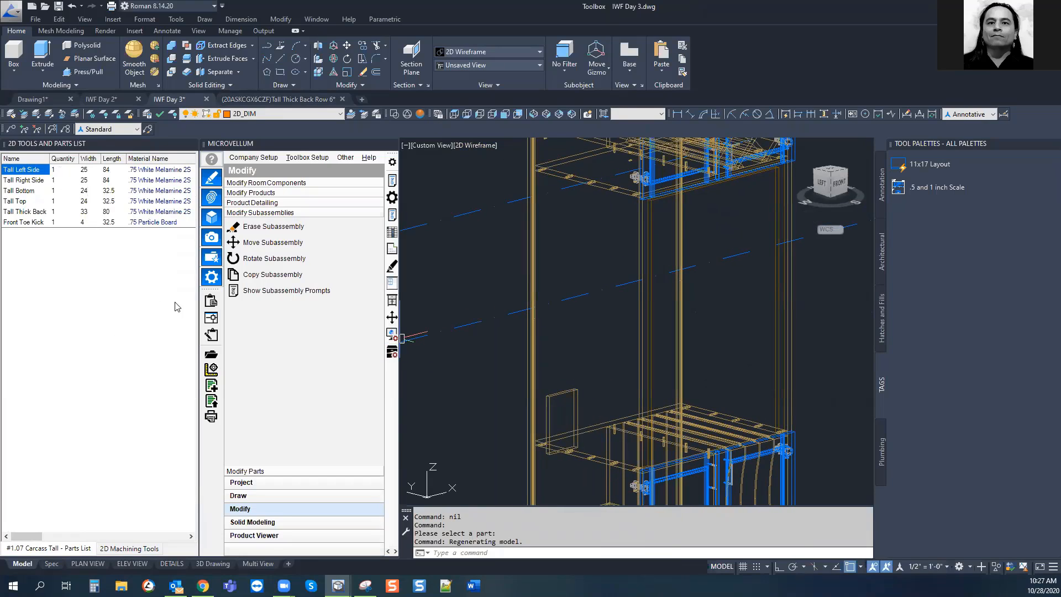
# In the Tall Thick Back part drawing, move the square cutout with its depth marker freehand to the upper-left area of the panel
pyautogui.click(279, 98)
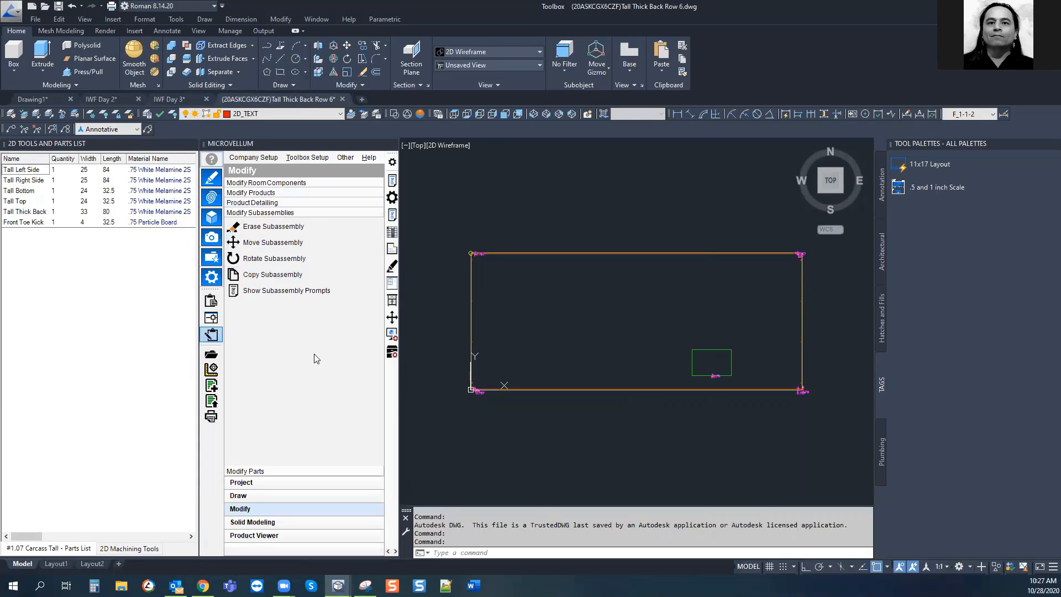
pyautogui.moveTo(750, 343); pyautogui.dragTo(719, 341, button='middle')
pyautogui.click(636, 325)
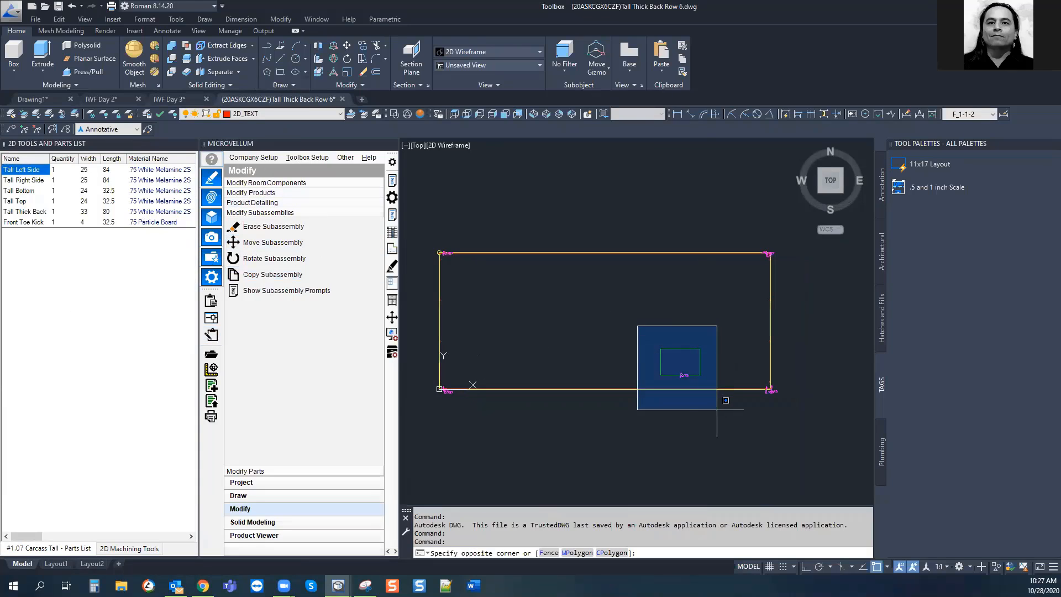
pyautogui.click(723, 414)
pyautogui.write('m')
pyautogui.press('Return')
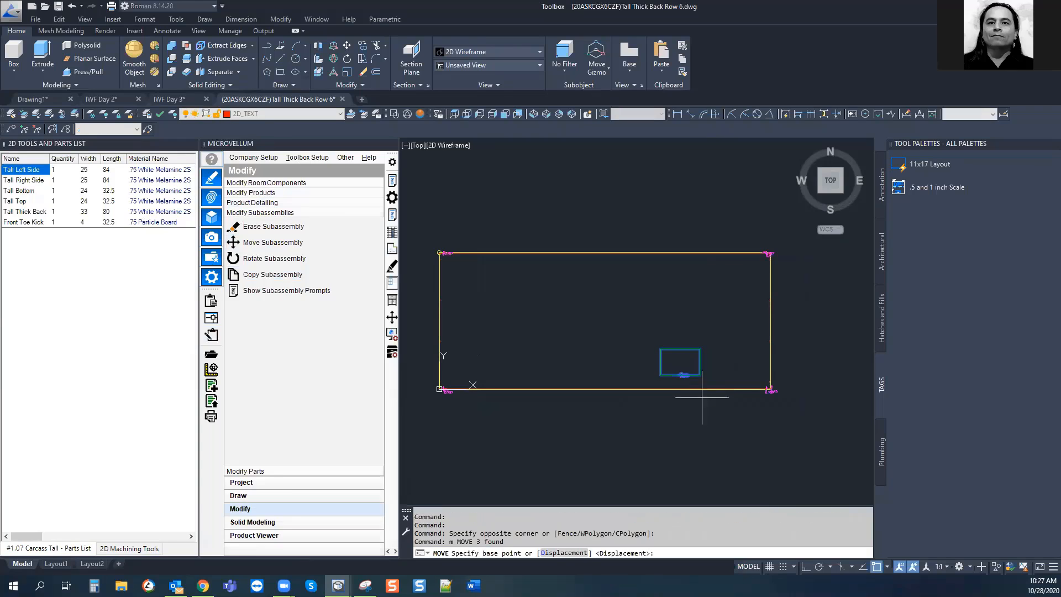
pyautogui.click(678, 447)
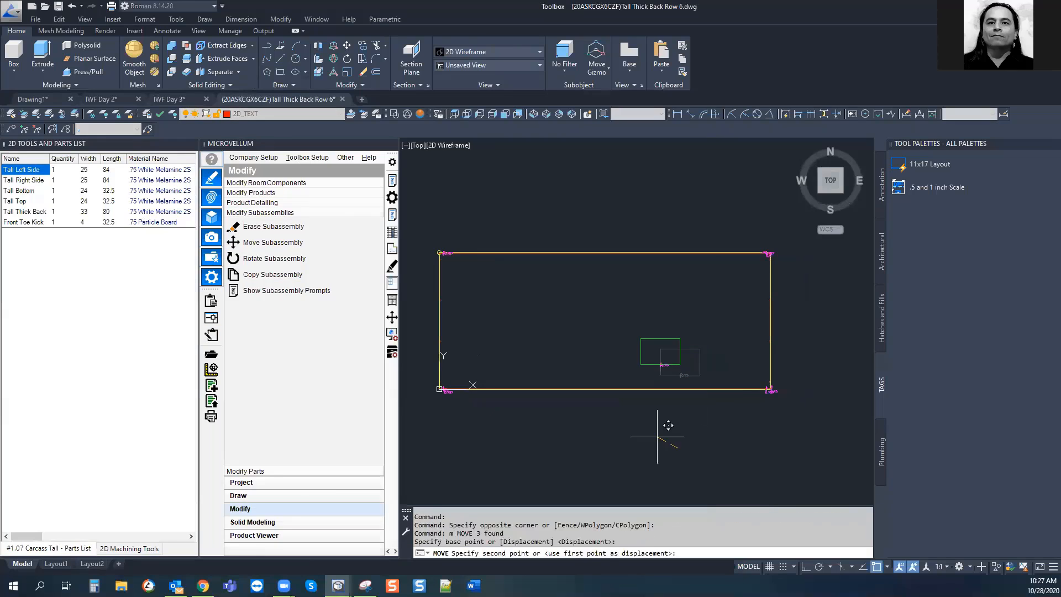
pyautogui.click(539, 359)
pyautogui.scroll(-1, 603, 310)
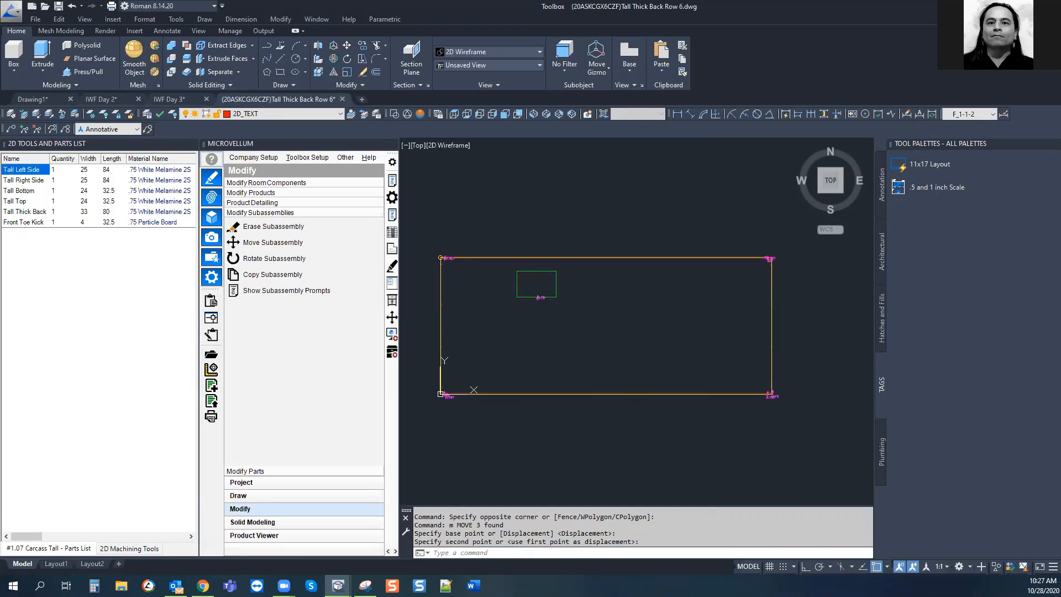
# Select the Tall Top entry in the #1.07 Carcass Tall parts list
pyautogui.scroll(2, 568, 313)
pyautogui.scroll(2, 570, 317)
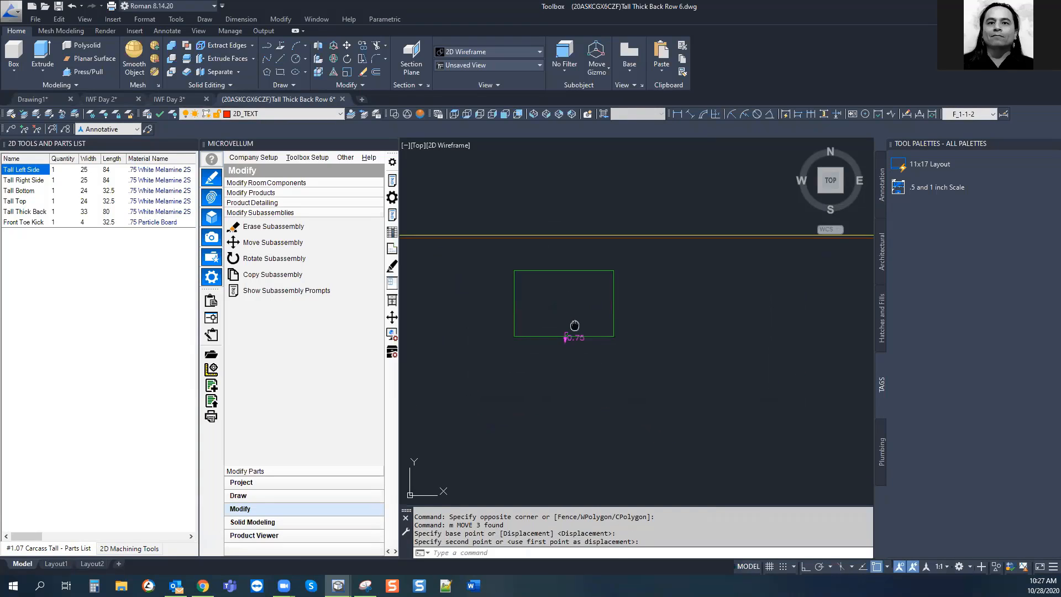
pyautogui.click(26, 202)
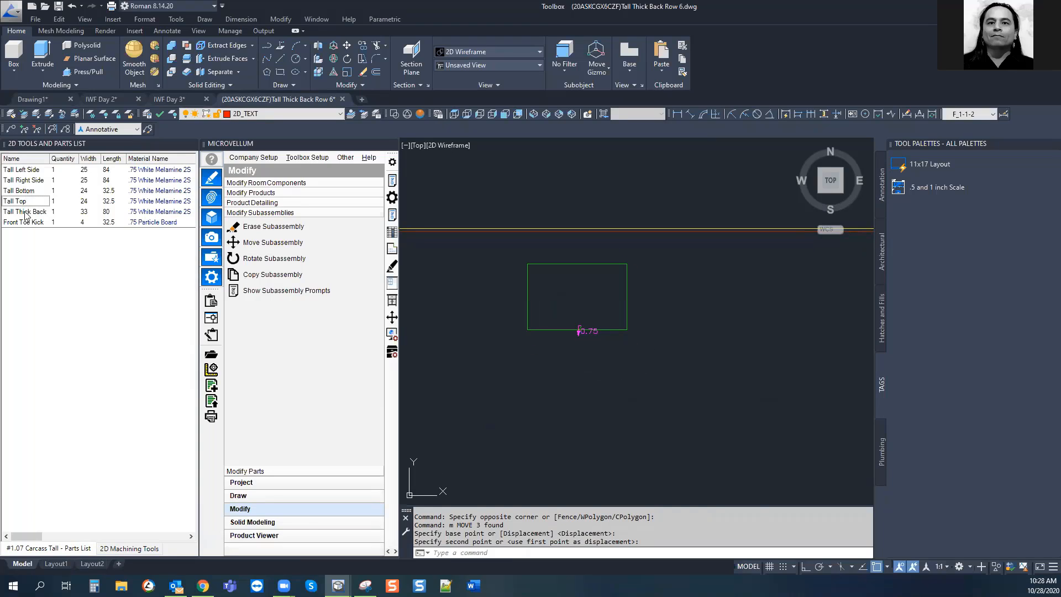
pyautogui.rightClick(26, 215)
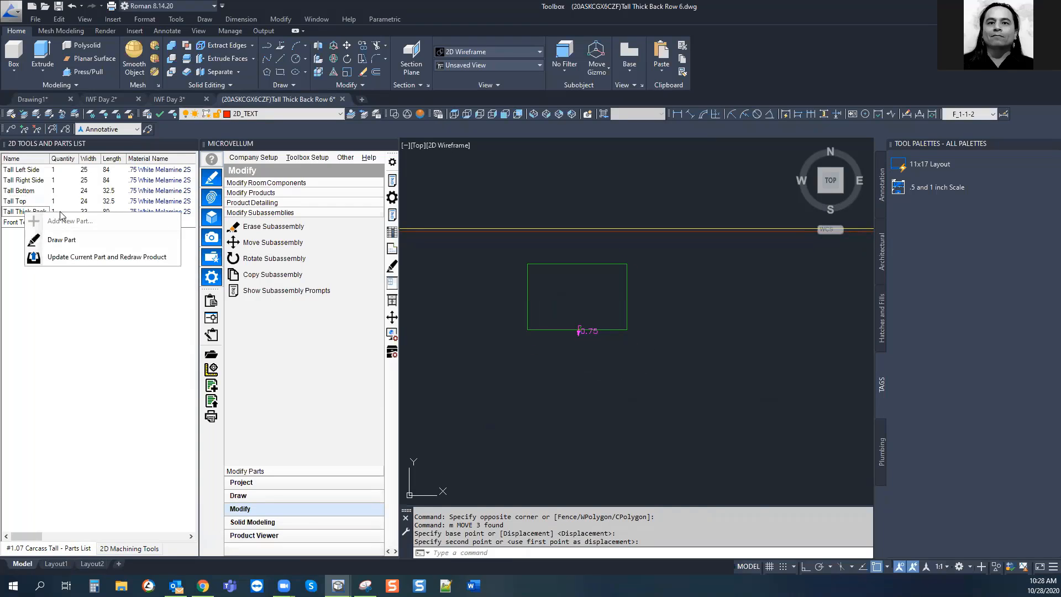
pyautogui.click(76, 258)
pyautogui.click(714, 349)
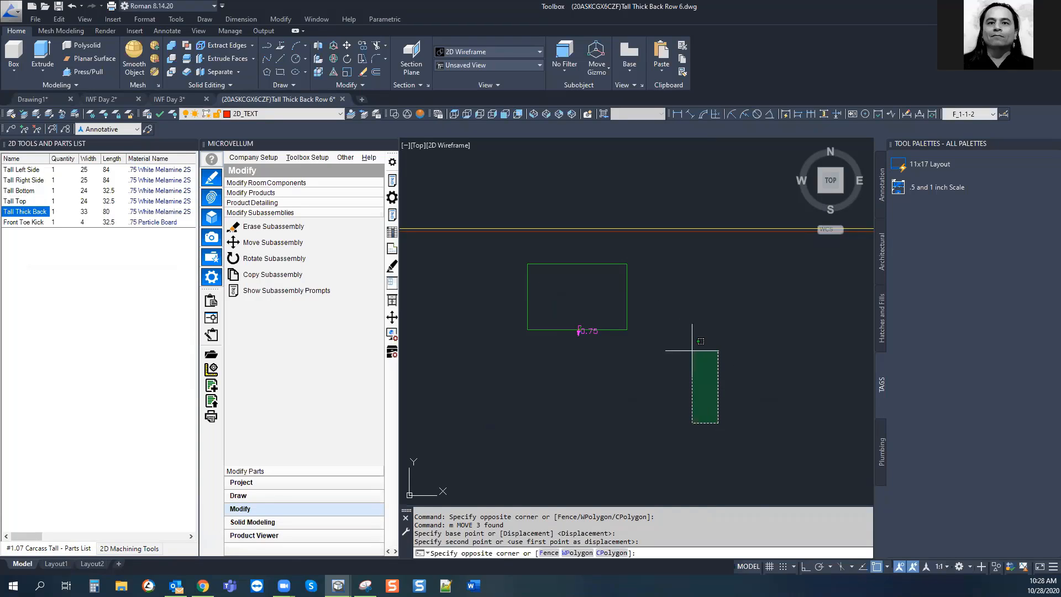
pyautogui.press('Escape')
pyautogui.press('Escape')
pyautogui.click(593, 363)
pyautogui.click(551, 311)
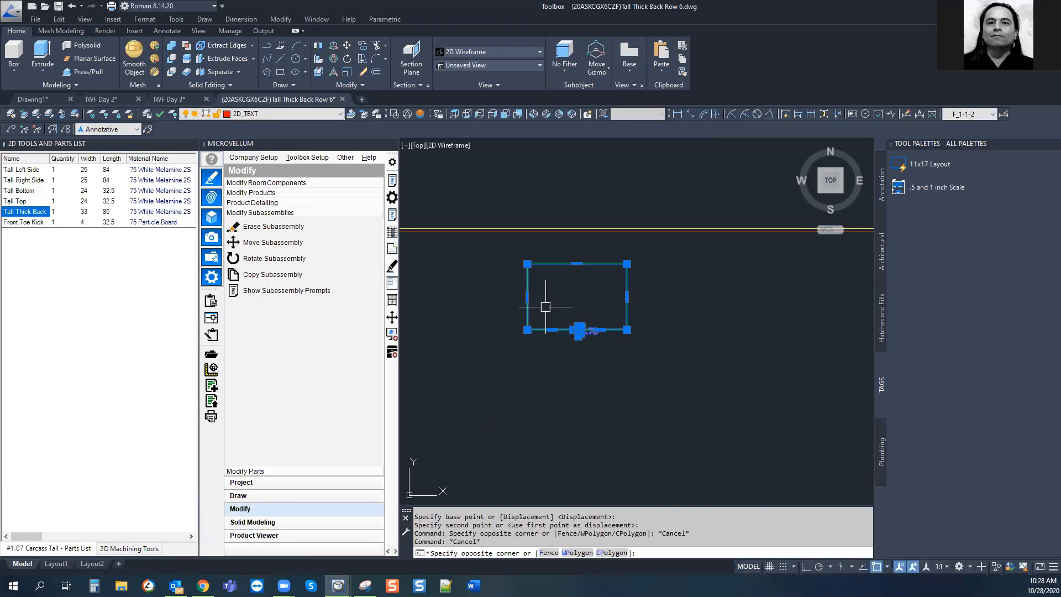
pyautogui.press('Escape')
pyautogui.press('Escape')
# Create a block named Cutout from the green rectangle with its arrow and 0.75 depth text, with the base point off its upper-left corner
pyautogui.scroll(-2, 729, 386)
pyautogui.moveTo(737, 408); pyautogui.dragTo(567, 386, button='middle')
pyautogui.scroll(2, 535, 368)
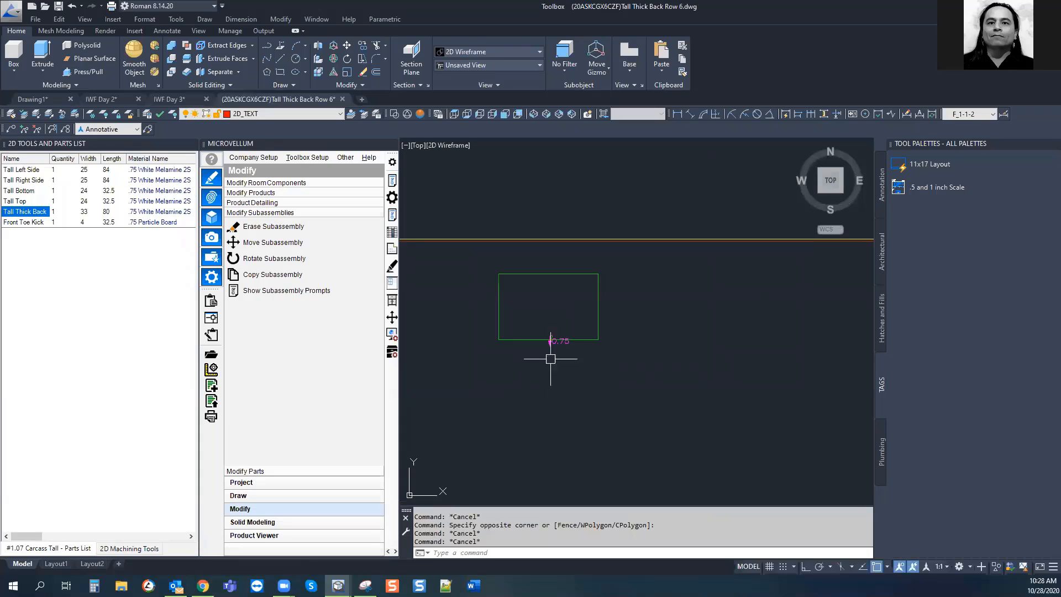
pyautogui.press('Escape')
pyautogui.click(470, 259)
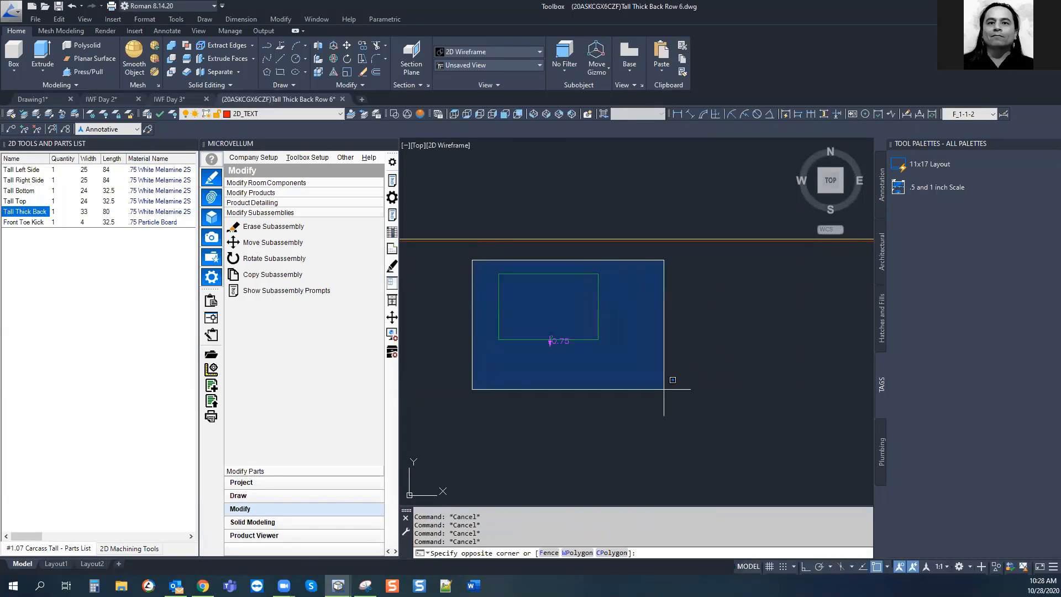
pyautogui.click(677, 393)
pyautogui.write('b')
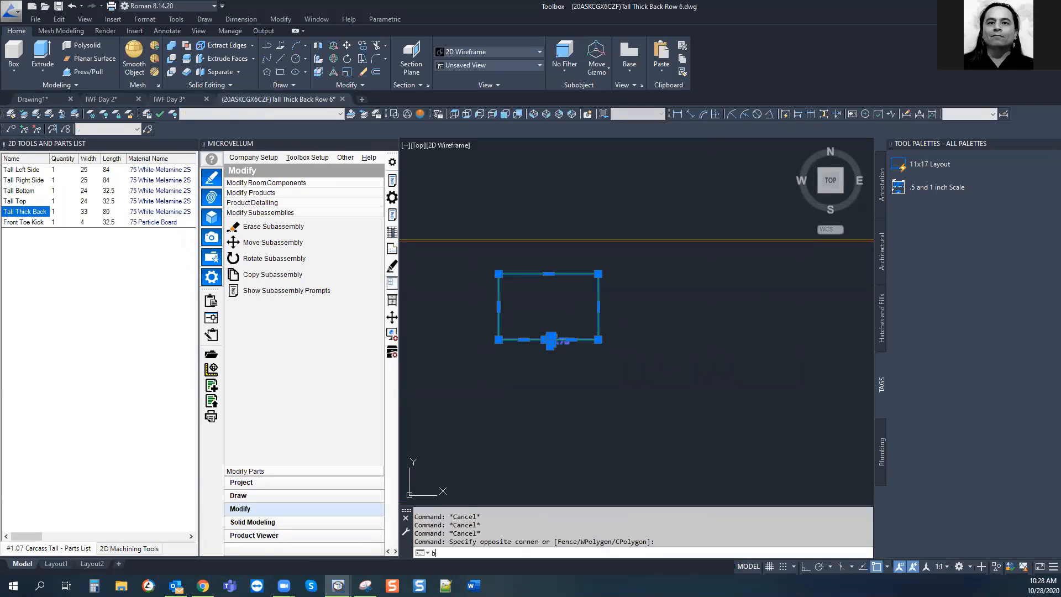
pyautogui.press('Return')
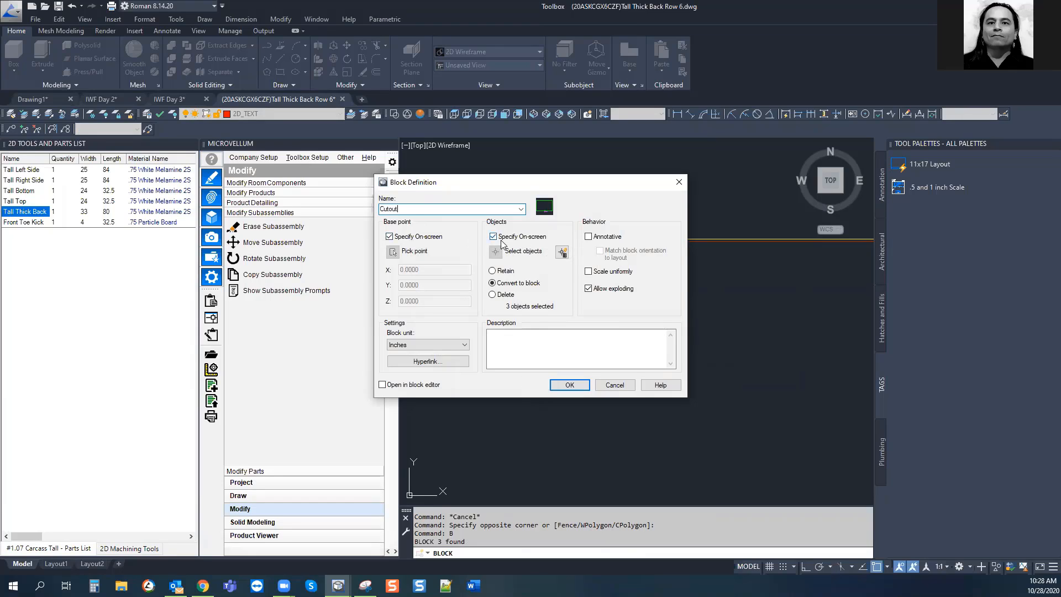
pyautogui.click(569, 385)
pyautogui.click(475, 274)
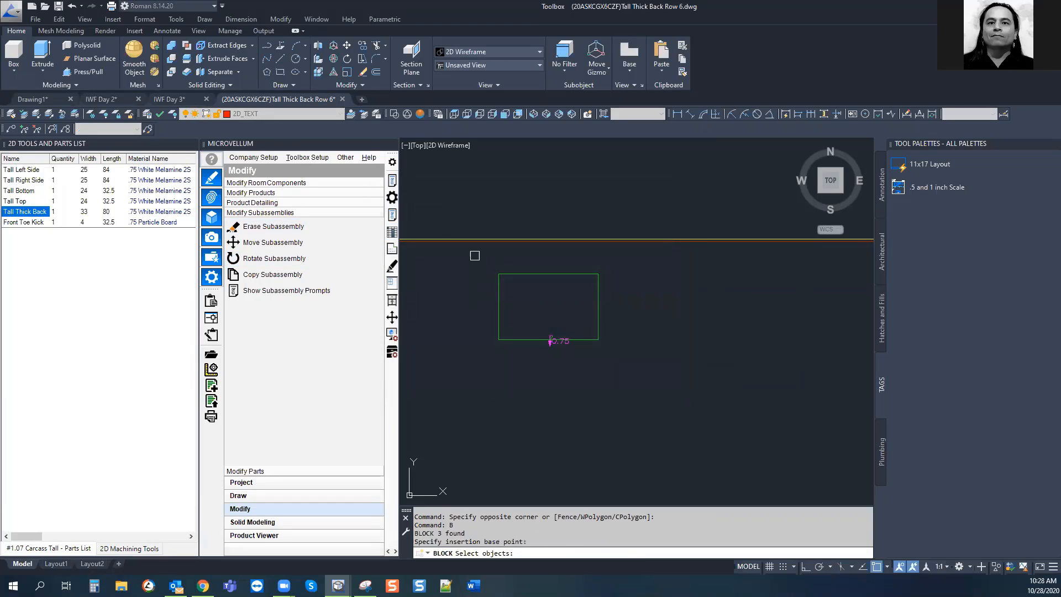
pyautogui.click(475, 255)
pyautogui.click(622, 373)
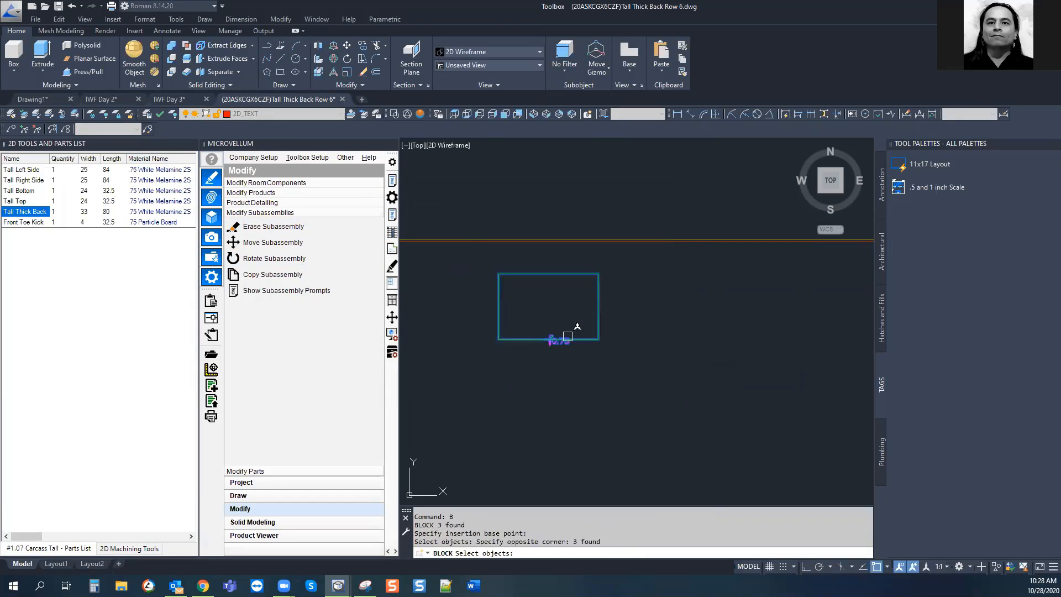
pyautogui.press('Return')
# Check that the Cutout block selects as one object, clear the selection and save the part drawing
pyautogui.click(522, 338)
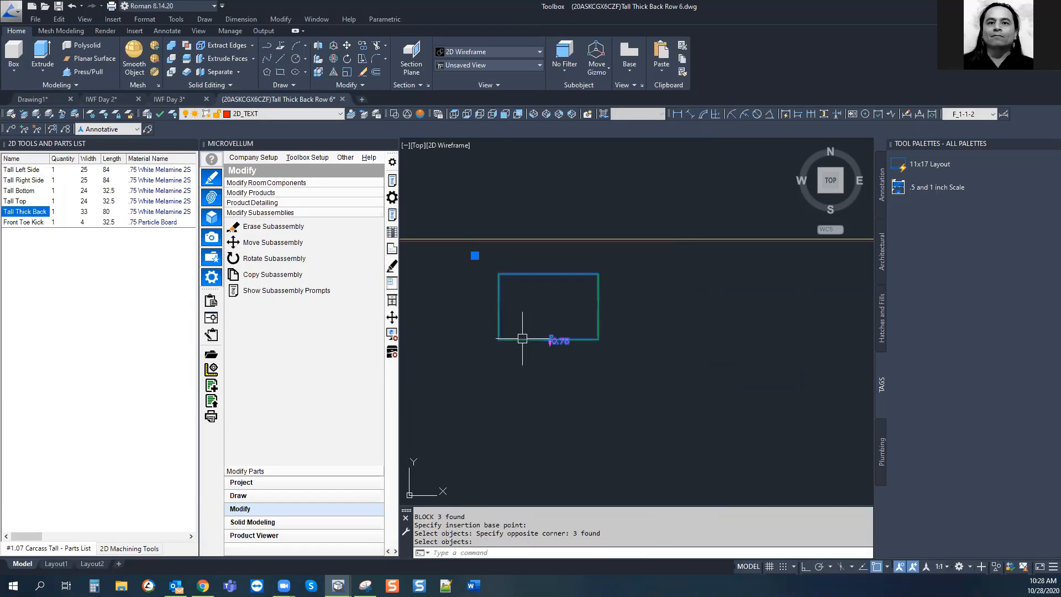
pyautogui.press('Escape')
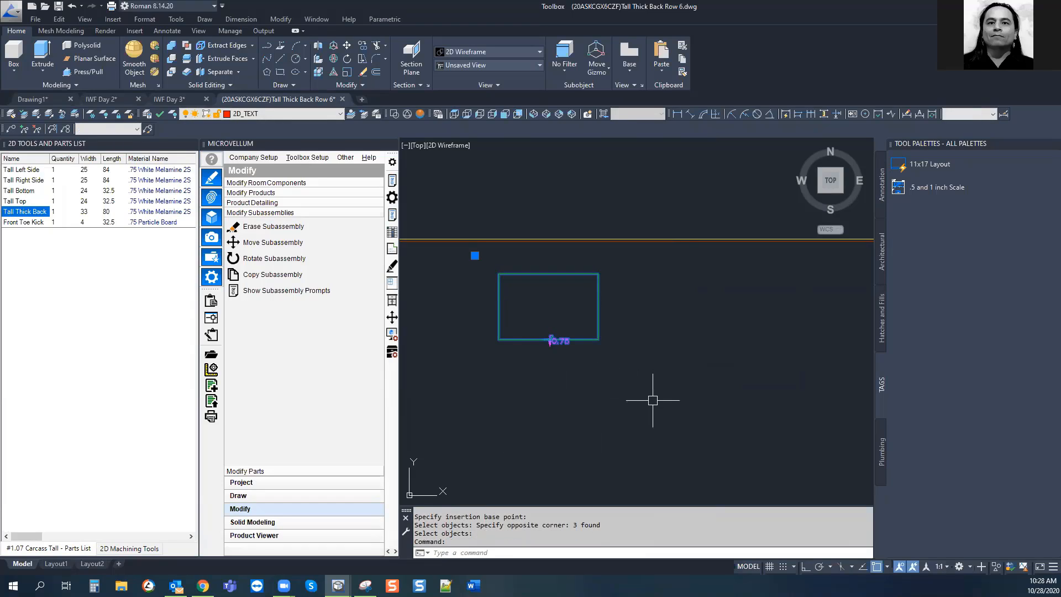
pyautogui.press('Escape')
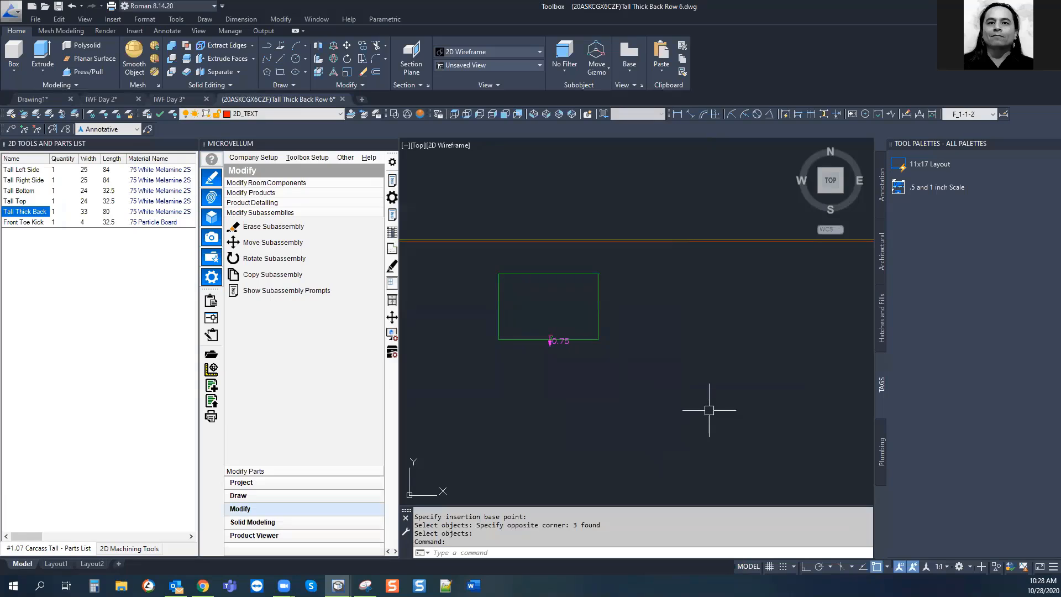
pyautogui.press('Escape')
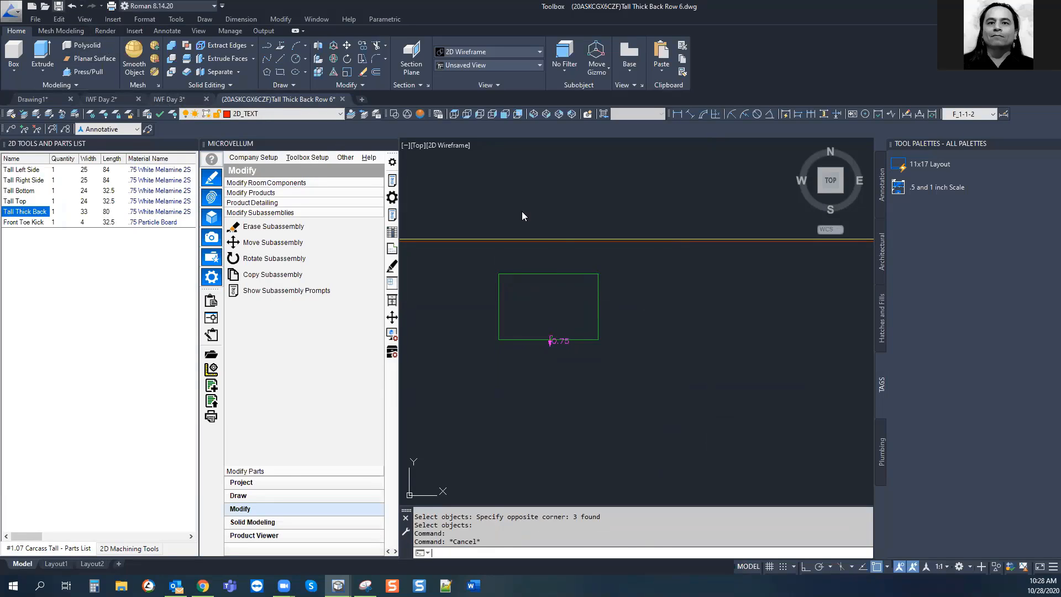
pyautogui.hotkey('ctrl', 's')
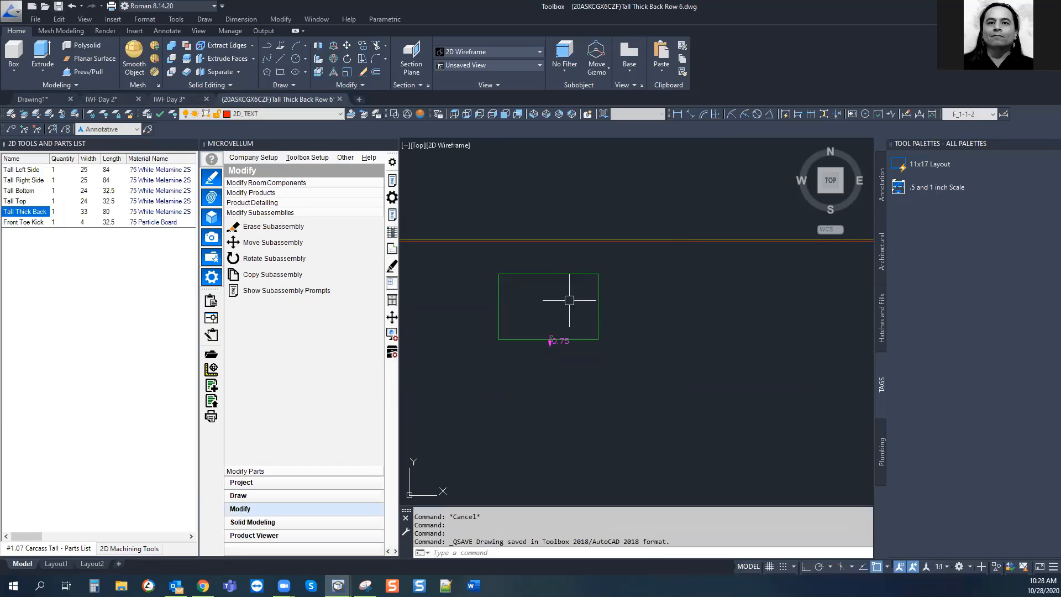
pyautogui.click(599, 306)
pyautogui.press('Escape')
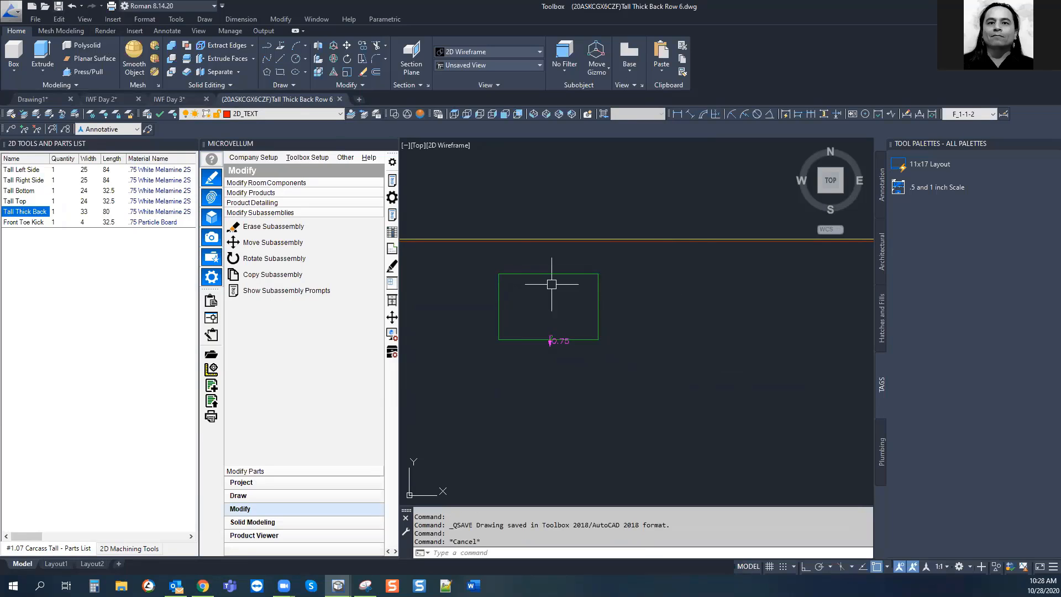
# Add the Cutout block as a tool to the TAGS tool palette
pyautogui.click(524, 274)
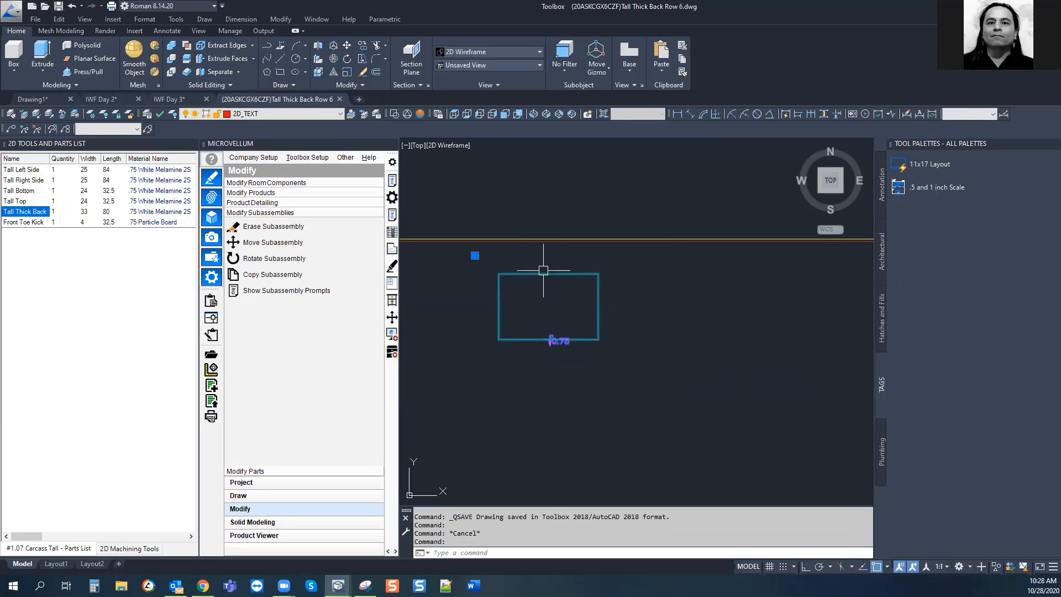
pyautogui.moveTo(553, 273); pyautogui.dragTo(965, 219)
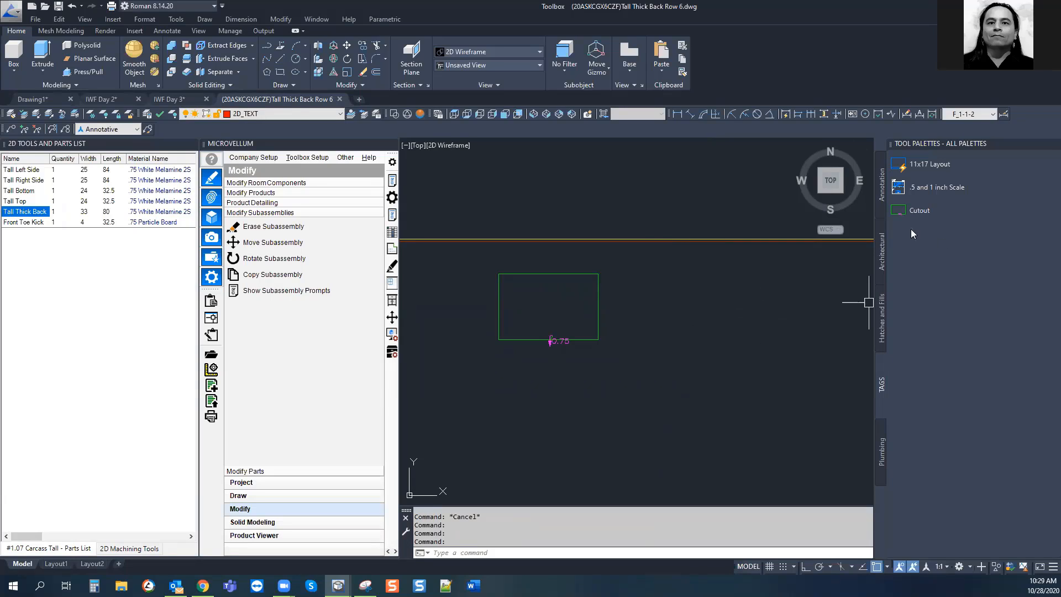
pyautogui.click(898, 183)
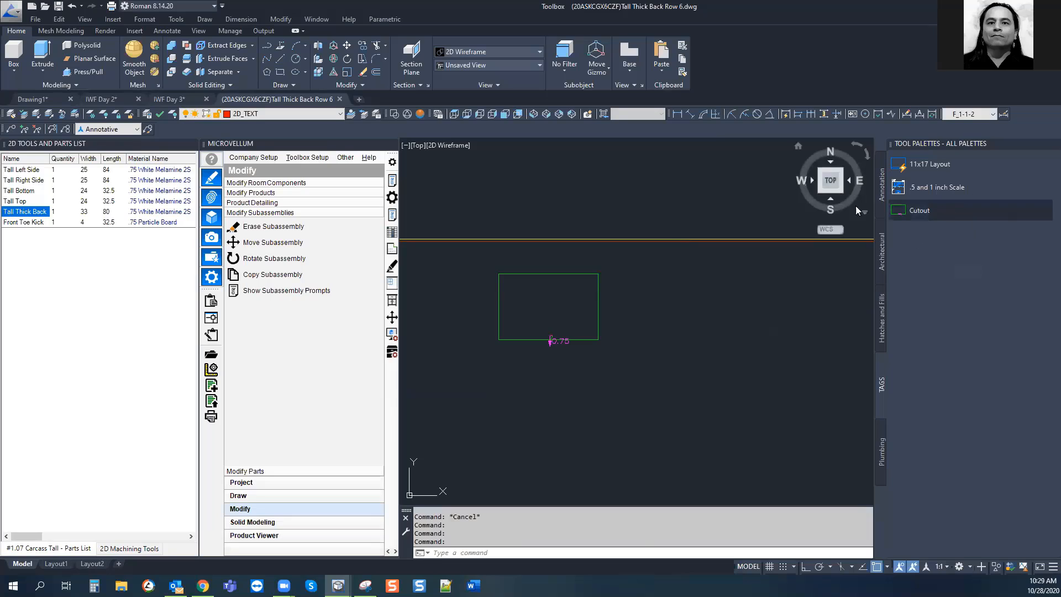
# Explode the Cutout block in the part drawing back into its separate objects
pyautogui.moveTo(681, 368); pyautogui.dragTo(694, 379, button='middle')
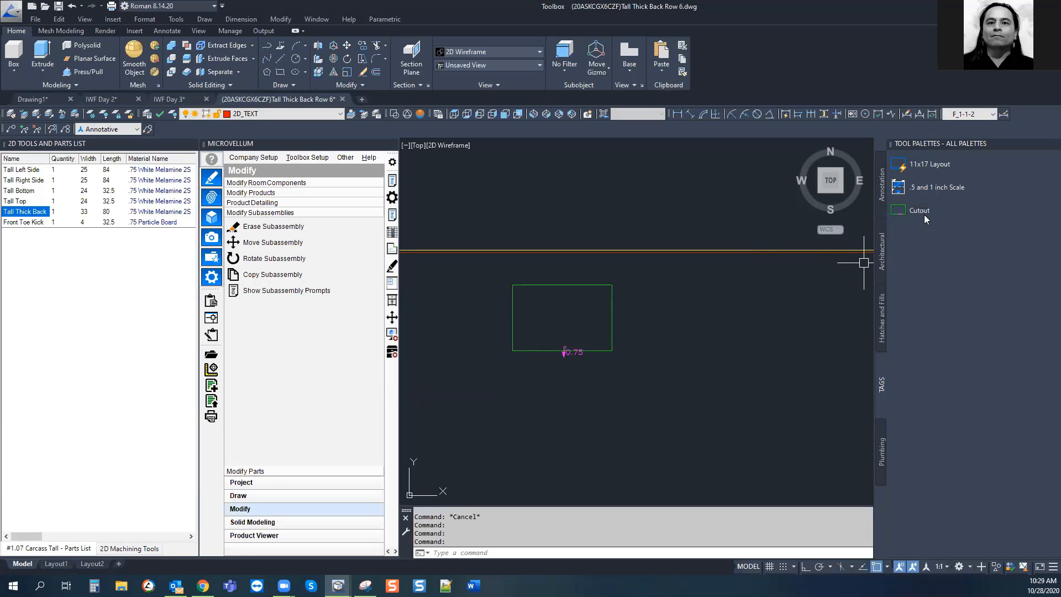
pyautogui.moveTo(638, 392); pyautogui.dragTo(637, 393, button='middle')
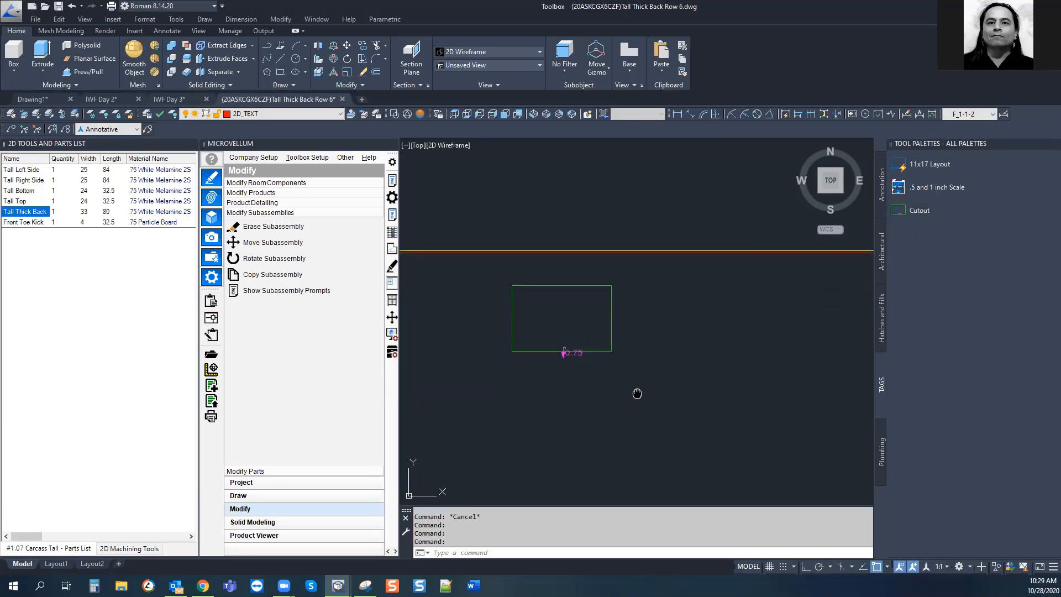
pyautogui.click(575, 356)
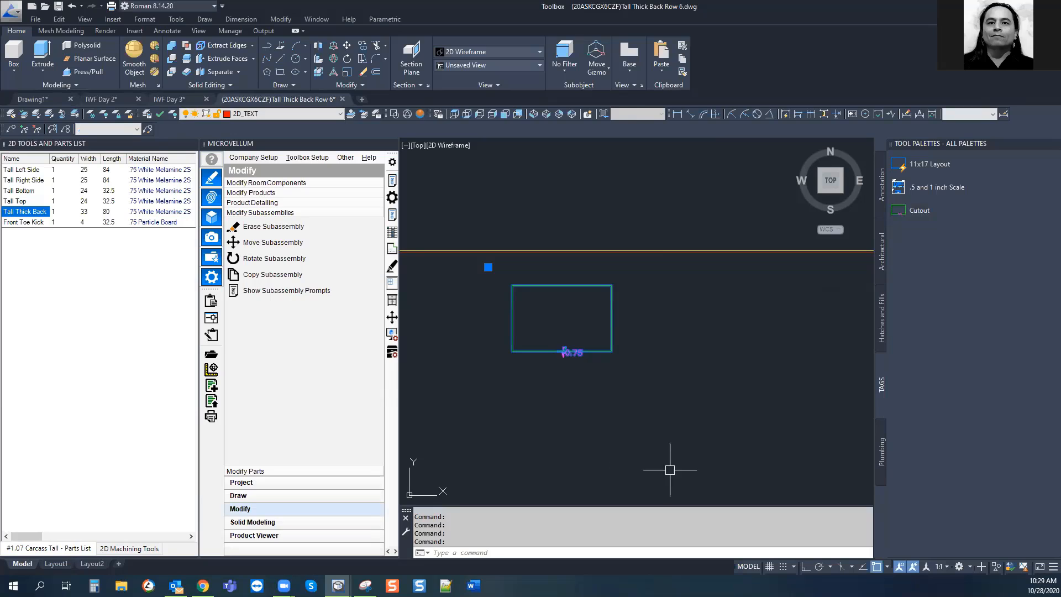
pyautogui.write('x')
pyautogui.press('Return')
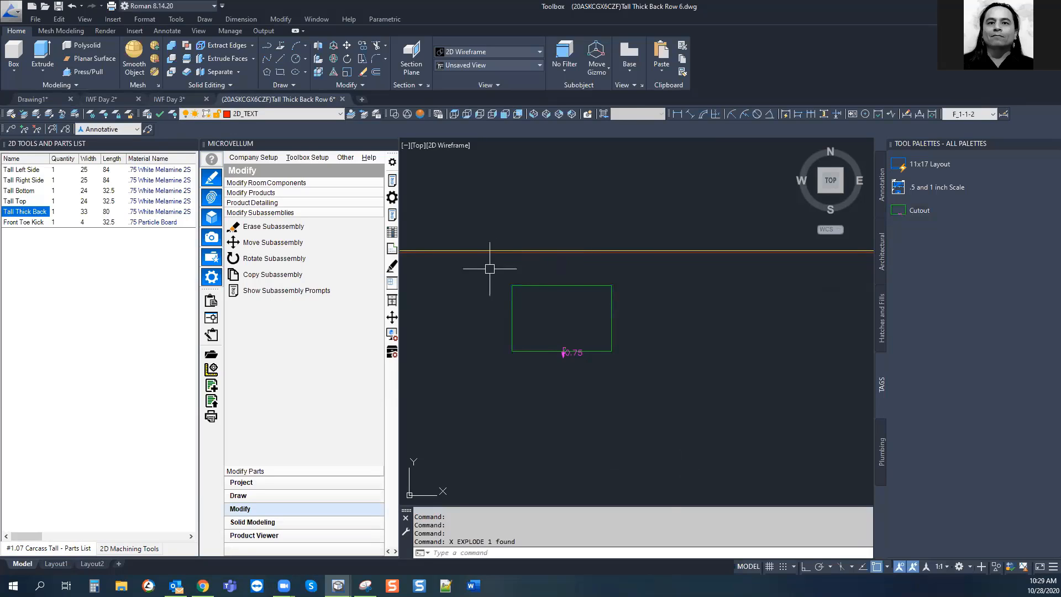
pyautogui.click(546, 285)
pyautogui.press('Escape')
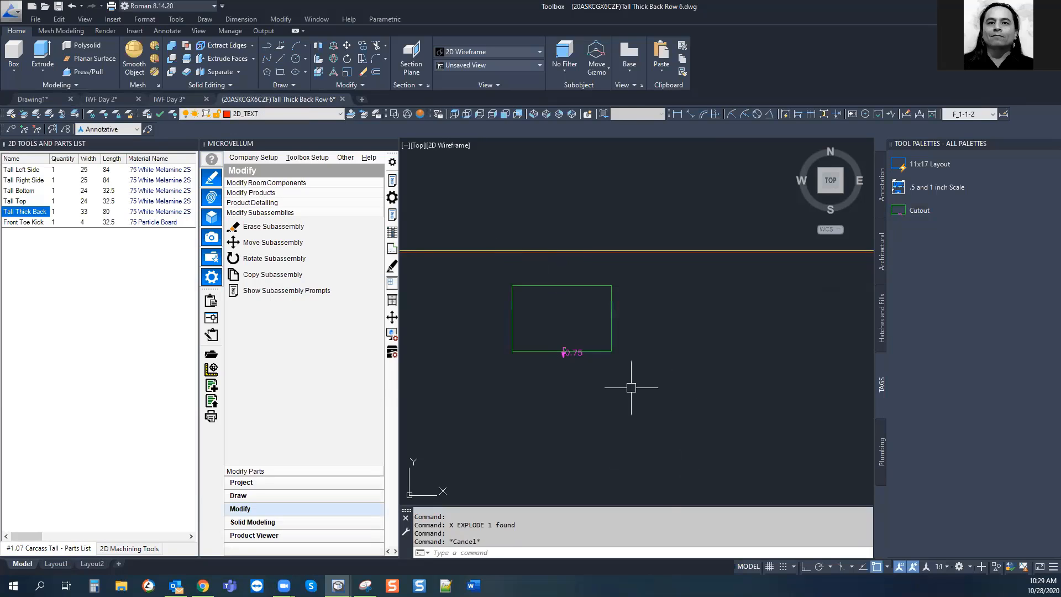
# Update the current Tall Thick Back part from its drawing and redraw the product
pyautogui.rightClick(40, 216)
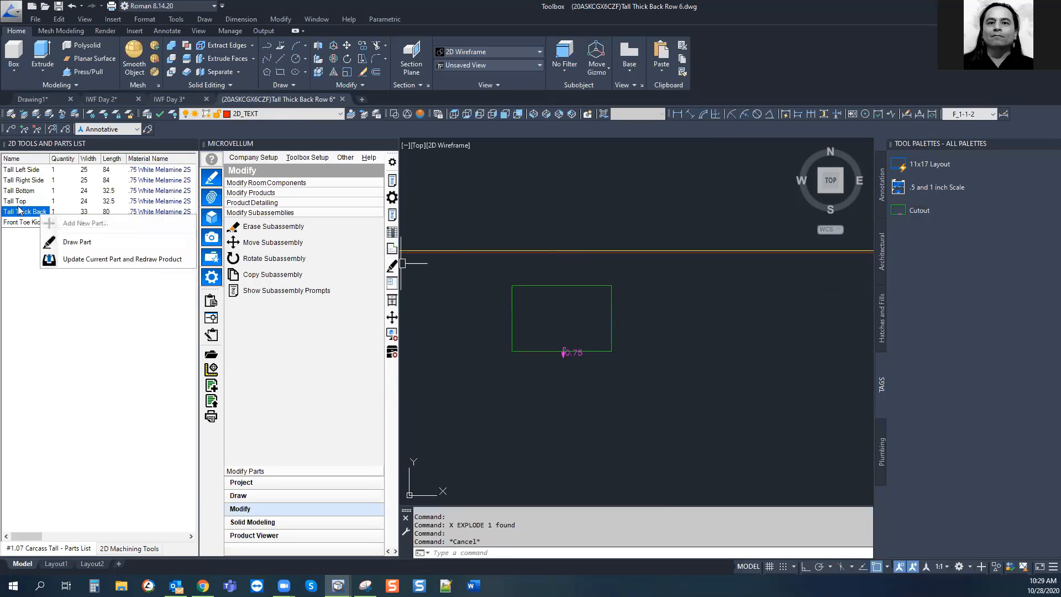
pyautogui.click(78, 262)
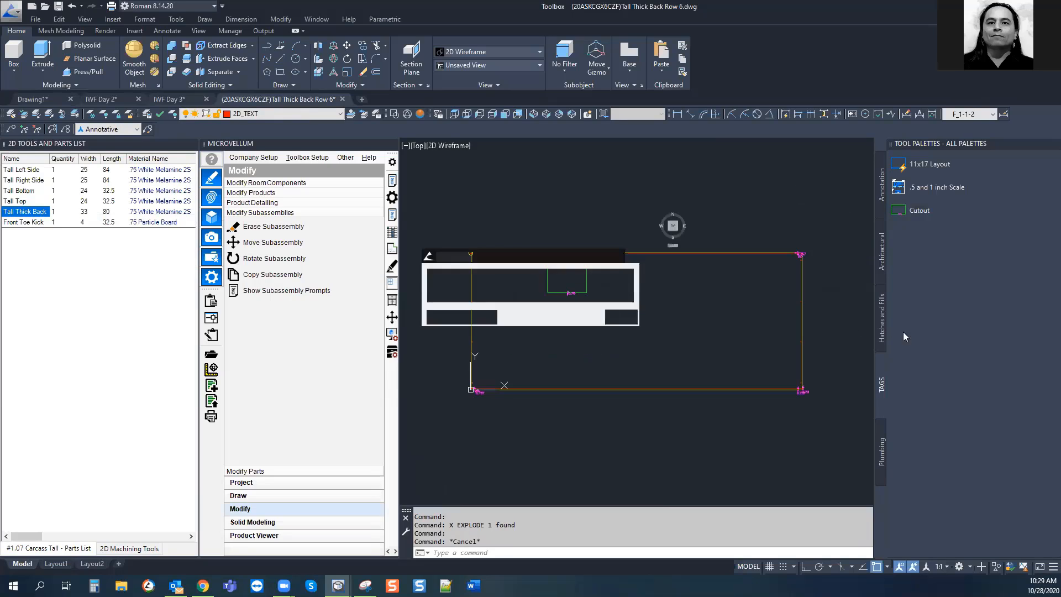
pyautogui.click(621, 317)
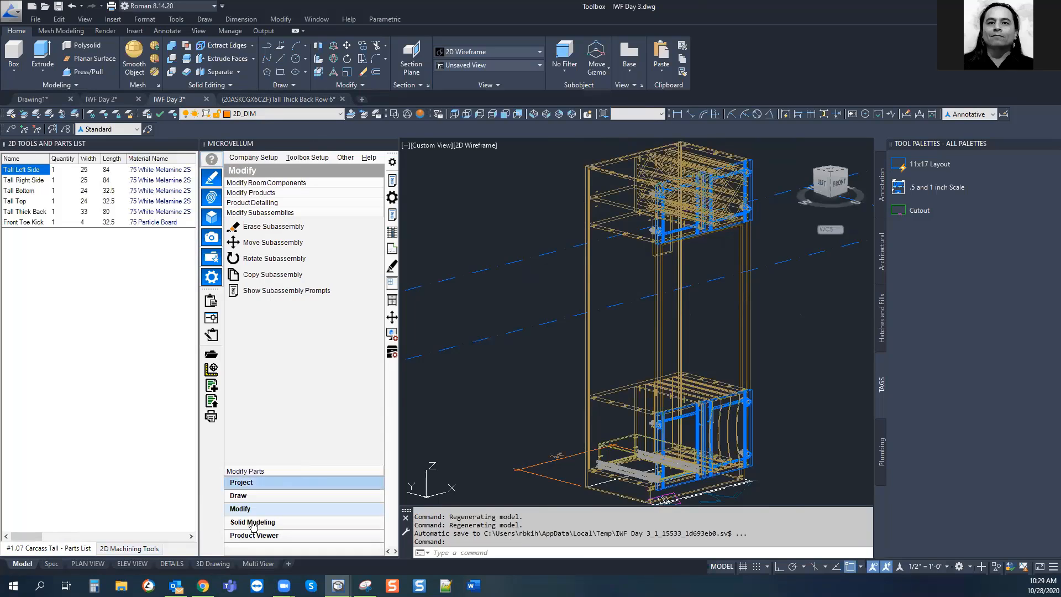
# Show the frameless Base Cabinets category of the product library for drawing
pyautogui.click(239, 496)
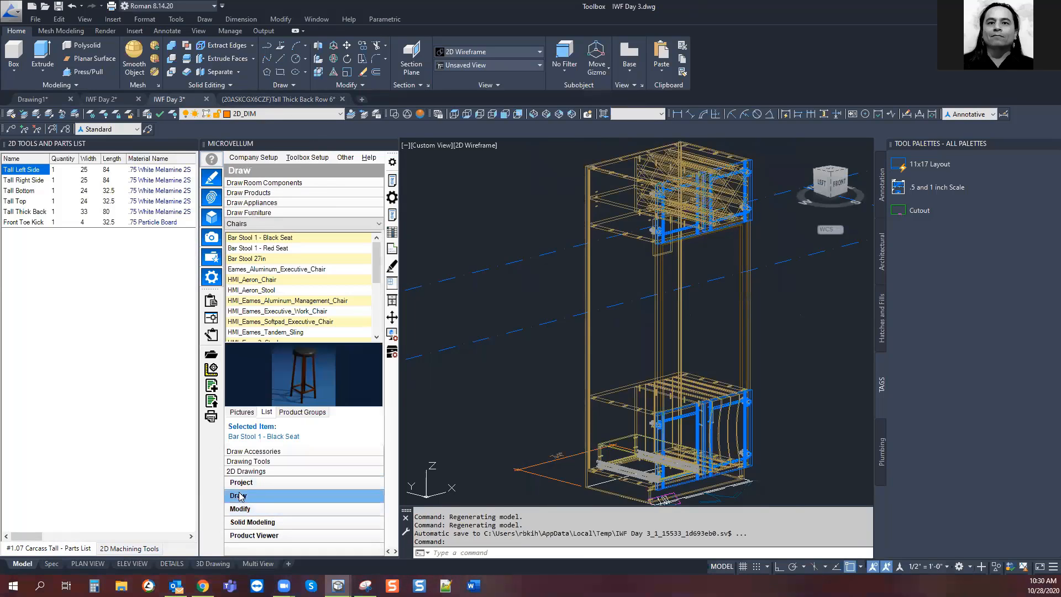
pyautogui.click(378, 224)
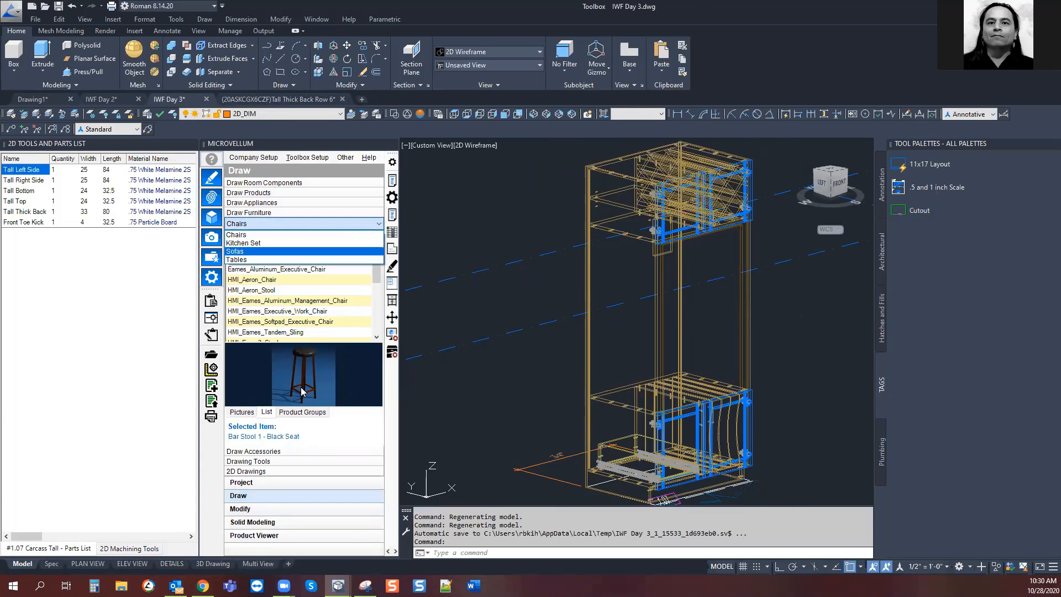
pyautogui.click(264, 203)
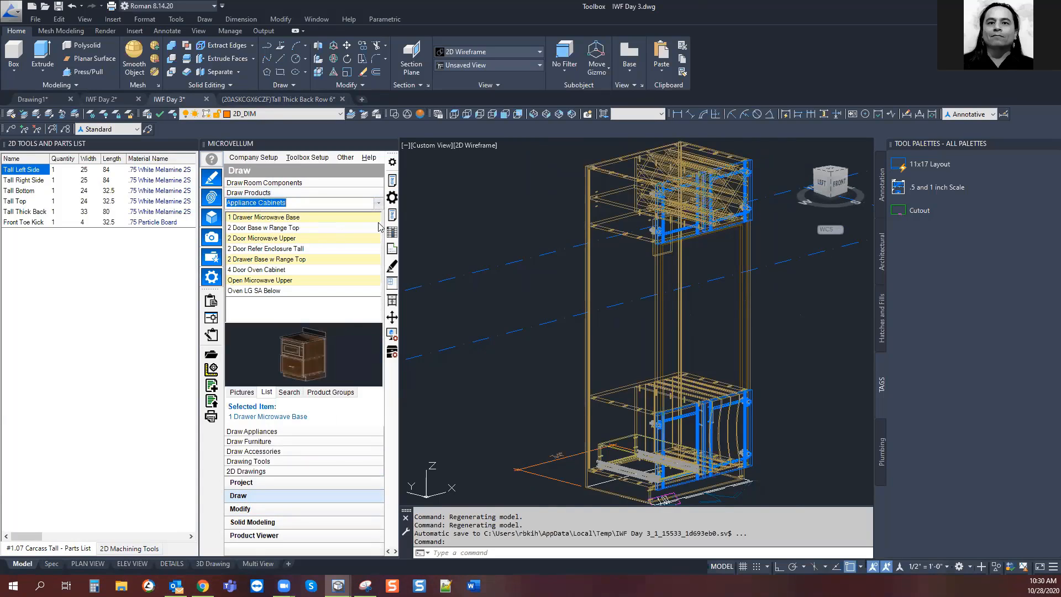
pyautogui.click(378, 204)
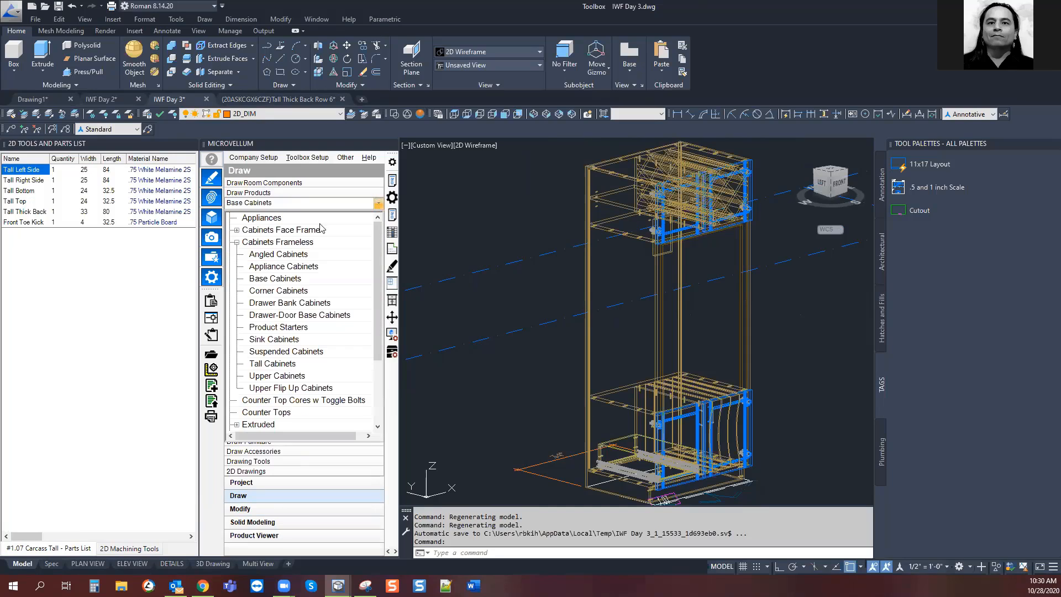
pyautogui.click(270, 278)
# Place a 1 Door Base cabinet at a selected point beside the tall cabinet, accepting its default prompts
pyautogui.rightClick(255, 218)
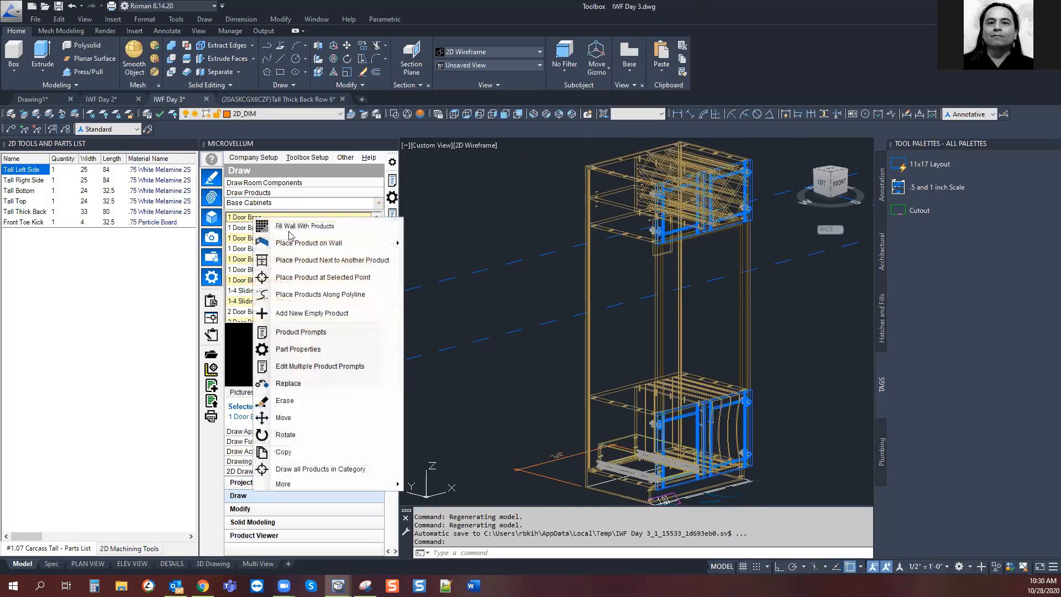
pyautogui.click(291, 278)
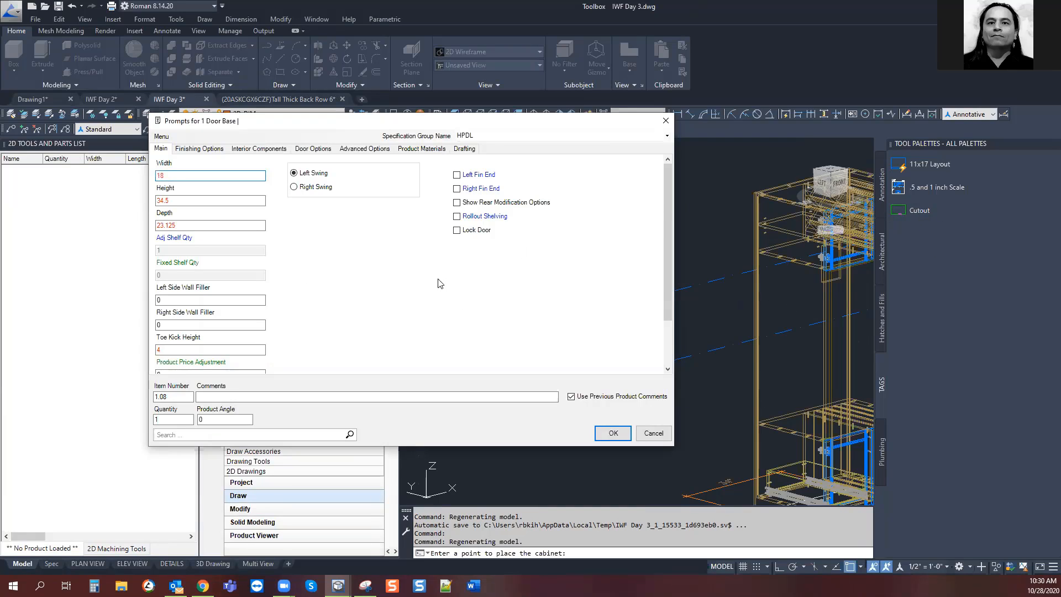
pyautogui.click(609, 430)
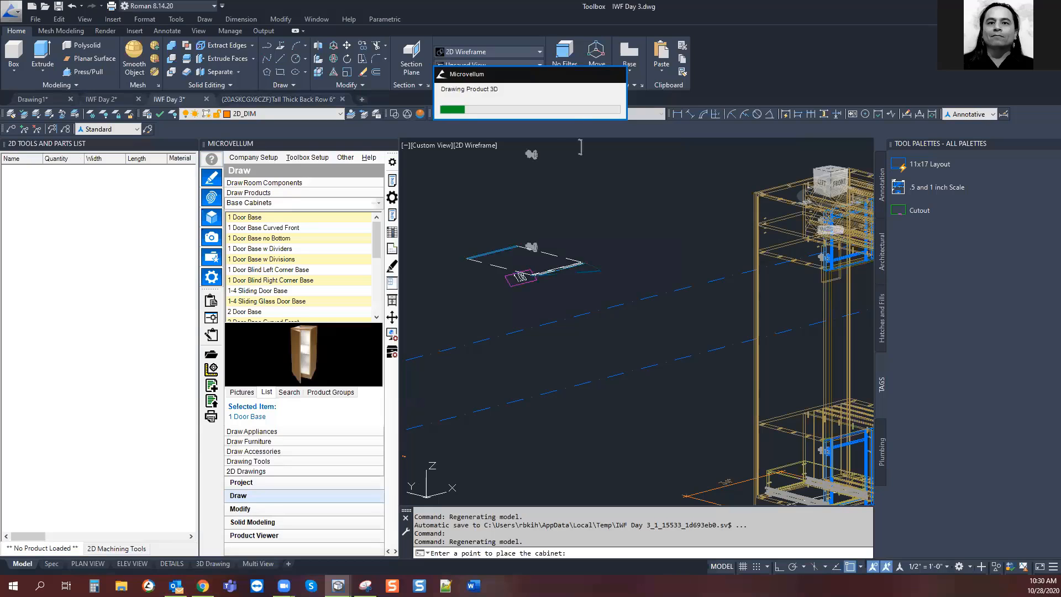
# Open the left side part of the new base cabinet as a 2D machining drawing
pyautogui.moveTo(526, 227); pyautogui.dragTo(526, 282, button='middle')
pyautogui.scroll(8, 526, 282)
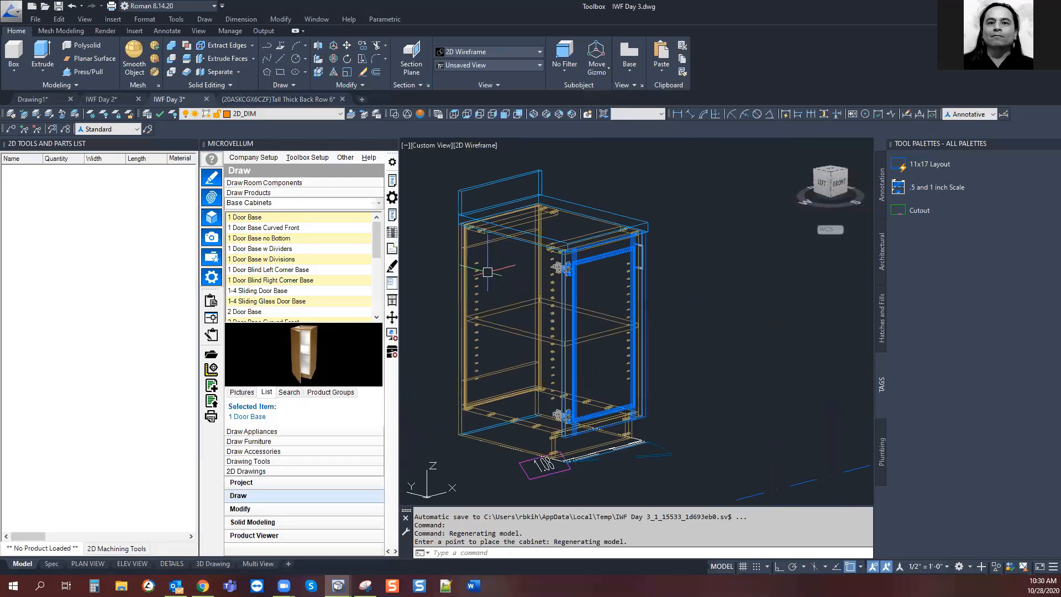
pyautogui.click(392, 248)
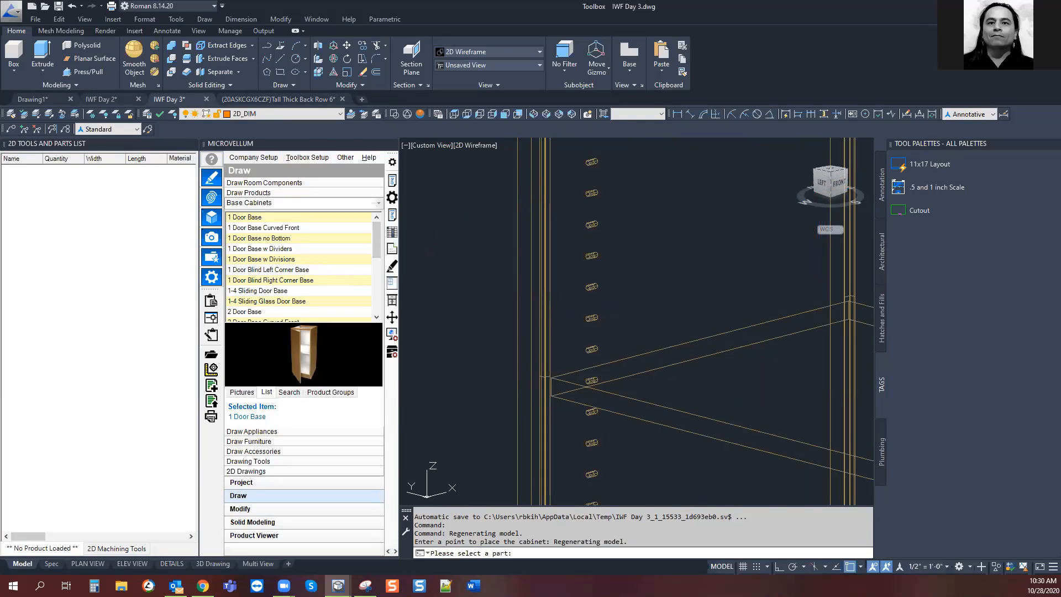
pyautogui.press('Escape')
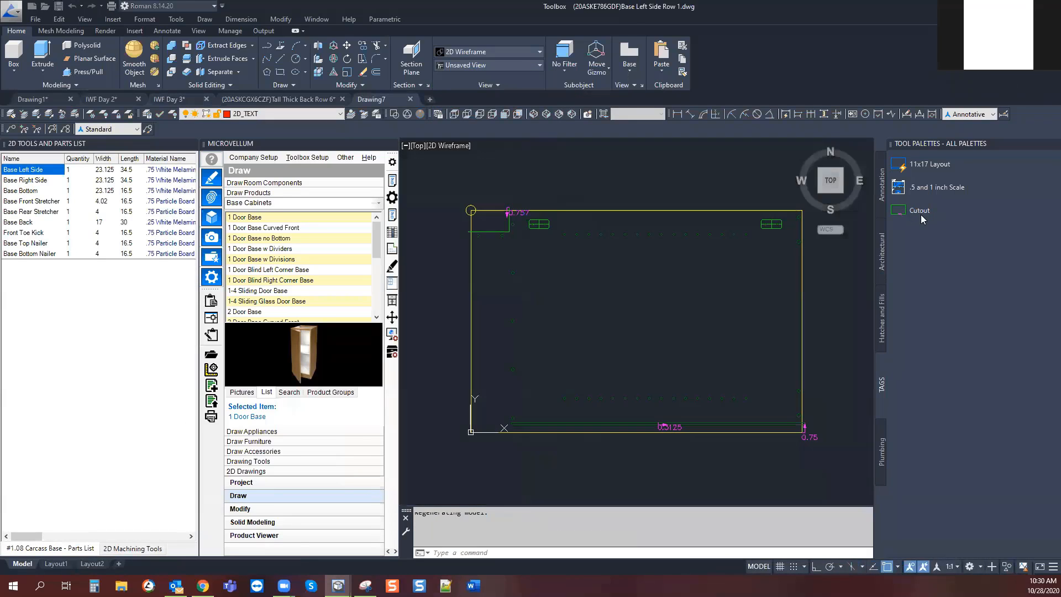
# Insert the Cutout palette block near the middle of the Base Left Side part and explode it into separate objects
pyautogui.click(911, 212)
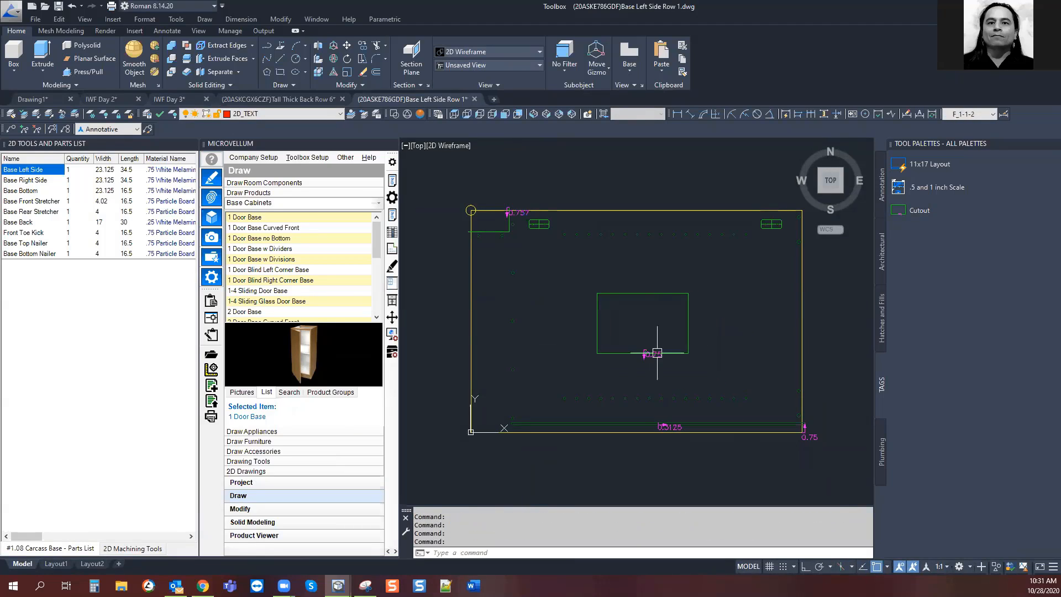
pyautogui.click(679, 352)
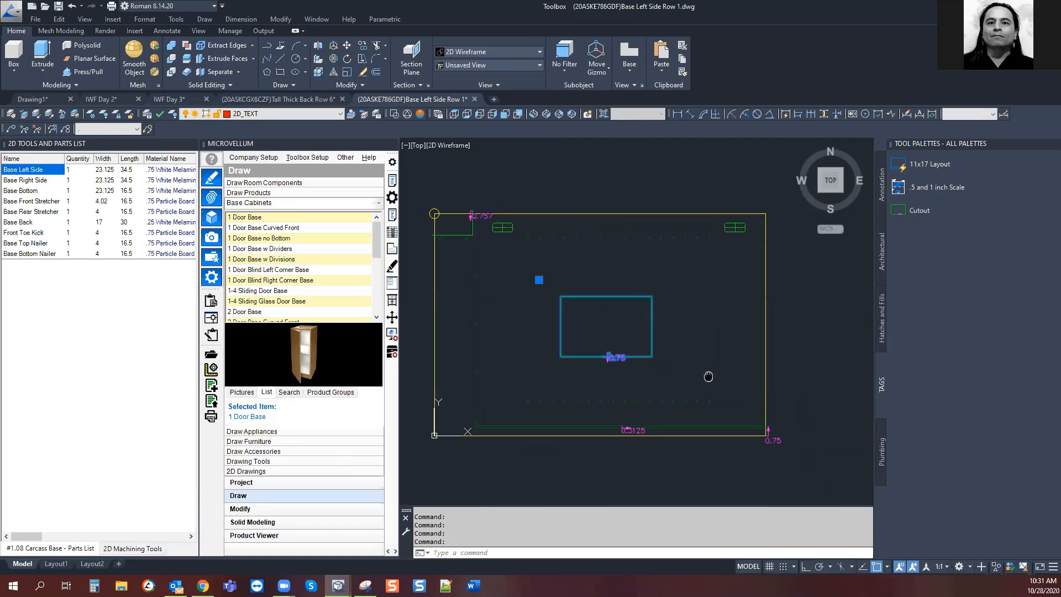
pyautogui.write('x')
pyautogui.press('Return')
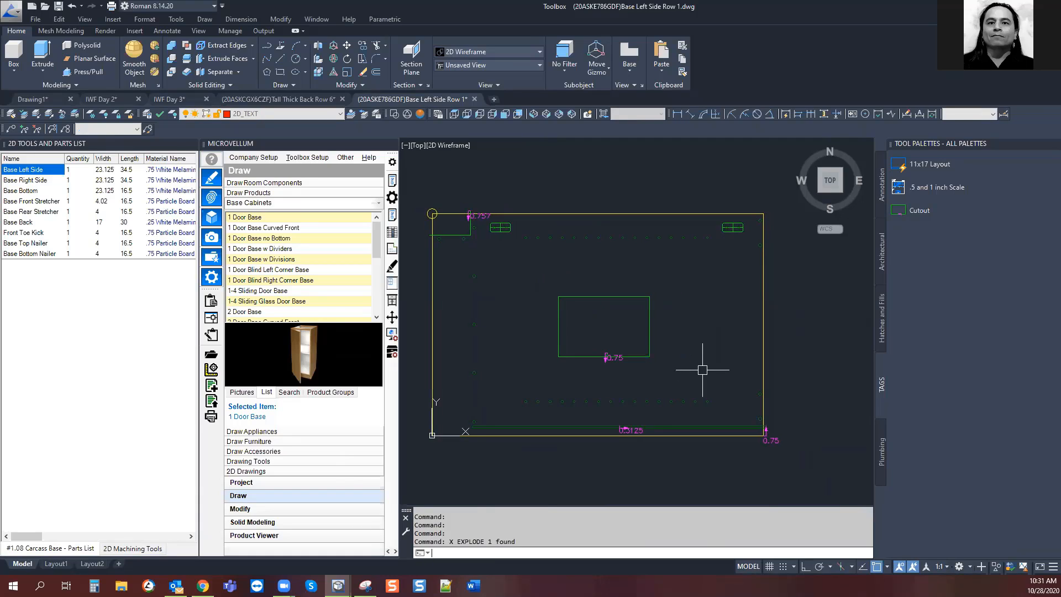
pyautogui.click(650, 323)
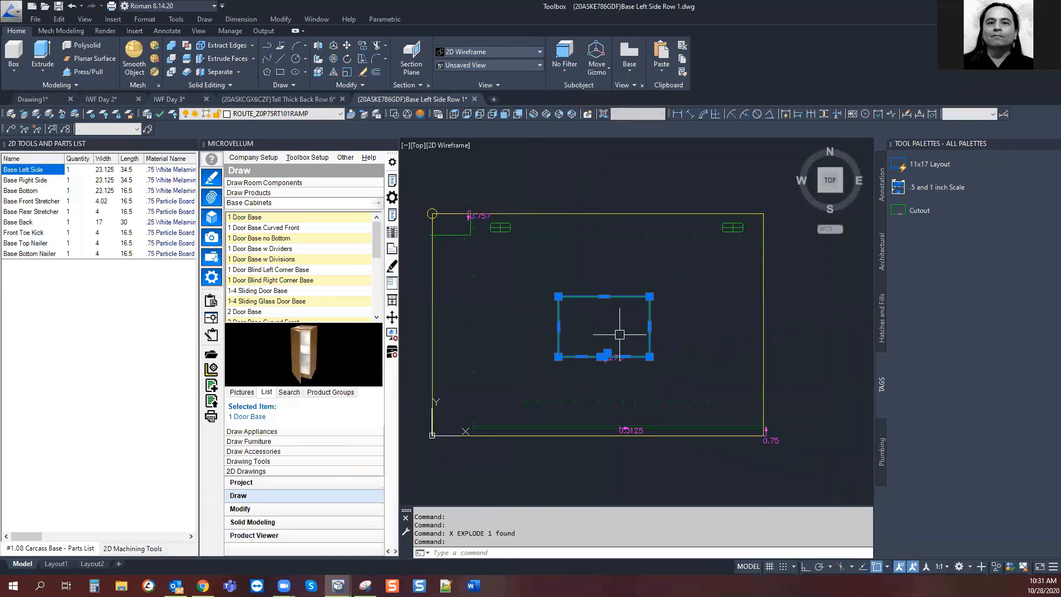
pyautogui.press('Escape')
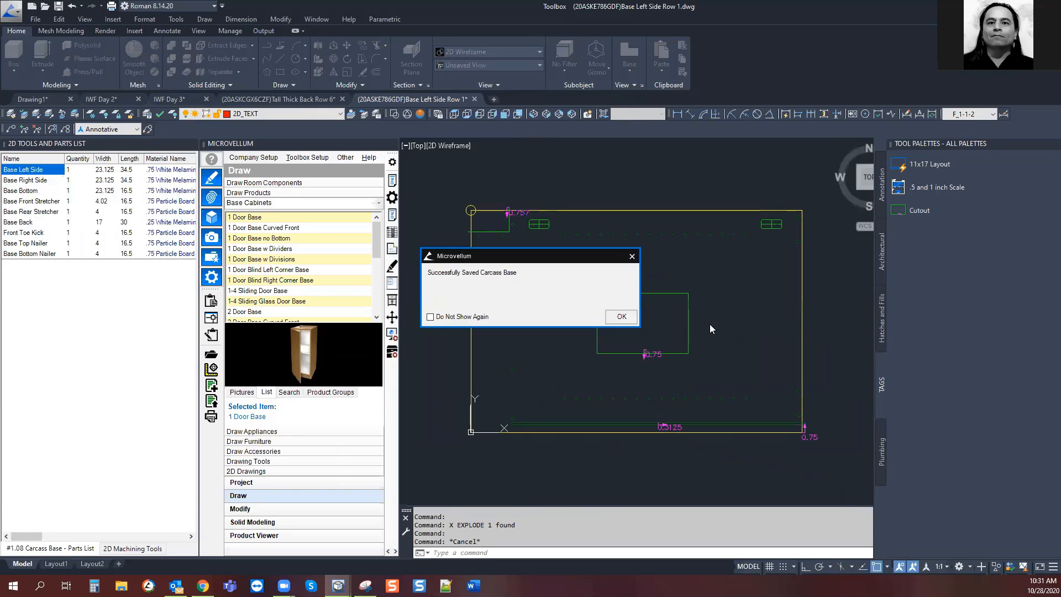
# Update the Base Left Side part from its drawing and redraw the 1 Door Base cabinet with the cutout
pyautogui.press('Return')
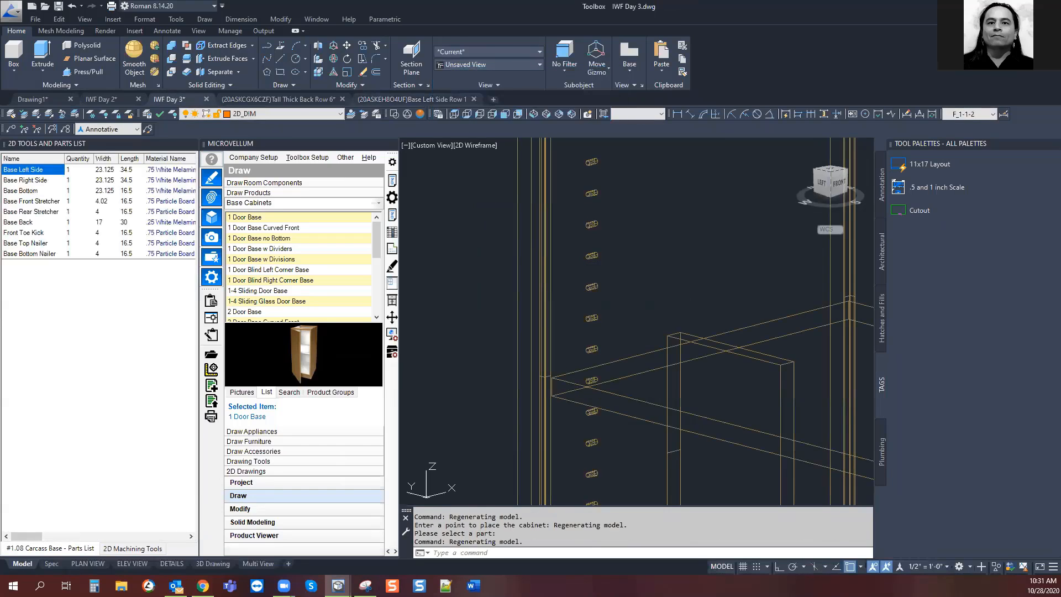
pyautogui.scroll(-3, 595, 248)
pyautogui.moveTo(663, 312); pyautogui.dragTo(510, 263, button='middle')
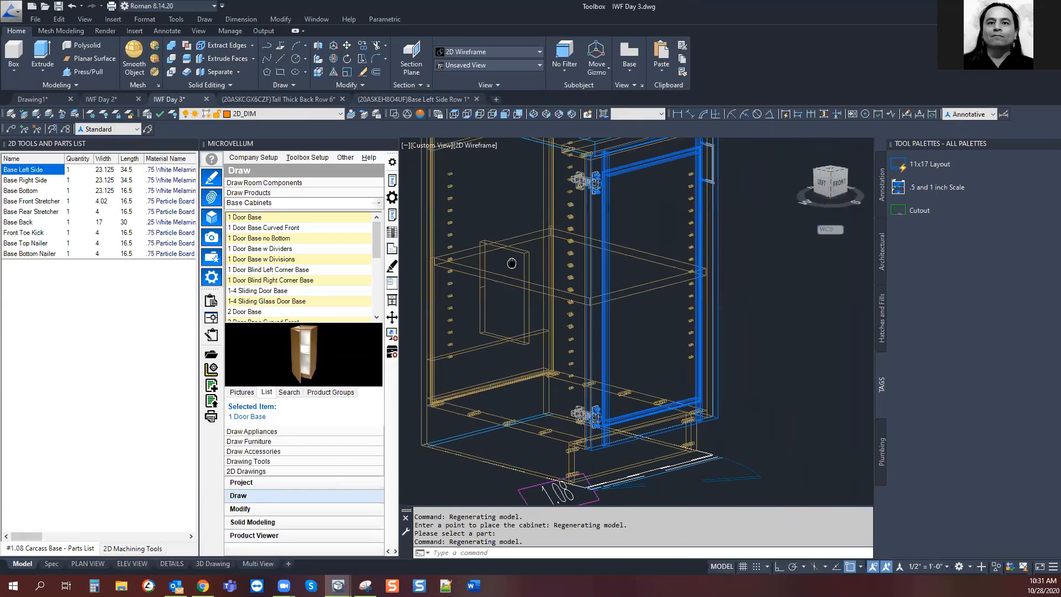
pyautogui.scroll(-1, 585, 316)
pyautogui.moveTo(584, 316); pyautogui.dragTo(598, 346, button='middle')
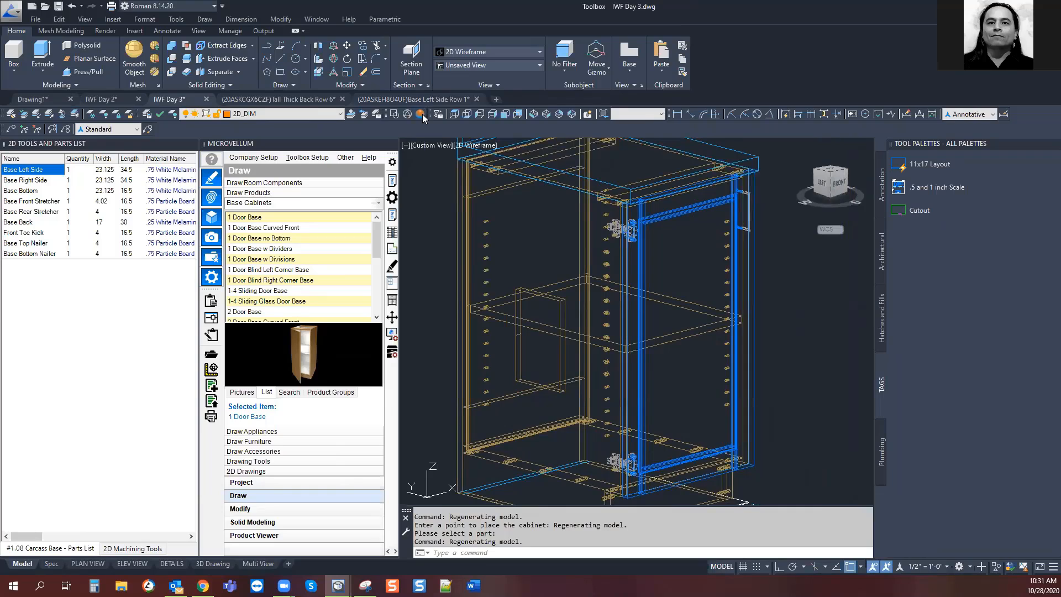
# Display the 3D model in the Conceptual visual style
pyautogui.click(421, 114)
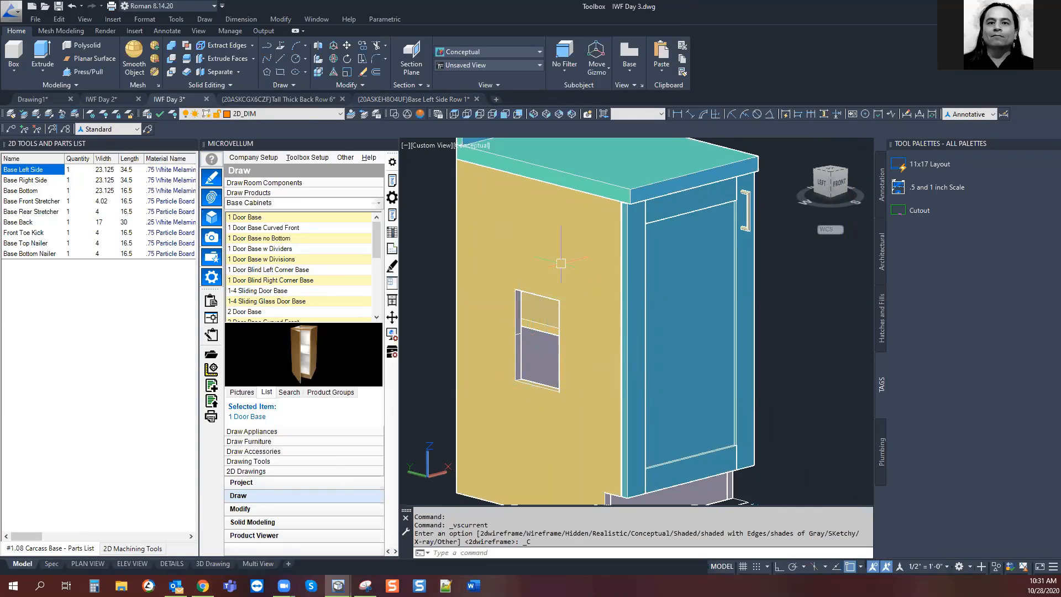
pyautogui.scroll(-5, 652, 333)
pyautogui.moveTo(653, 333); pyautogui.dragTo(536, 354, button='middle')
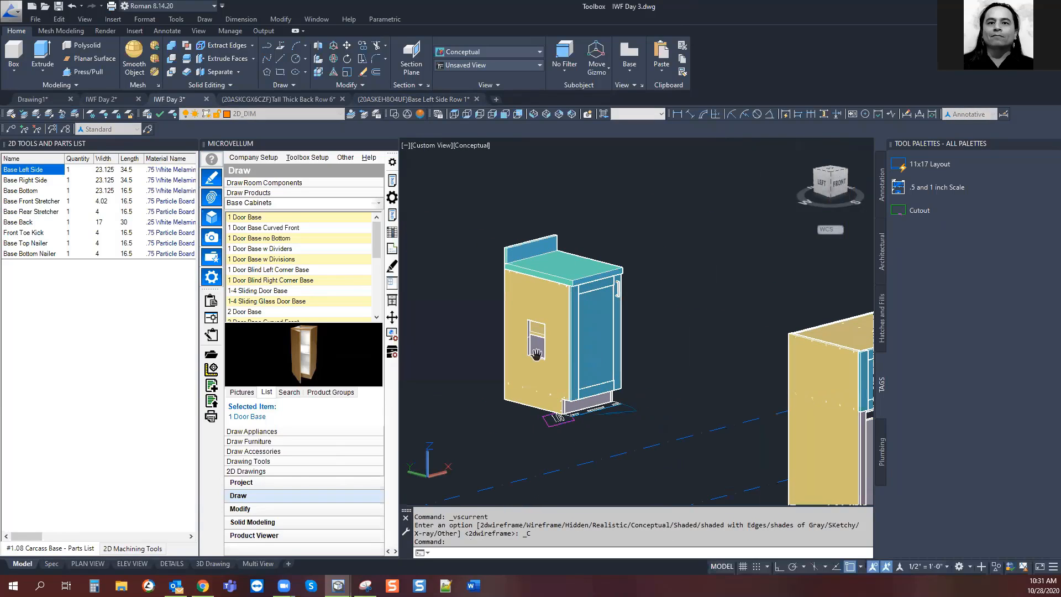
# Close the Base Left Side and Tall Thick Back part drawings without saving changes
pyautogui.click(476, 100)
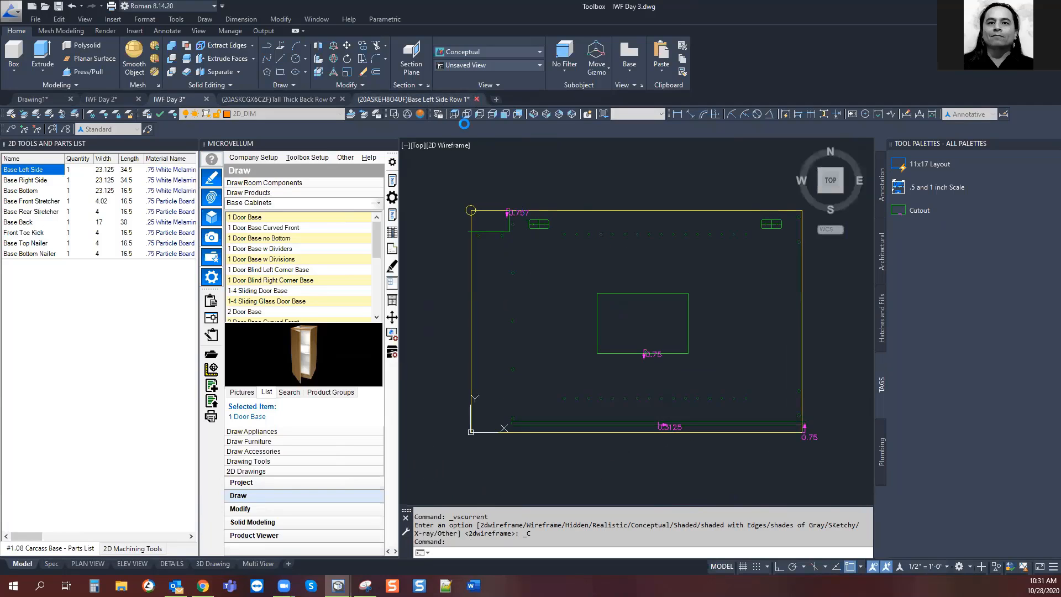
pyautogui.click(567, 322)
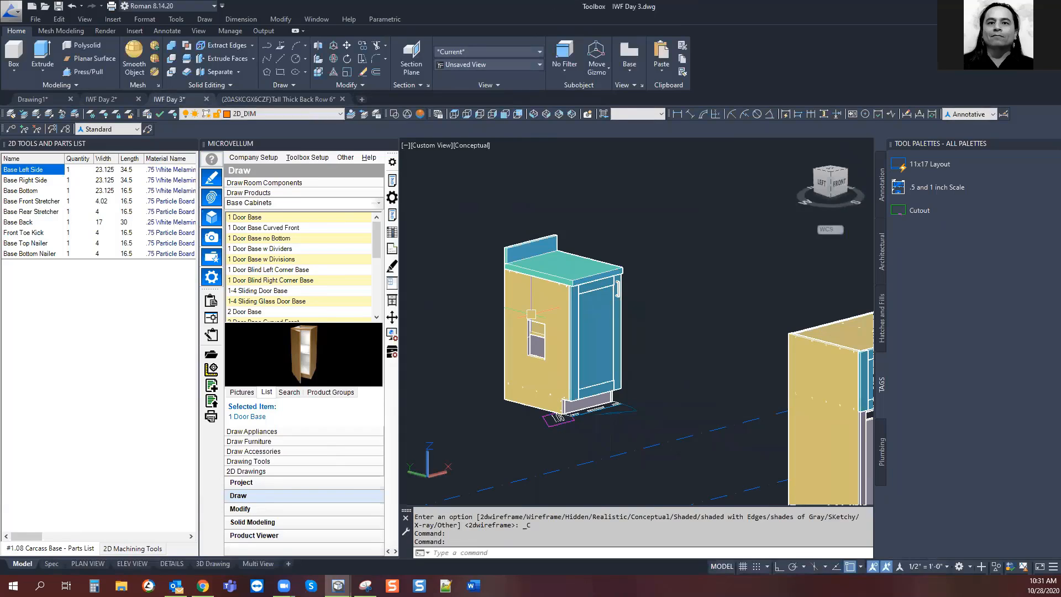
pyautogui.click(301, 100)
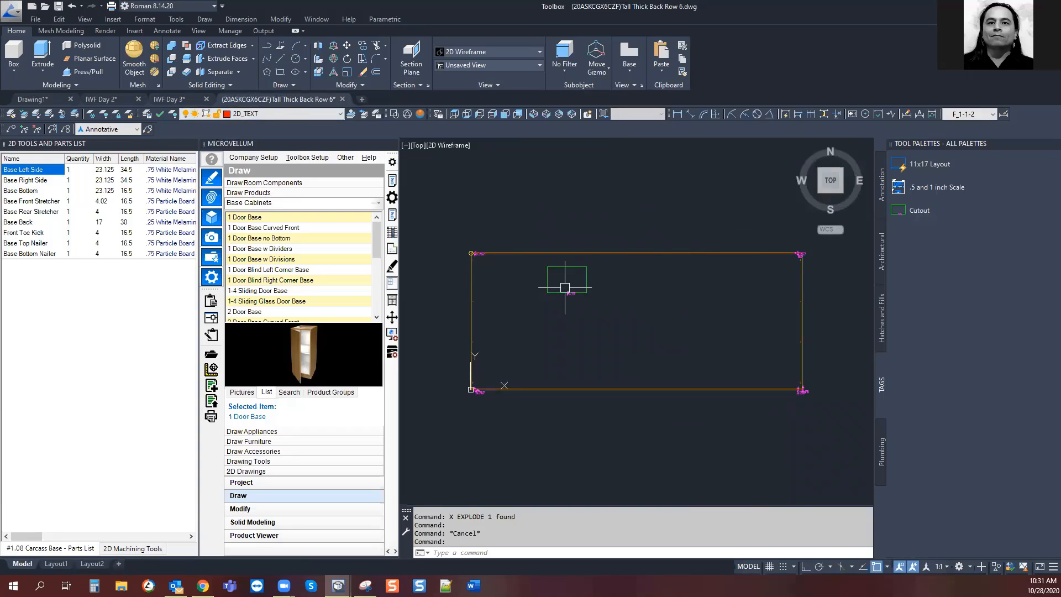
pyautogui.moveTo(710, 296); pyautogui.dragTo(707, 301, button='middle')
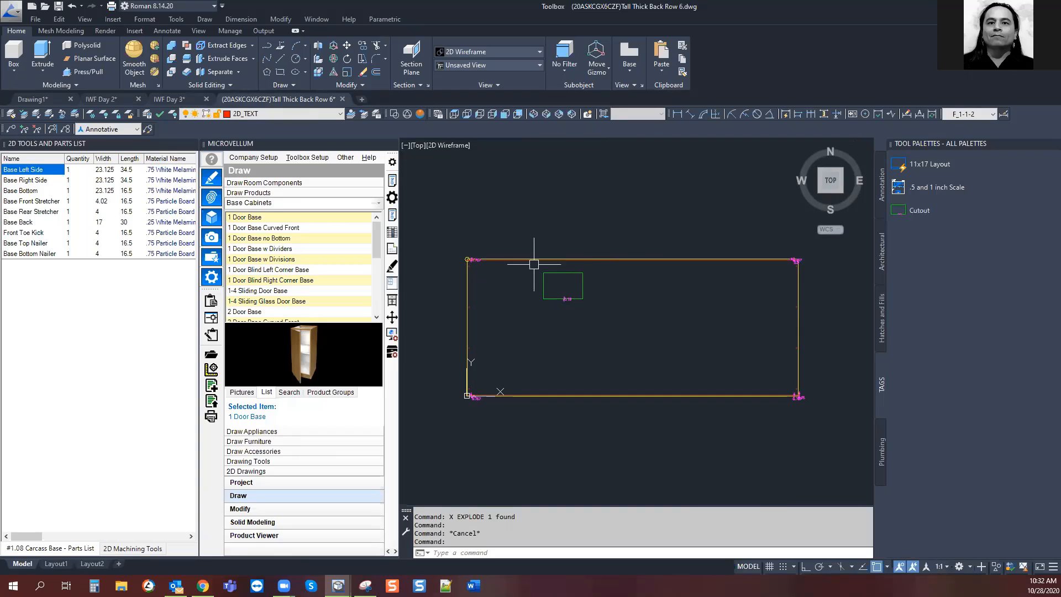
pyautogui.moveTo(569, 260); pyautogui.dragTo(561, 280, button='middle')
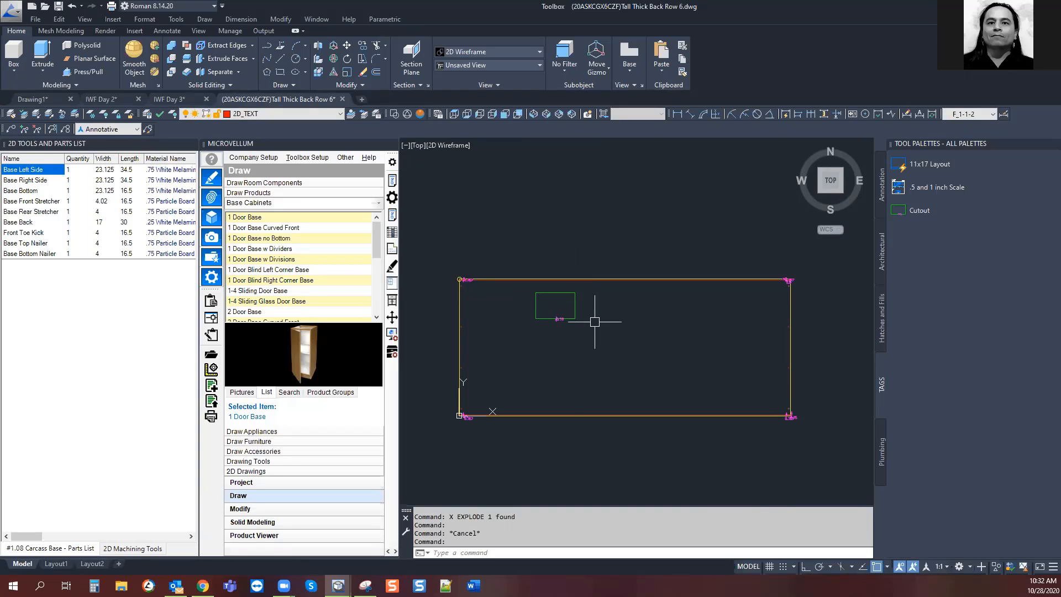
pyautogui.click(342, 100)
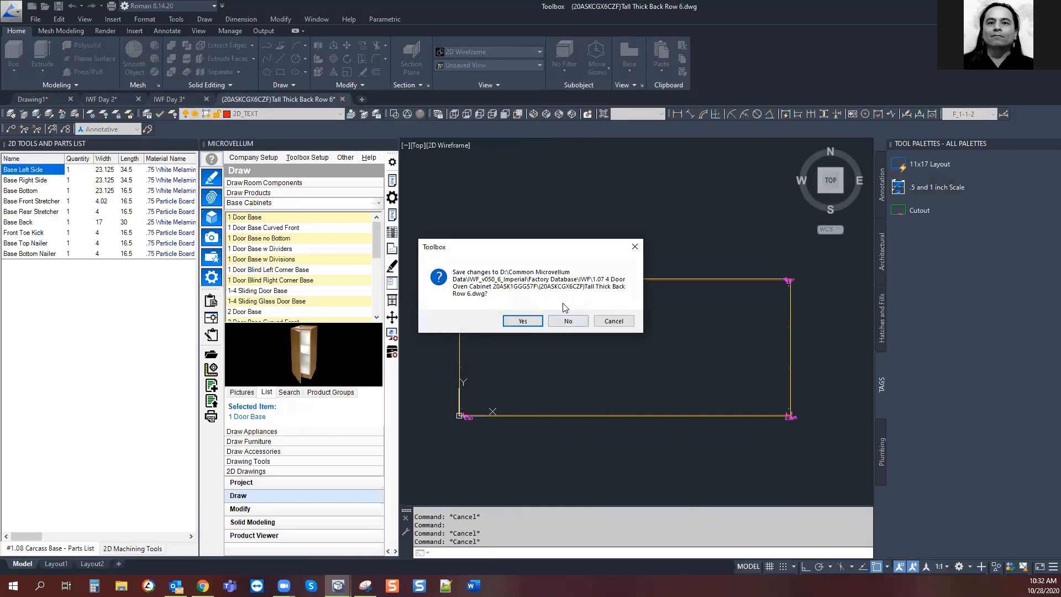
pyautogui.click(566, 321)
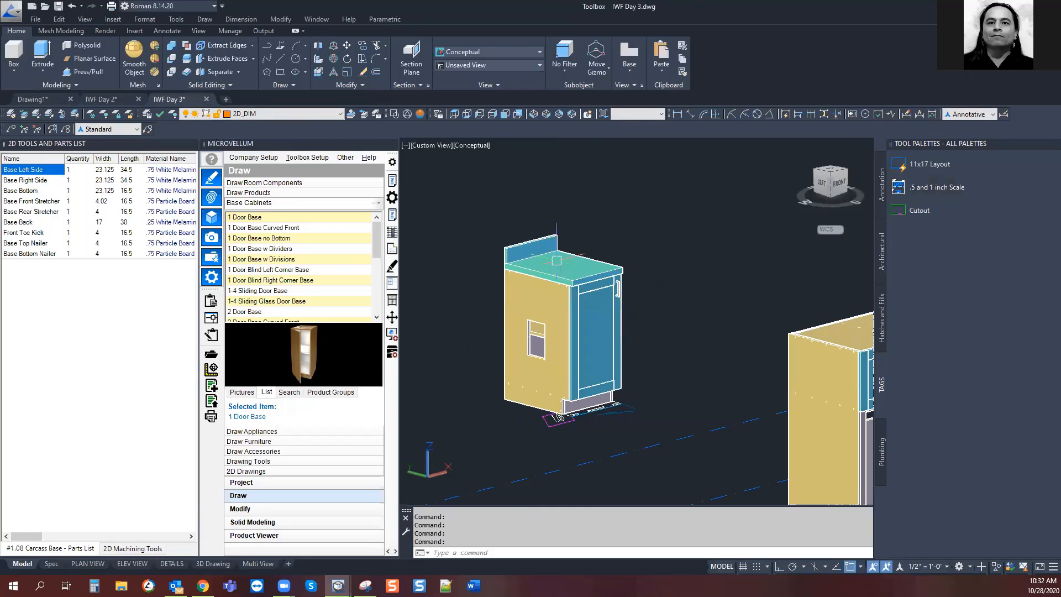
# Erase the 1 Door Base cabinet from the drawing with the MVERASE command
pyautogui.press('Escape')
pyautogui.press('Escape')
pyautogui.press('Escape')
pyautogui.press('Escape')
pyautogui.write('mverase')
pyautogui.press('Return')
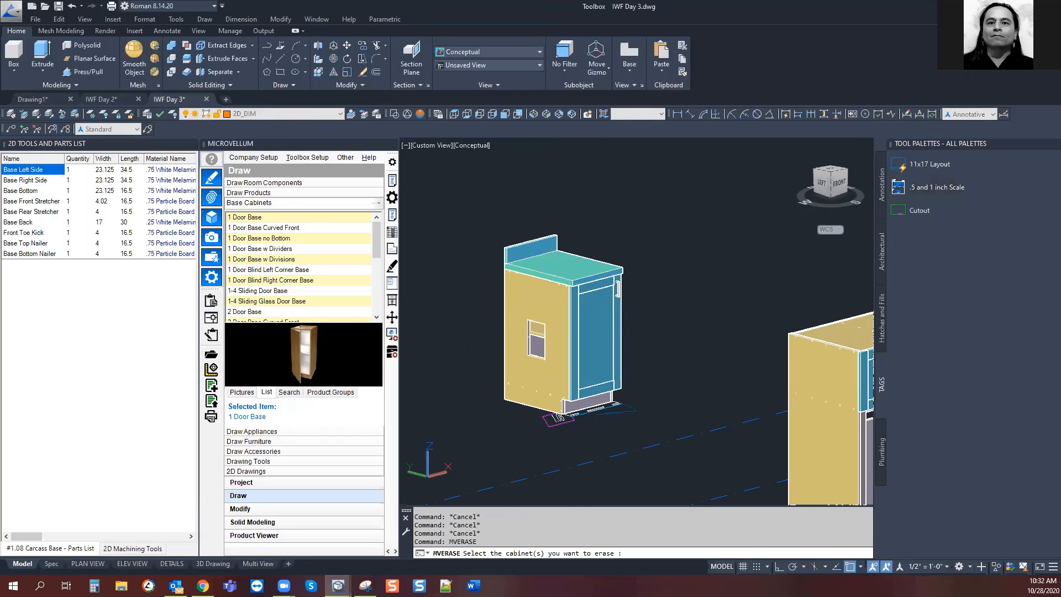
pyautogui.click(570, 323)
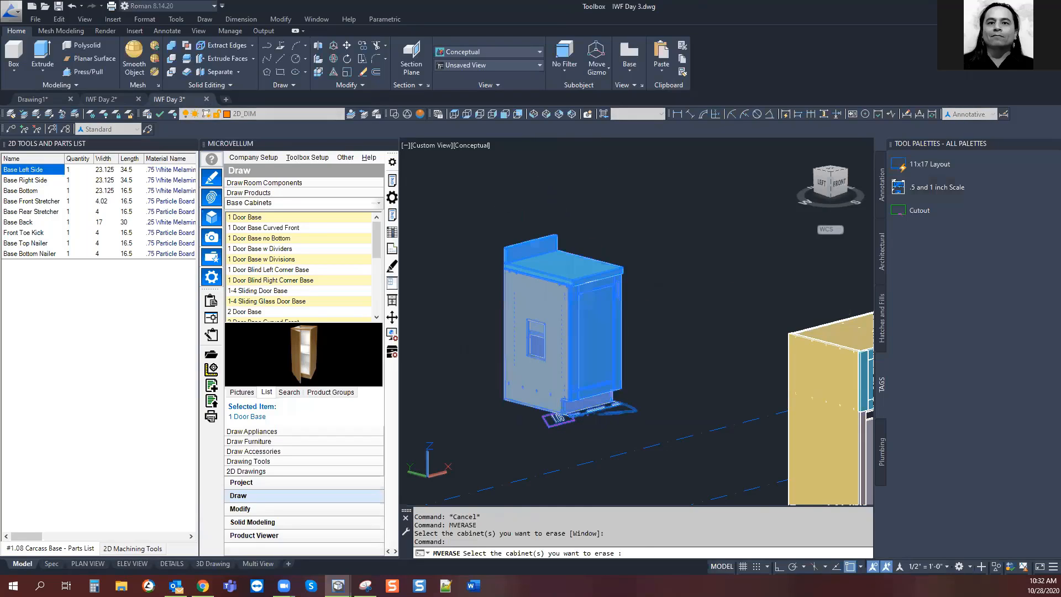
pyautogui.press('Return')
pyautogui.click(586, 319)
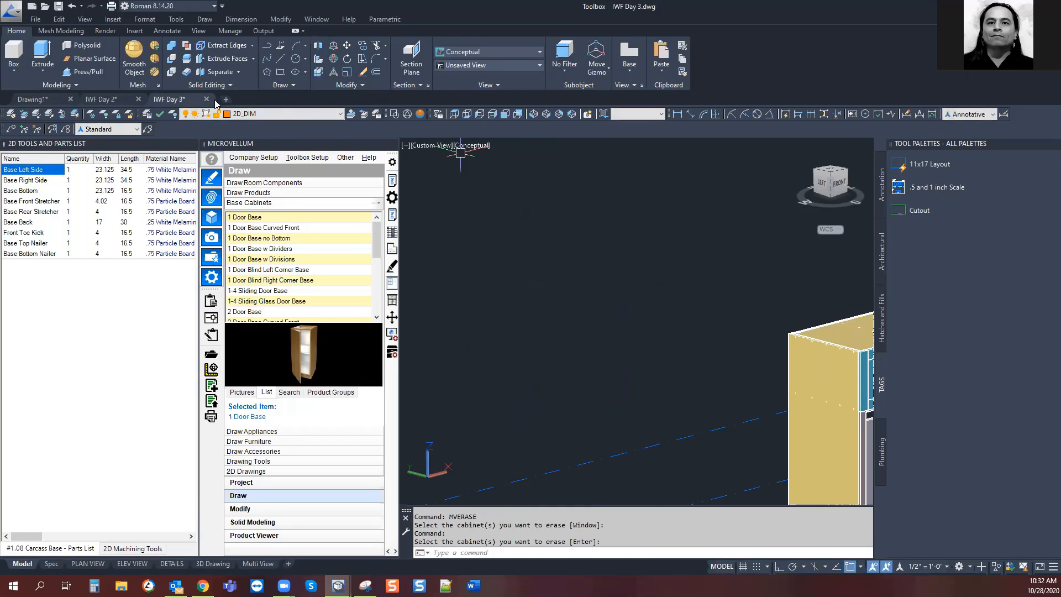
# Close the 2D tools and parts list palette and open the design data of the 4 Door Oven Cabinet
pyautogui.moveTo(602, 333); pyautogui.dragTo(380, 196, button='middle')
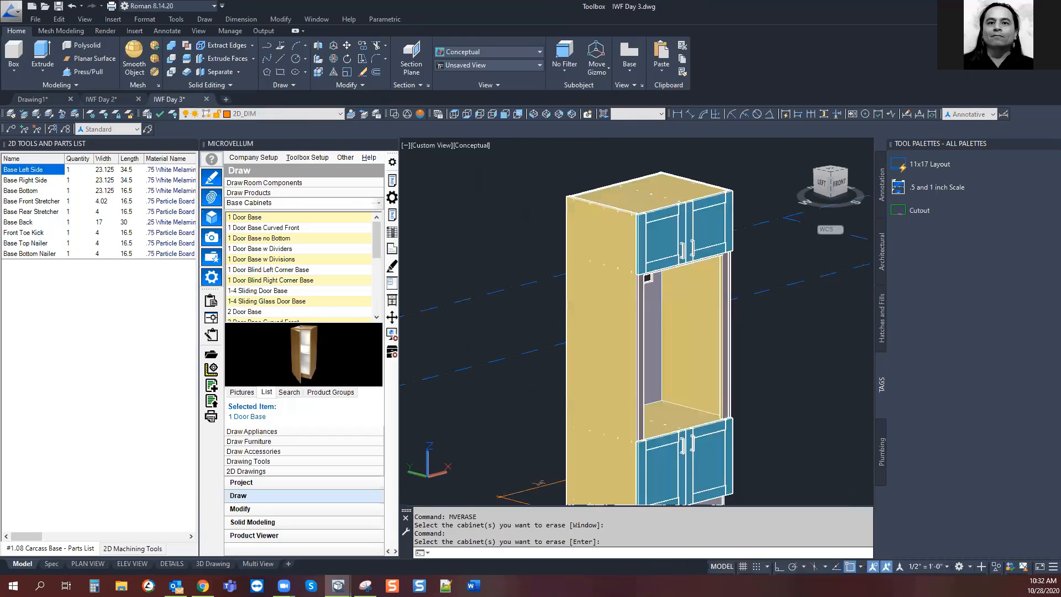
pyautogui.scroll(-2, 387, 194)
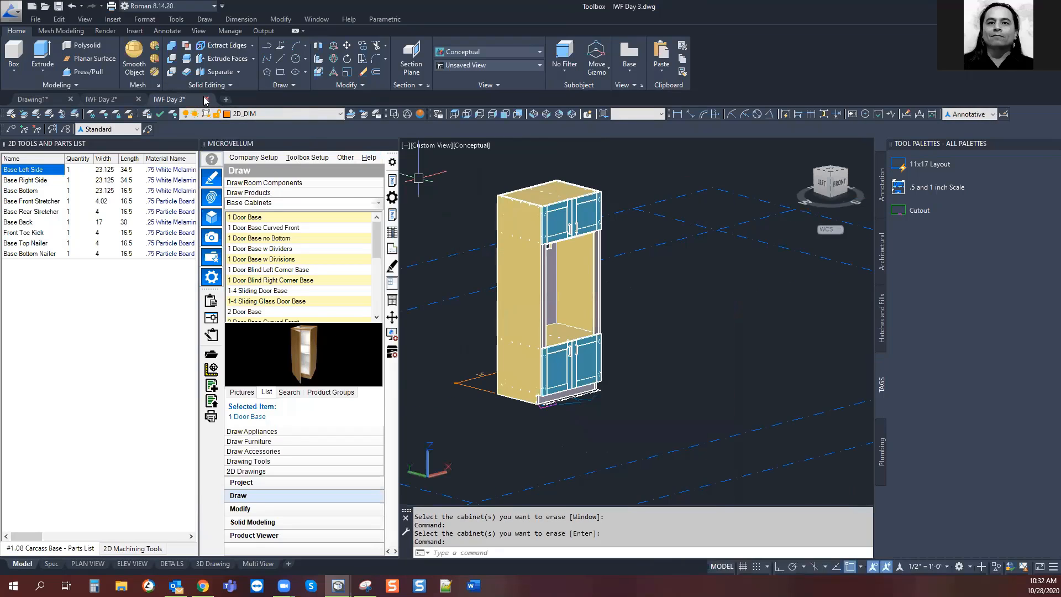
pyautogui.scroll(3, 488, 303)
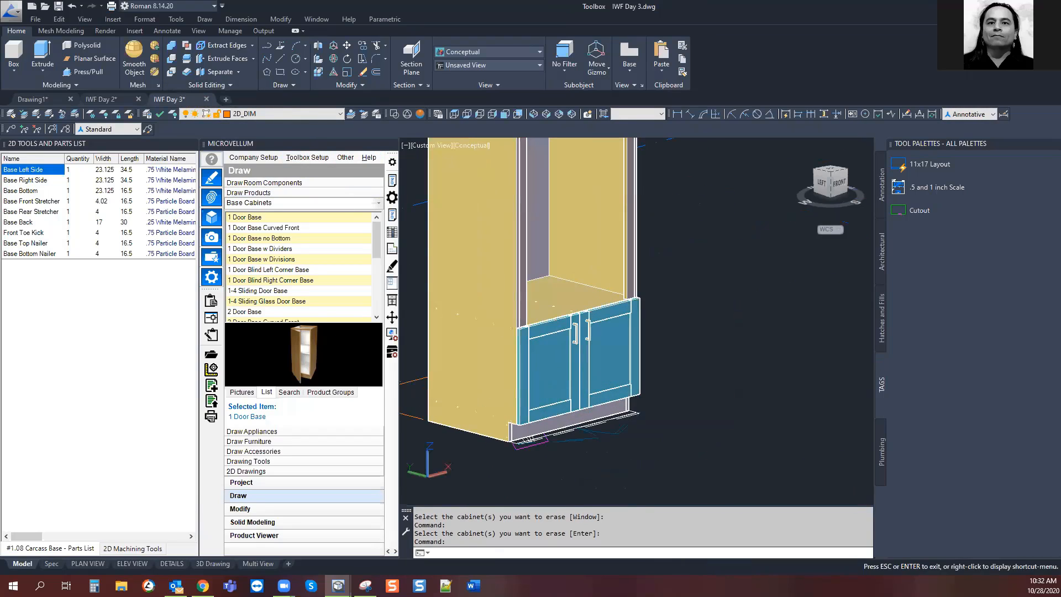
pyautogui.scroll(-2, 601, 372)
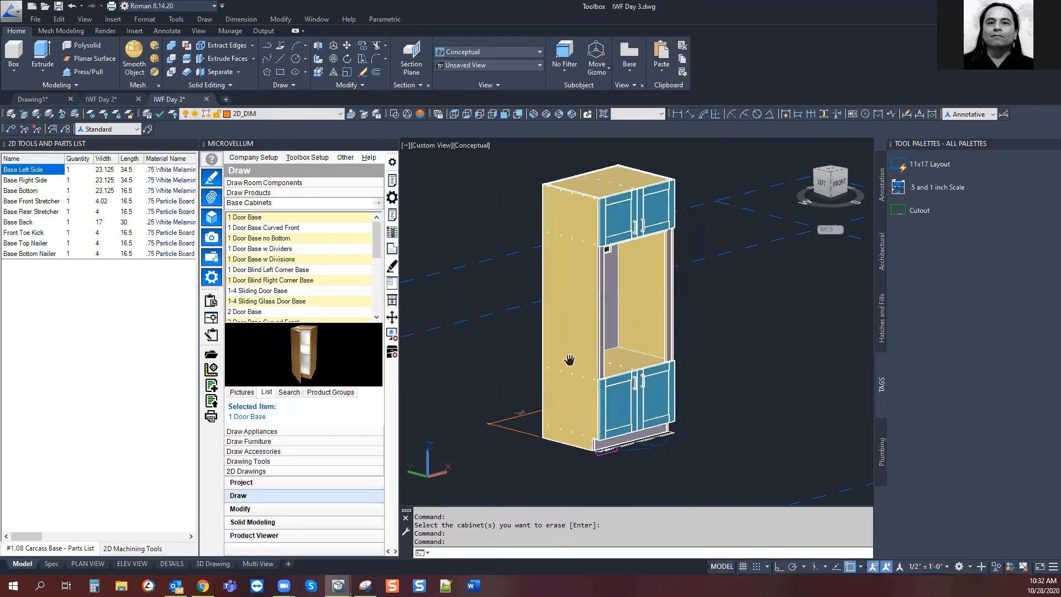
pyautogui.click(192, 144)
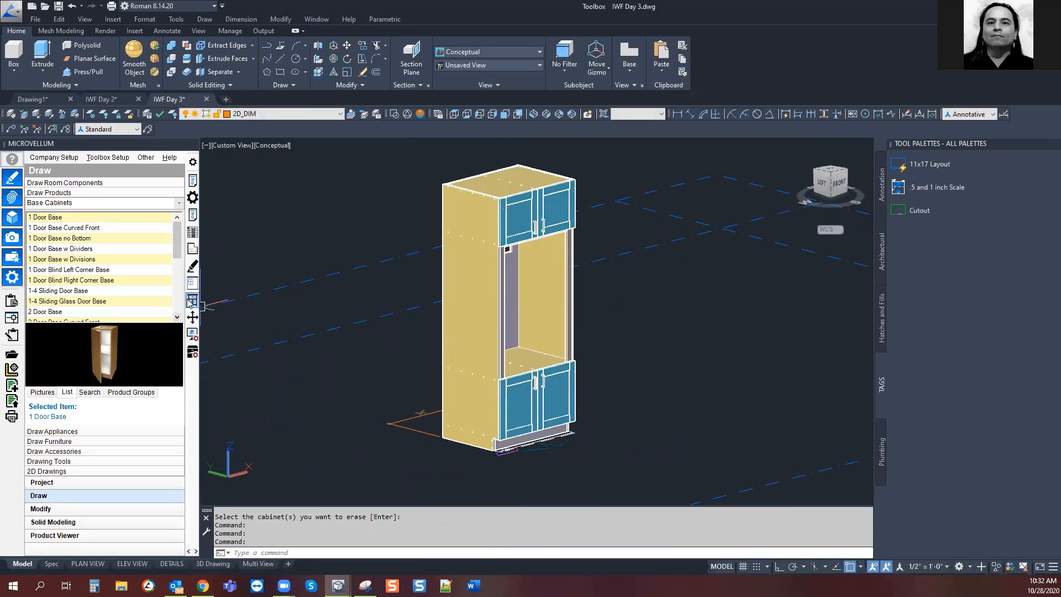
pyautogui.click(192, 249)
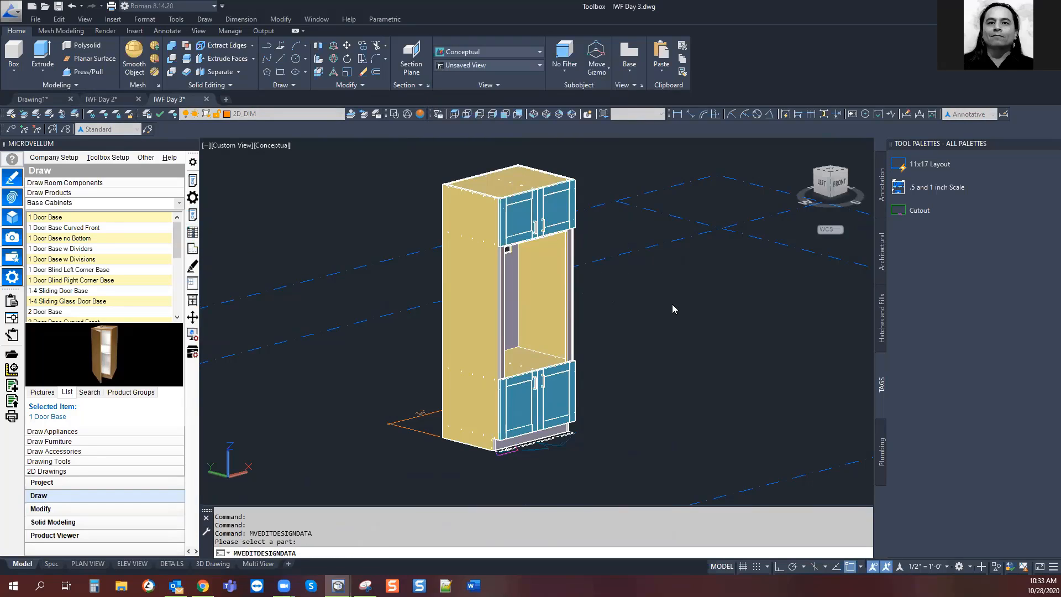
pyautogui.click(508, 315)
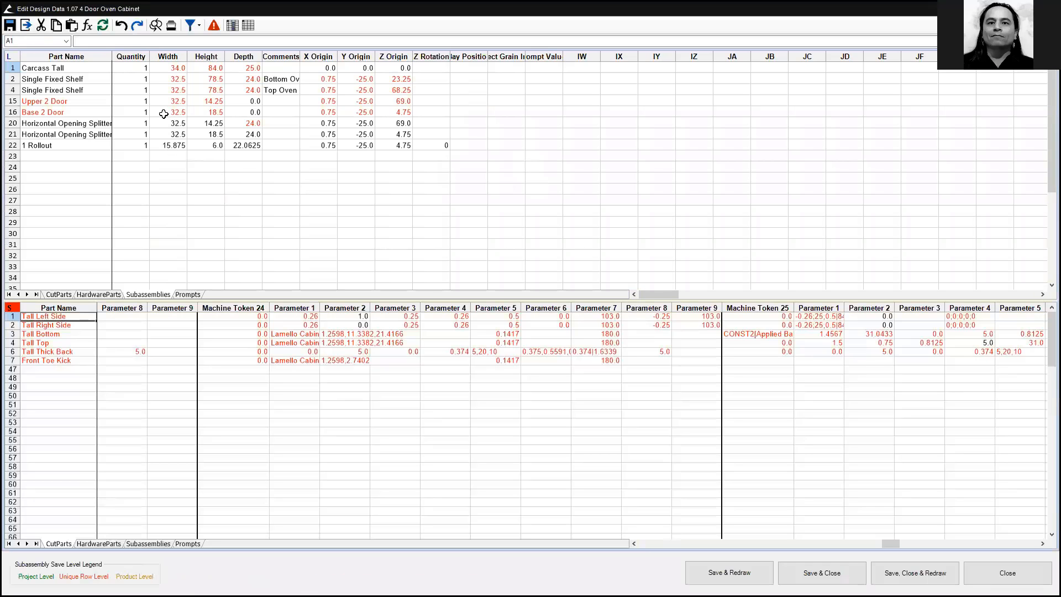
# Examine the splitter widths and the Tall Top's Machine Token 24 Parameter 1 formula in the design data, leaving the formula unapplied
pyautogui.click(164, 124)
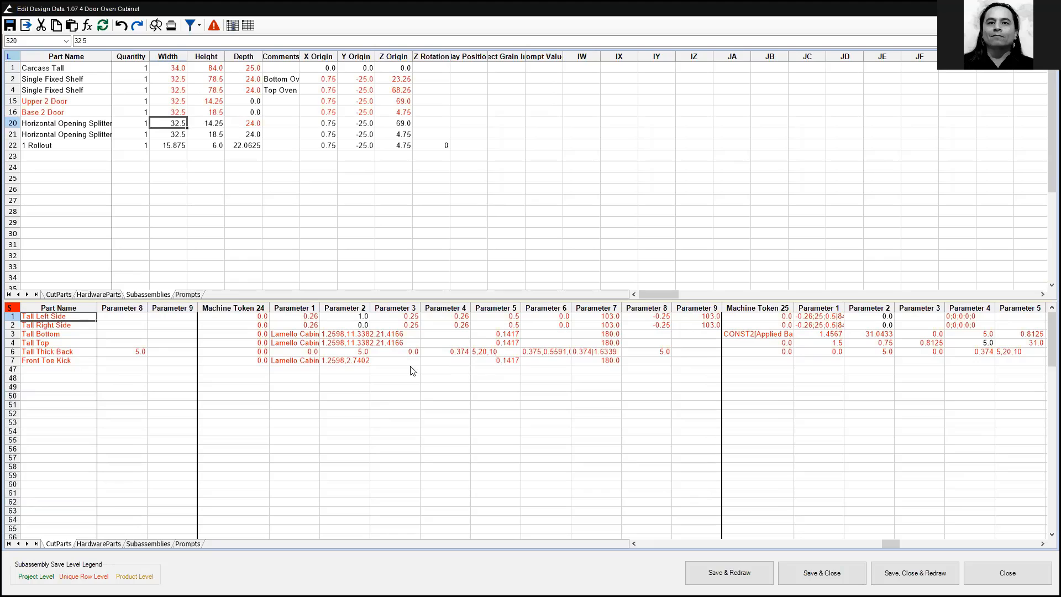
pyautogui.click(291, 341)
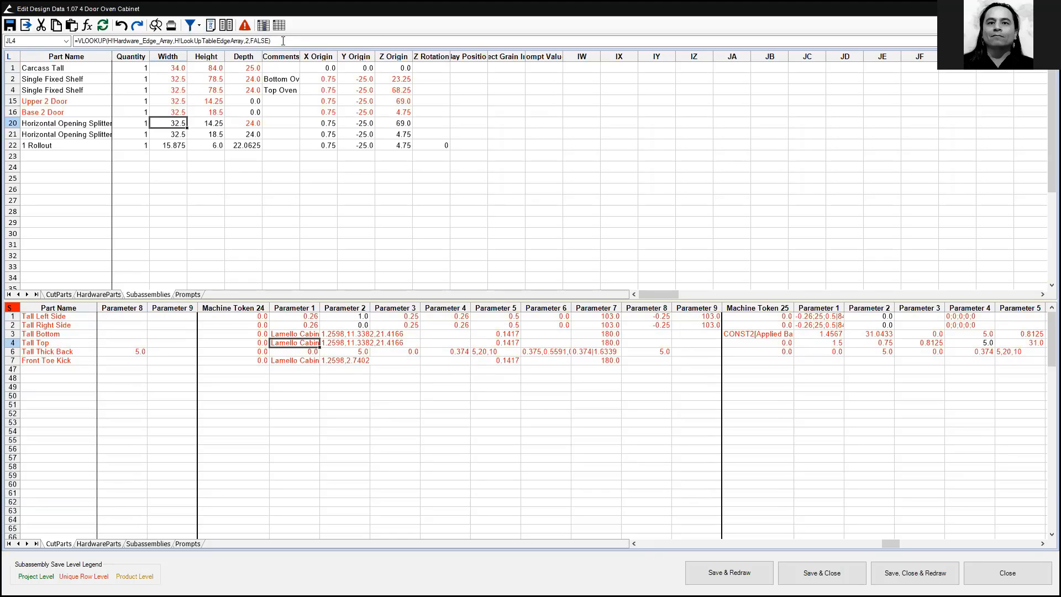
pyautogui.moveTo(270, 41); pyautogui.dragTo(75, 41)
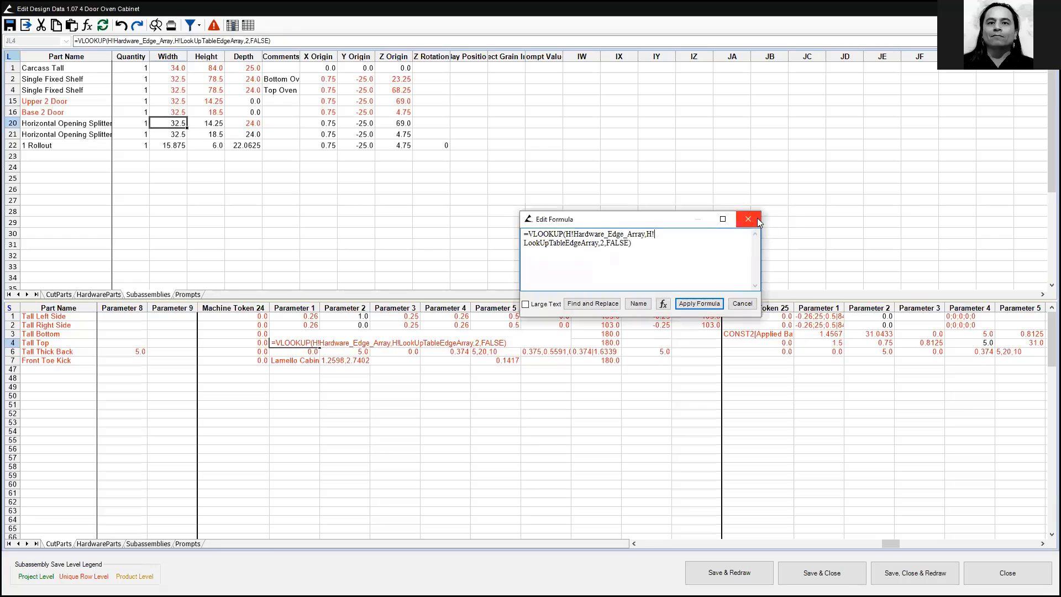
pyautogui.click(748, 219)
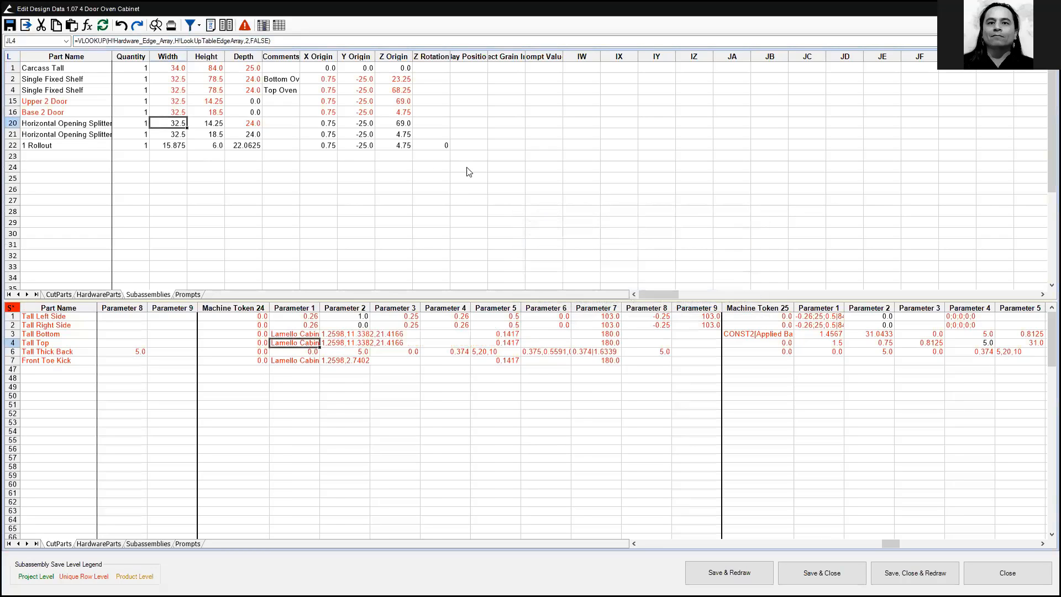
pyautogui.click(180, 135)
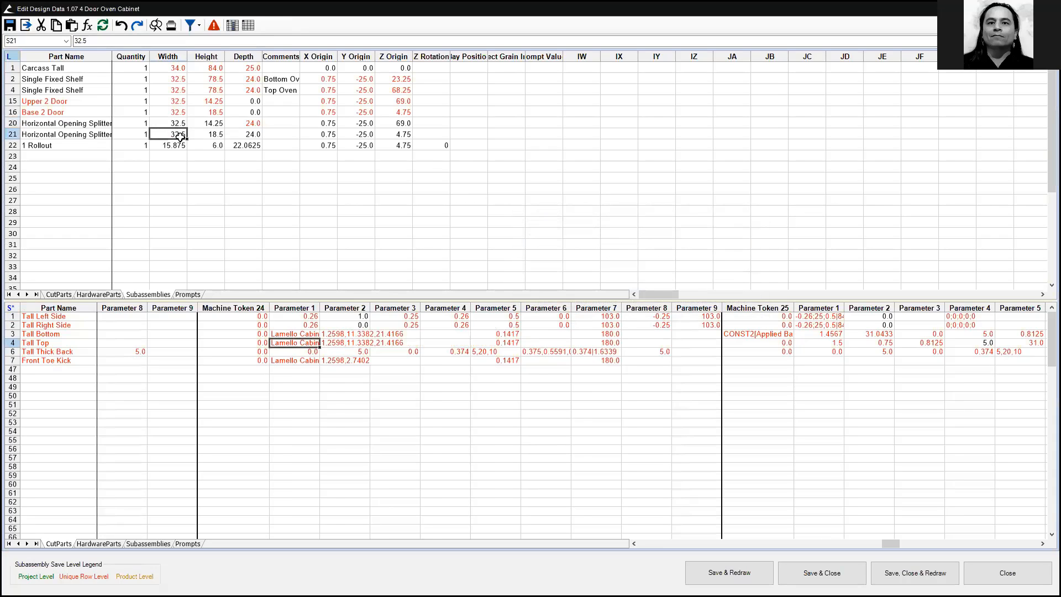
# Examine the width, height and depth values of the two horizontal opening splitters and the 1 Rollout in the Subassemblies rows
pyautogui.click(214, 136)
pyautogui.click(208, 145)
pyautogui.click(174, 145)
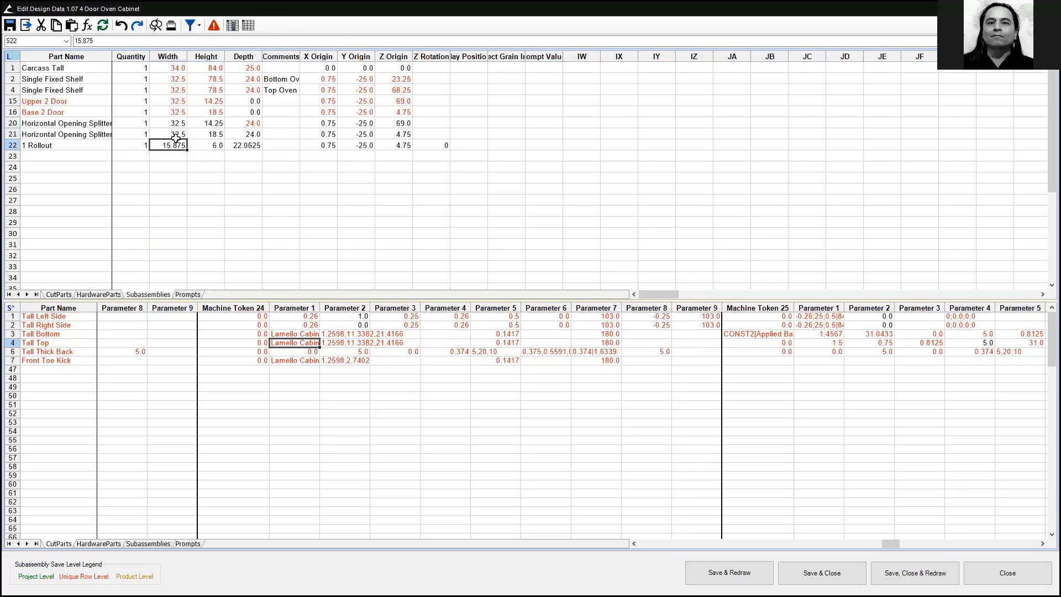
pyautogui.click(177, 134)
pyautogui.click(177, 124)
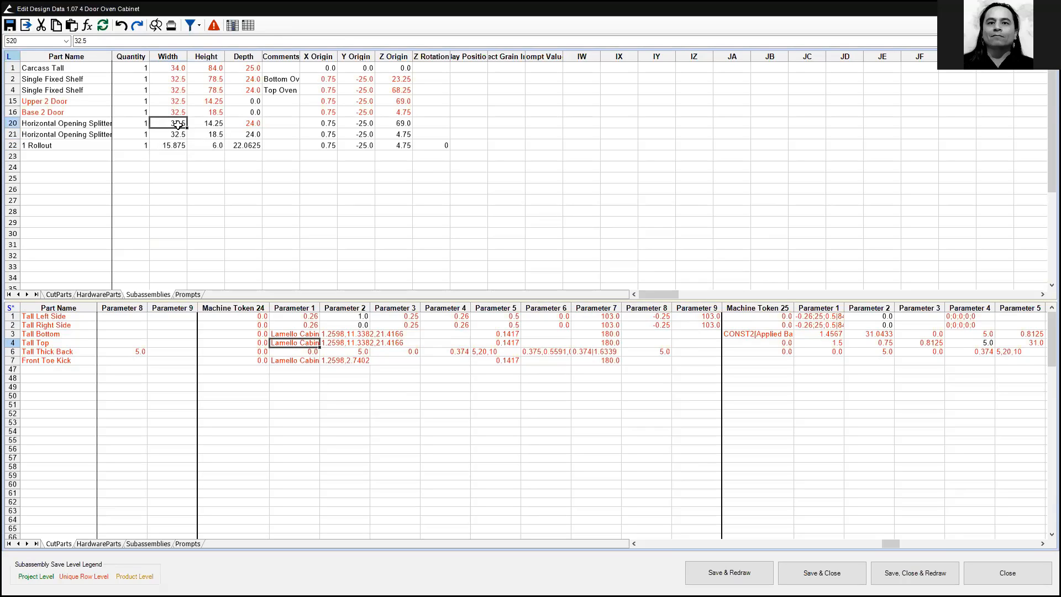
pyautogui.click(217, 125)
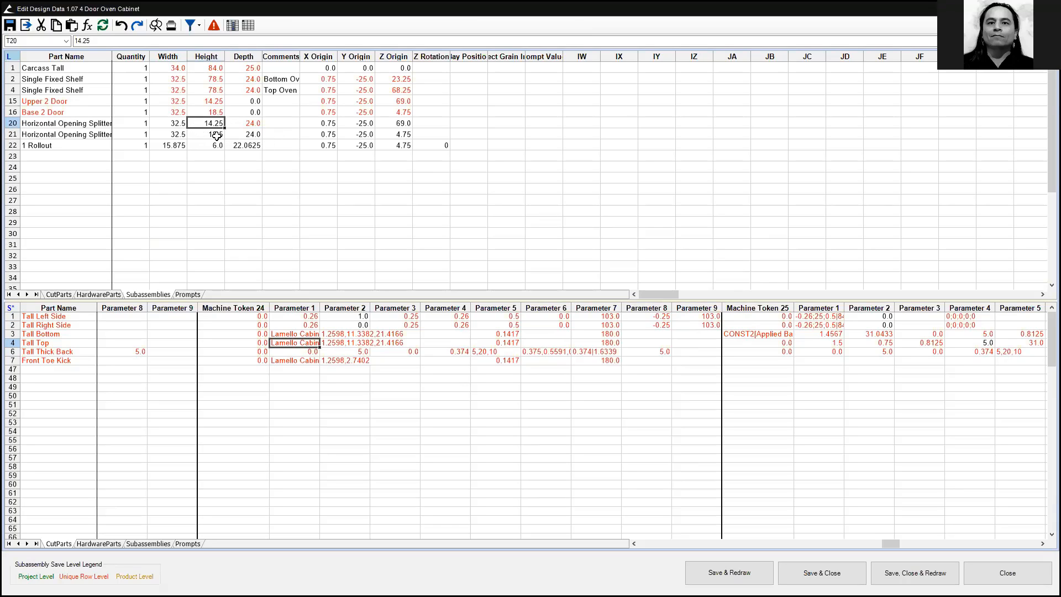
pyautogui.click(268, 176)
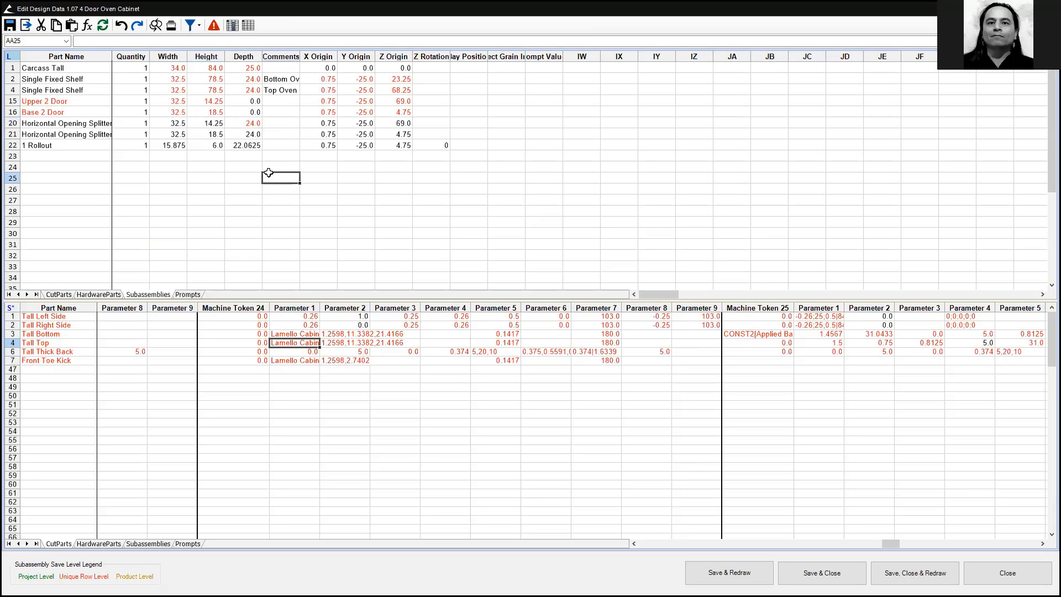
pyautogui.click(248, 124)
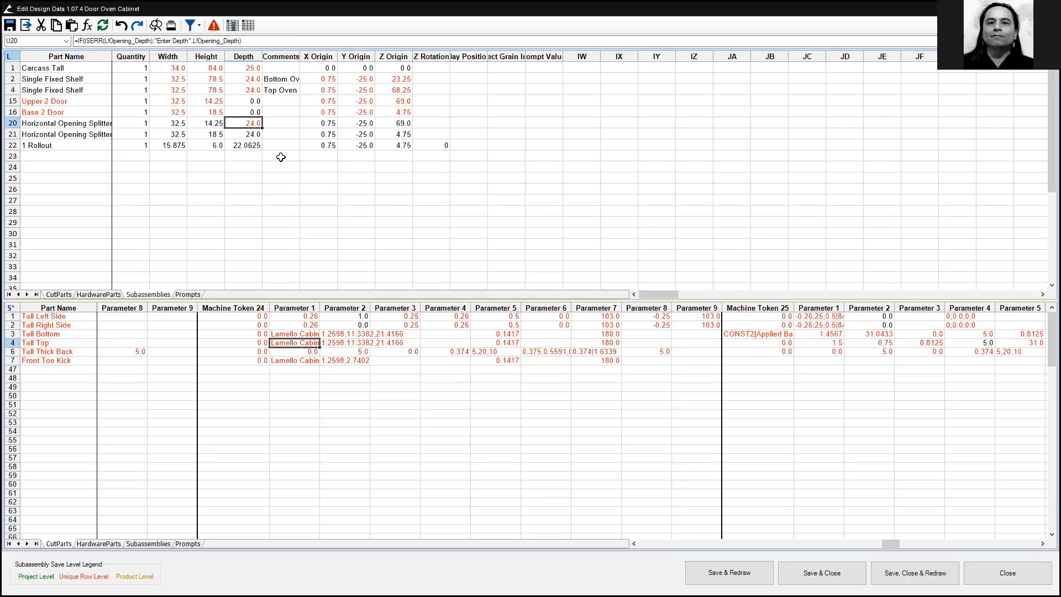
# Compare the width formulas of the Upper 2 Door and Base 2 Door with the widths of the two horizontal opening splitters
pyautogui.click(166, 123)
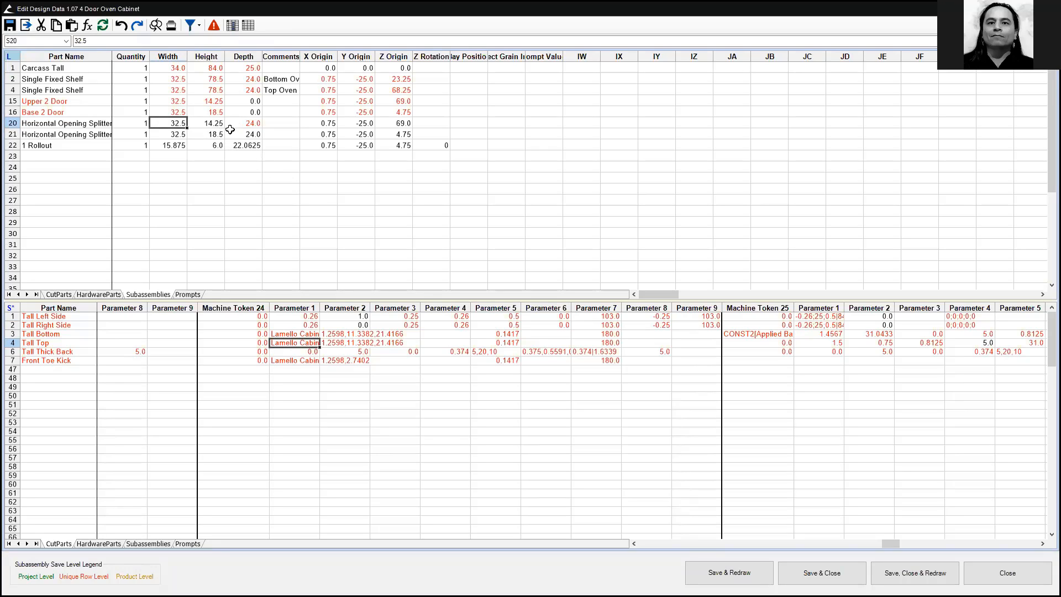
pyautogui.click(178, 101)
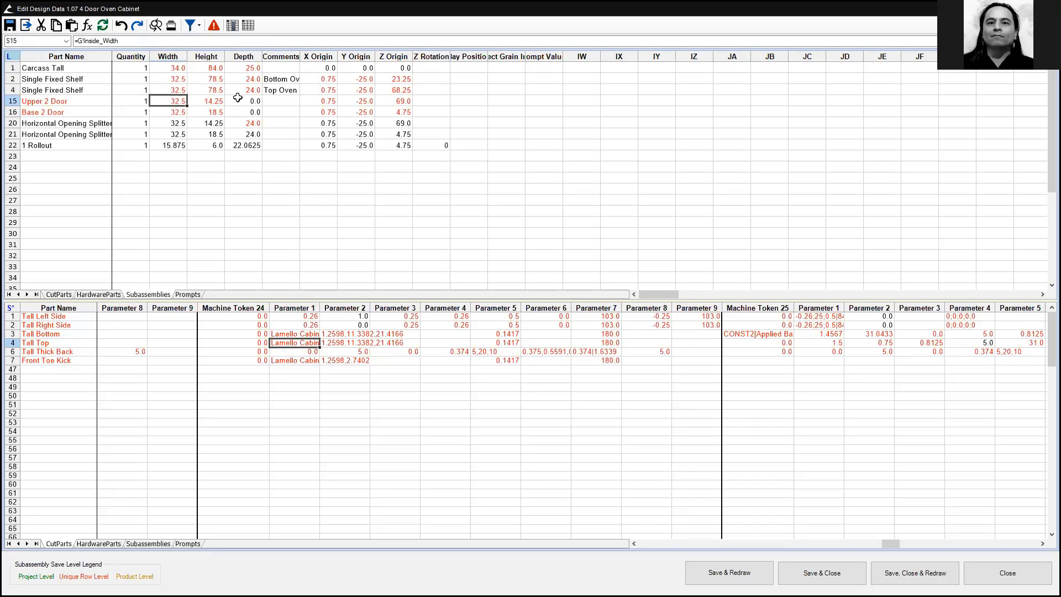
pyautogui.click(171, 112)
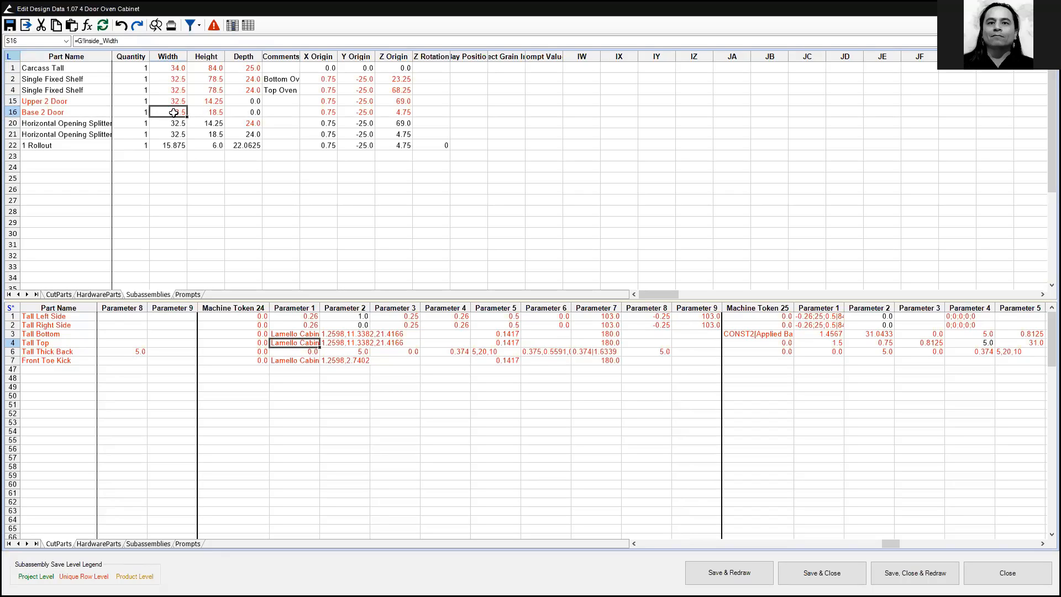
pyautogui.click(176, 136)
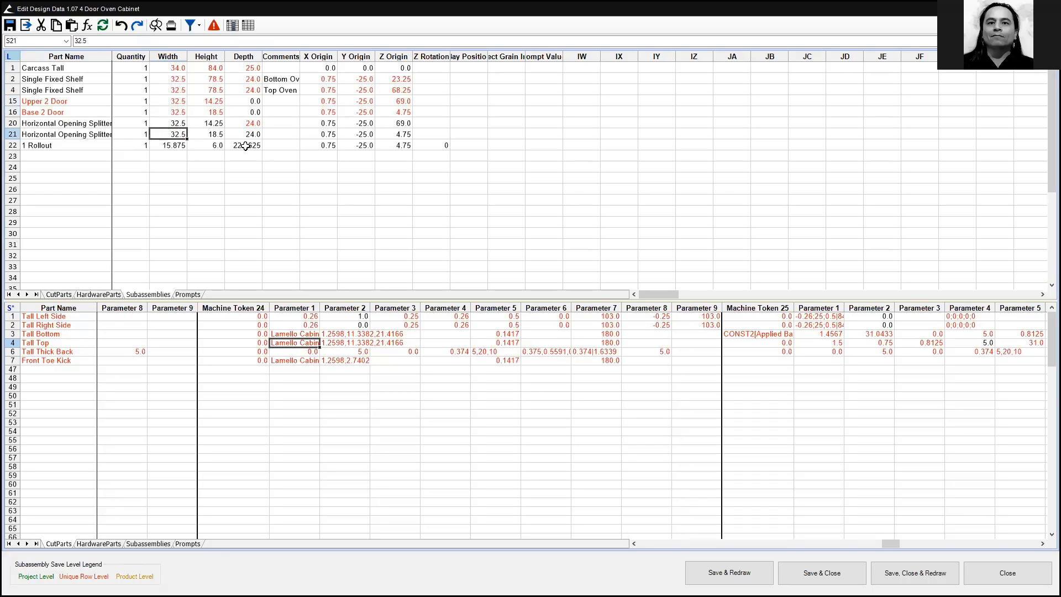
pyautogui.click(168, 115)
pyautogui.click(173, 134)
pyautogui.click(172, 124)
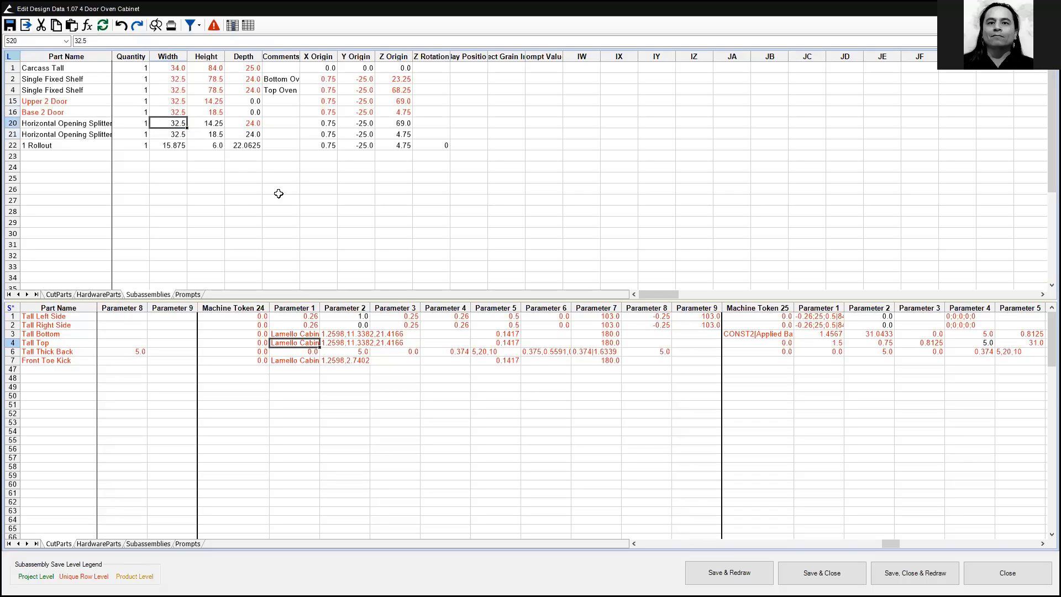
# Fill the Base 2 Door's width formula =G!Inside_Width down into both Horizontal Opening Splitter rows
pyautogui.click(172, 109)
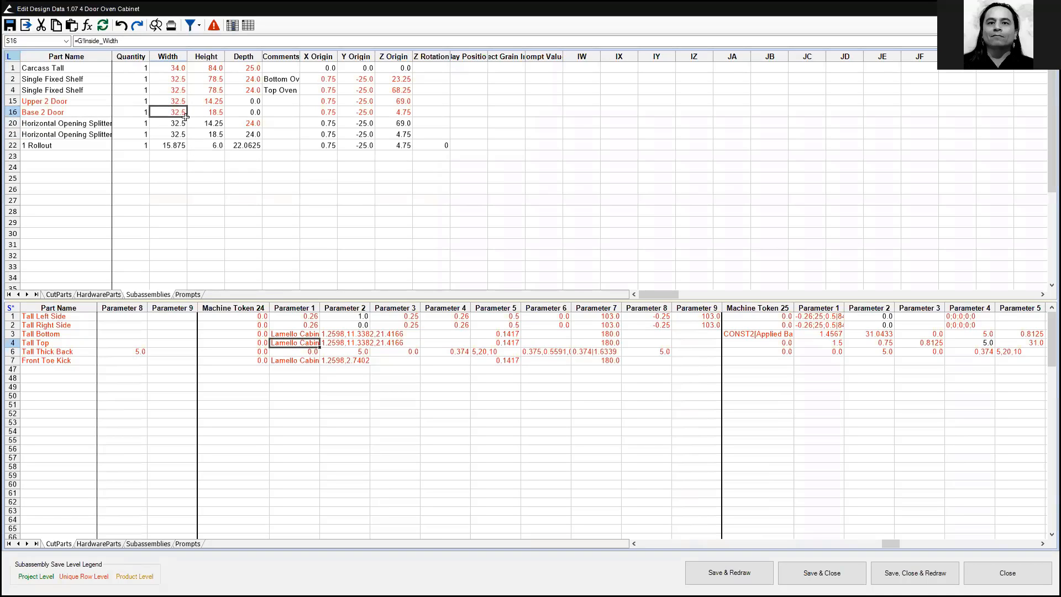
pyautogui.moveTo(186, 120); pyautogui.dragTo(179, 136)
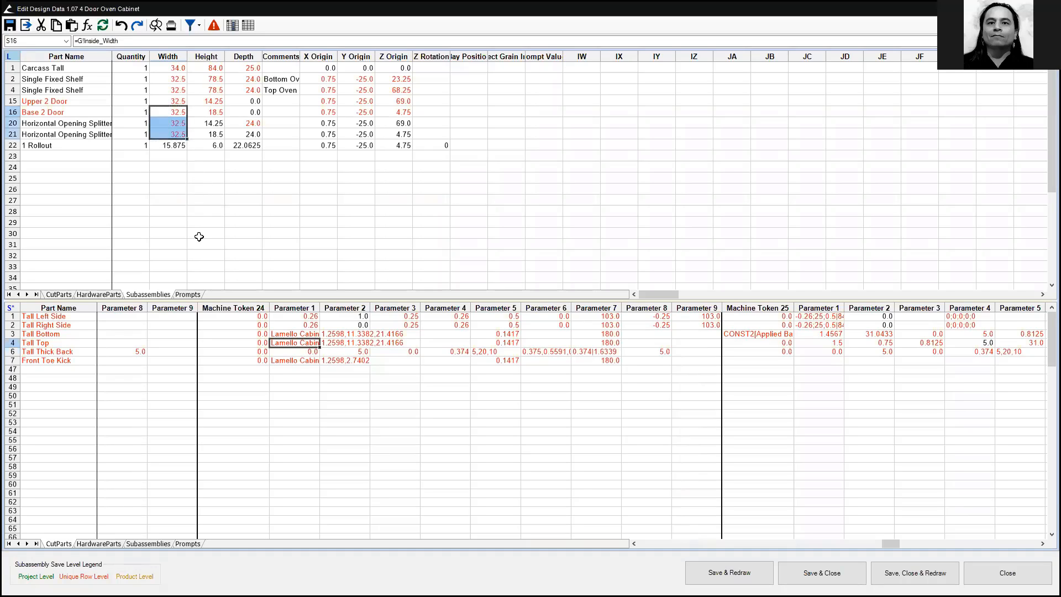
pyautogui.click(178, 133)
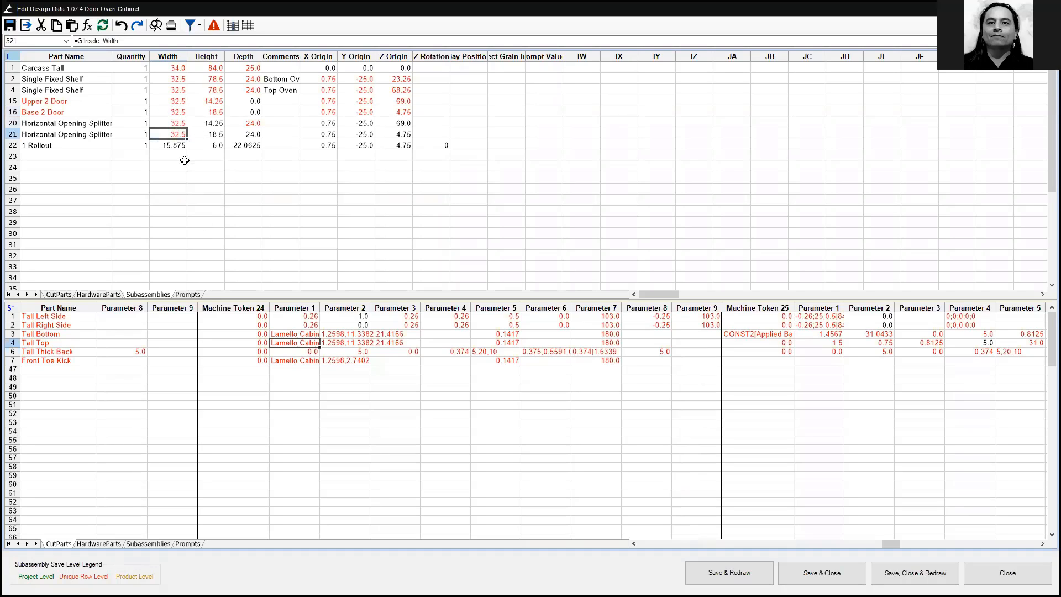
pyautogui.click(243, 200)
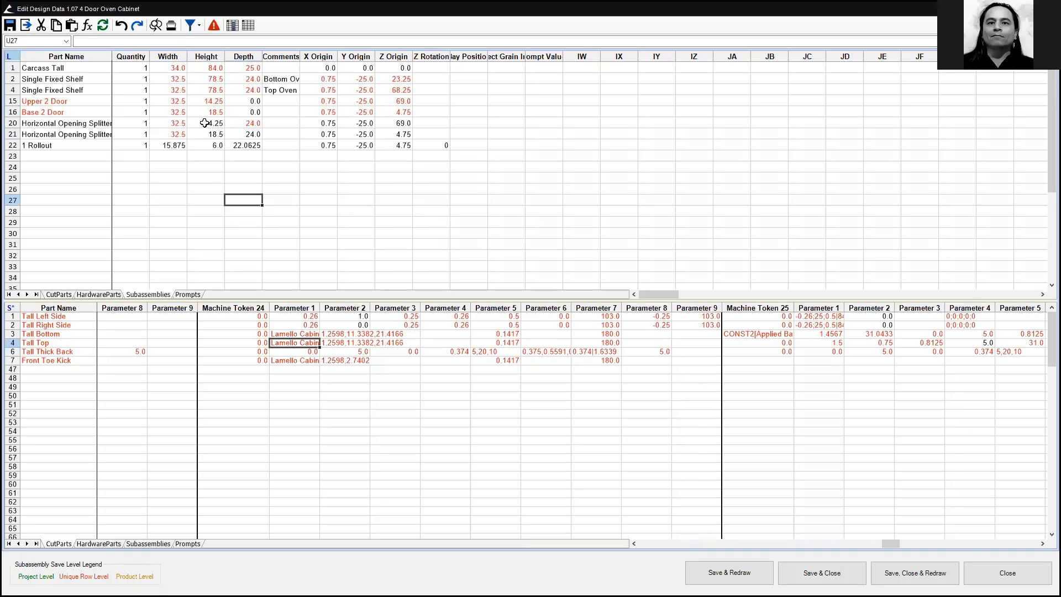
# Copy the Upper 2 Door's =Inside_Top_Height to the row 20 splitter's height and the Base 2 Door's =Inside_Bottom_Height to the row 21 splitter's
pyautogui.click(205, 123)
pyautogui.click(216, 101)
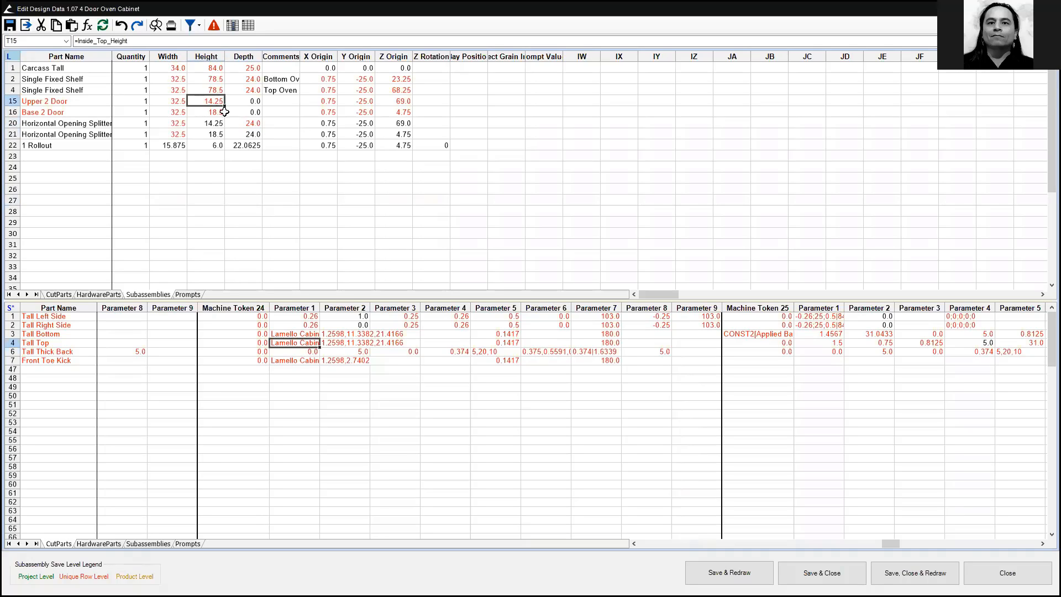
pyautogui.click(215, 124)
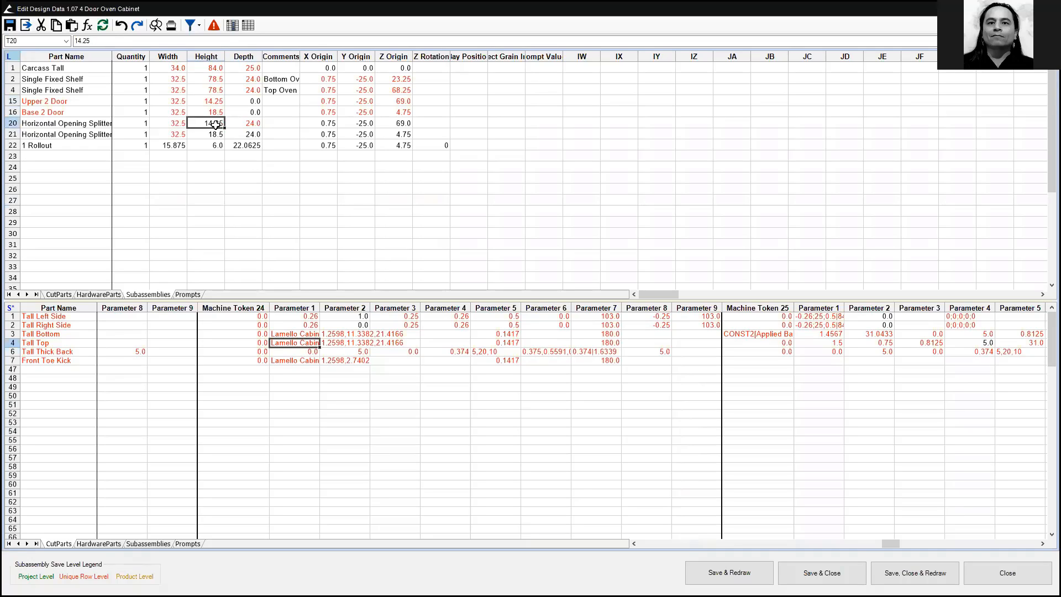
pyautogui.click(213, 114)
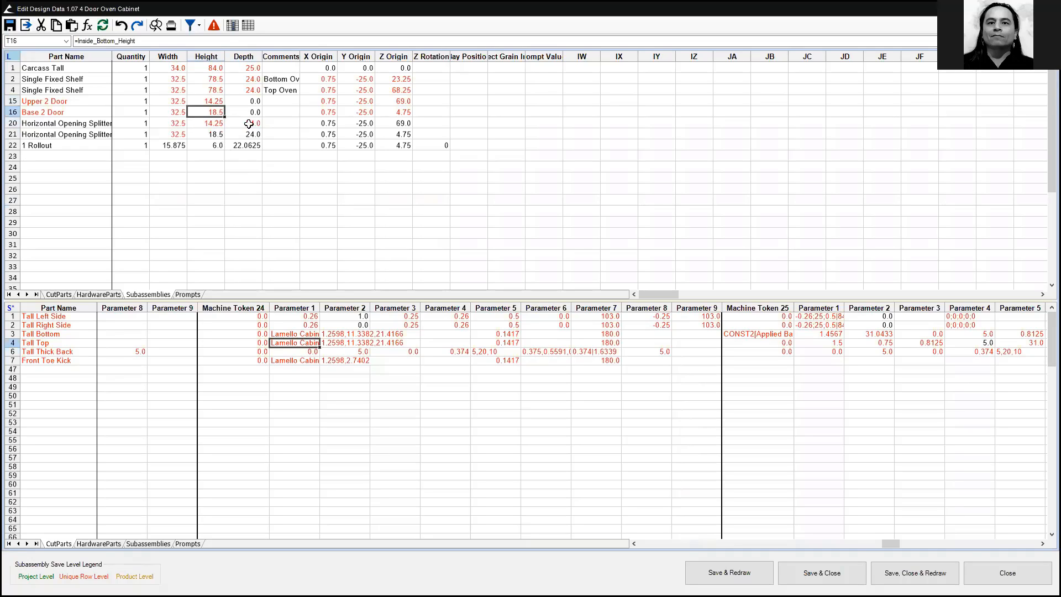
pyautogui.click(215, 134)
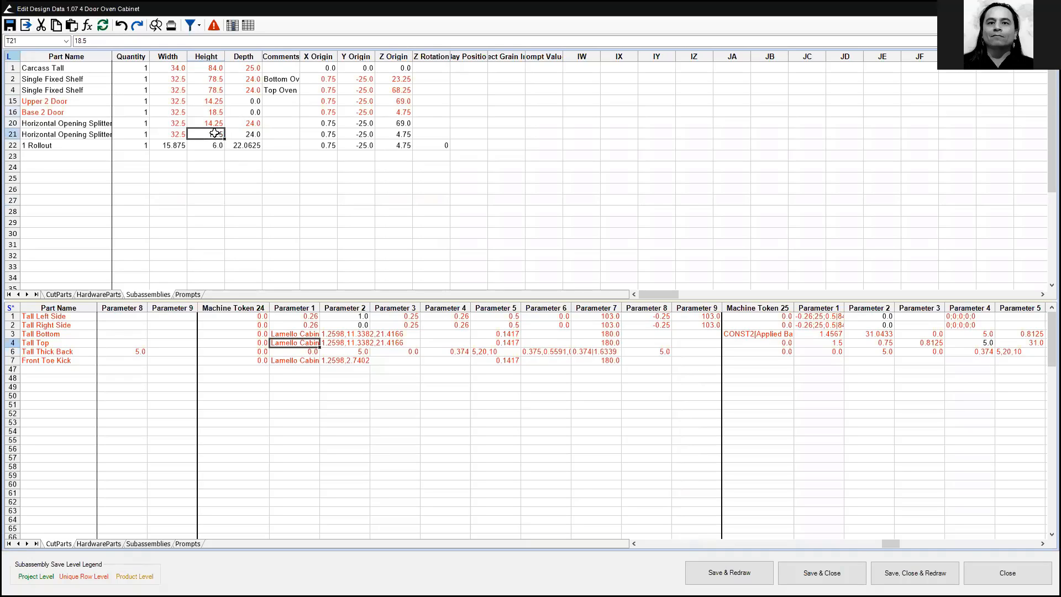
pyautogui.click(344, 201)
# Try setting the 1 Rollout's width to =(G!Inside_Width-75)/2, starting from the width formula of the splitter above it
pyautogui.click(208, 144)
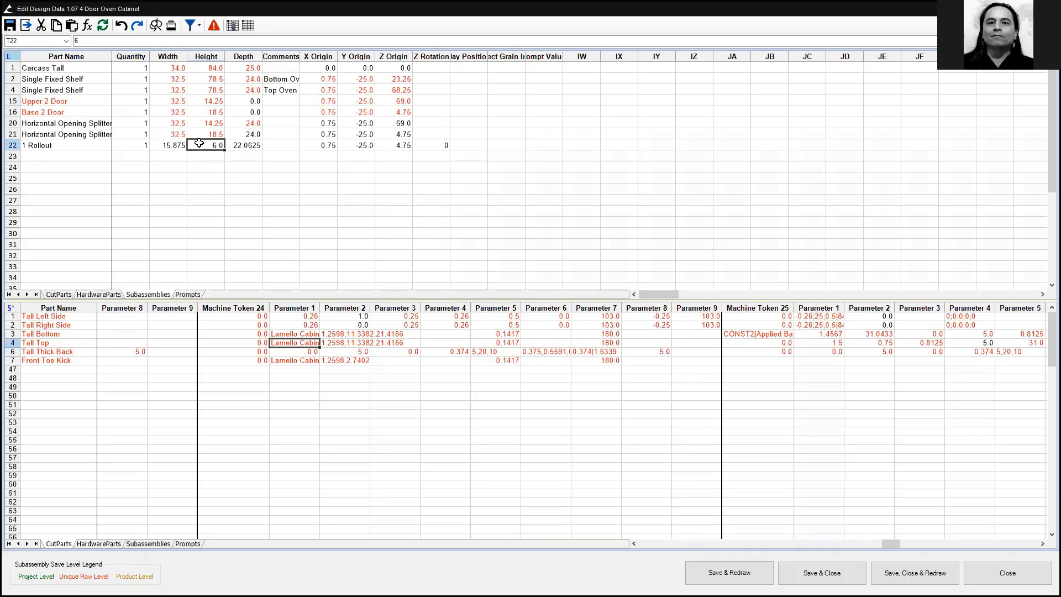
pyautogui.click(157, 148)
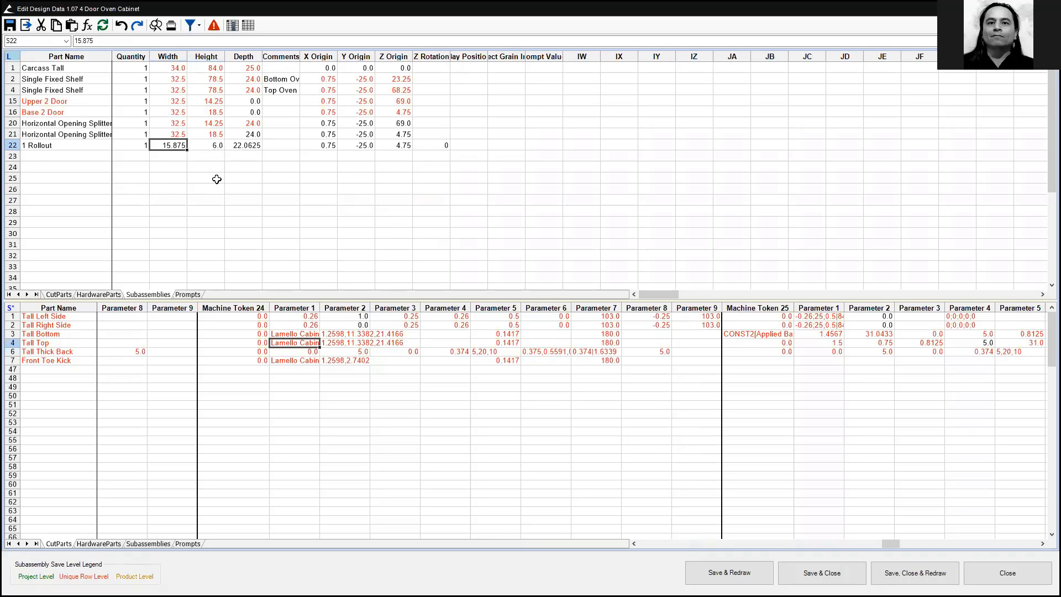
pyautogui.click(170, 133)
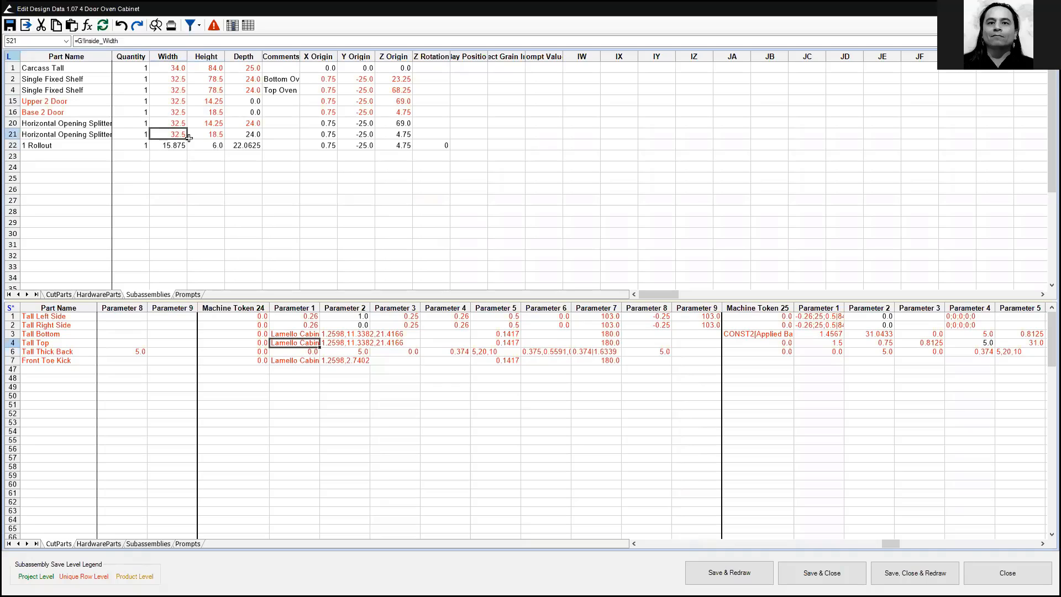
pyautogui.moveTo(187, 139); pyautogui.dragTo(186, 150)
pyautogui.click(171, 146)
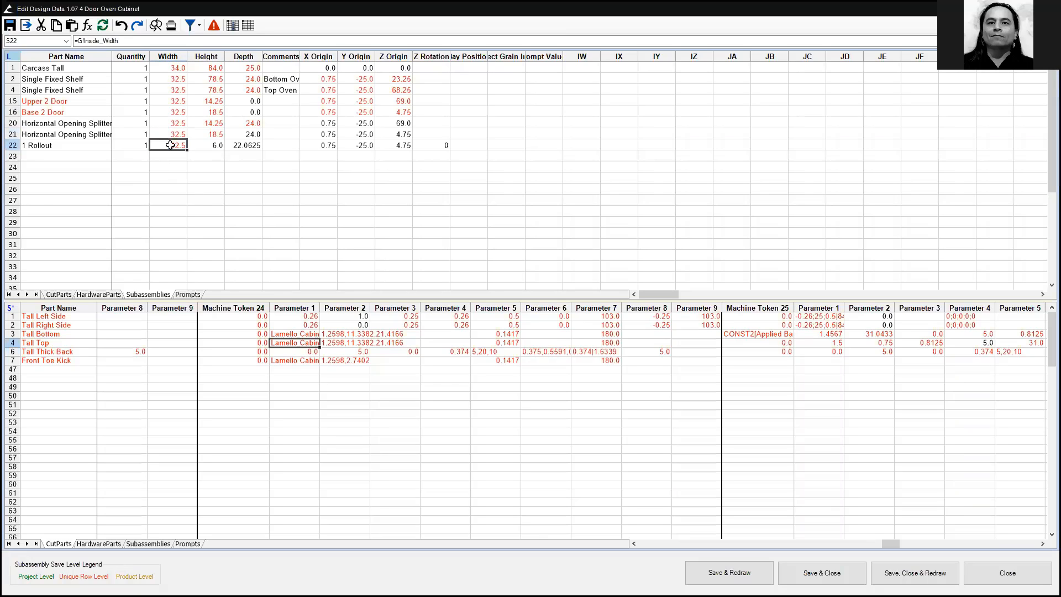
pyautogui.press('F2')
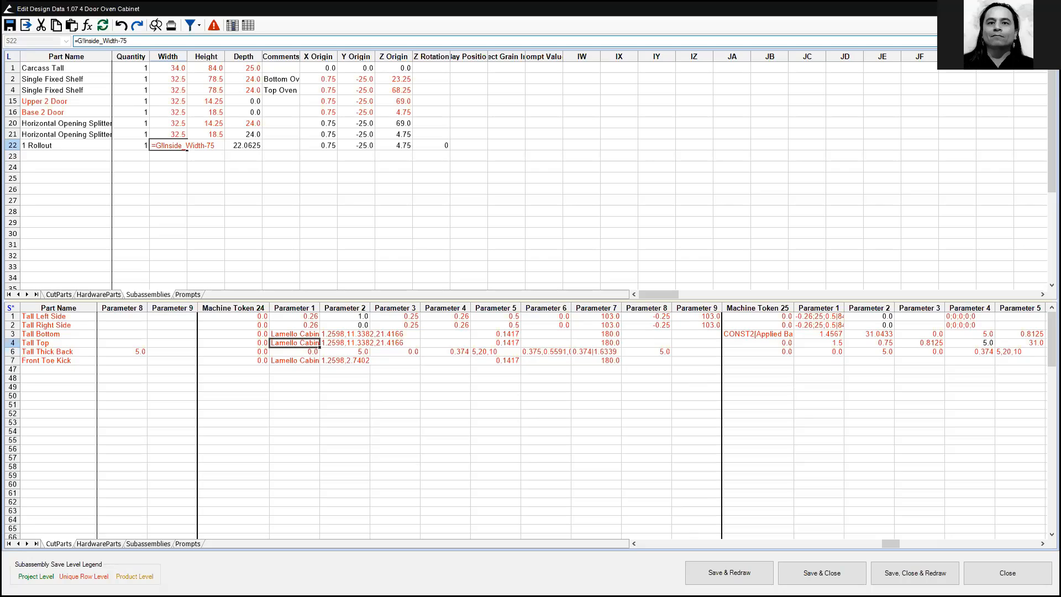
pyautogui.write('-75)')
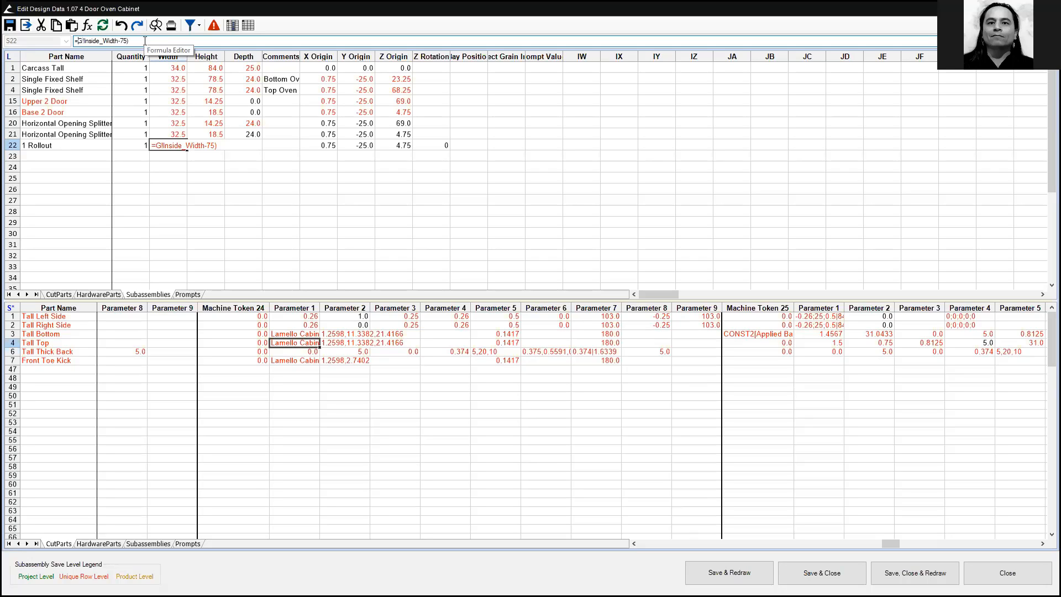
pyautogui.write('(')
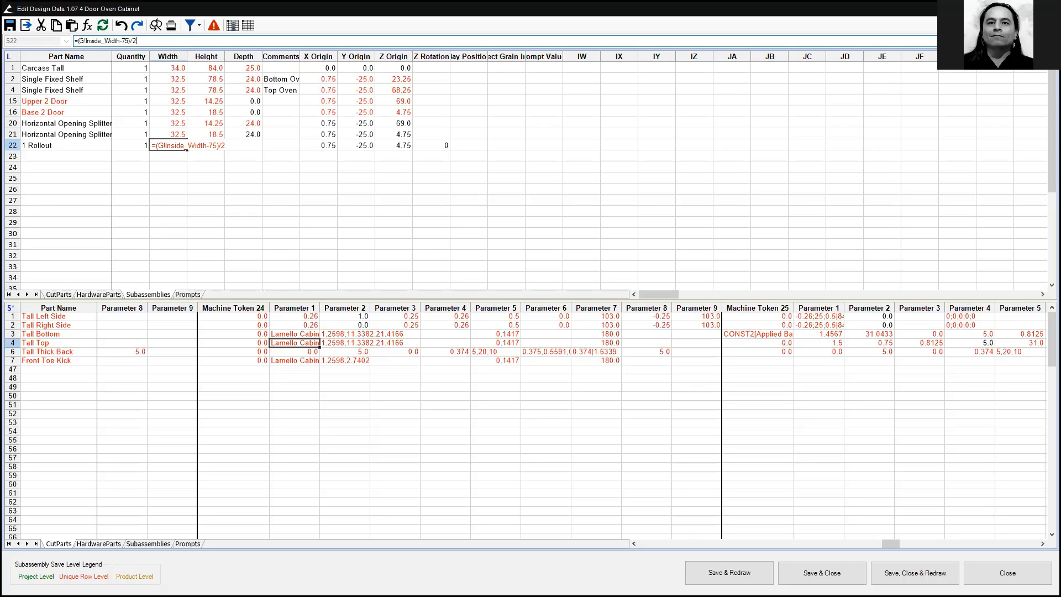
pyautogui.press('Return')
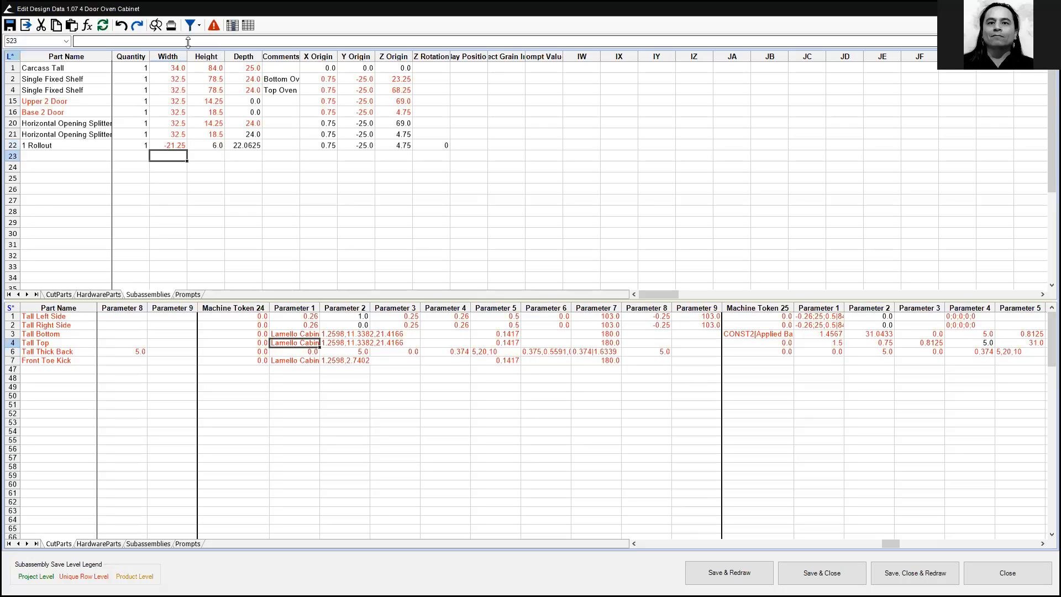
# Recheck the 1 Rollout's width formula and undo both the formula edit and the copied width
pyautogui.click(178, 147)
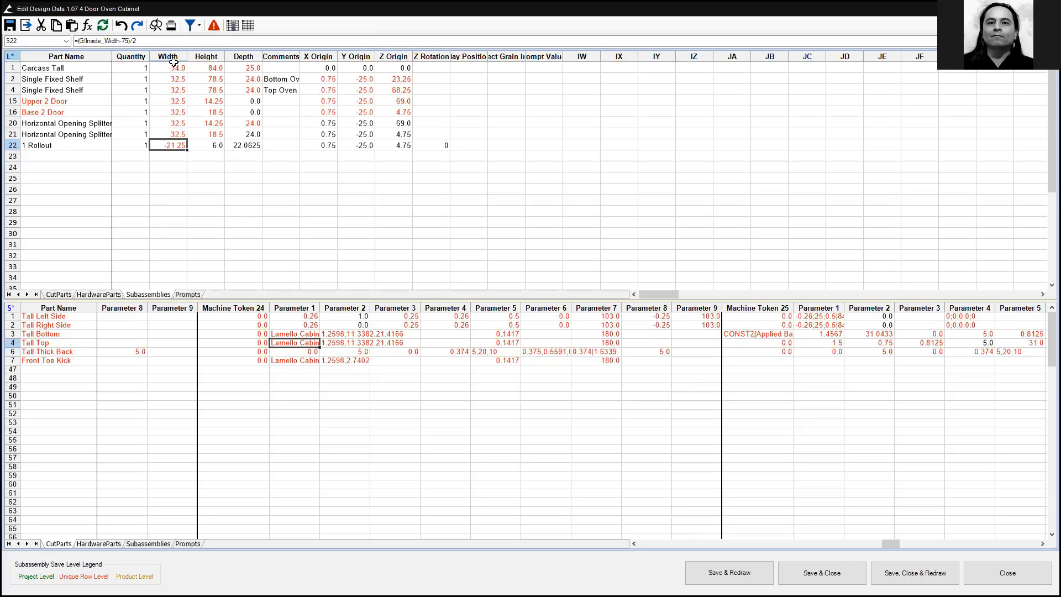
pyautogui.click(140, 39)
pyautogui.click(149, 41)
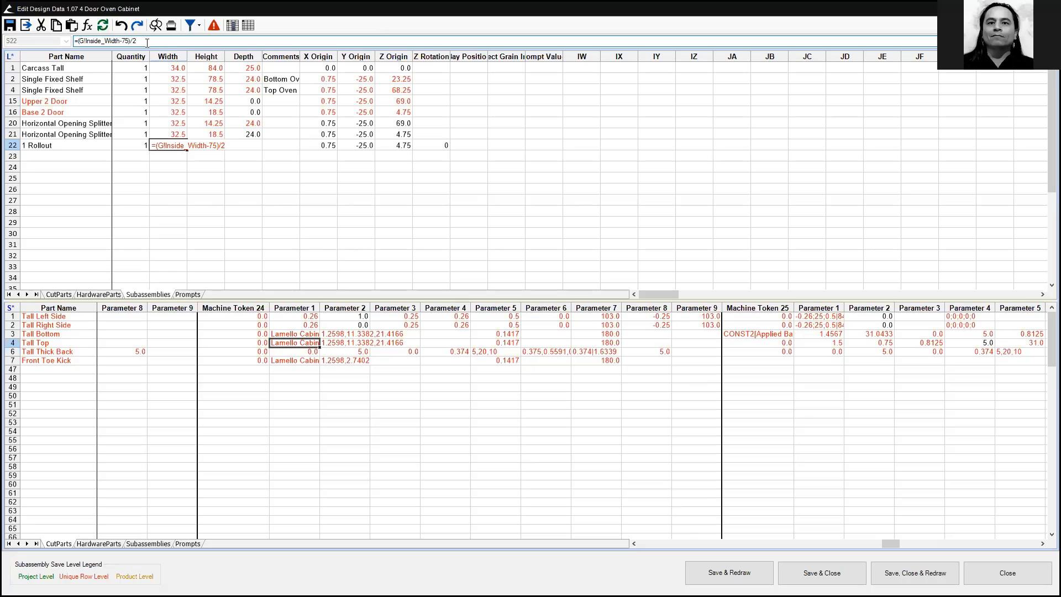
pyautogui.click(240, 233)
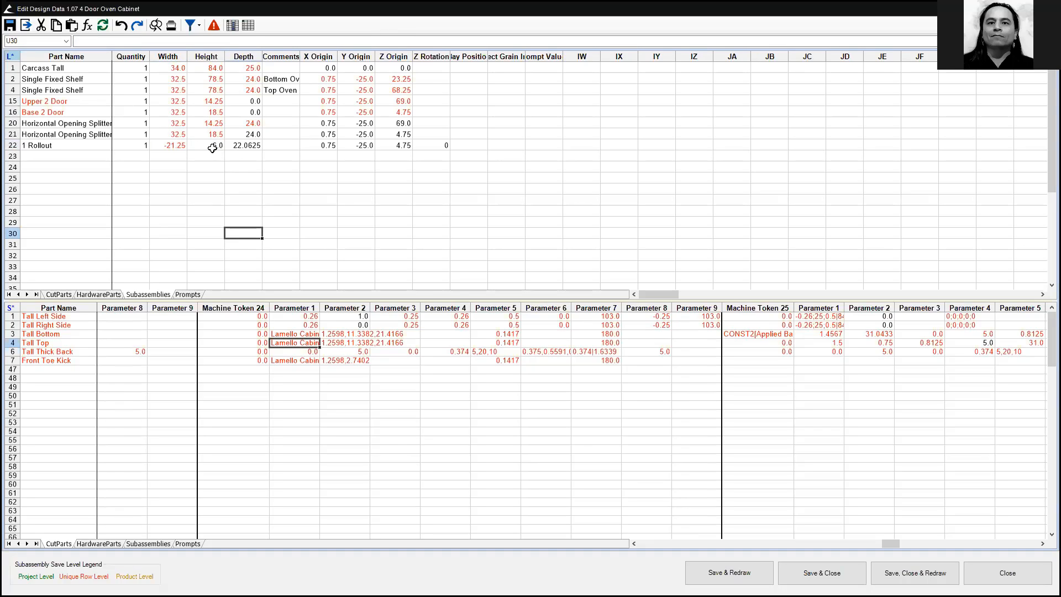
pyautogui.click(181, 145)
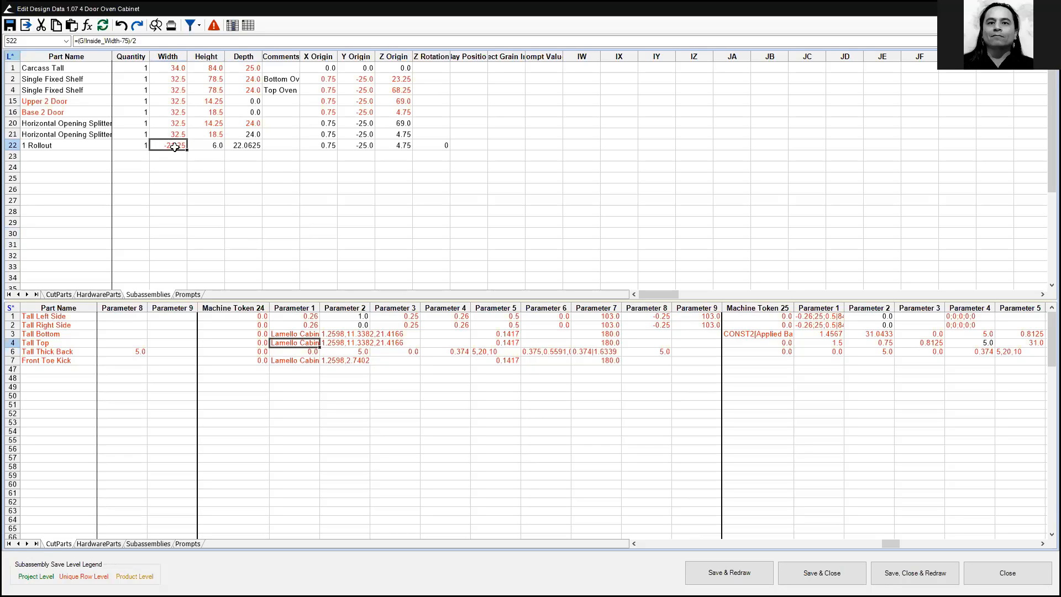
pyautogui.hotkey('ctrl', 'z')
pyautogui.hotkey('ctrl', 'z')
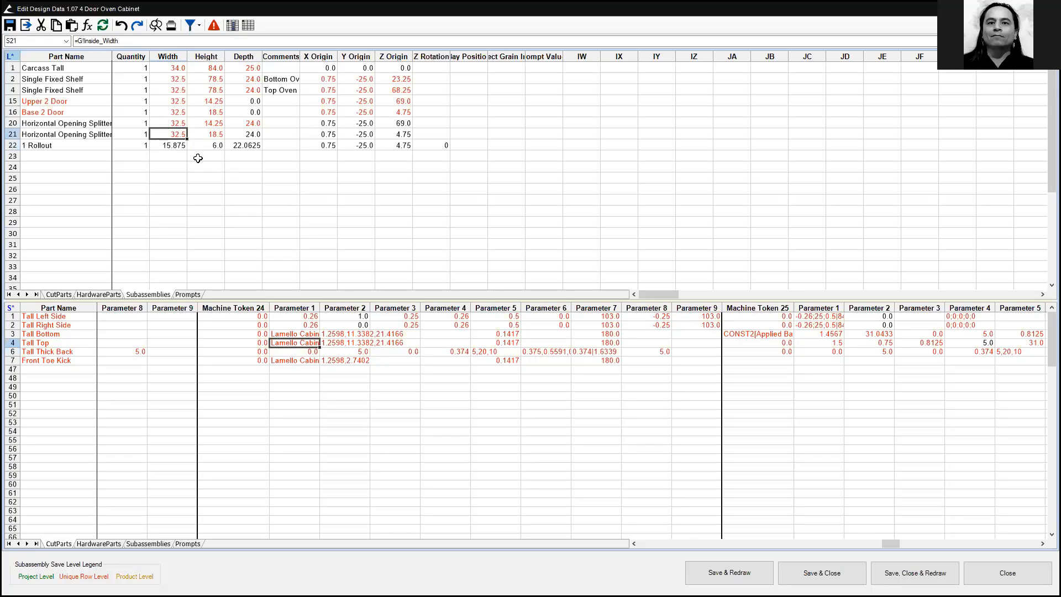
pyautogui.click(174, 144)
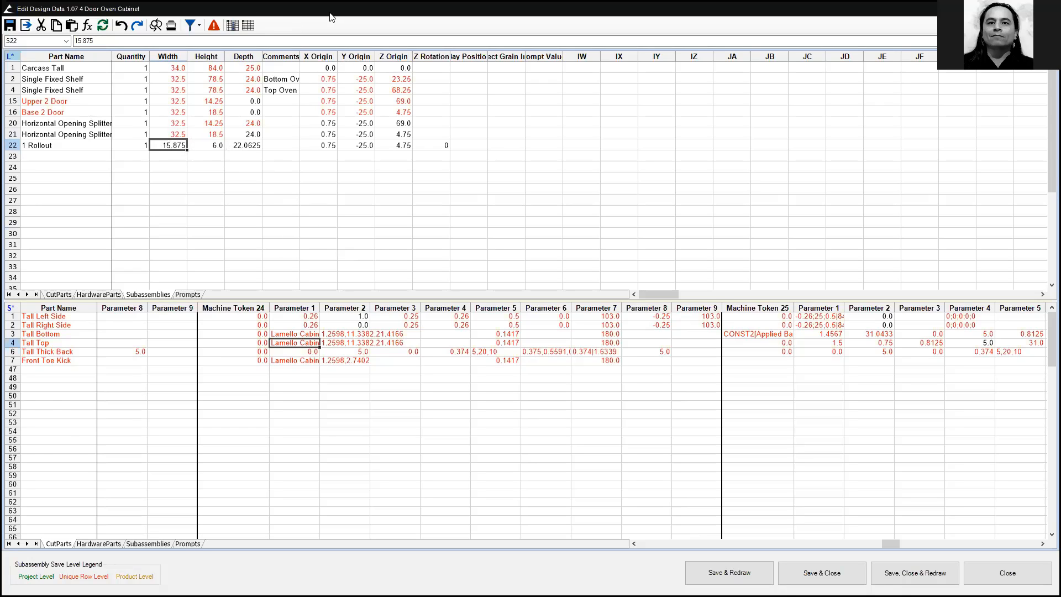
pyautogui.moveTo(330, 17); pyautogui.dragTo(412, 116)
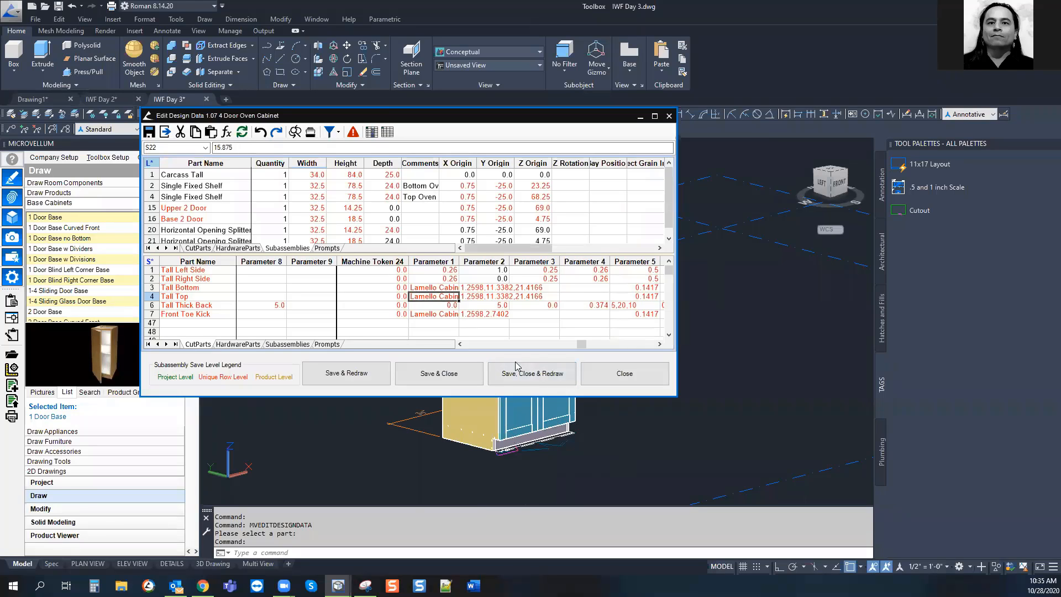
pyautogui.click(655, 116)
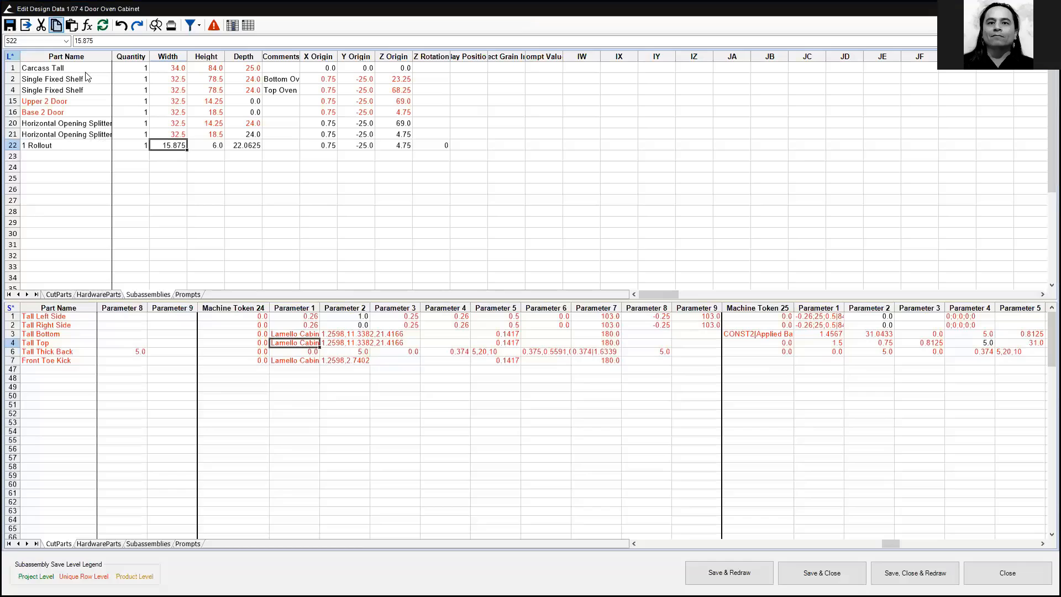
# Copy the width formula of the splitter above into the 1 Rollout and change it to =(G!Inside_Width-.75)/2
pyautogui.click(185, 134)
pyautogui.moveTo(189, 140); pyautogui.dragTo(187, 148)
pyautogui.click(172, 145)
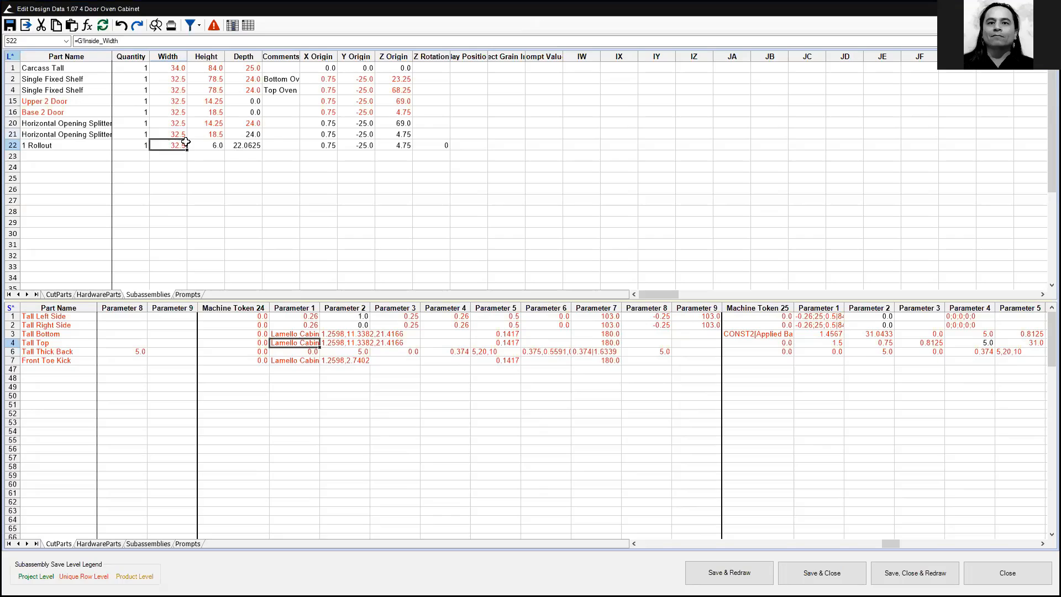
pyautogui.click(153, 41)
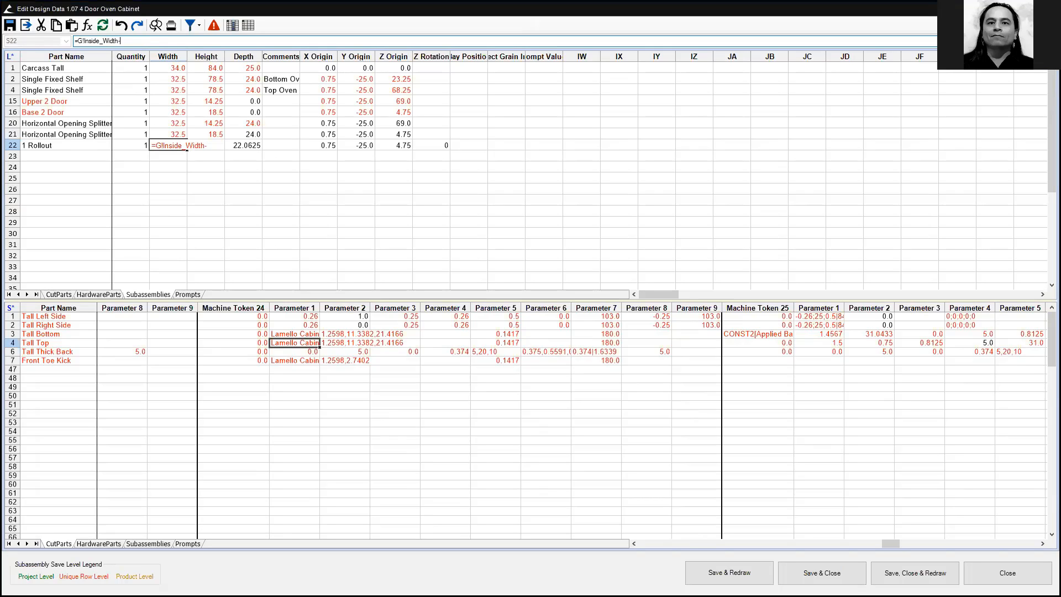
pyautogui.write('-.75')
pyautogui.write('(')
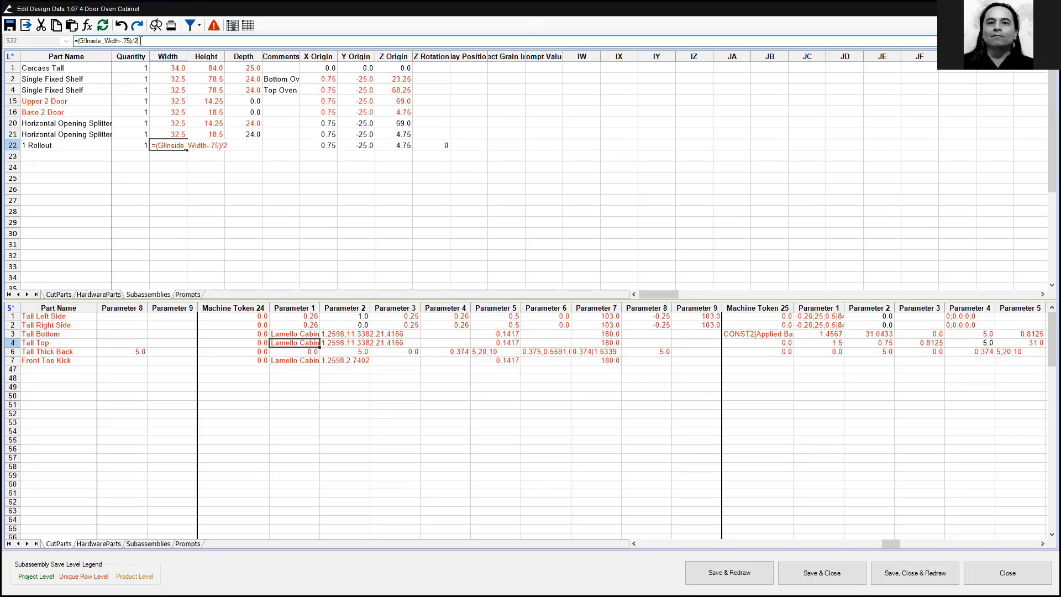
pyautogui.press('Return')
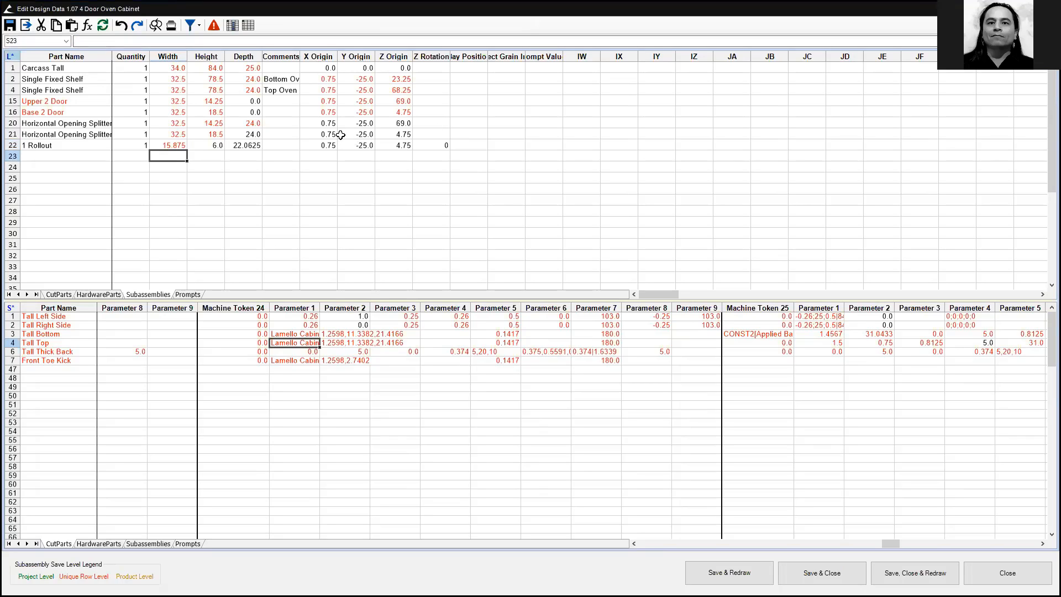
# Fill the Base 2 Door's X Origin and Y Origin formulas down through both Horizontal Opening Splitter rows and the 1 Rollout
pyautogui.click(342, 113)
pyautogui.click(333, 113)
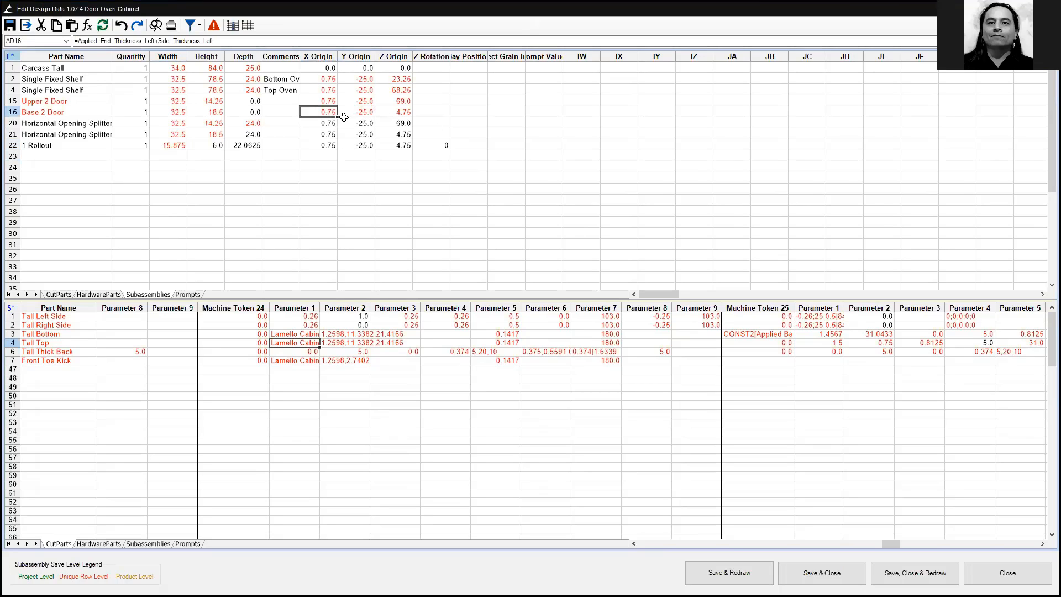
pyautogui.moveTo(340, 118); pyautogui.dragTo(345, 147)
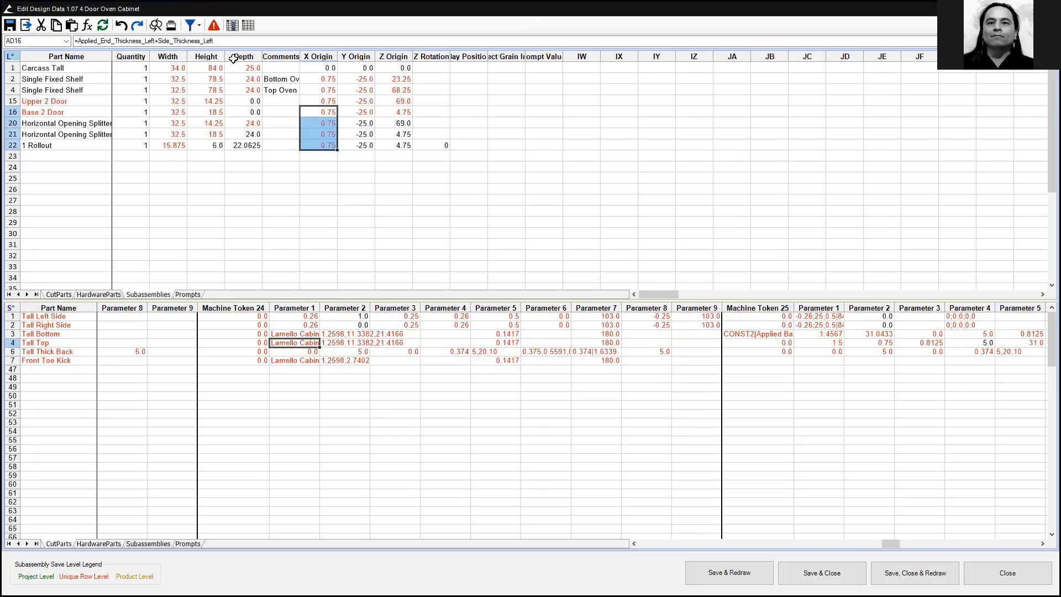
pyautogui.click(359, 145)
pyautogui.click(369, 112)
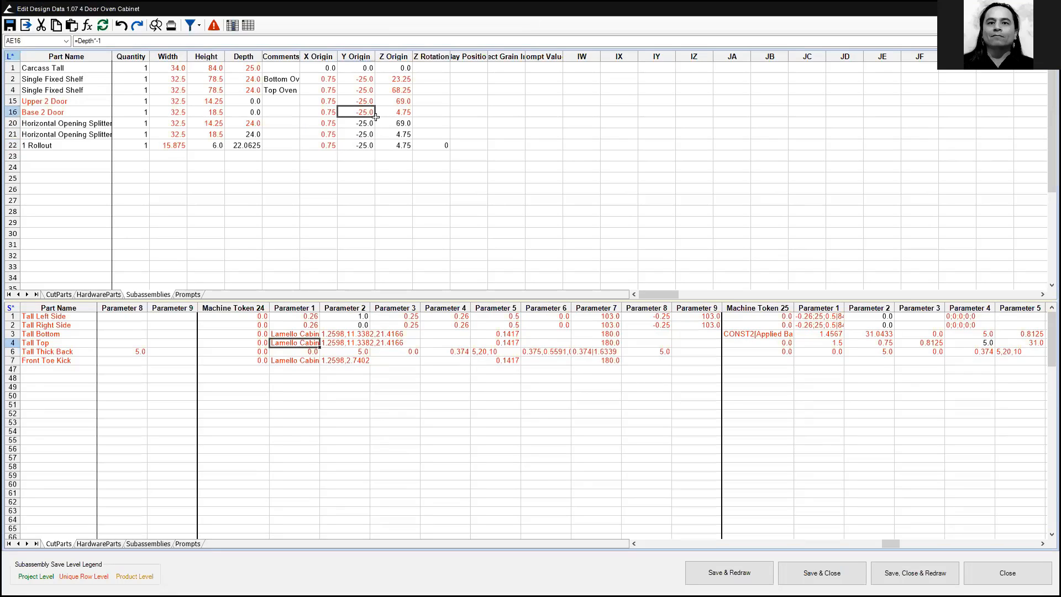
pyautogui.moveTo(376, 117); pyautogui.dragTo(374, 147)
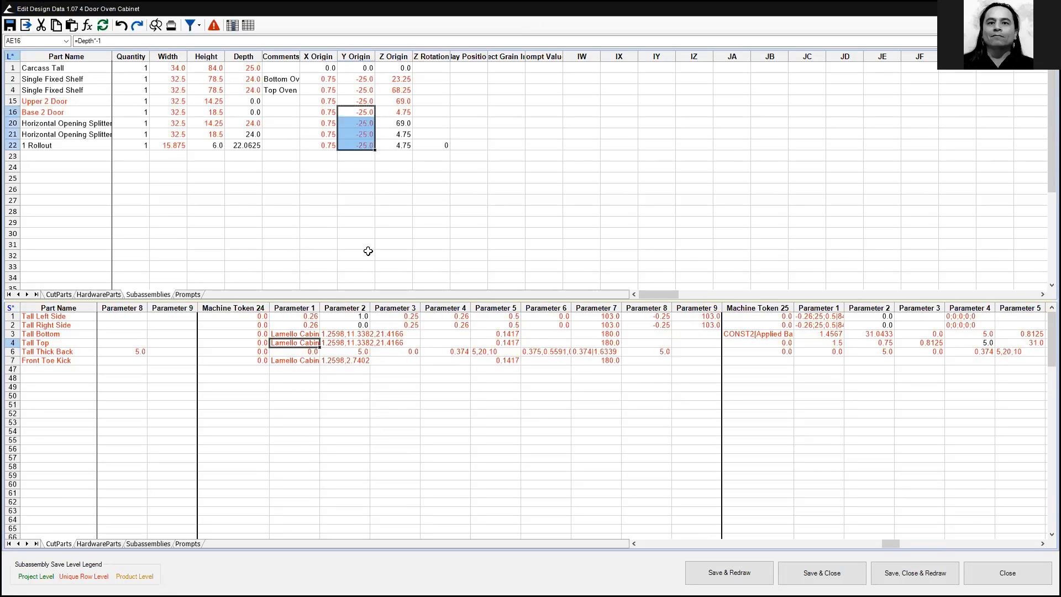
pyautogui.moveTo(359, 200); pyautogui.dragTo(359, 189)
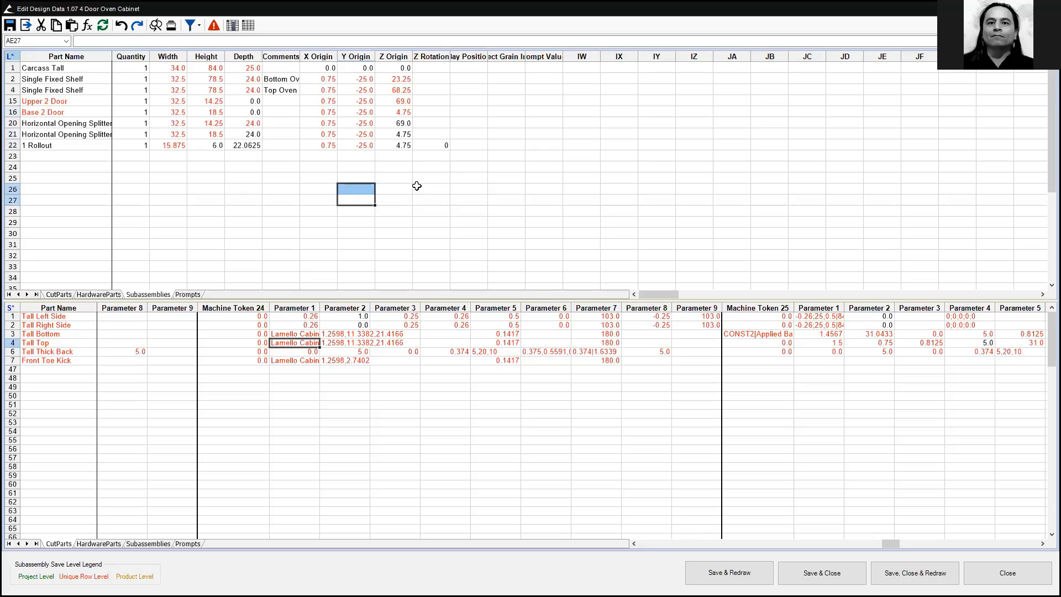
# Review the 1 Rollout's width formula and leave the cell without keeping any edit
pyautogui.click(171, 146)
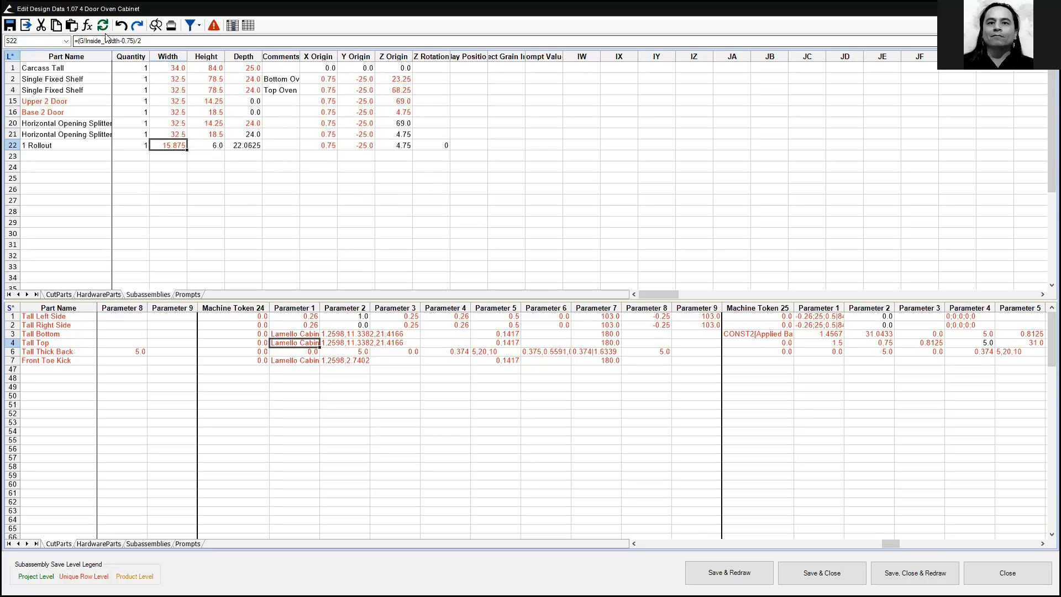
pyautogui.click(129, 41)
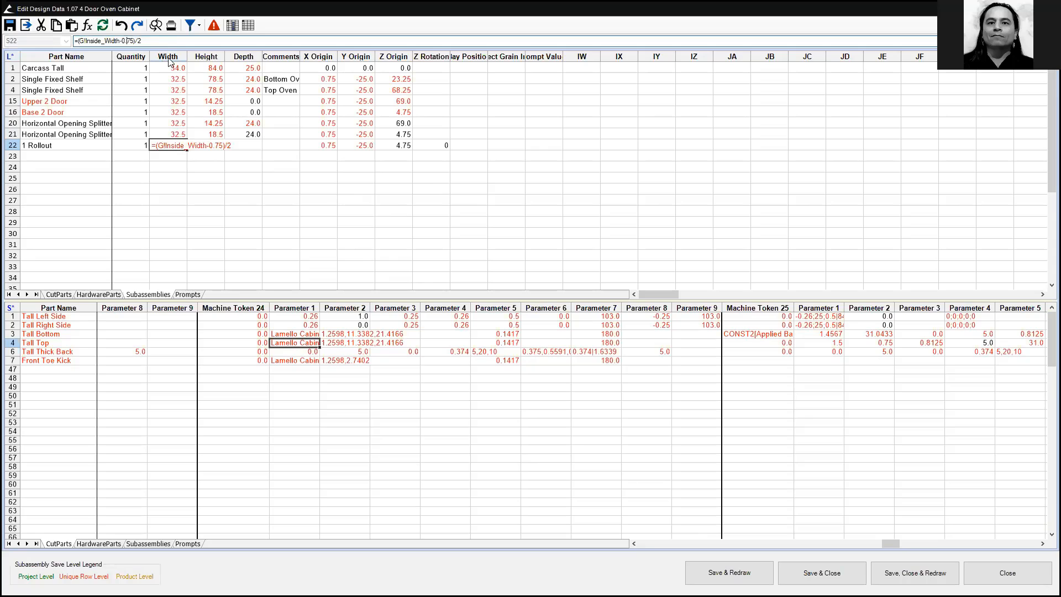
pyautogui.click(294, 168)
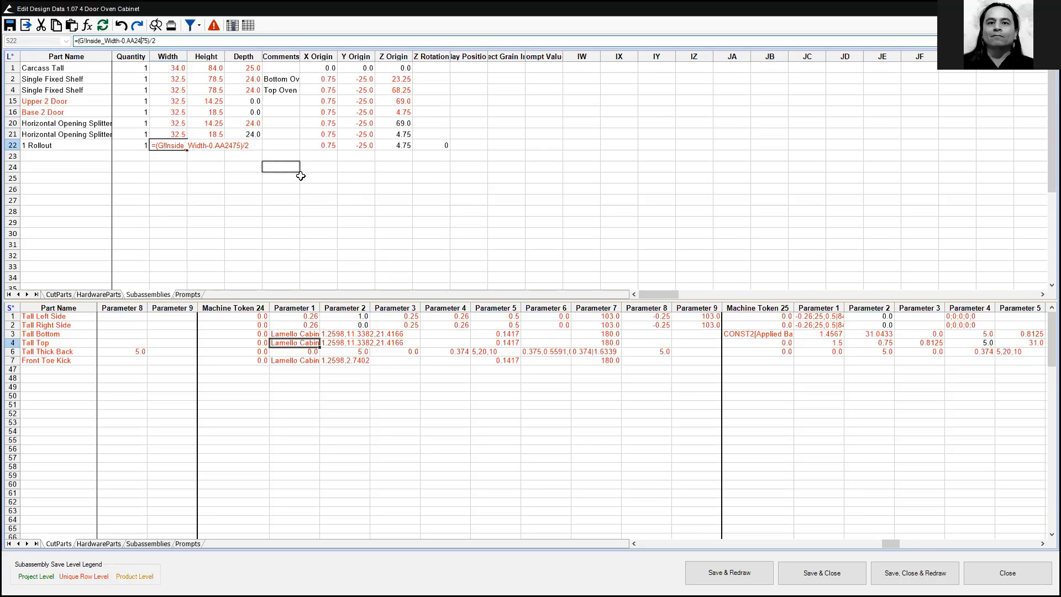
pyautogui.press('Escape')
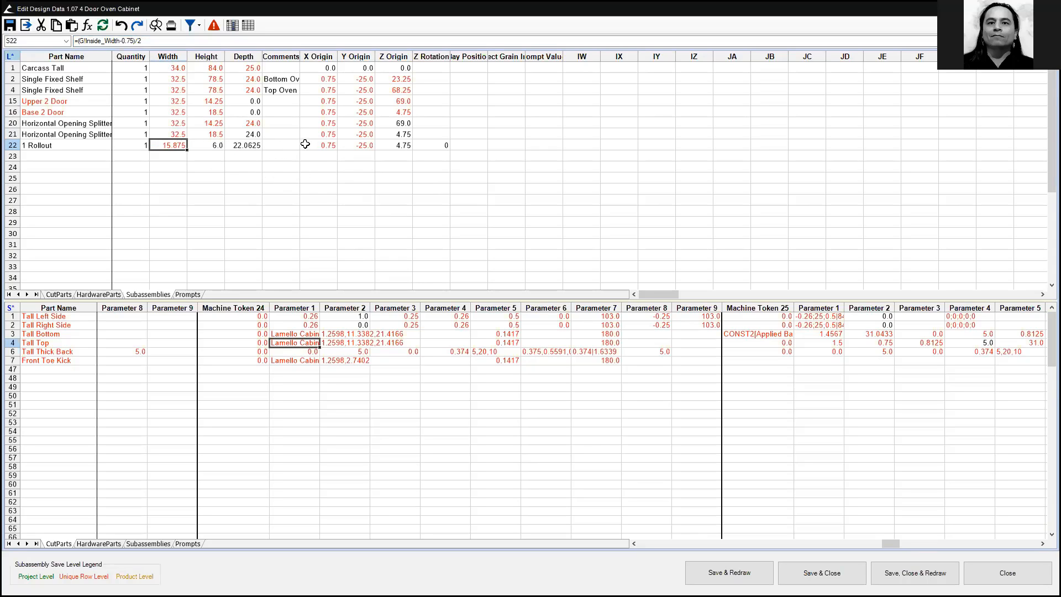
# Compare the Z Origin entries of both splitters and the 1 Rollout with the Top Oven shelf's Z Origin formula
pyautogui.click(389, 145)
pyautogui.click(403, 126)
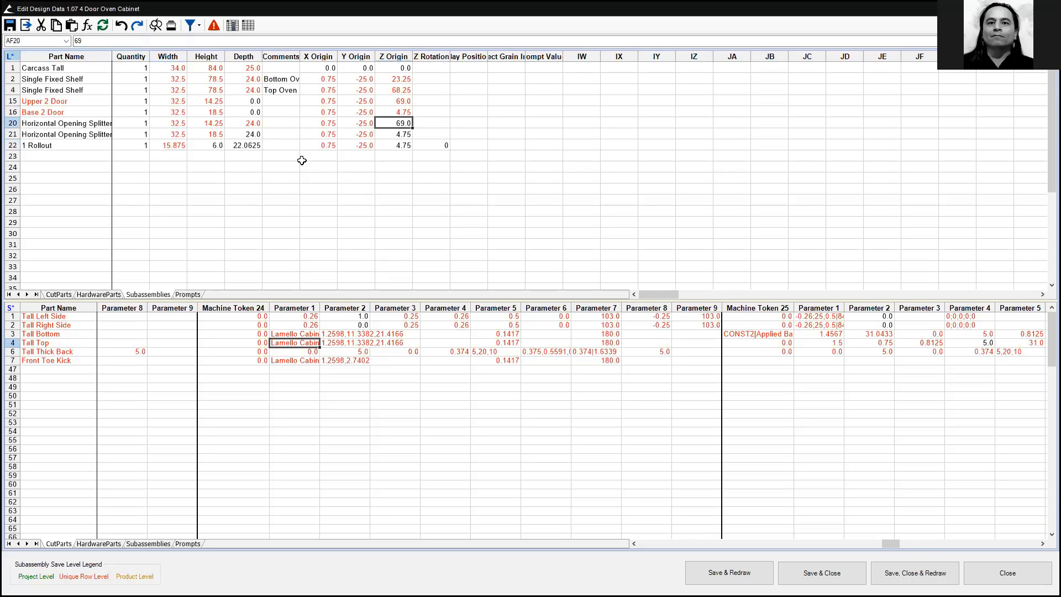
pyautogui.click(399, 136)
pyautogui.click(393, 145)
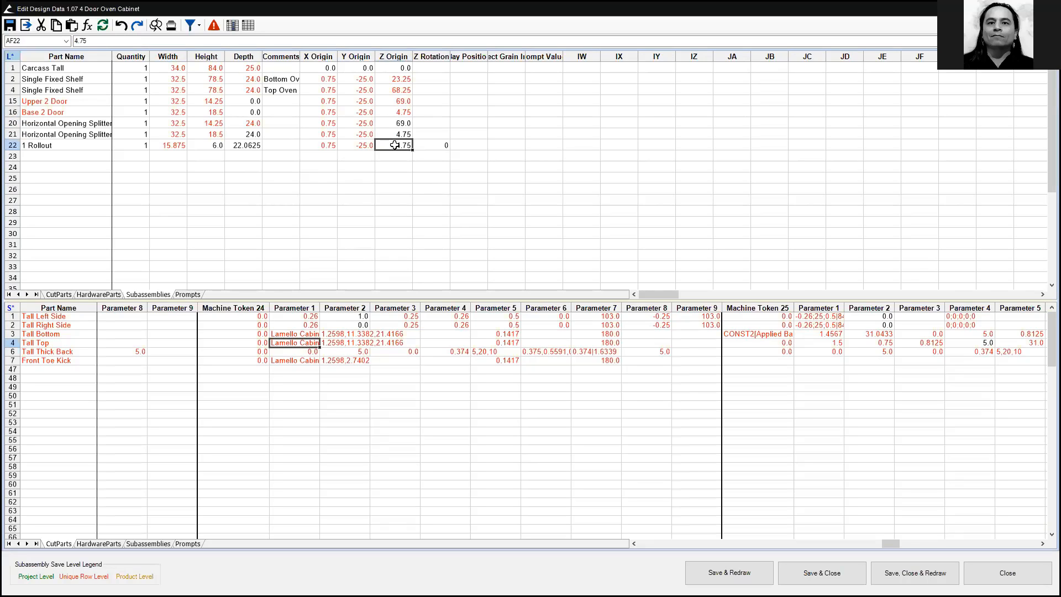
pyautogui.click(408, 137)
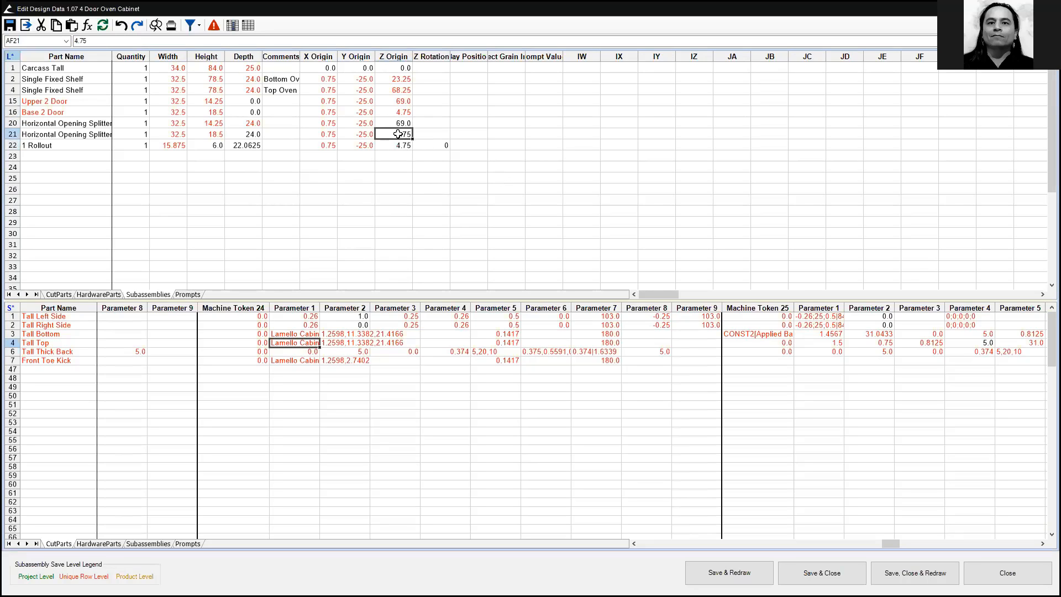
pyautogui.click(389, 91)
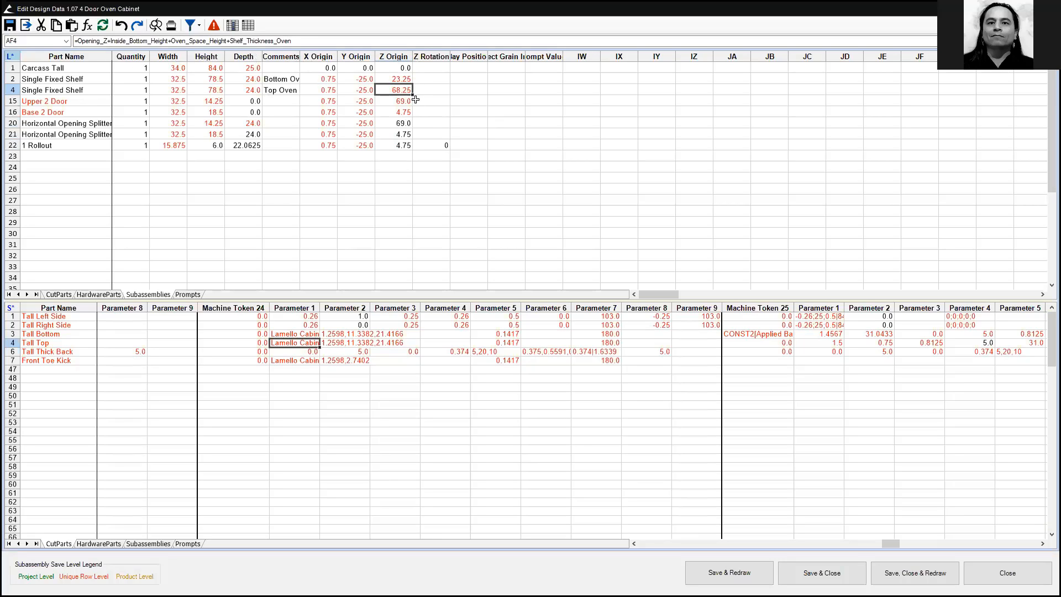
pyautogui.click(395, 123)
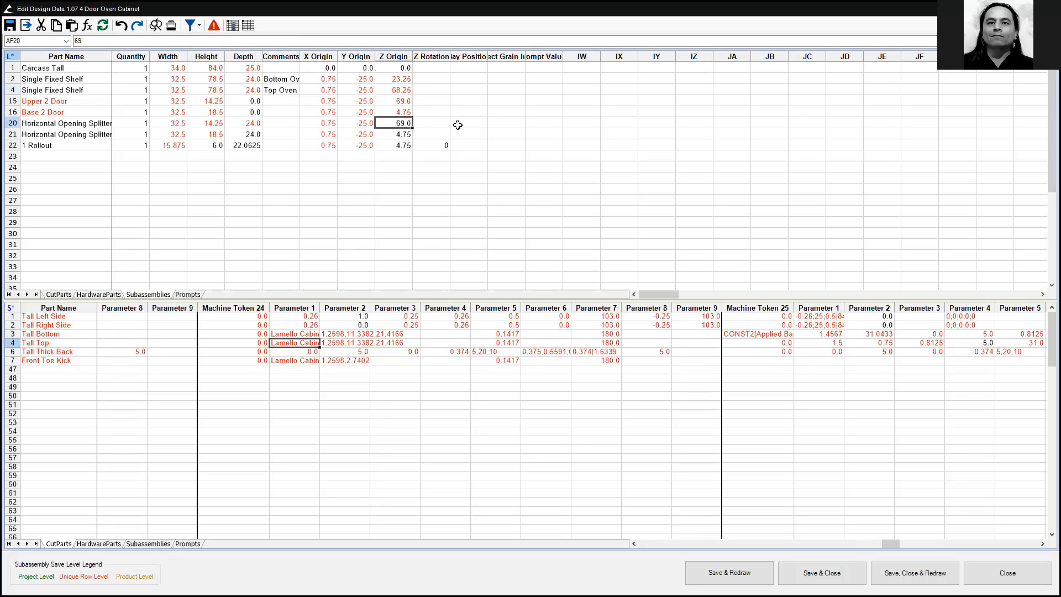
pyautogui.click(222, 42)
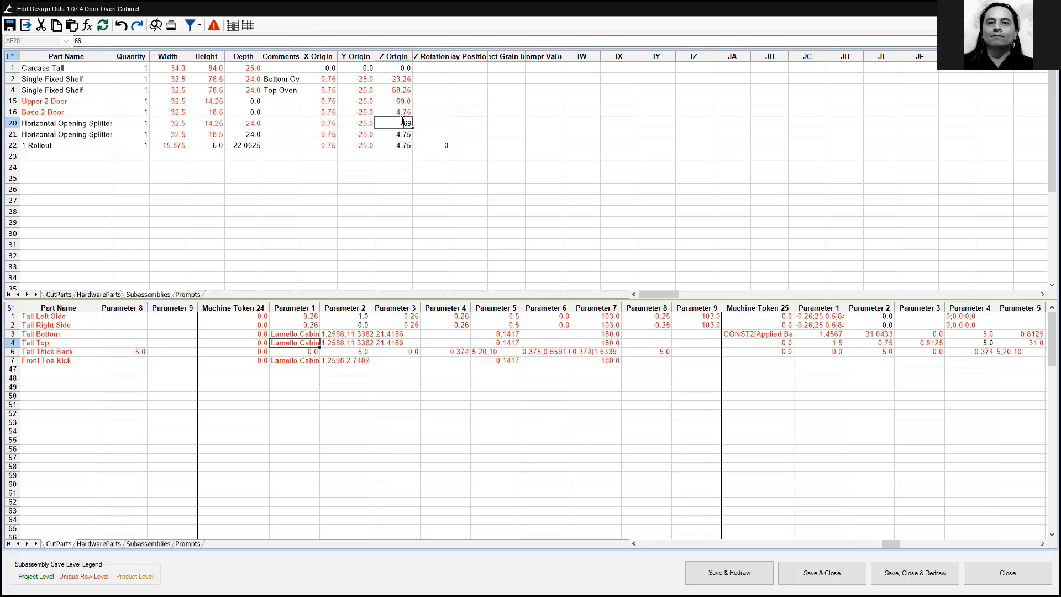
pyautogui.click(753, 216)
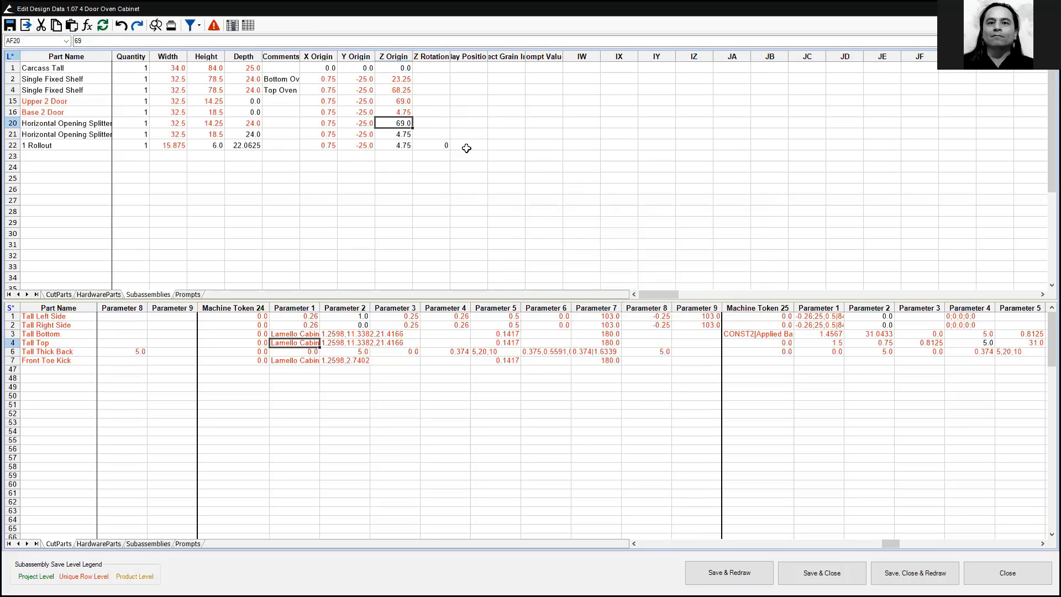
# Copy the Upper 2 Door's Z Origin formula =Oven_Height_Above_Floor+Oven_Space_Height+Shelf_Thickness_Oven to the row 20 Horizontal Opening Splitter
pyautogui.click(408, 101)
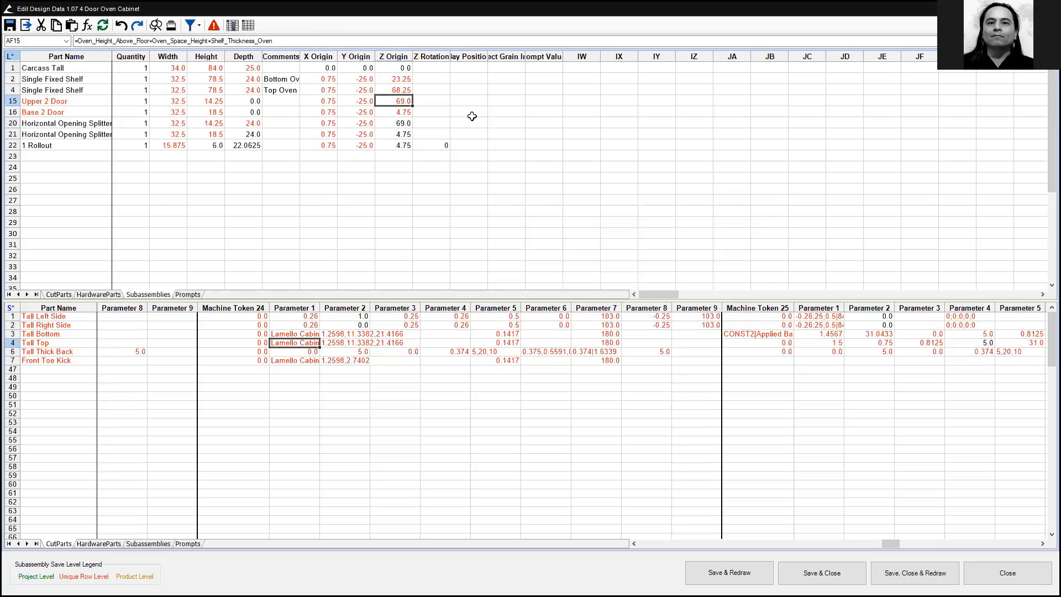
pyautogui.click(400, 123)
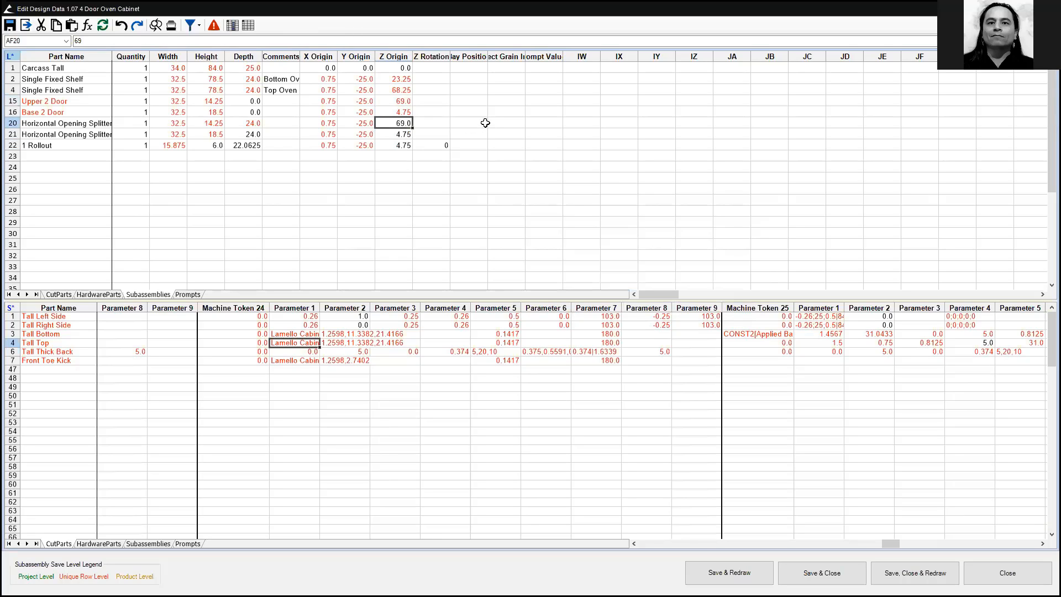
pyautogui.click(534, 222)
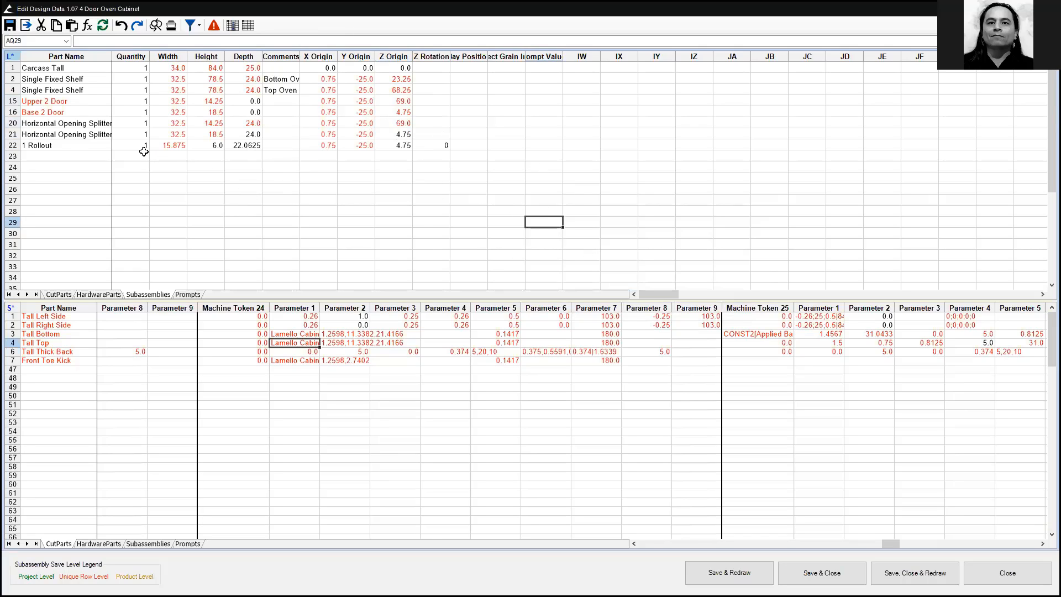
# Fill the row 20 splitter's Opening_Depth formula down into the row 21 Horizontal Opening Splitter's depth
pyautogui.click(255, 125)
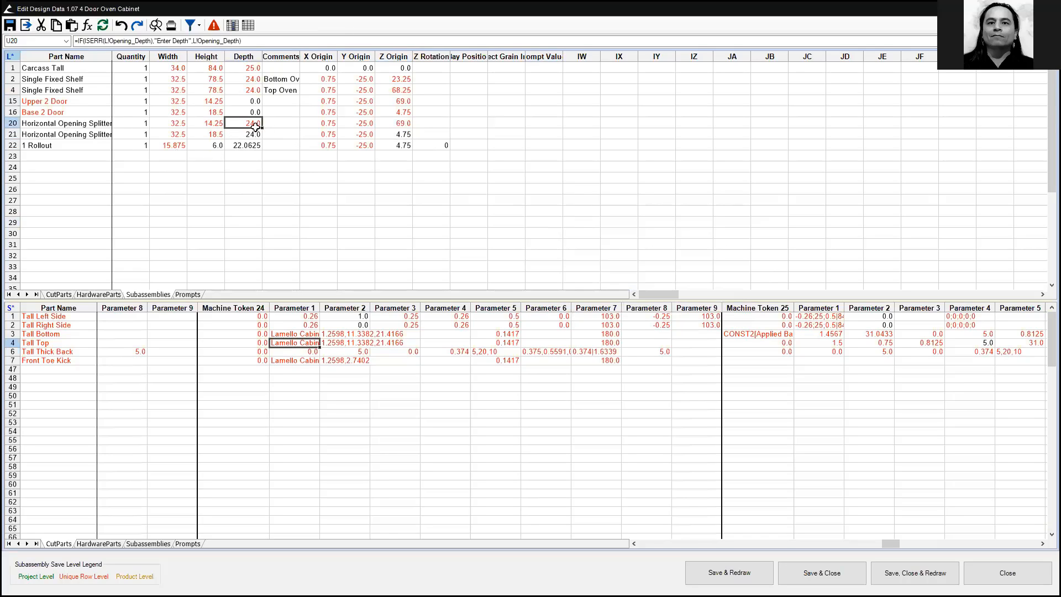
pyautogui.moveTo(258, 134); pyautogui.dragTo(258, 136)
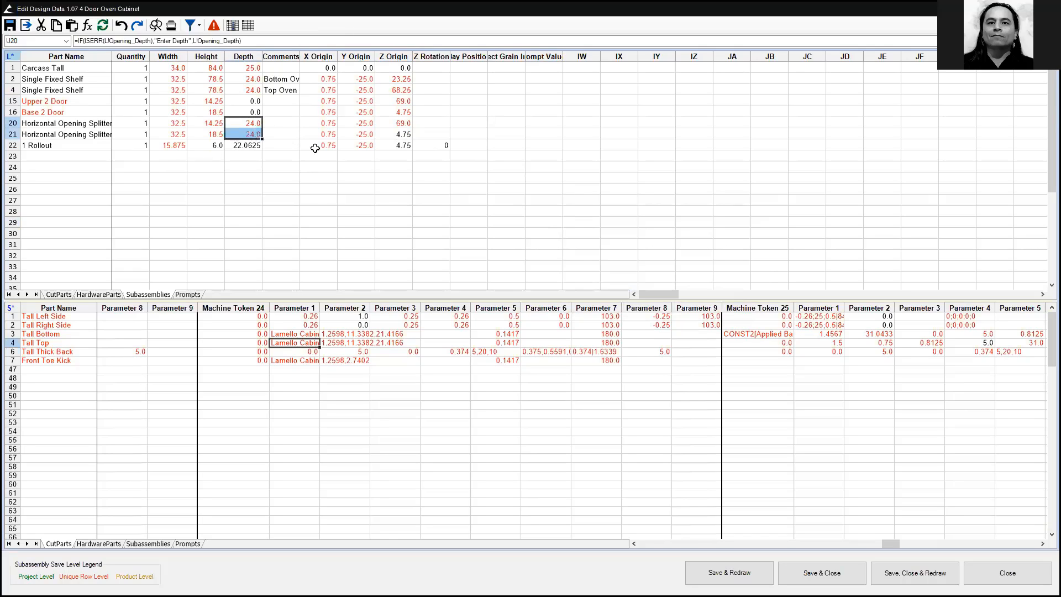
pyautogui.click(318, 199)
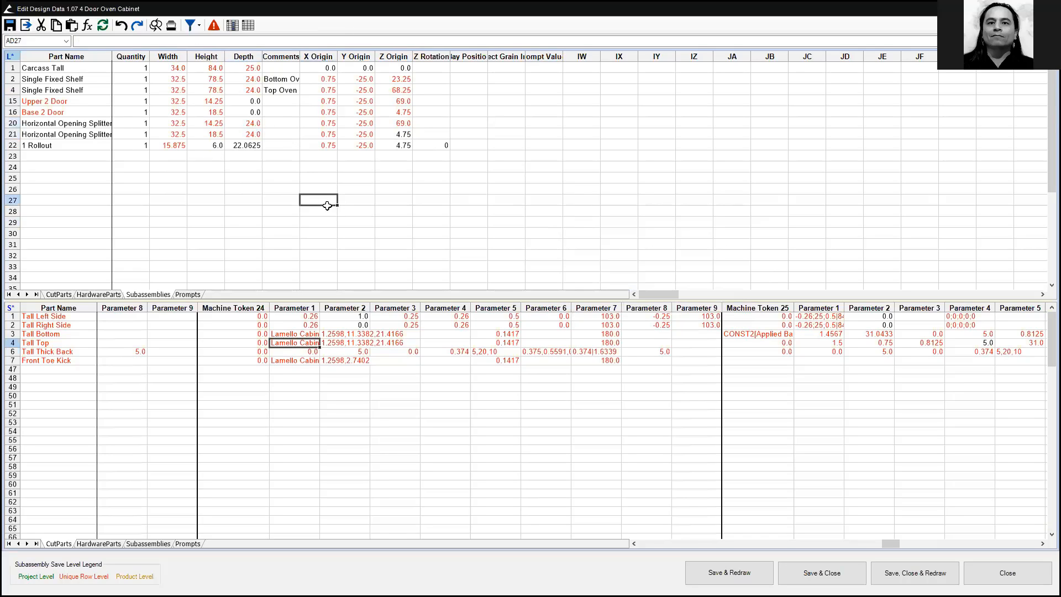
pyautogui.click(245, 145)
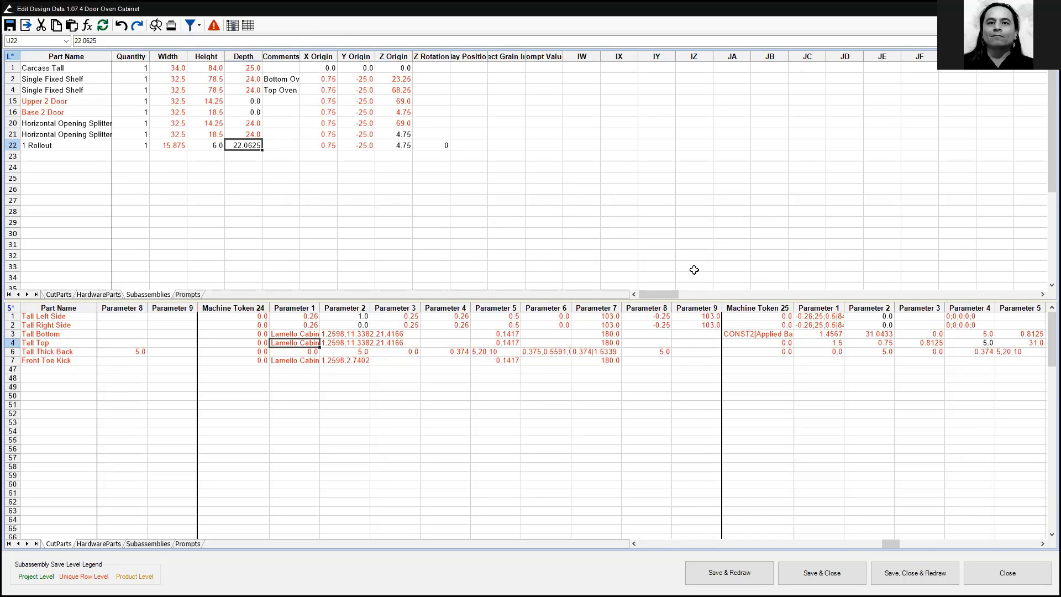
# Save, close and redraw the cabinet, saving the Carcass Tall subassembly to the current row in the project
pyautogui.click(10, 25)
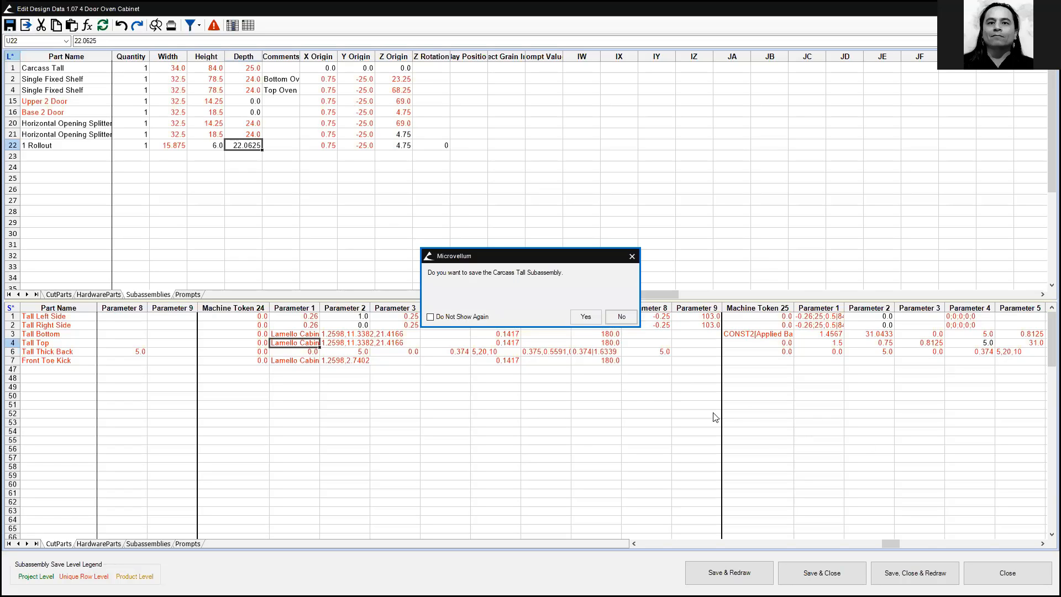
pyautogui.click(585, 315)
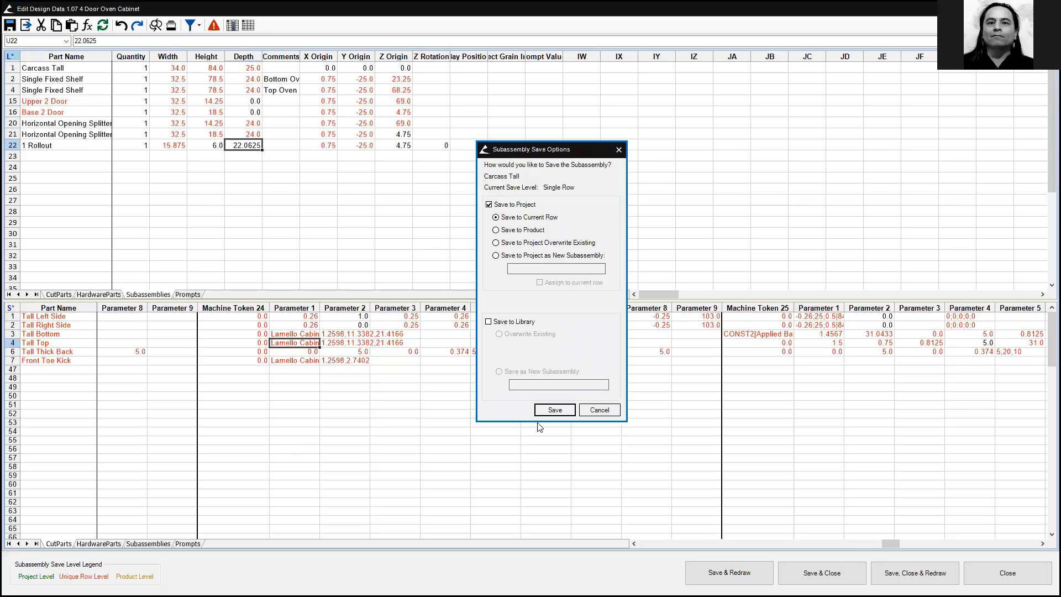
pyautogui.click(555, 410)
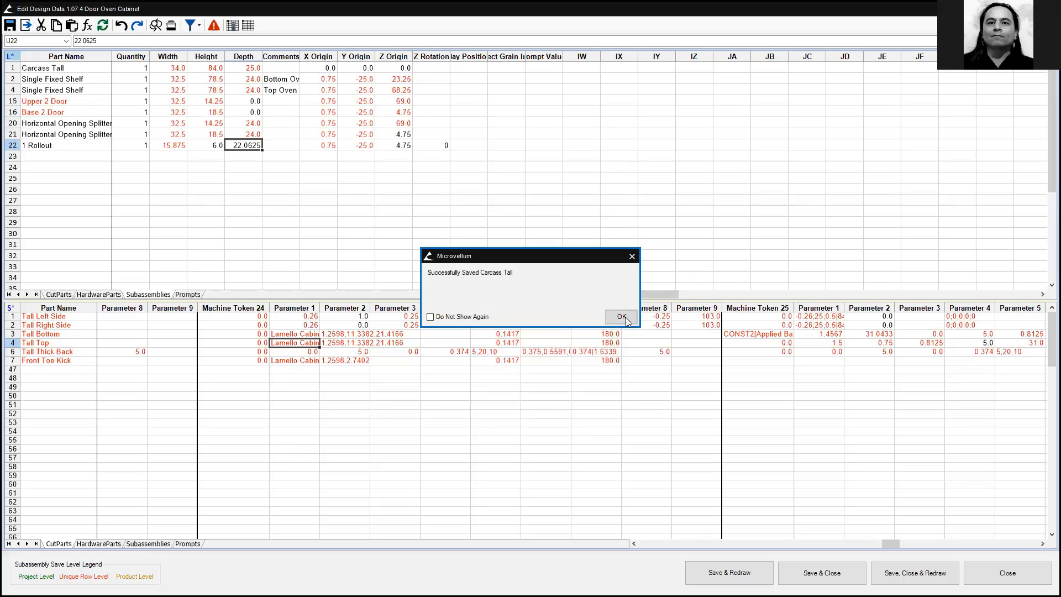
pyautogui.click(626, 317)
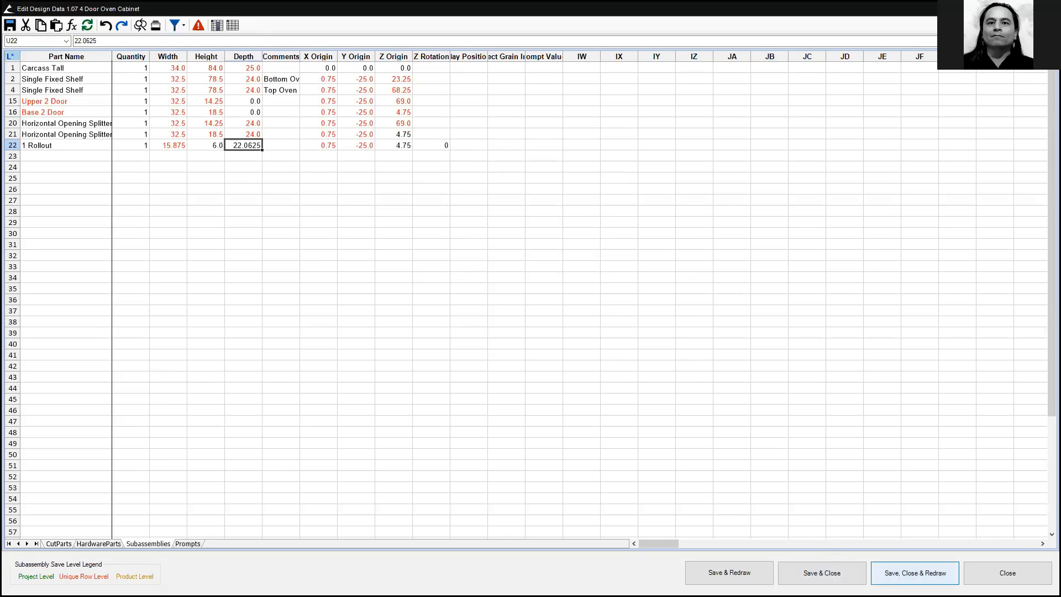
pyautogui.click(914, 573)
pyautogui.click(627, 317)
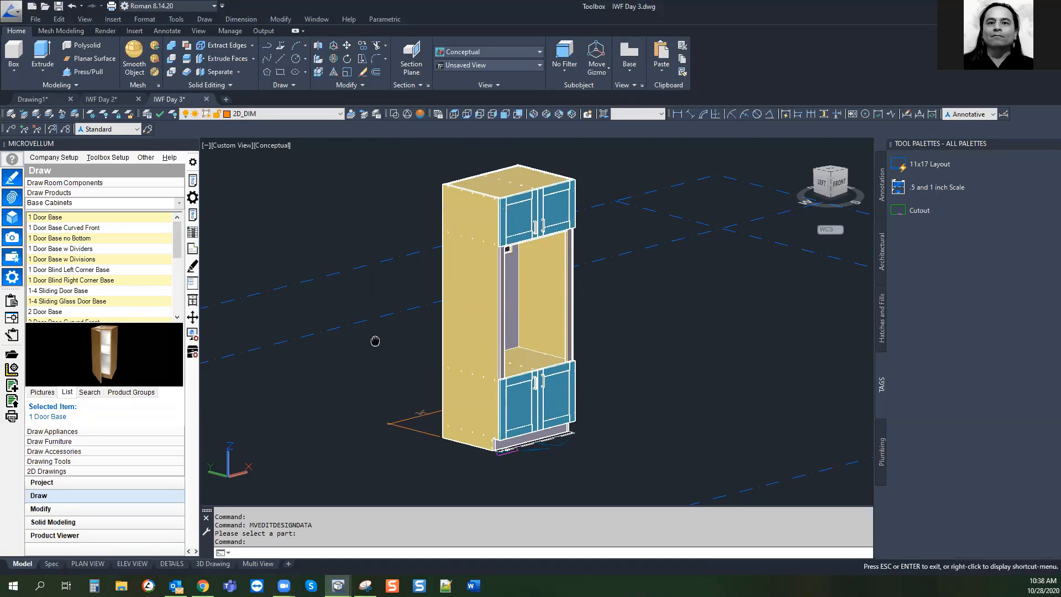
# Show the Appliance Cabinets category of the frameless cabinets in the product library
pyautogui.click(178, 203)
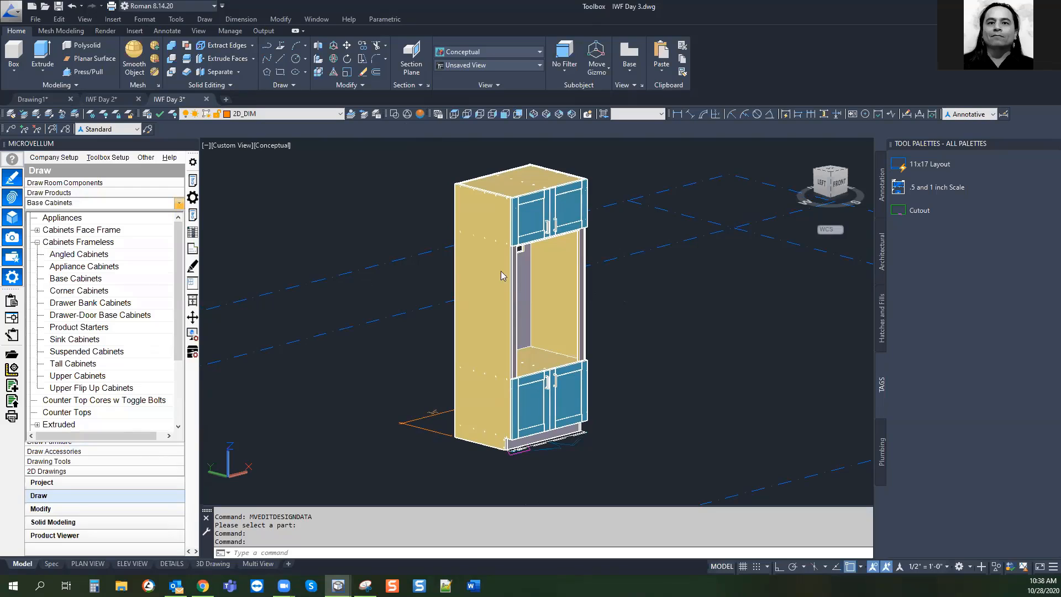
pyautogui.click(37, 245)
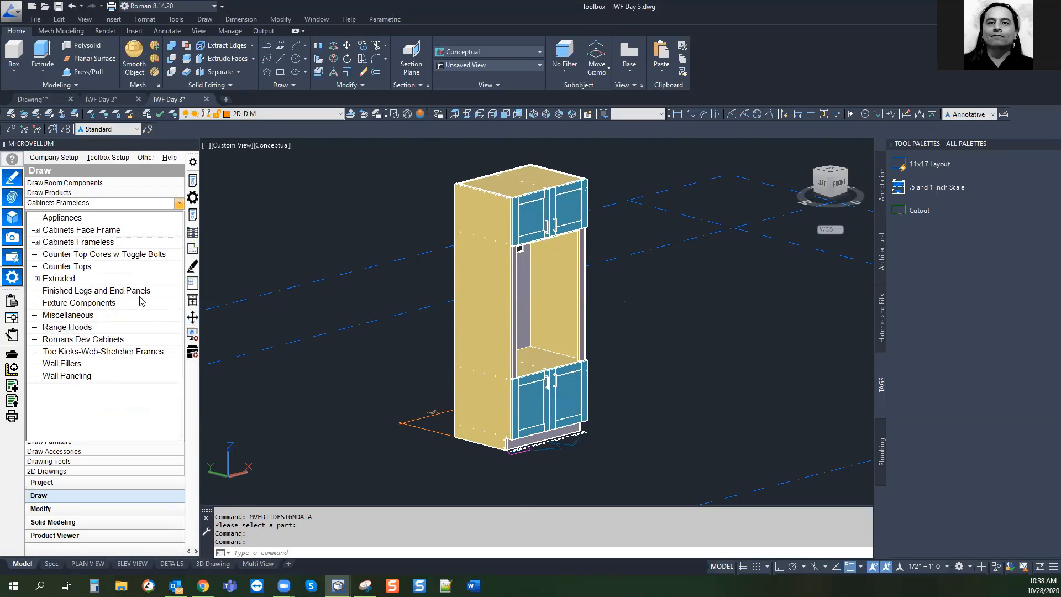
pyautogui.click(37, 242)
pyautogui.click(67, 269)
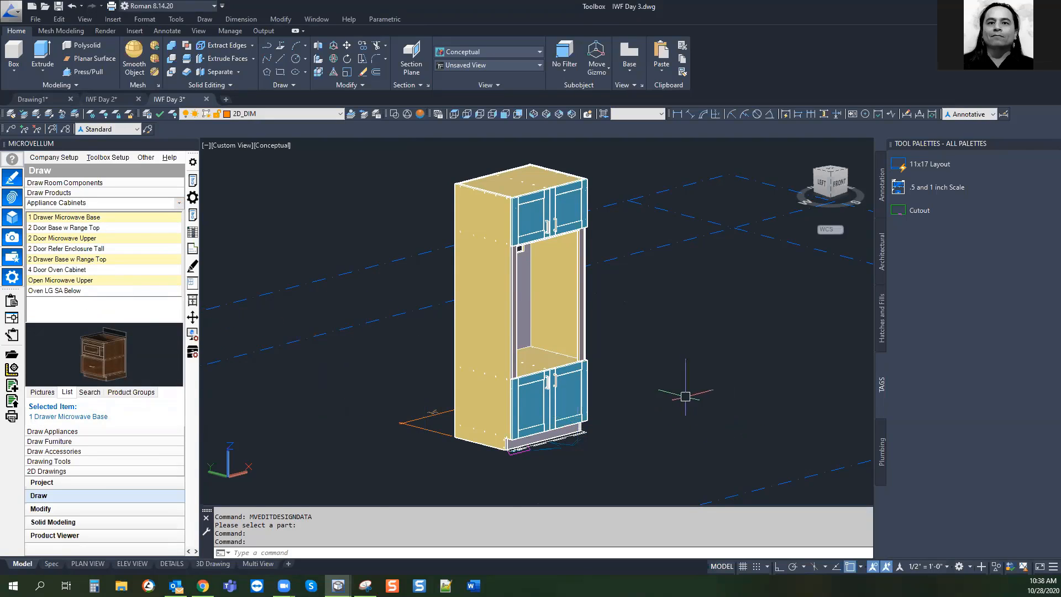
# Turn on group selection and isolate the 4 Door Oven Cabinet in the drawing
pyautogui.scroll(-3, 686, 417)
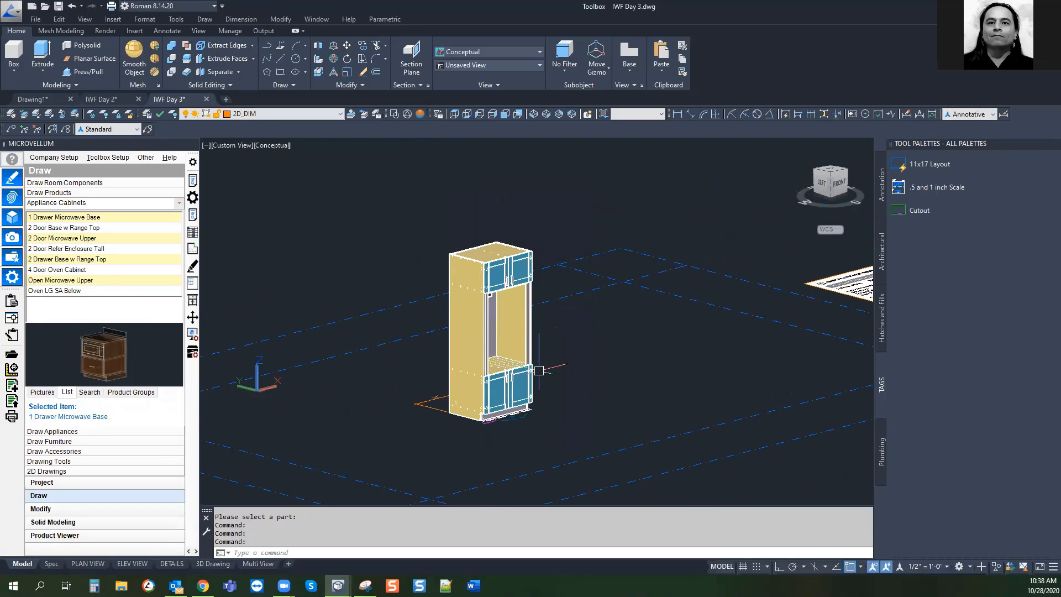
pyautogui.moveTo(600, 375); pyautogui.dragTo(593, 378, button='middle')
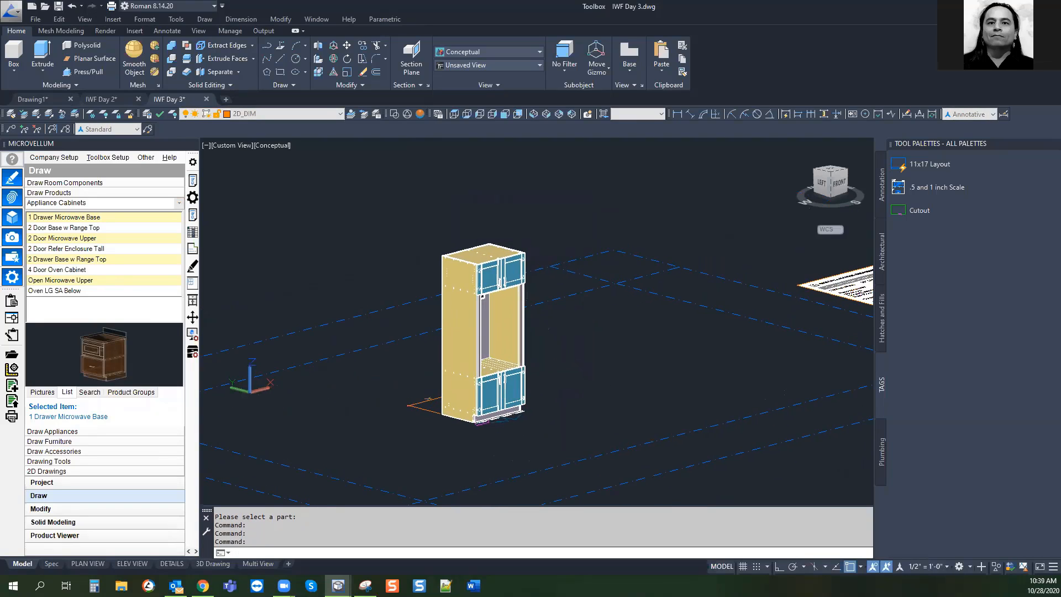
pyautogui.press('Escape')
pyautogui.press('Escape')
pyautogui.press('Escape')
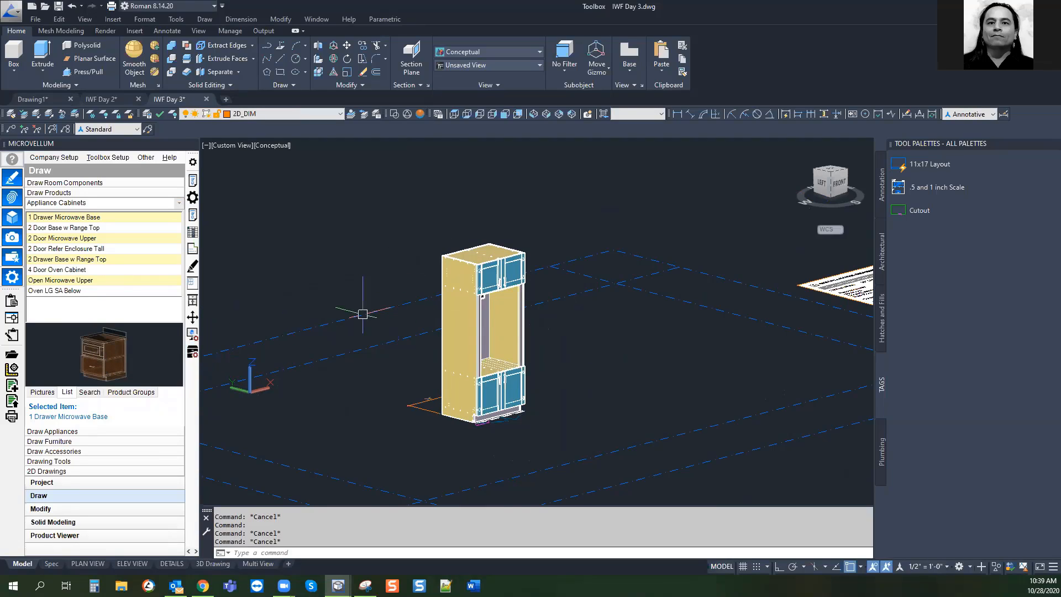
pyautogui.press('Escape')
pyautogui.hotkey('ctrl', 'shift', 'a')
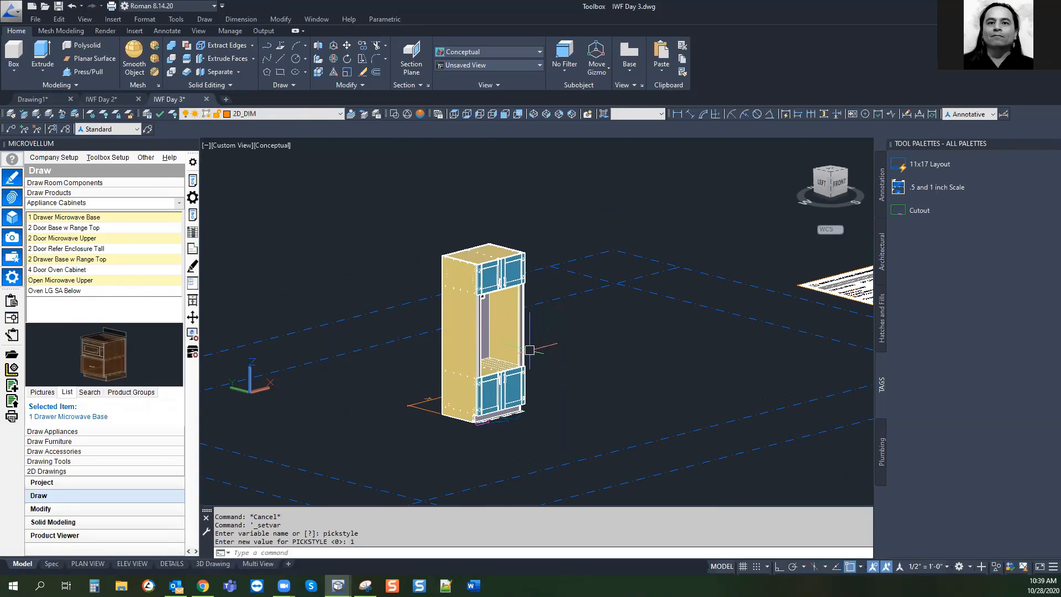
pyautogui.write('isolateobjects')
pyautogui.press('Return')
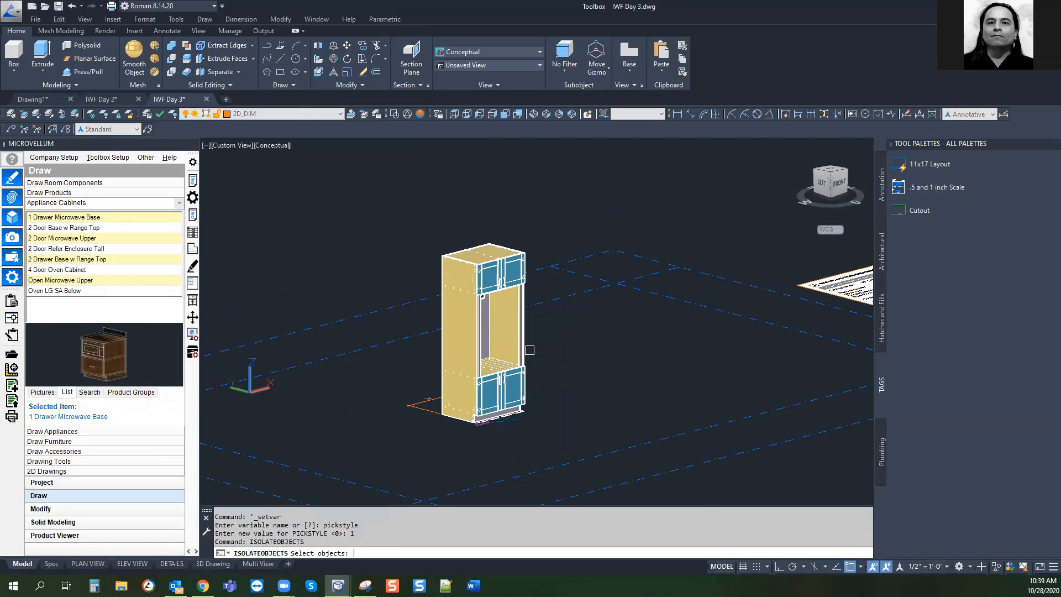
pyautogui.click(518, 354)
pyautogui.press('Return')
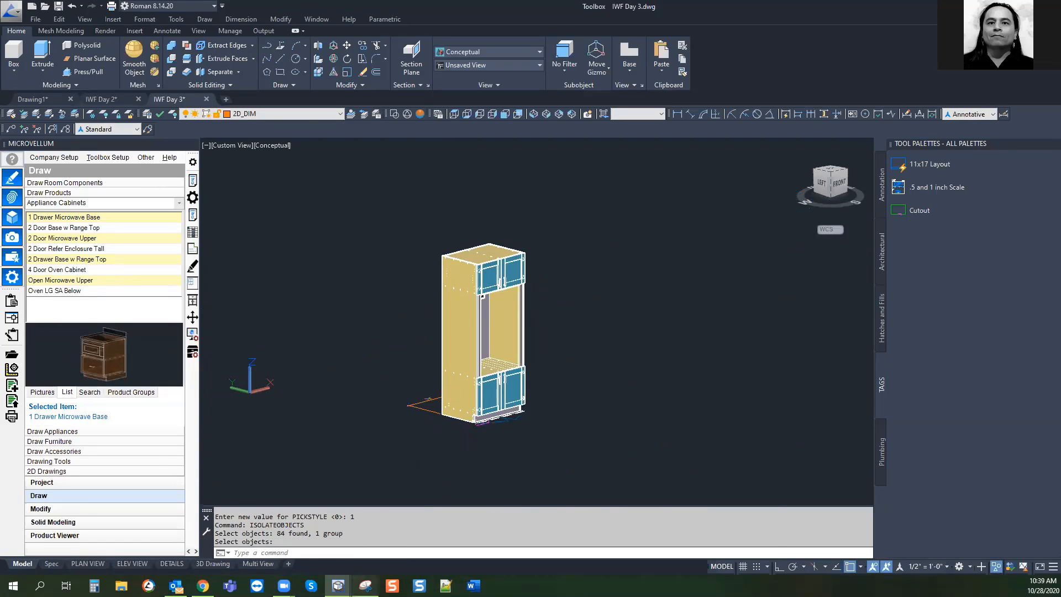
# Switch to the Snipping Tool and capture a rectangular image of the isolated oven cabinet
pyautogui.click(365, 586)
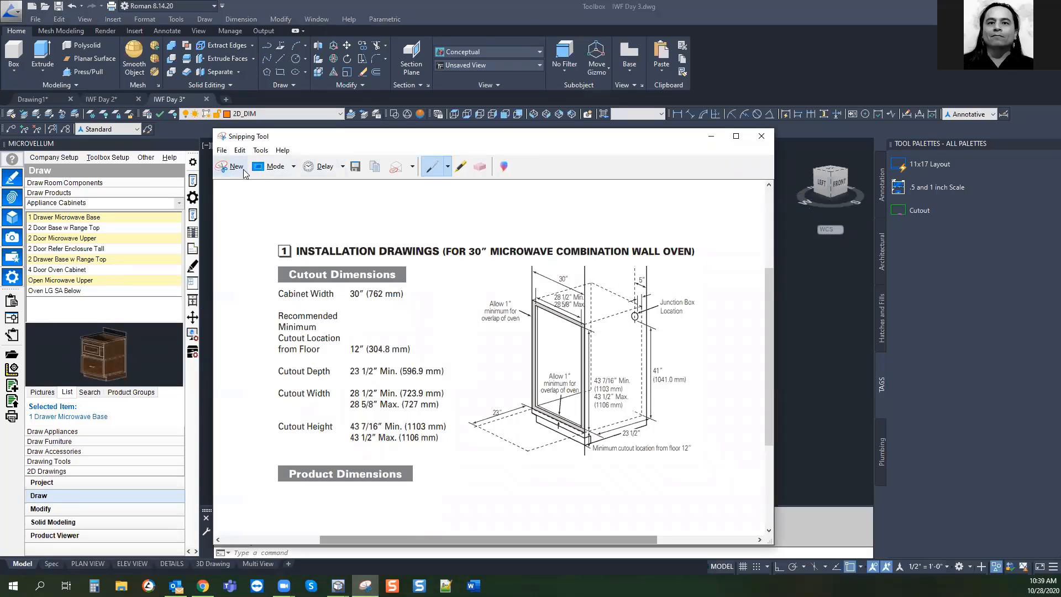
pyautogui.click(761, 136)
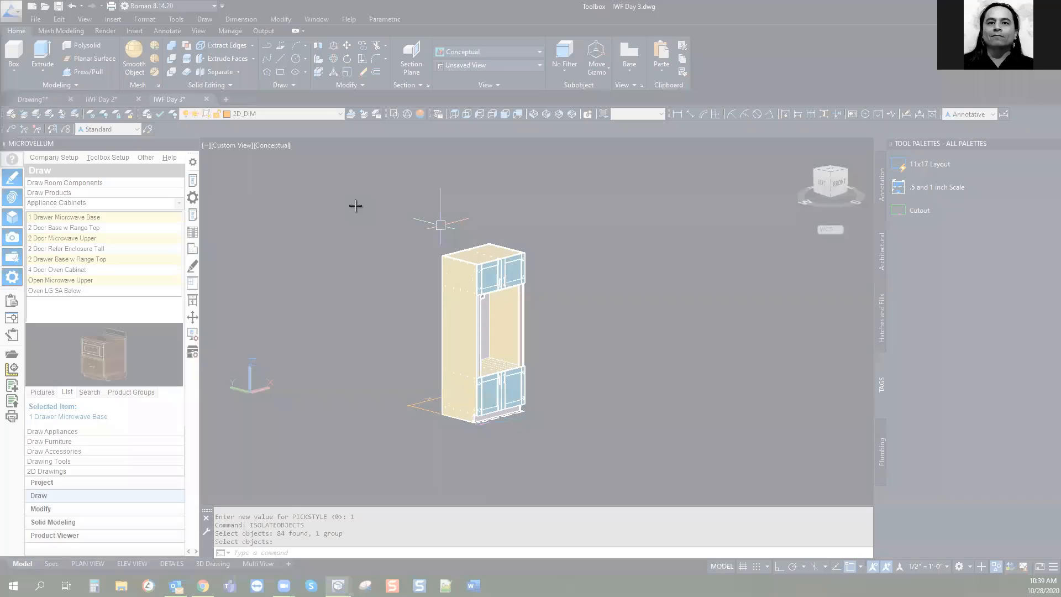
pyautogui.moveTo(356, 207); pyautogui.dragTo(597, 454)
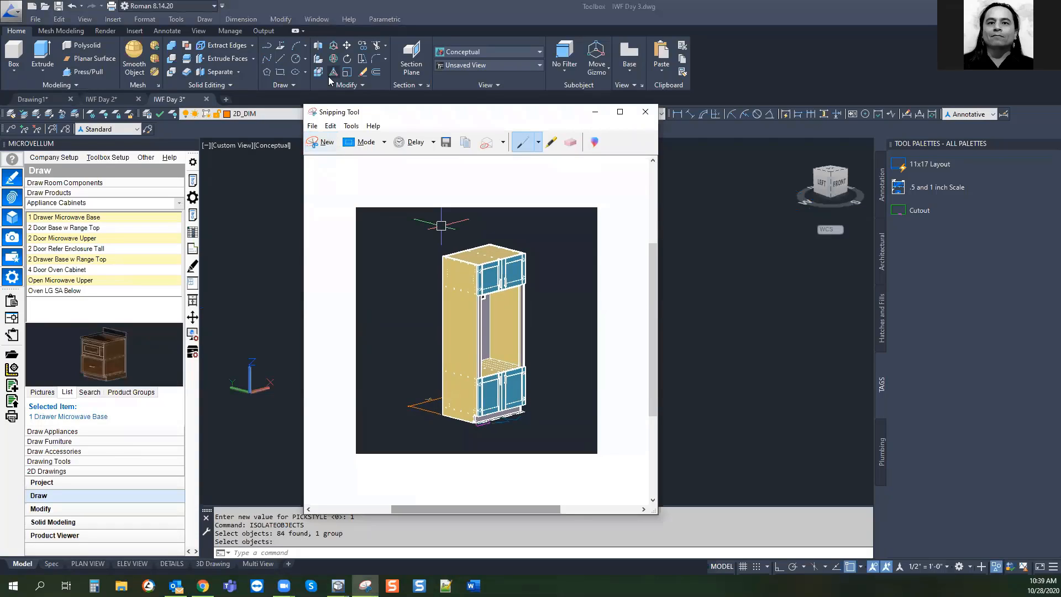
# Save the cabinet snip as a JPEG named Oven 10.28 in the Pictures folder and close the Snipping Tool
pyautogui.click(312, 126)
pyautogui.click(334, 160)
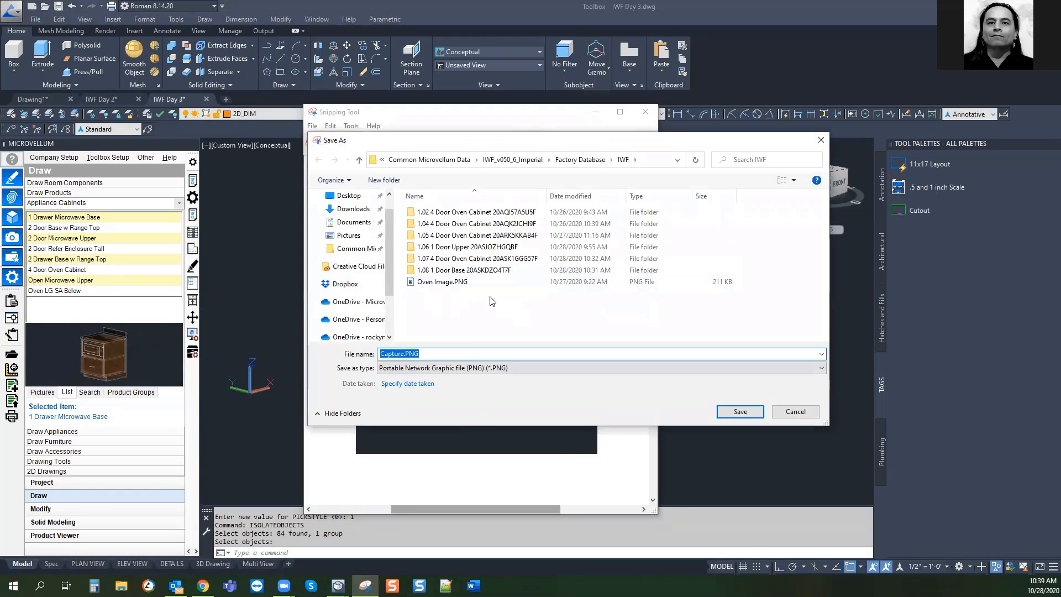
pyautogui.click(348, 236)
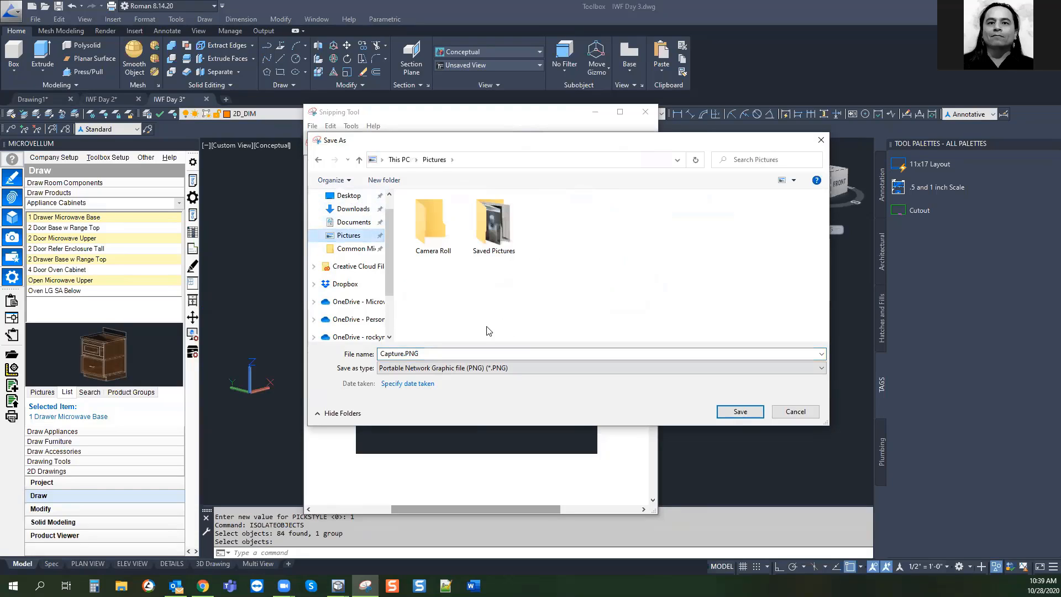
pyautogui.click(470, 356)
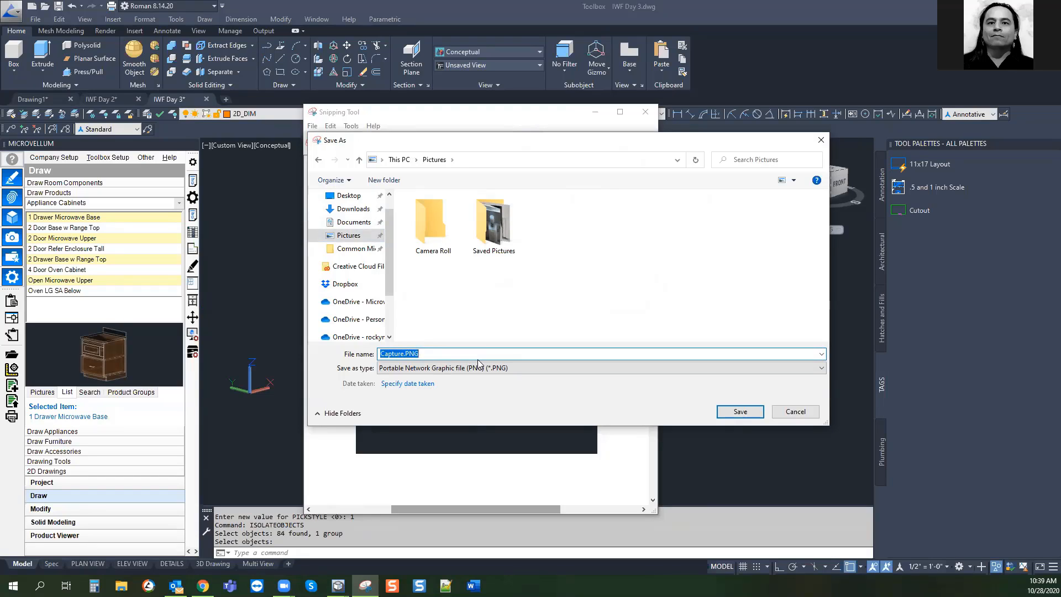
pyautogui.click(728, 369)
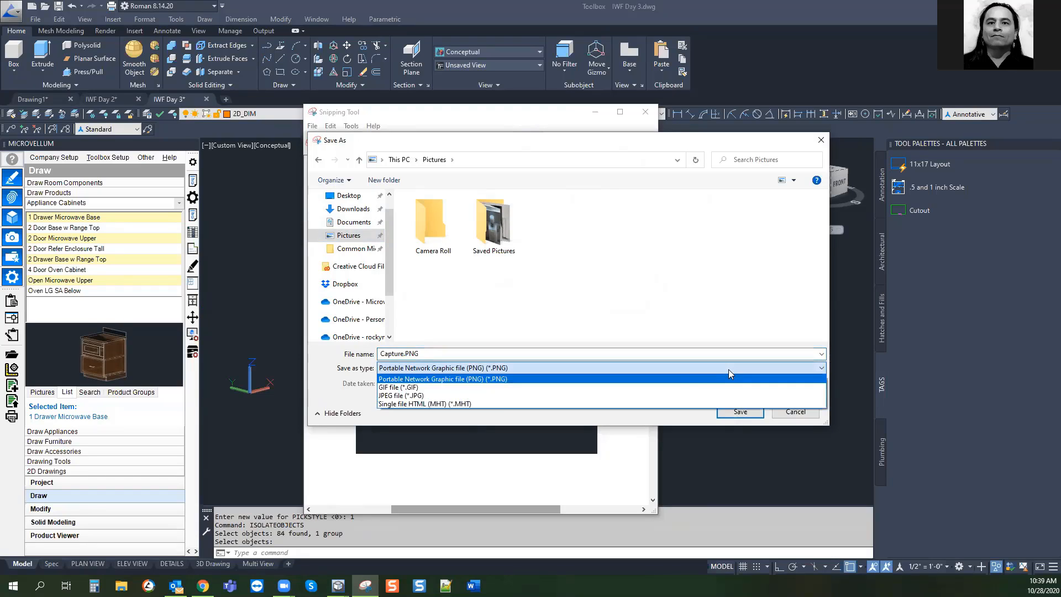
pyautogui.click(437, 395)
pyautogui.click(427, 356)
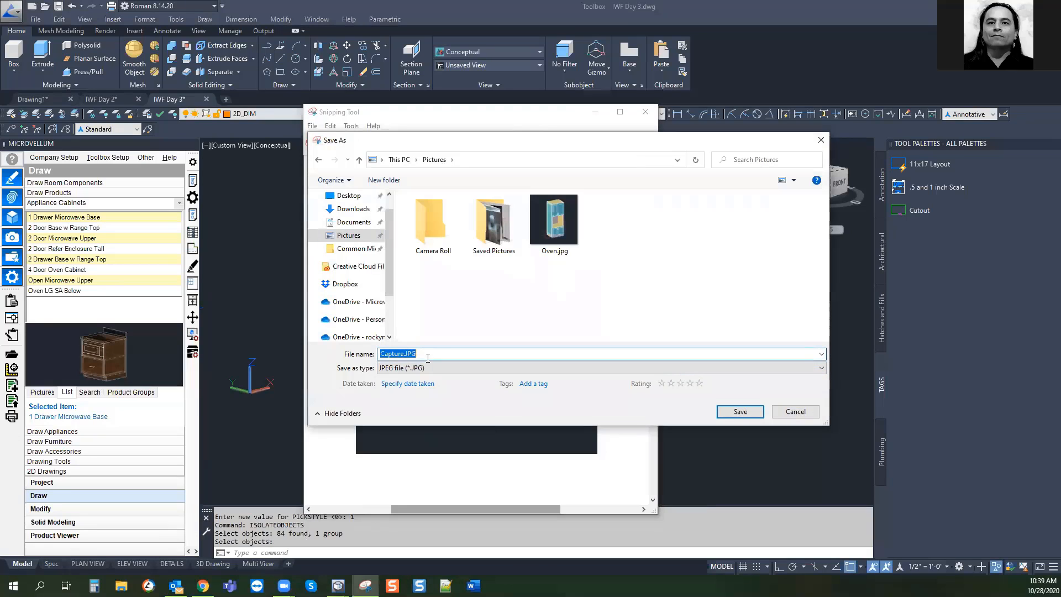
pyautogui.write('O')
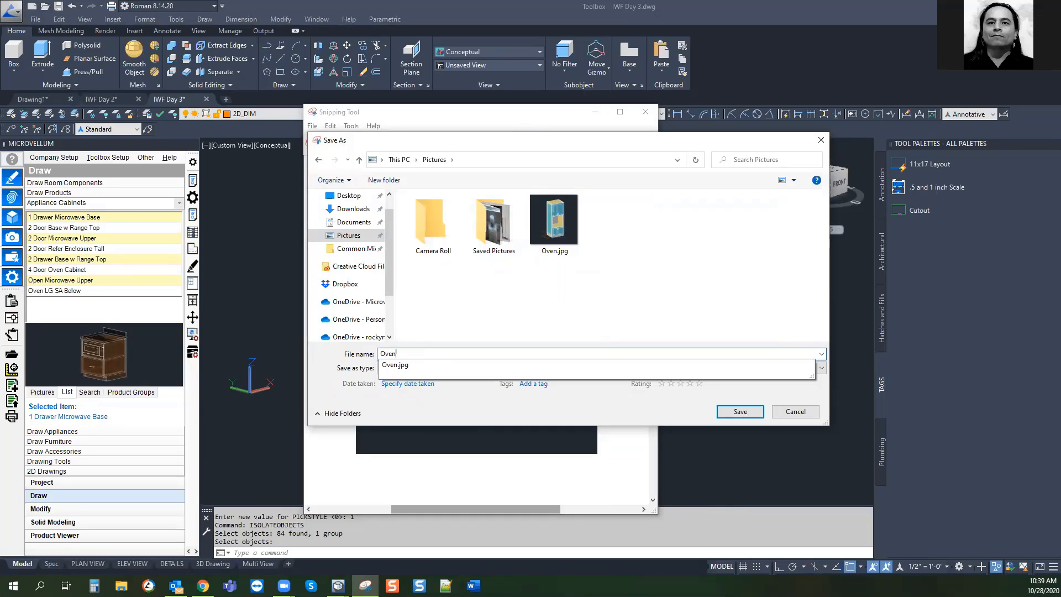
pyautogui.write('ven')
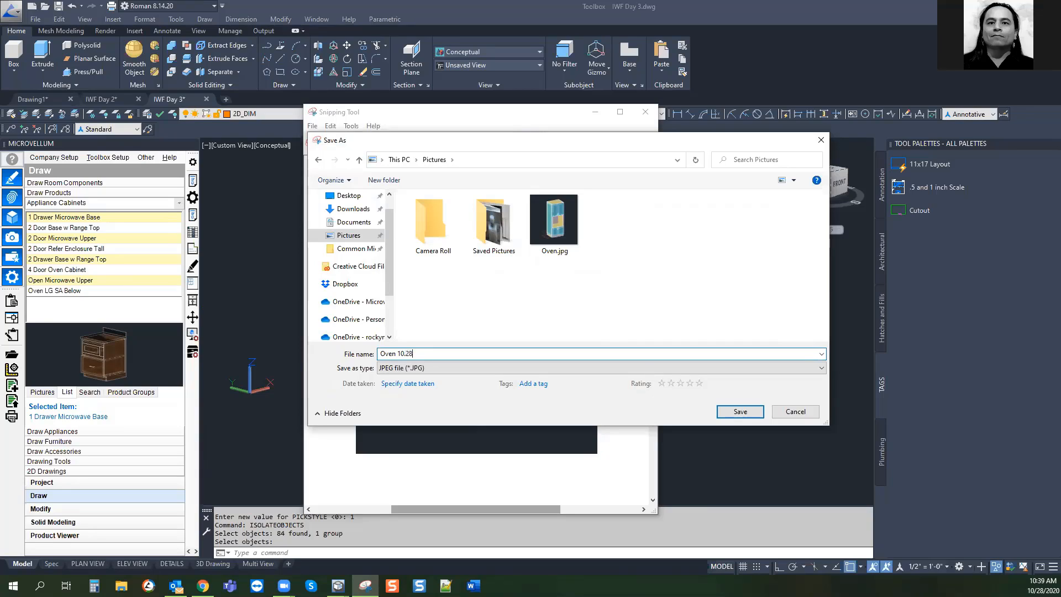
pyautogui.click(740, 412)
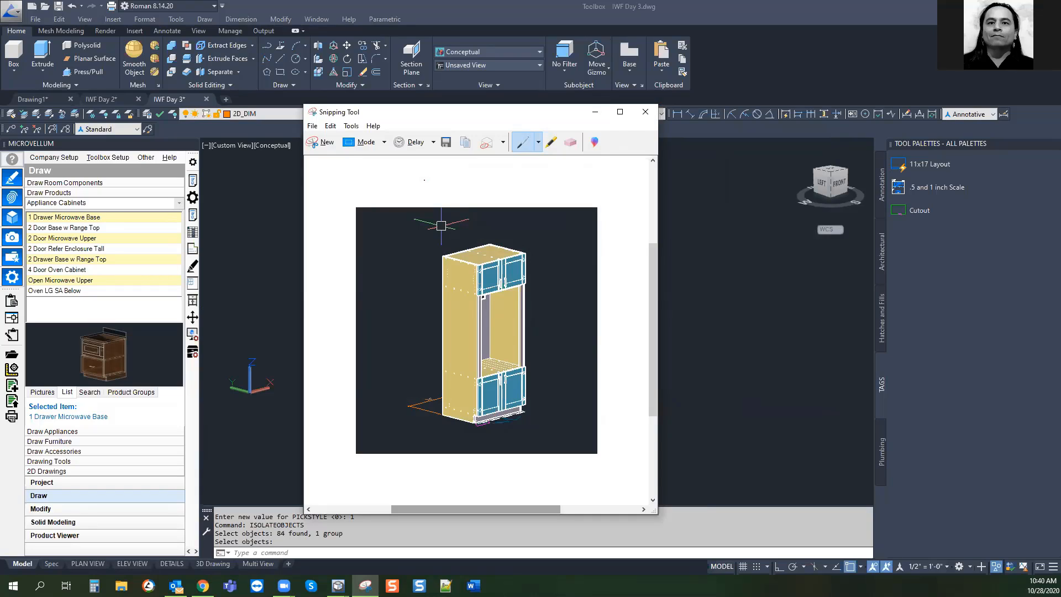
pyautogui.click(645, 112)
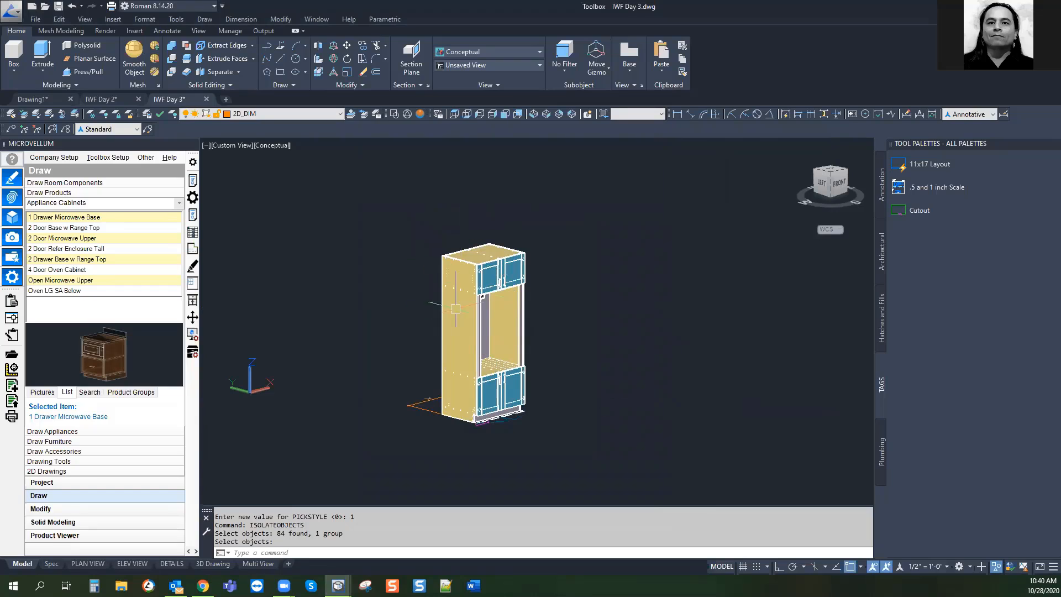
# End the object isolation so the rest of the drawing is displayed again
pyautogui.moveTo(455, 309); pyautogui.dragTo(430, 321, button='middle')
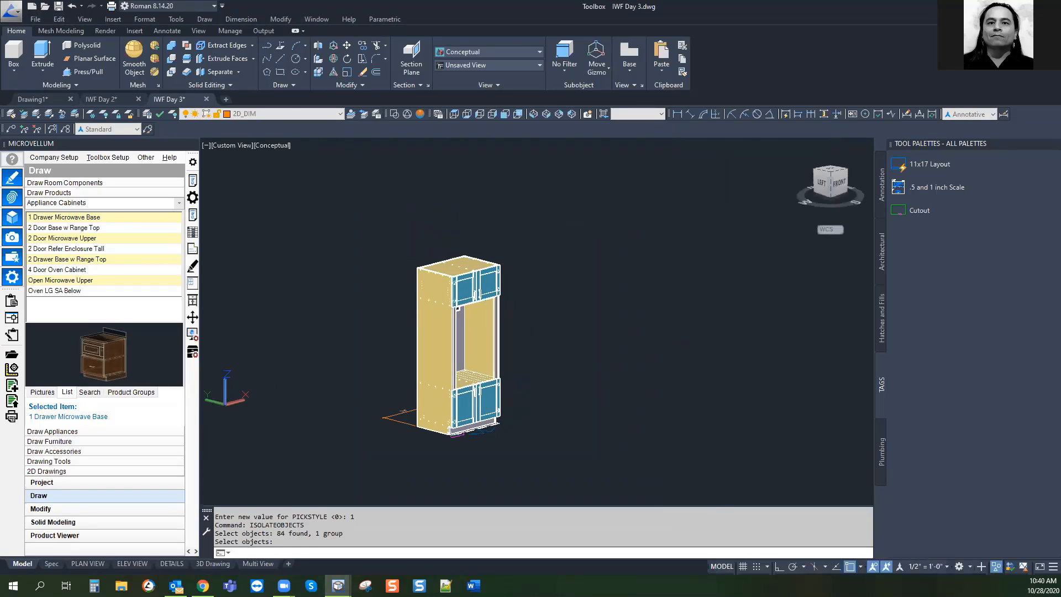
pyautogui.press('Escape')
pyautogui.press('Escape')
pyautogui.press('Escape')
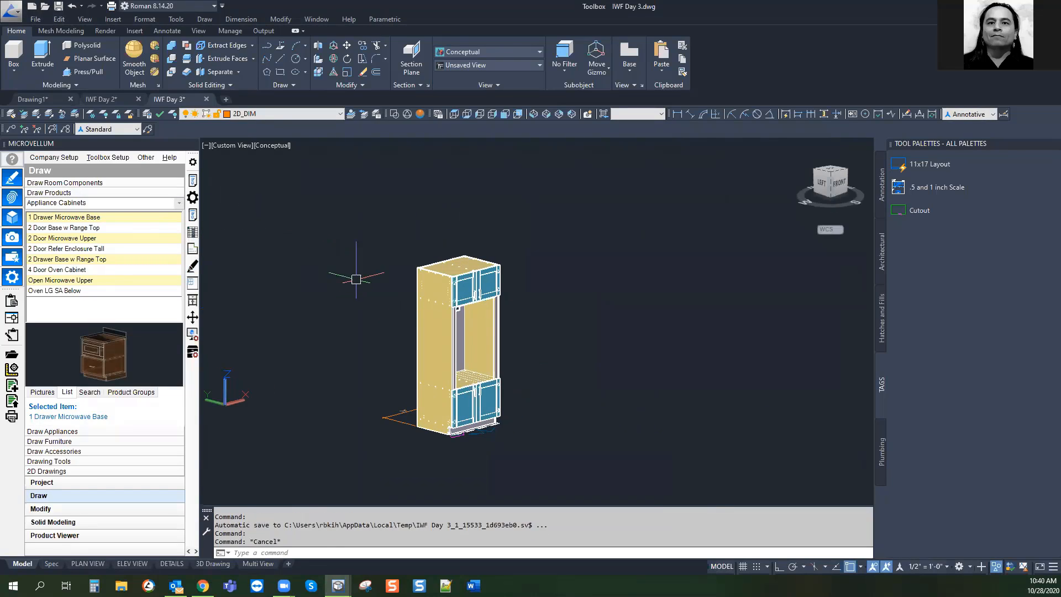
pyautogui.write('un')
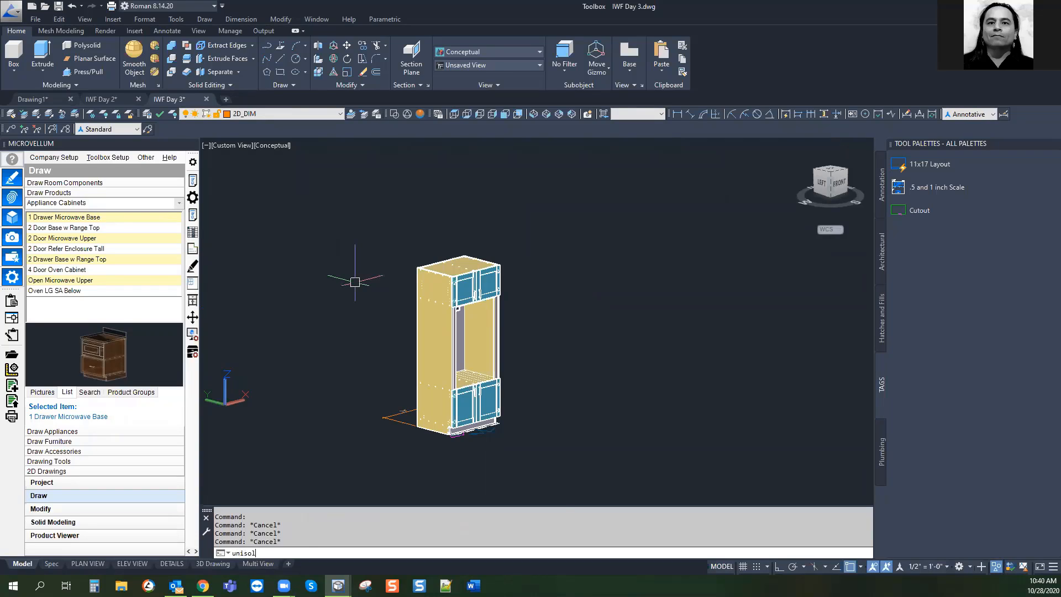
pyautogui.write('isol')
pyautogui.press('Return')
pyautogui.press('Escape')
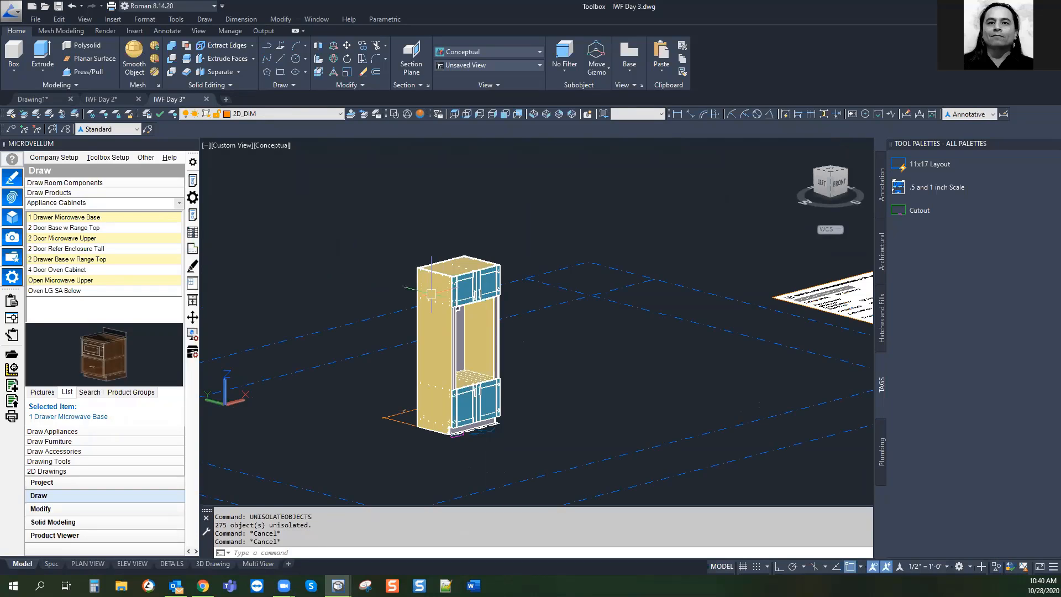
pyautogui.moveTo(656, 370); pyautogui.dragTo(598, 385, button='middle')
pyautogui.press('Escape')
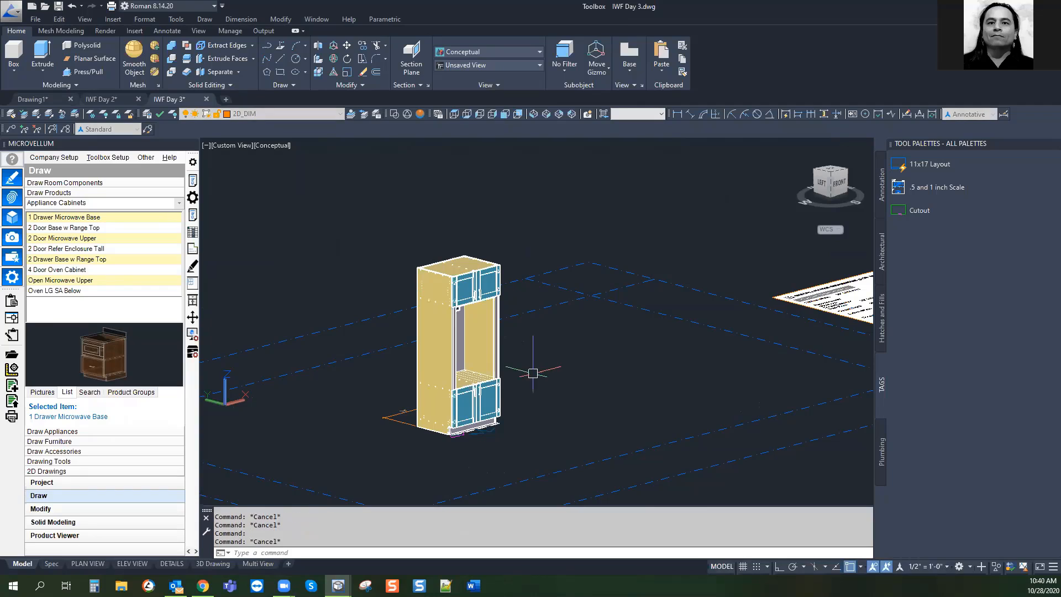
pyautogui.moveTo(533, 372); pyautogui.dragTo(545, 347, button='middle')
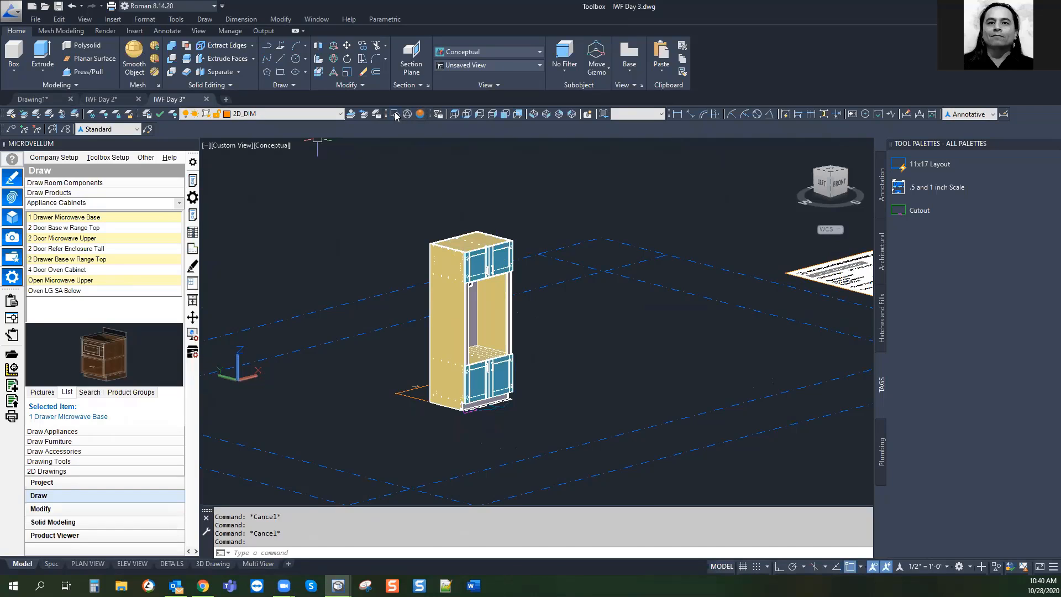
# Display the oven cabinet in 2D Wireframe from the front and inspect its upper opening
pyautogui.click(420, 115)
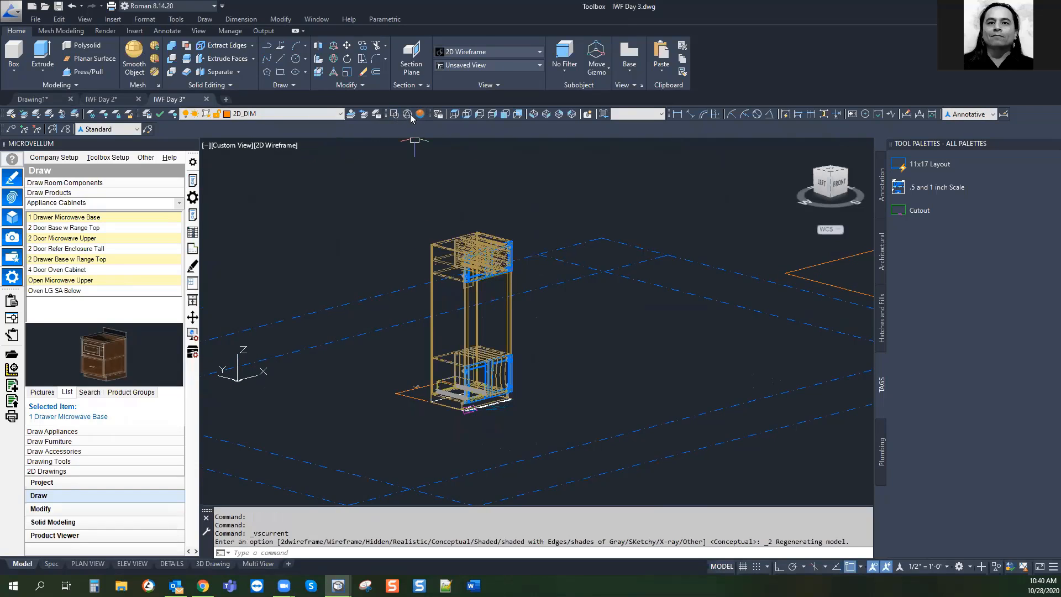
pyautogui.click(504, 114)
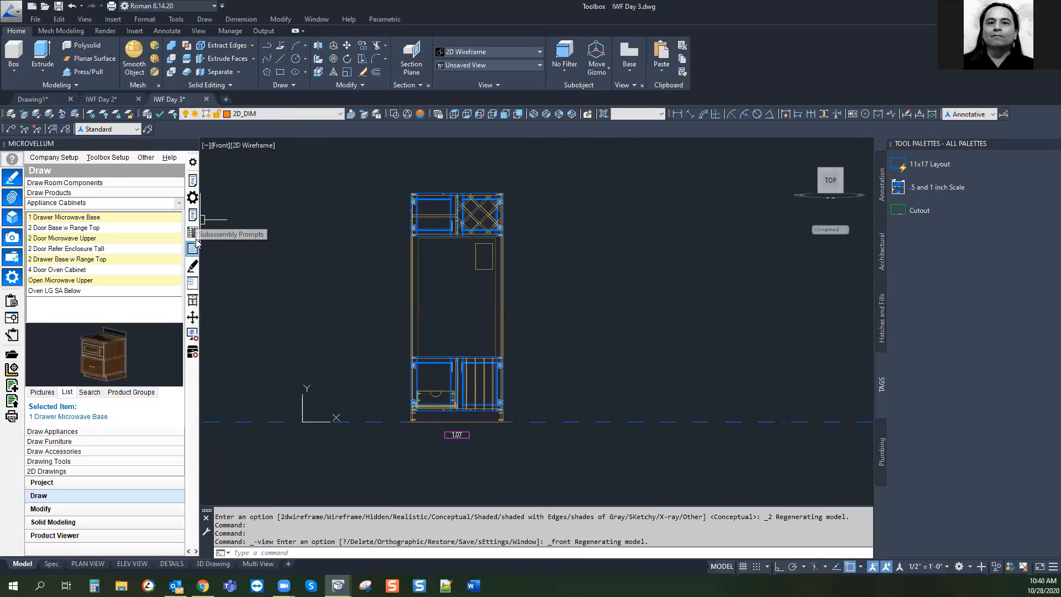
pyautogui.click(192, 181)
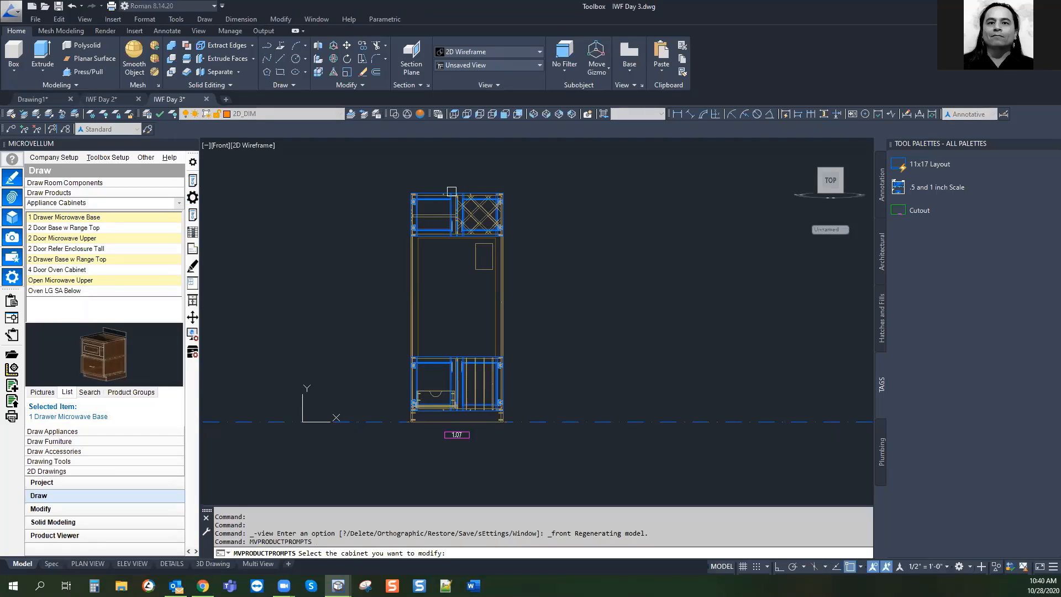
pyautogui.press('Escape')
pyautogui.scroll(6, 452, 191)
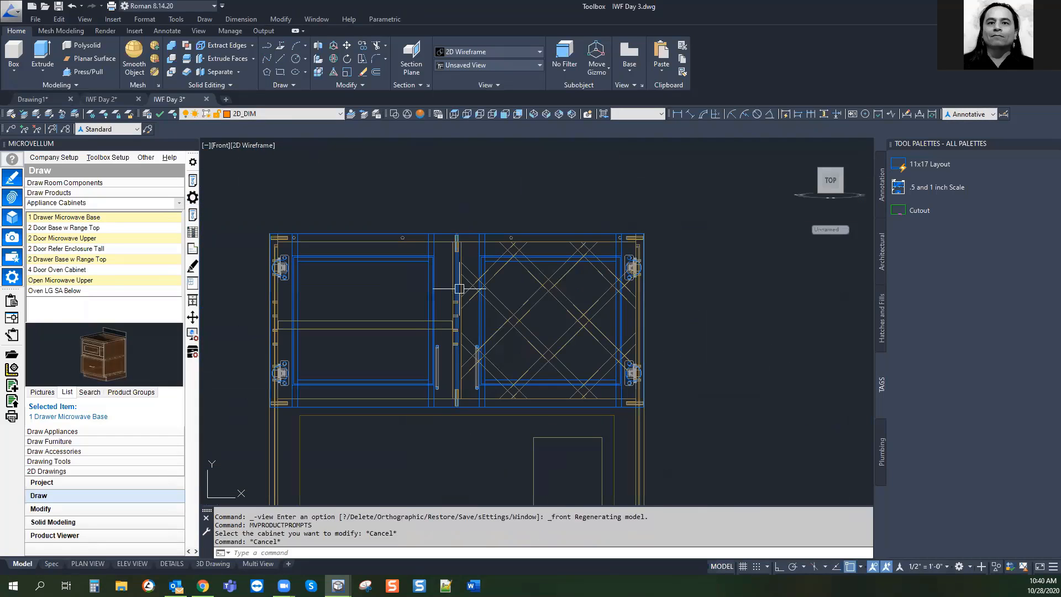
pyautogui.scroll(-4, 459, 288)
pyautogui.press('Escape')
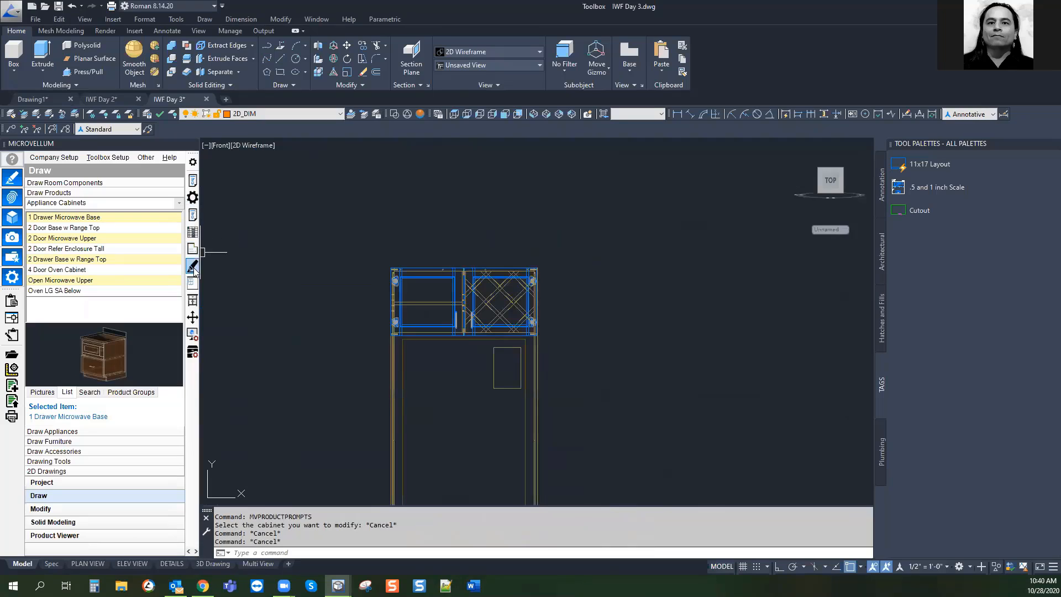
# Open the cabinet's design data for editing through the trellis wine rack in the upper opening
pyautogui.click(192, 231)
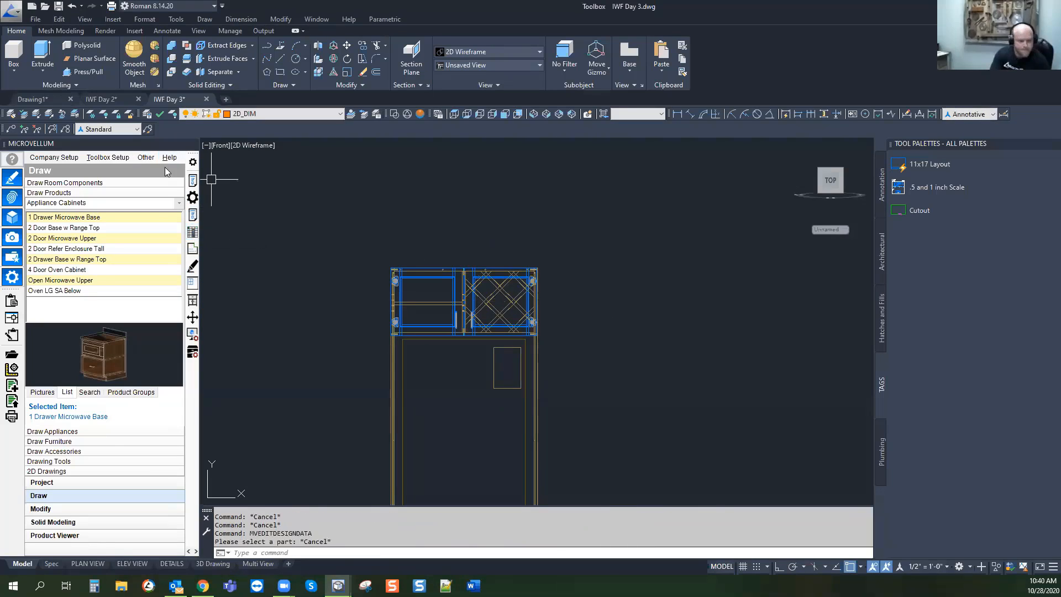
pyautogui.click(192, 231)
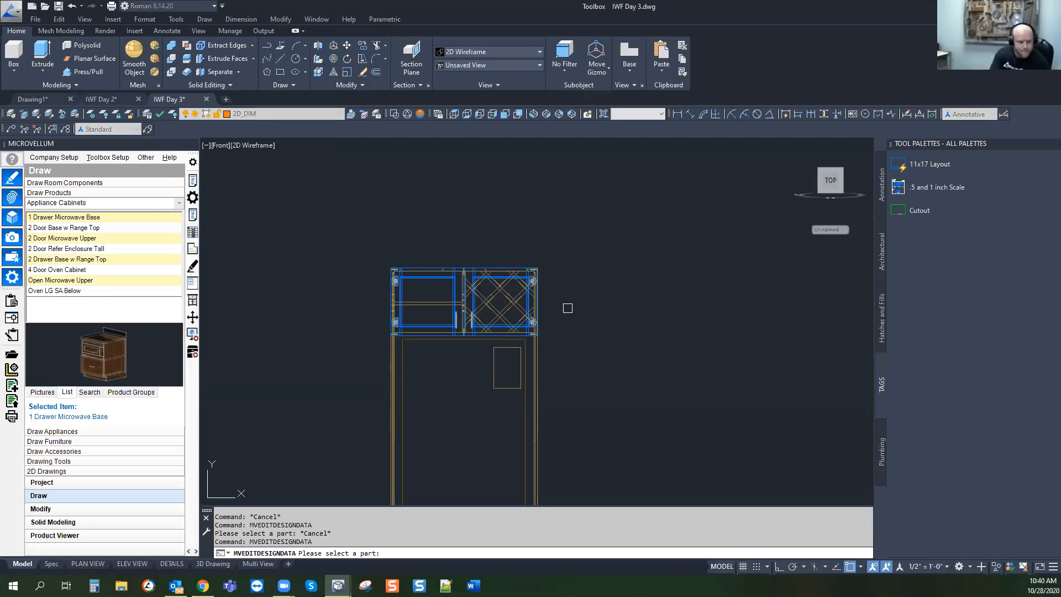
pyautogui.click(492, 303)
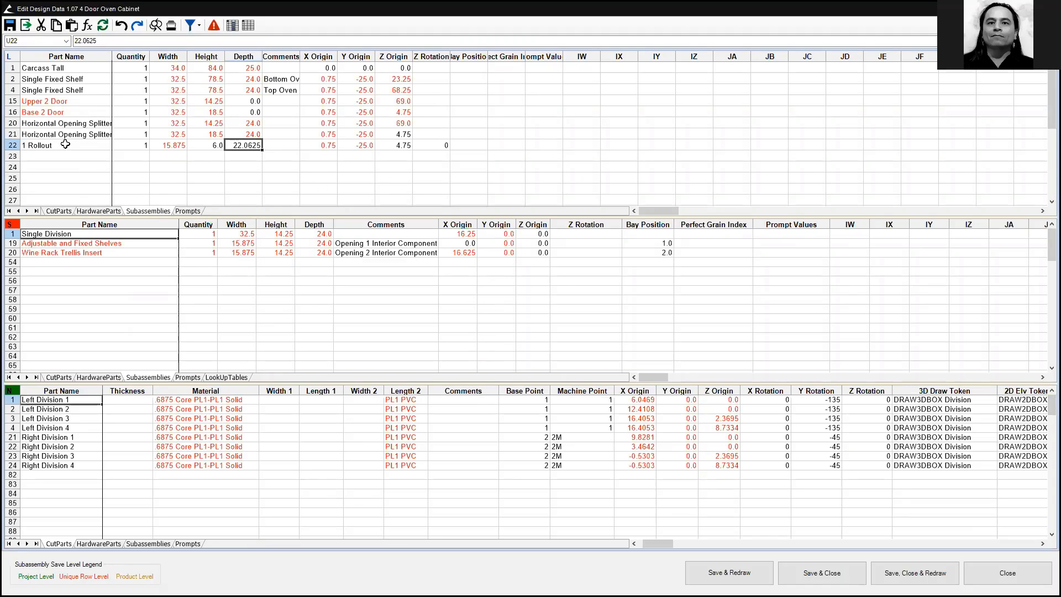
# Review the subassemblies inside the horizontal opening splitter of the cabinet's upper opening and close the design data
pyautogui.click(11, 134)
pyautogui.click(12, 123)
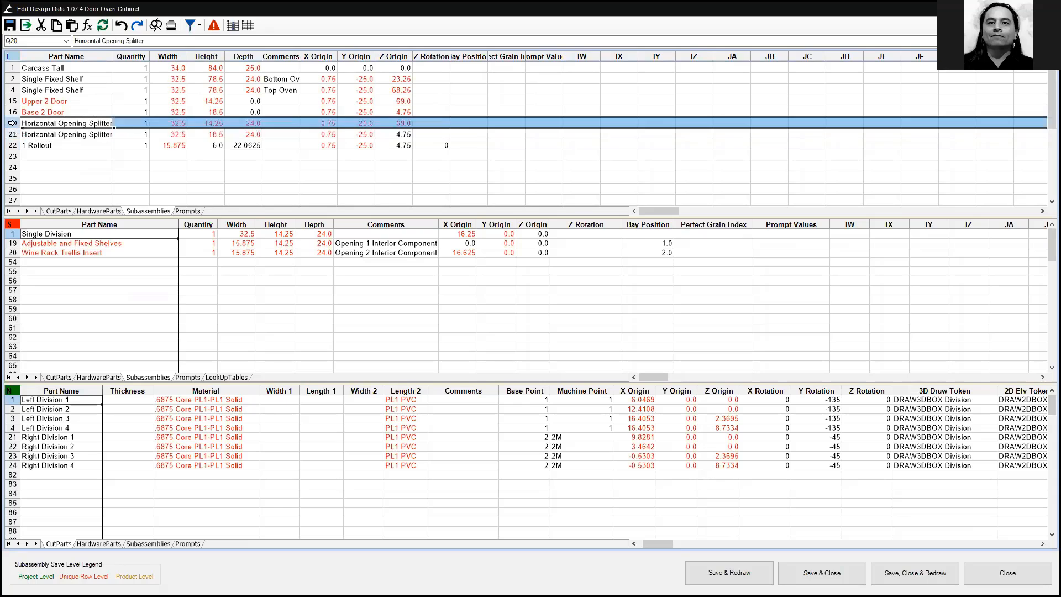
pyautogui.rightClick(12, 123)
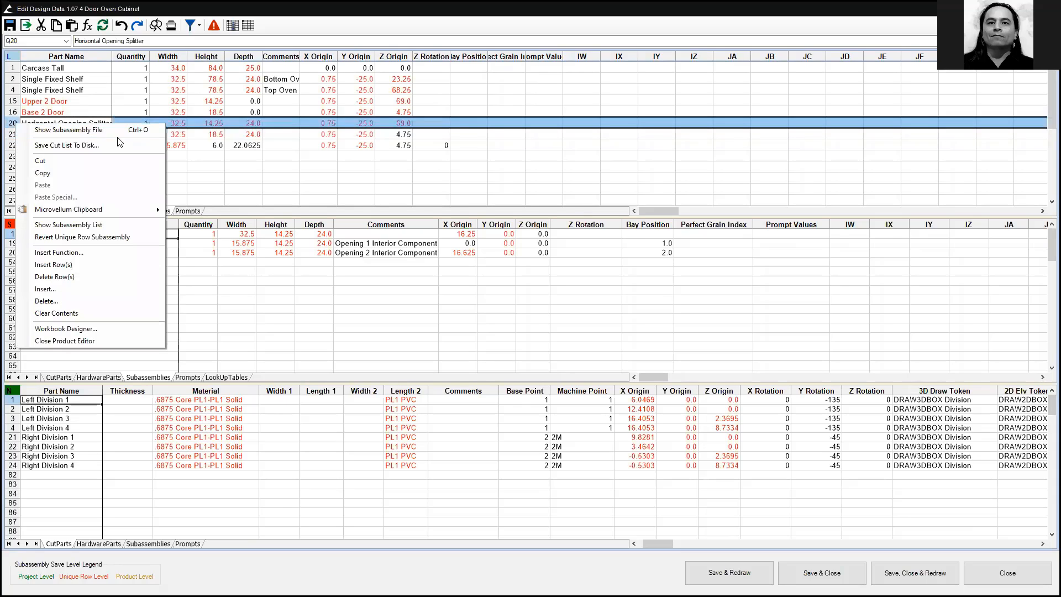
pyautogui.click(65, 132)
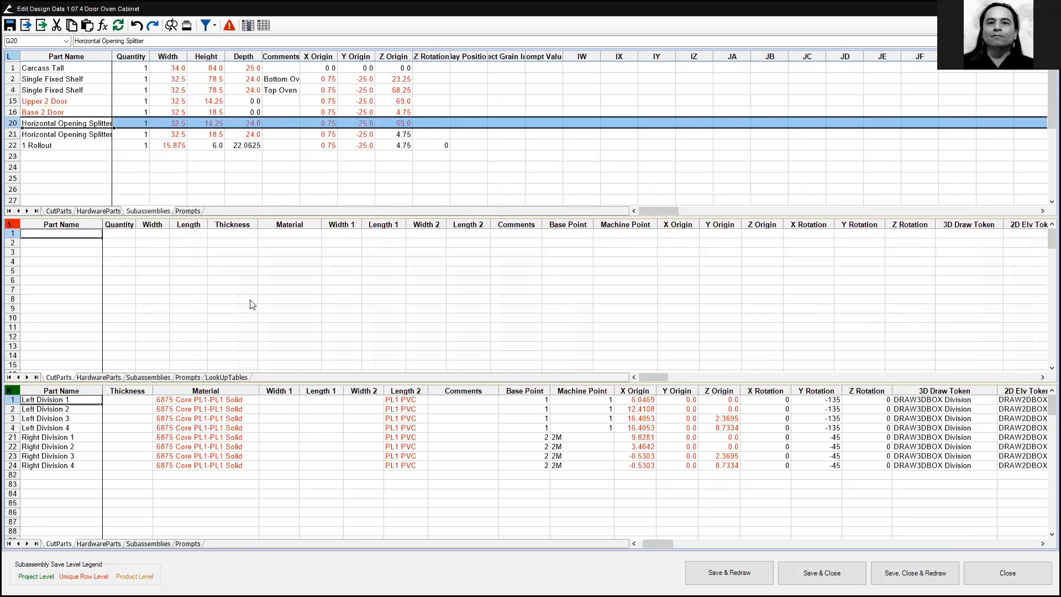
pyautogui.click(148, 378)
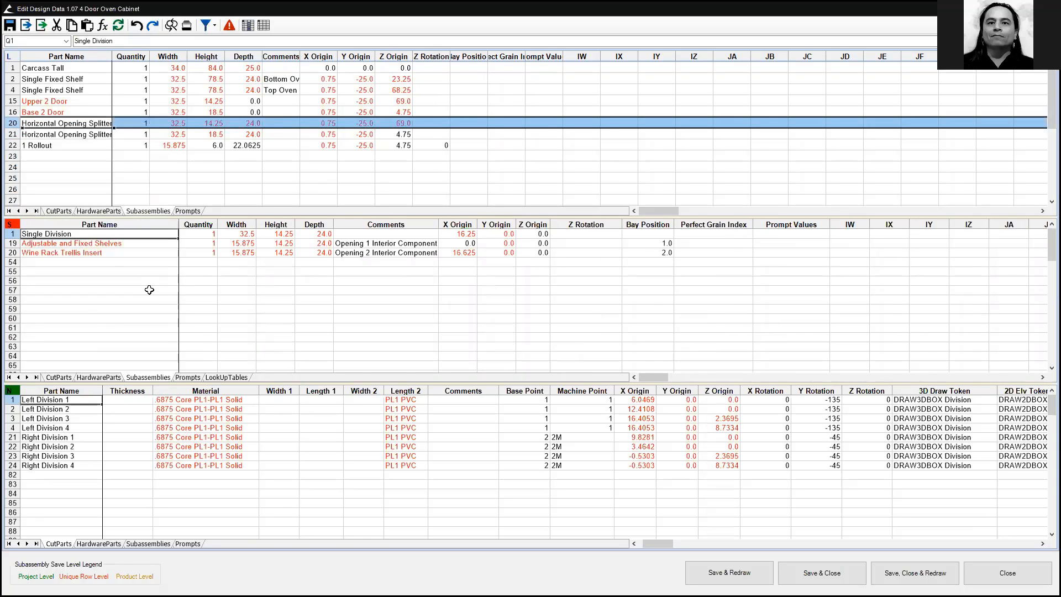
pyautogui.click(31, 27)
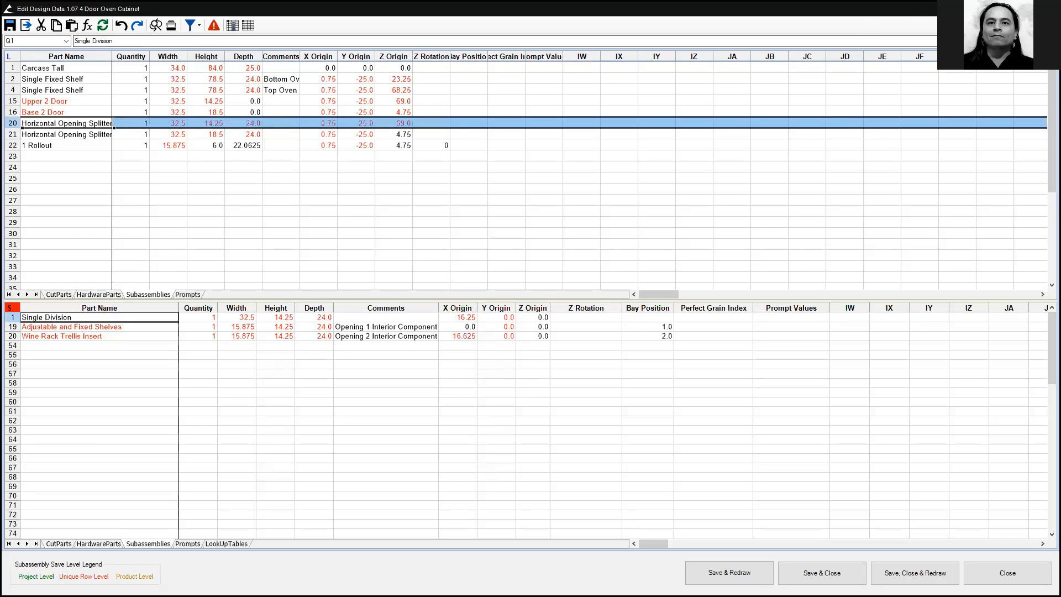
pyautogui.press('Escape')
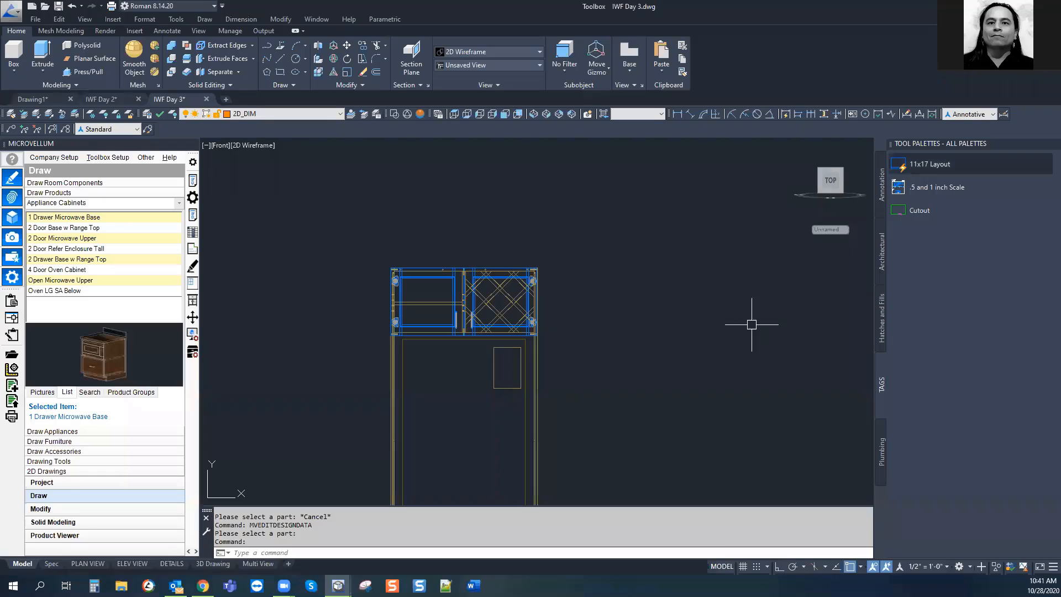
pyautogui.press('Escape')
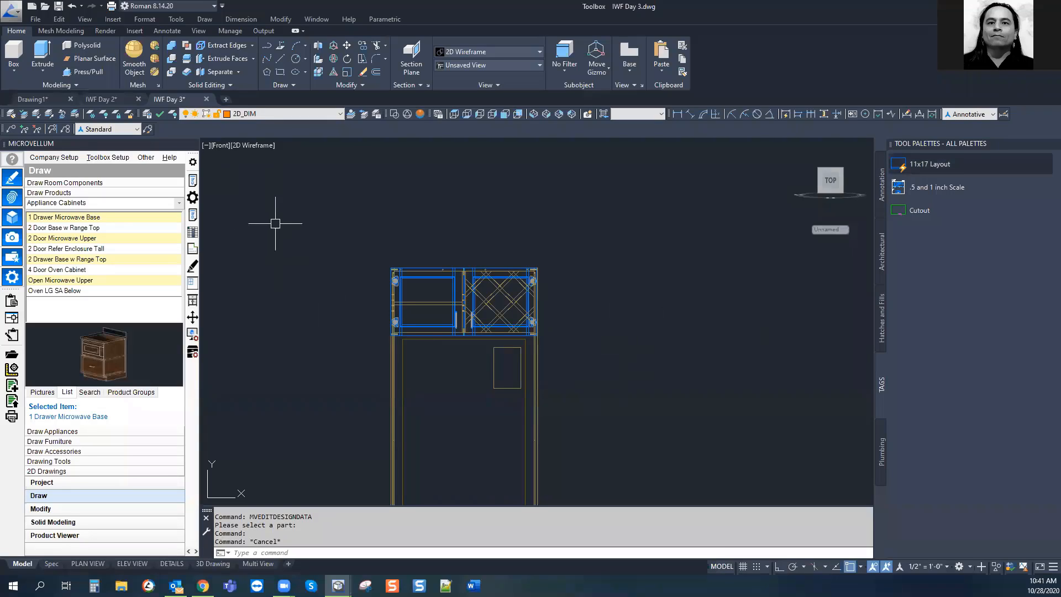
# Set the oven cabinet's width to 37 in its product prompts and redraw it
pyautogui.click(193, 181)
pyautogui.scroll(-2, 679, 407)
pyautogui.moveTo(652, 384); pyautogui.dragTo(544, 294, button='middle')
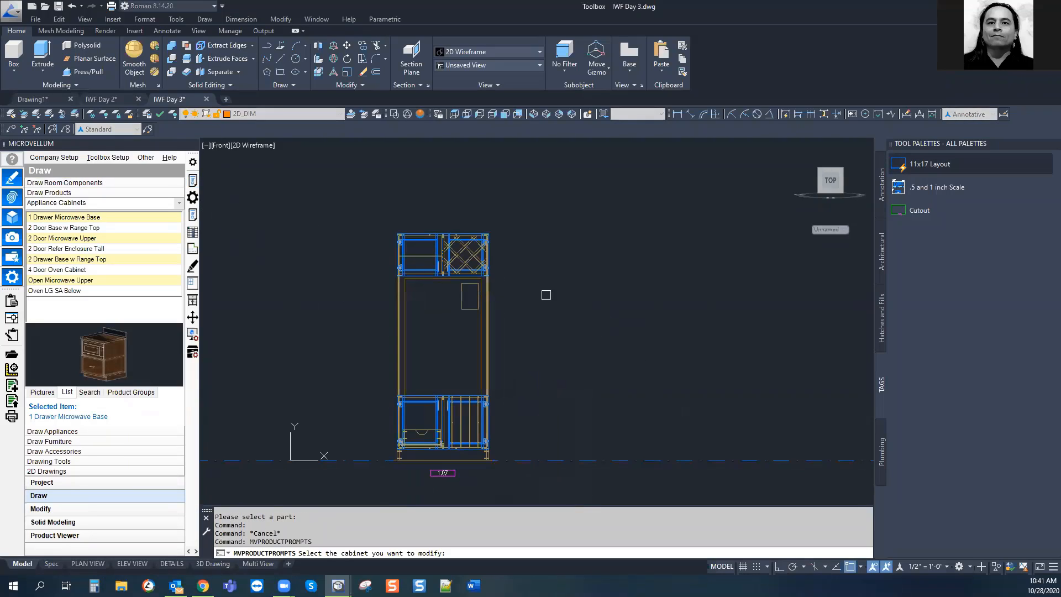
pyautogui.click(532, 319)
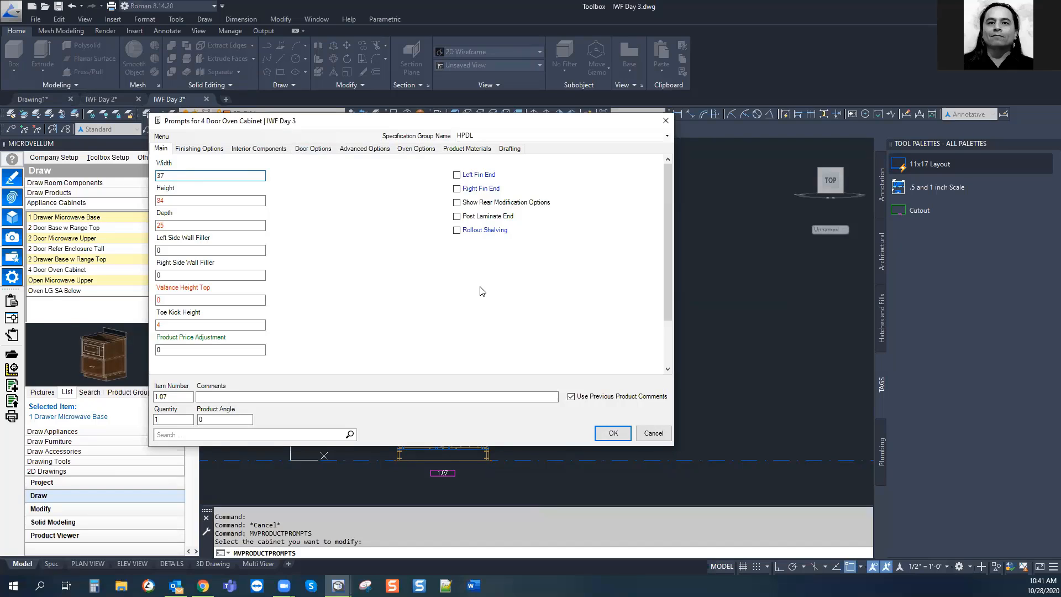
pyautogui.click(612, 433)
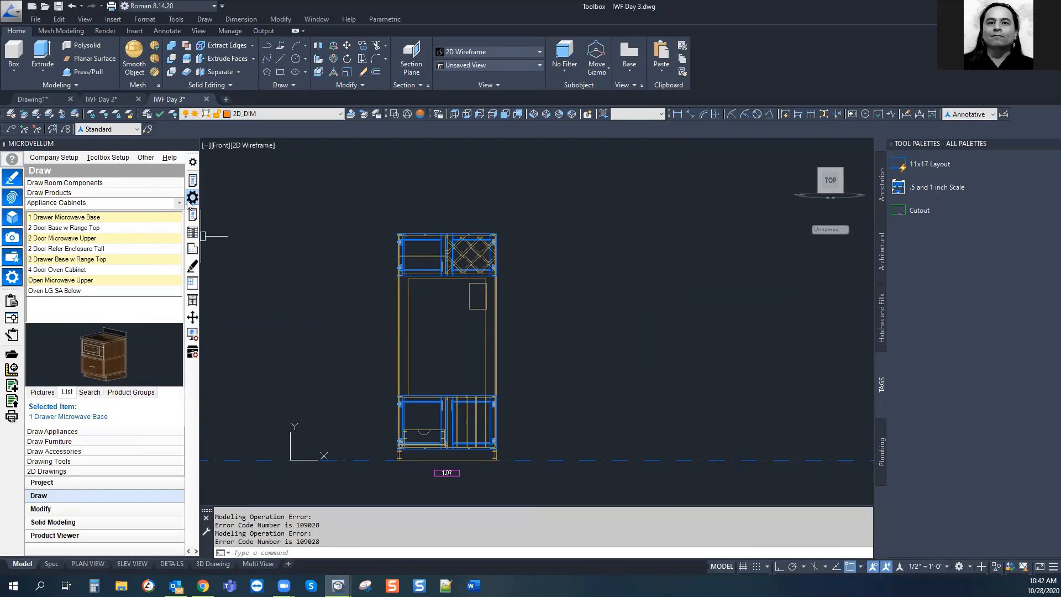
# Return the oven cabinet's width to 34 in its product prompts and redraw it
pyautogui.click(193, 231)
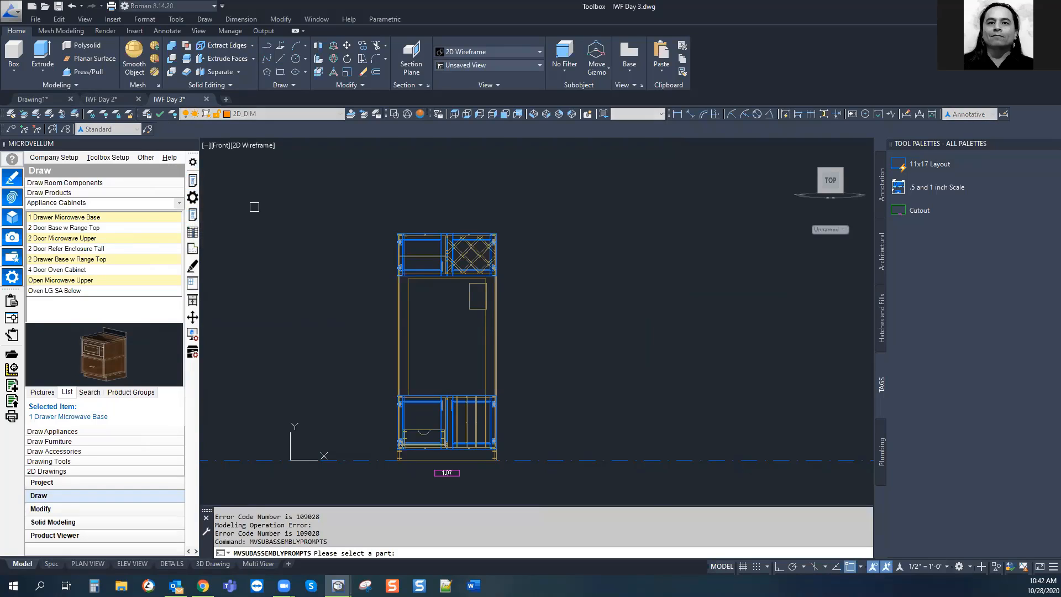
pyautogui.press('Escape')
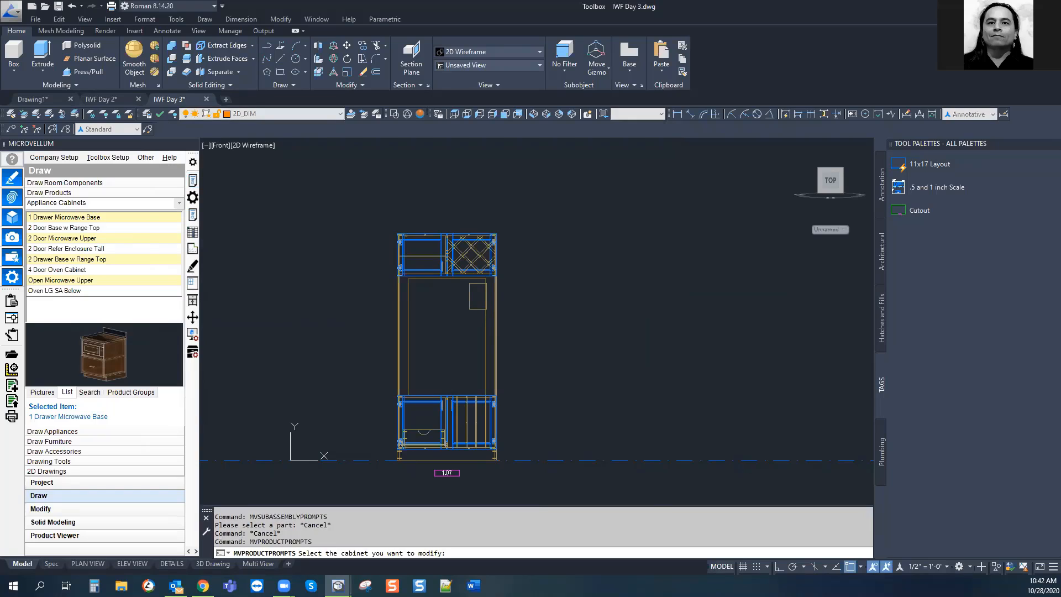
pyautogui.click(478, 269)
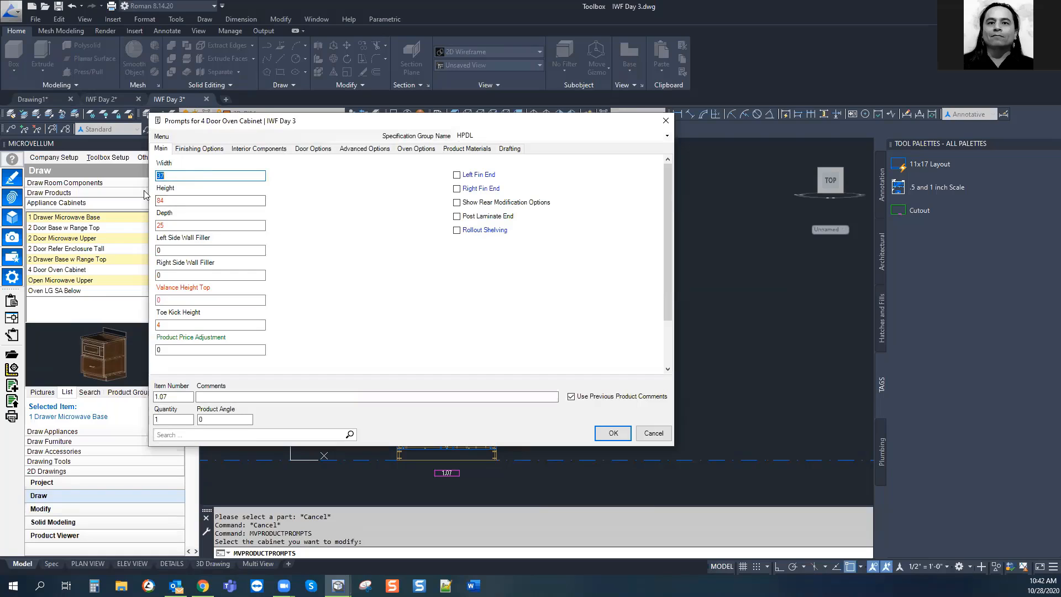
pyautogui.click(612, 433)
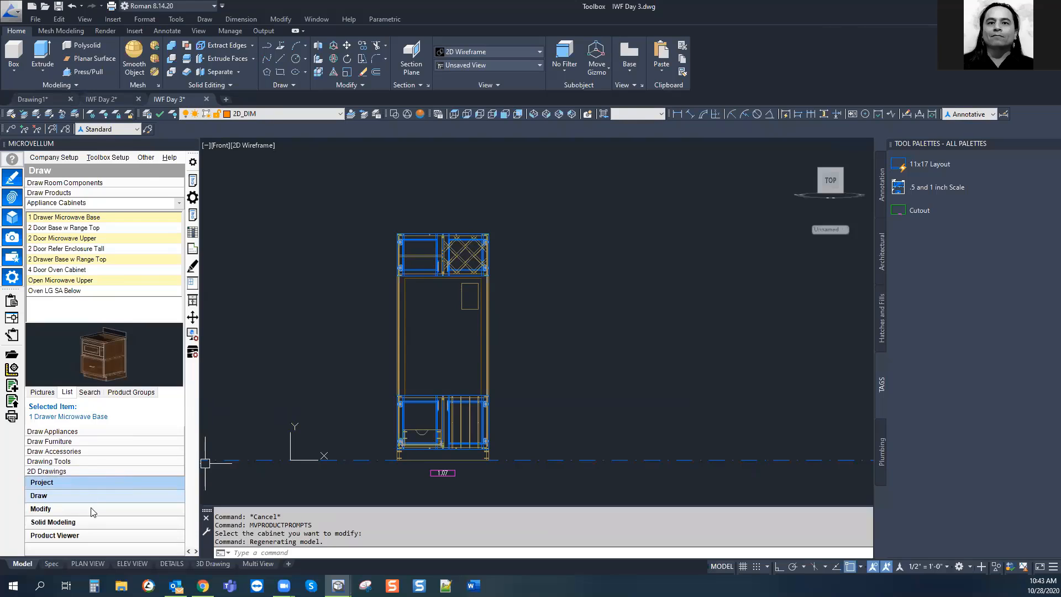
# Start saving the oven cabinet to the product library and choose the Appliance Cabinets category under Cabinets Frameless
pyautogui.click(48, 508)
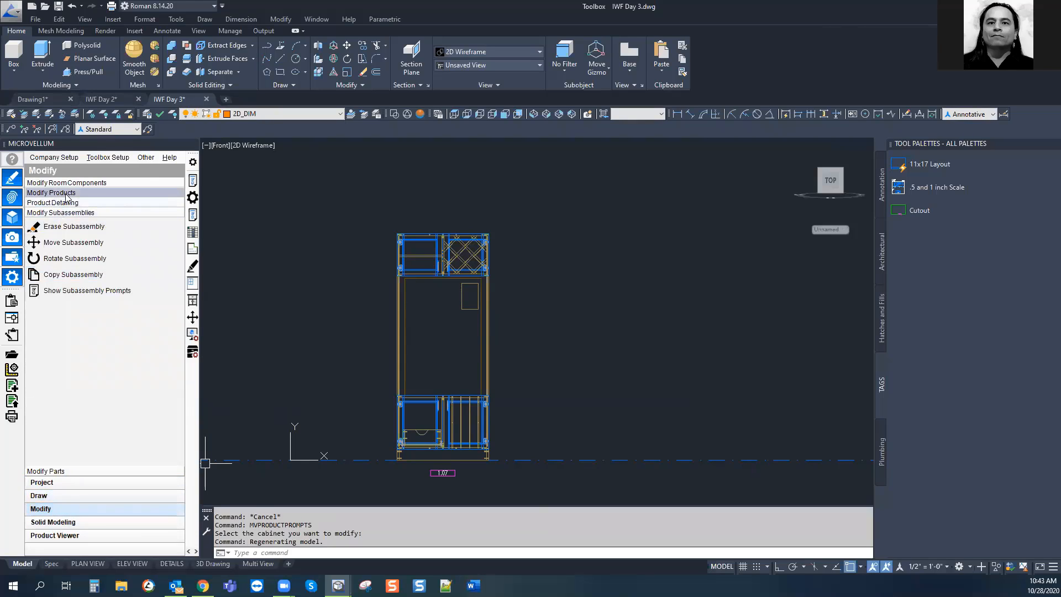
pyautogui.click(66, 193)
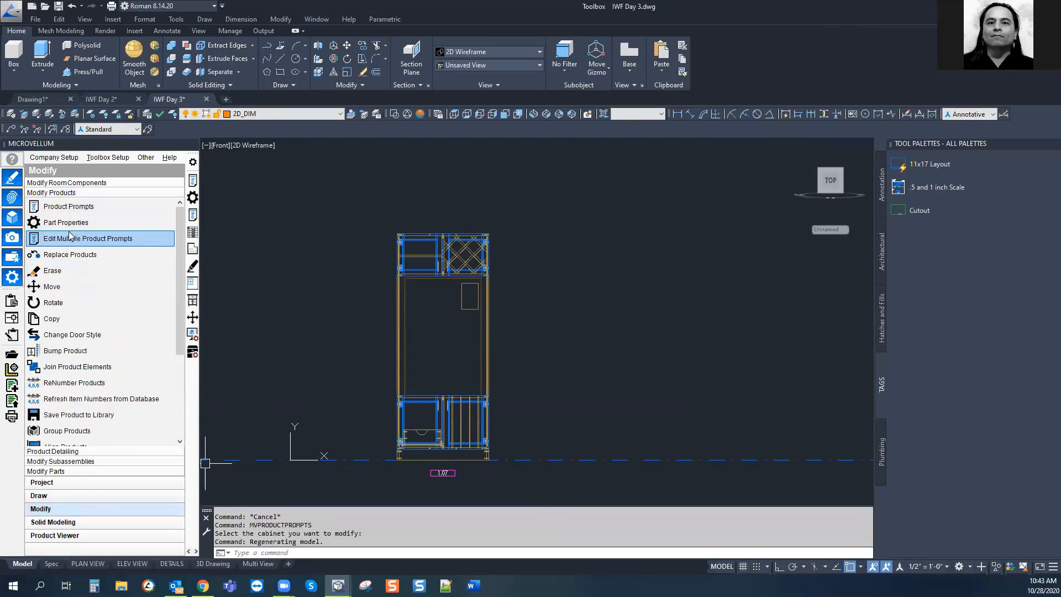
pyautogui.click(84, 416)
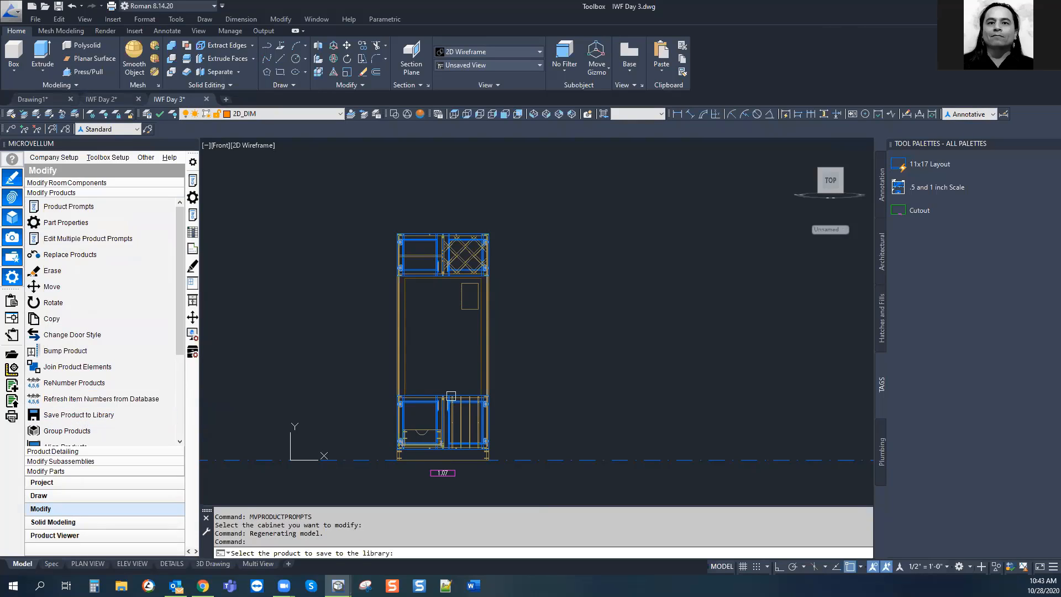
pyautogui.click(455, 319)
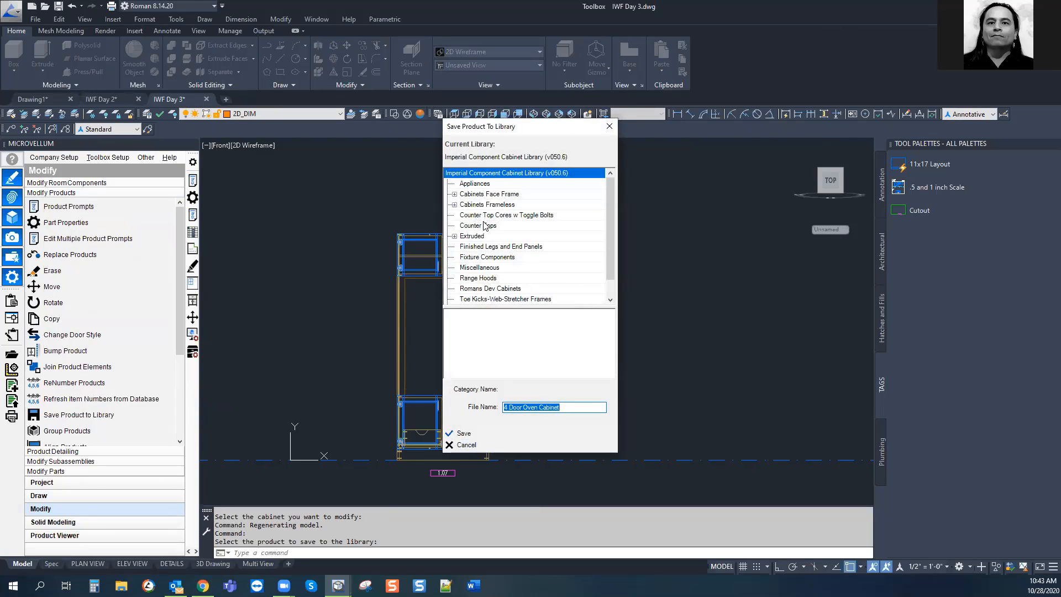
pyautogui.click(454, 194)
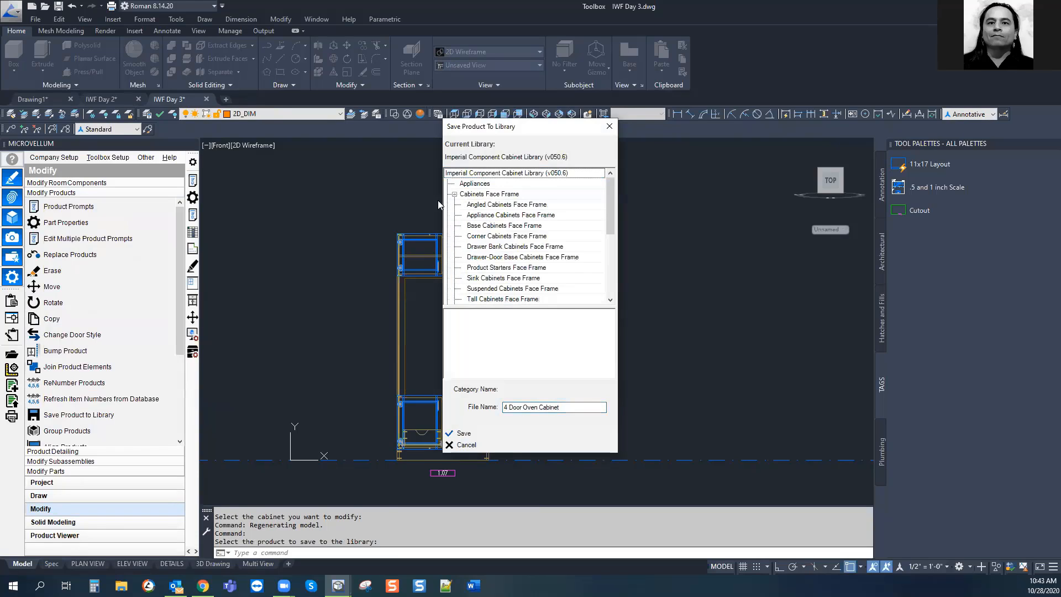
pyautogui.click(454, 195)
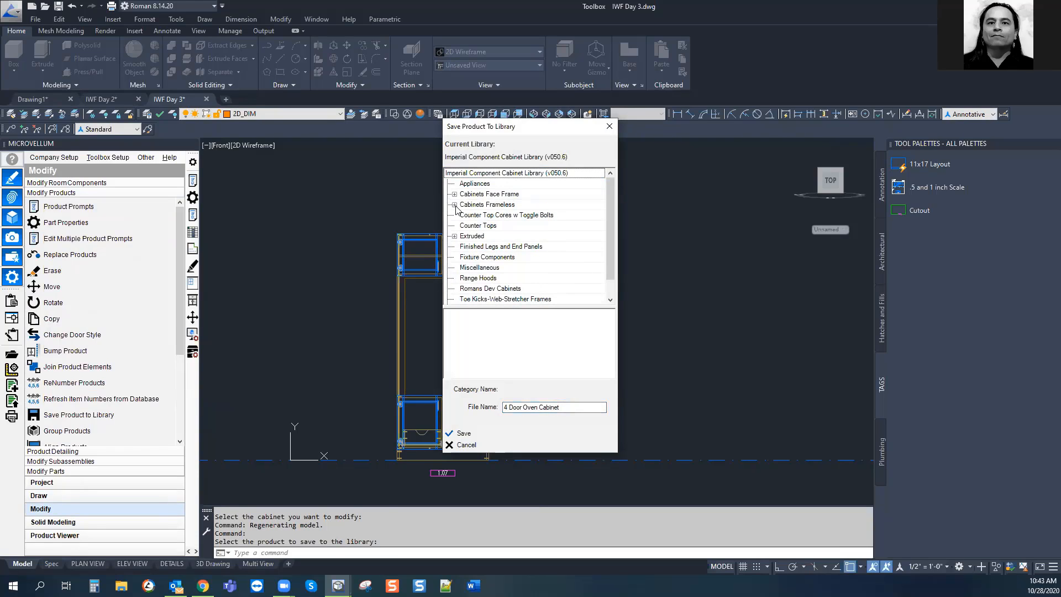
pyautogui.click(454, 204)
pyautogui.click(492, 226)
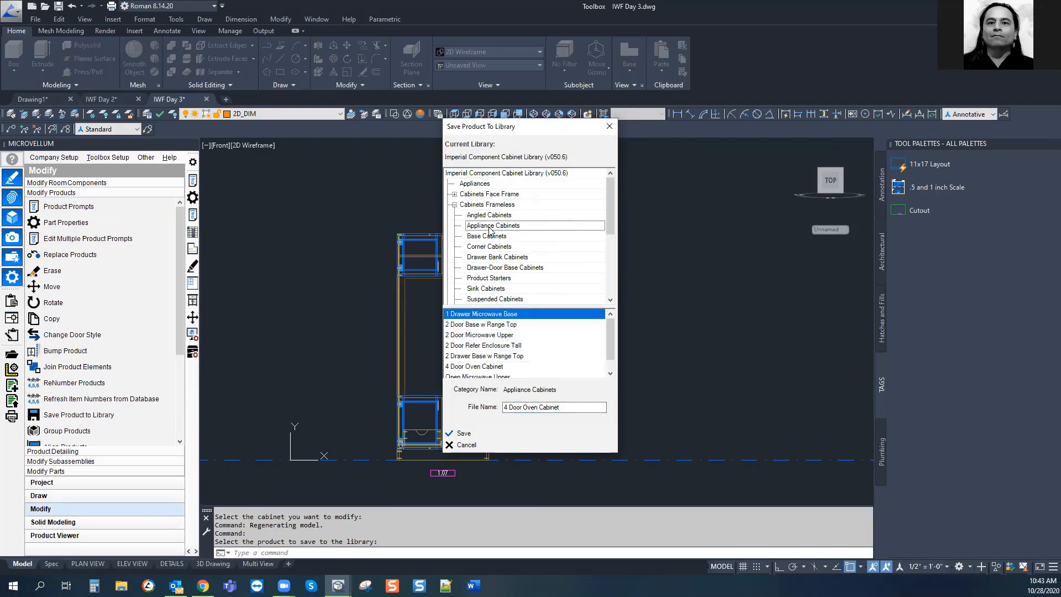
# Name the library product 34w LG Oven and save it together with its product-specific subassemblies
pyautogui.moveTo(567, 408); pyautogui.dragTo(463, 401)
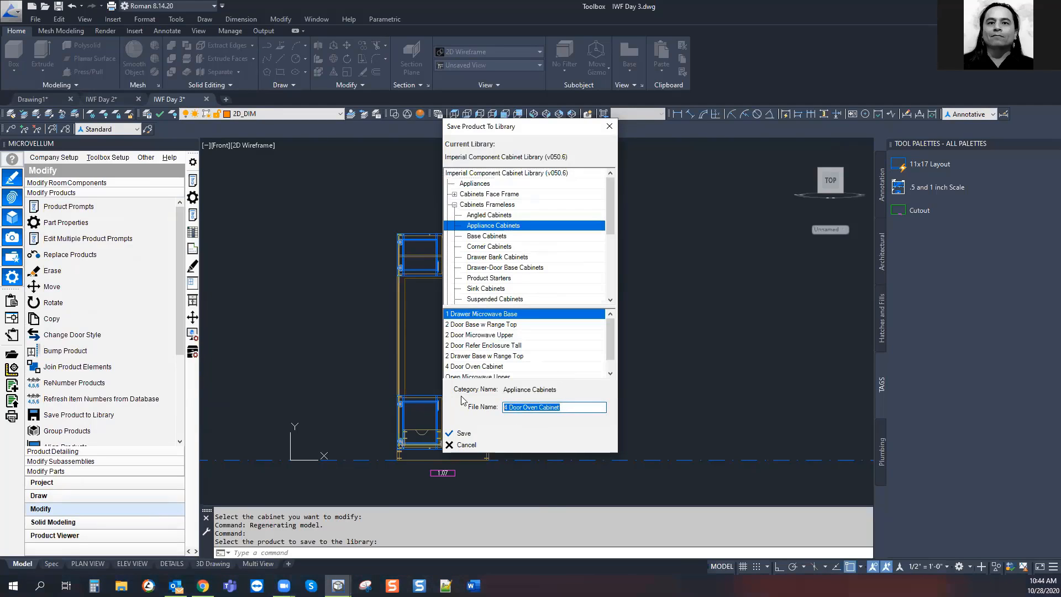
pyautogui.write('34w LG Oven')
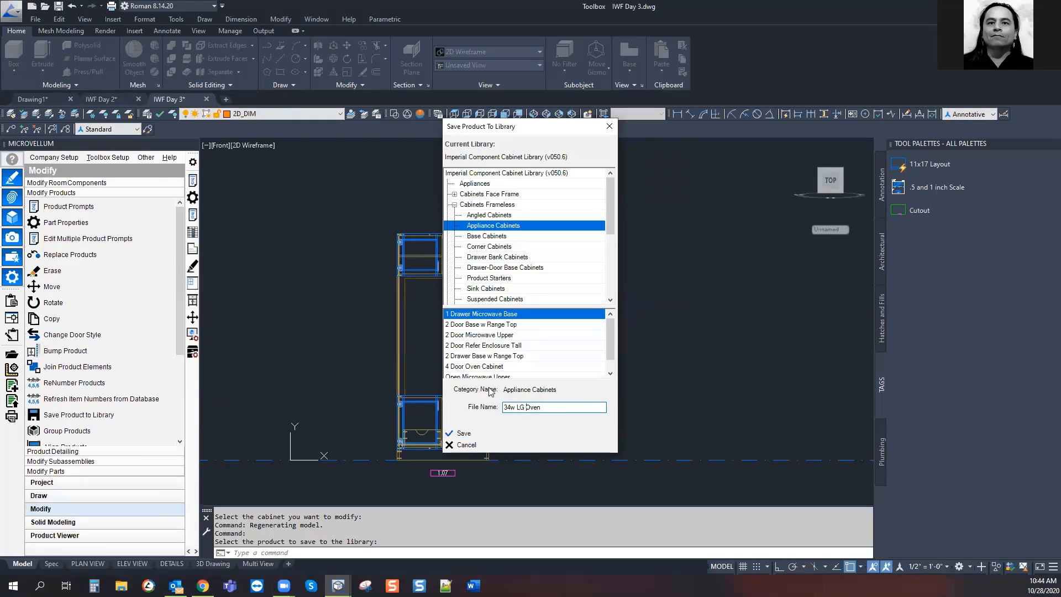
pyautogui.click(464, 432)
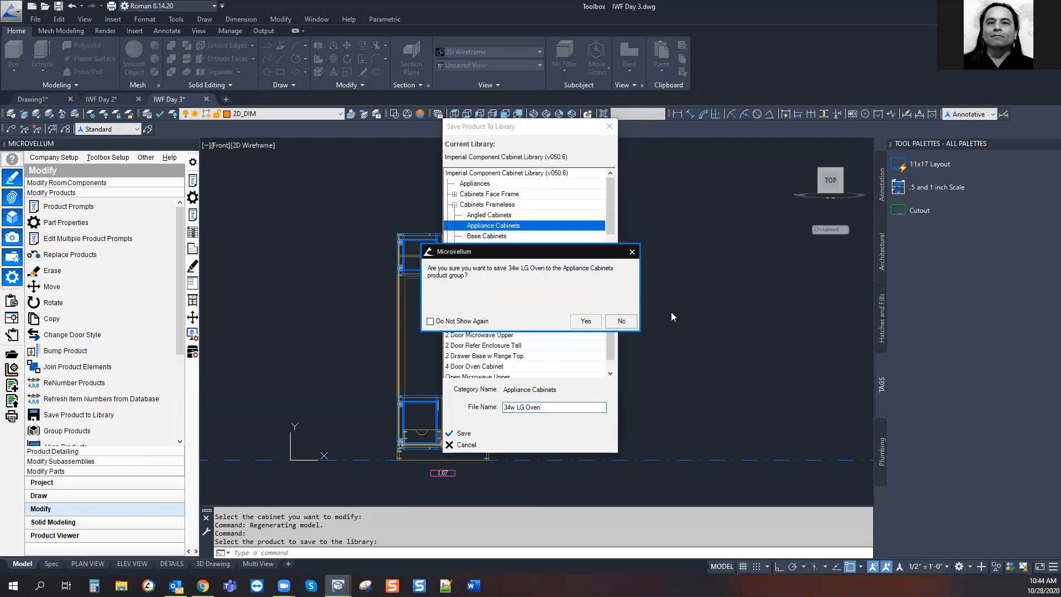
pyautogui.click(586, 322)
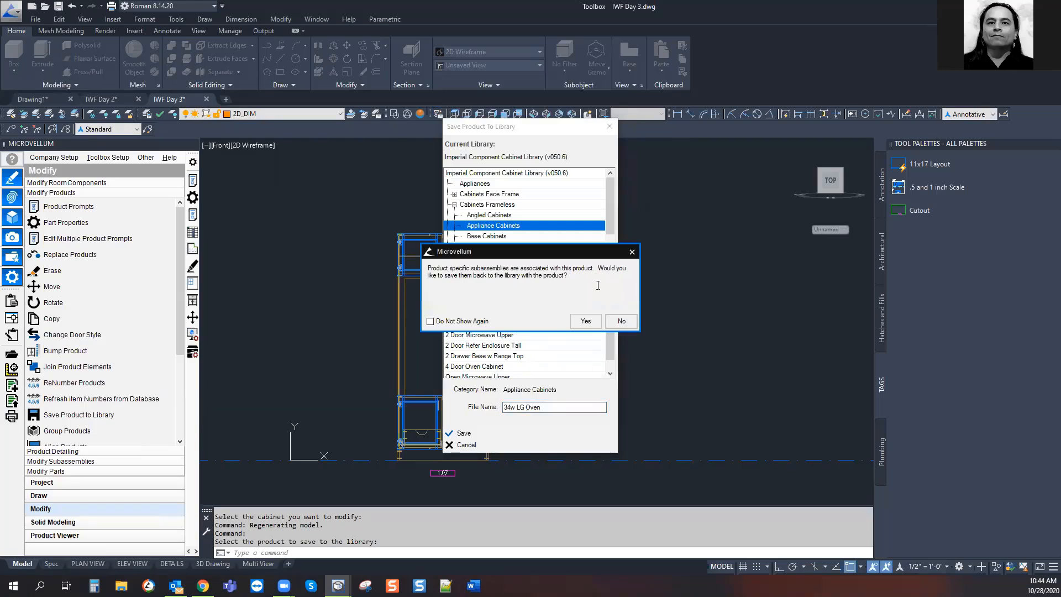
pyautogui.click(586, 321)
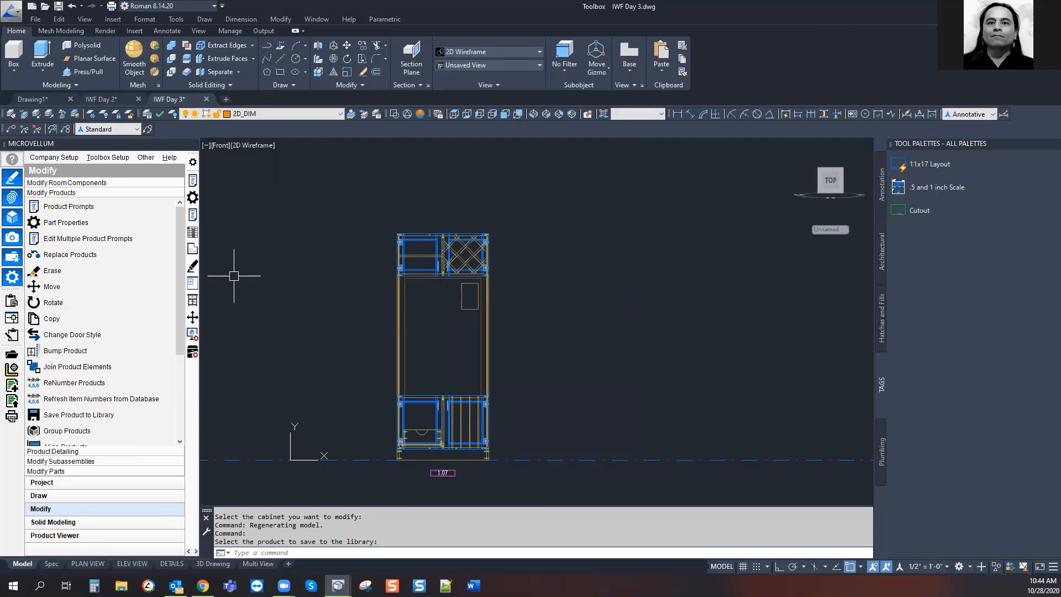
# Select 34w LG Oven among the drawable appliance cabinets and open the Database Explorer from the Toolbox configuration options
pyautogui.click(48, 497)
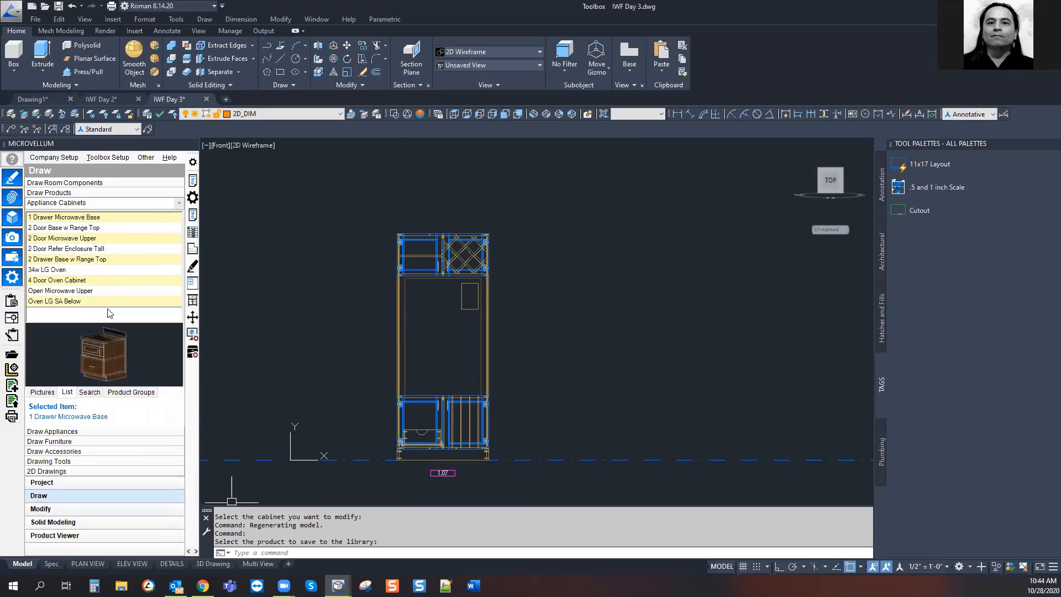
pyautogui.click(44, 270)
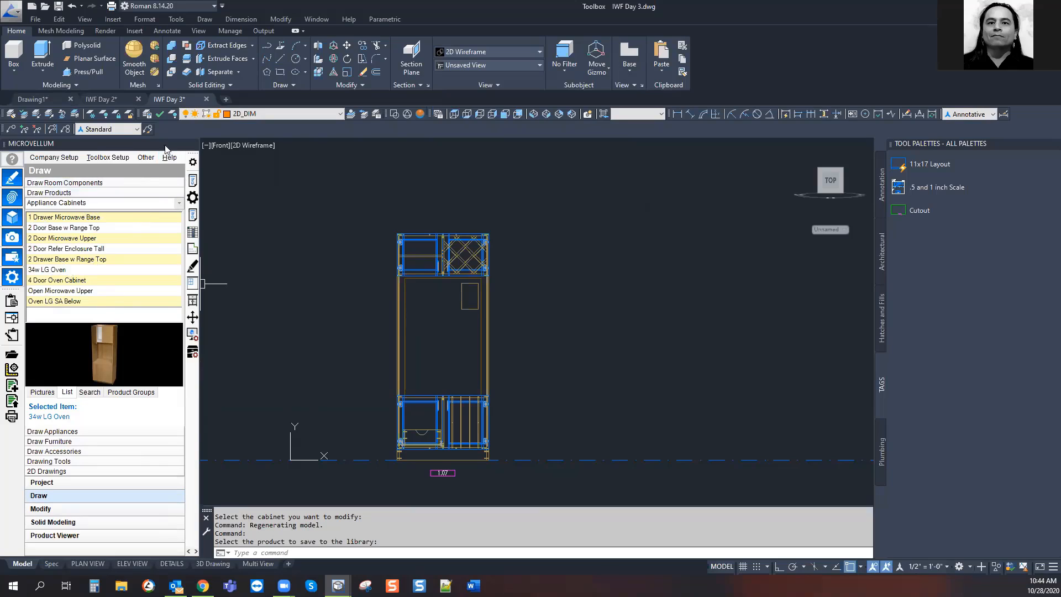
pyautogui.click(109, 159)
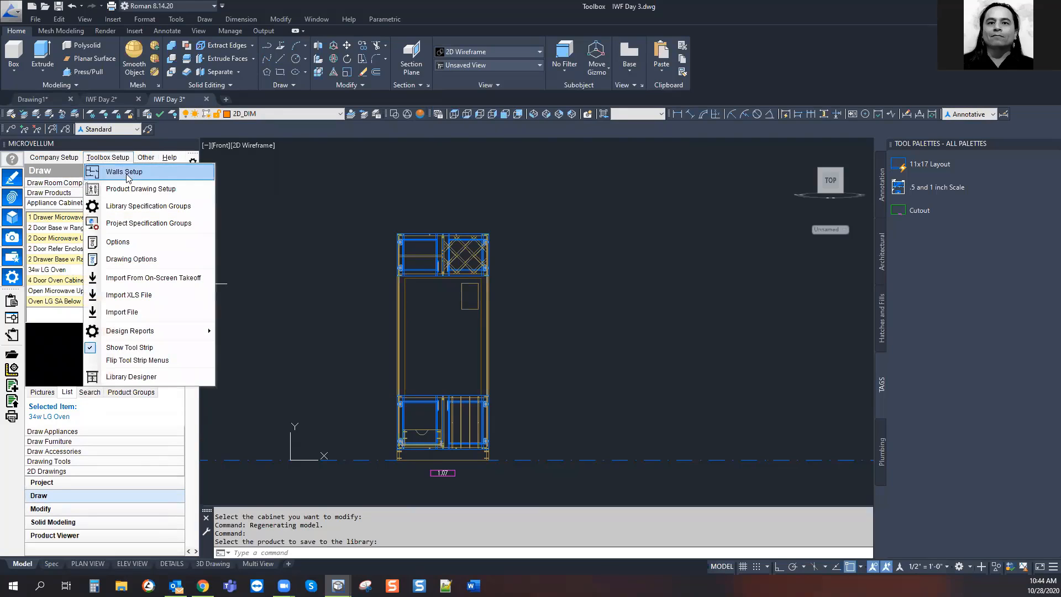
pyautogui.click(123, 243)
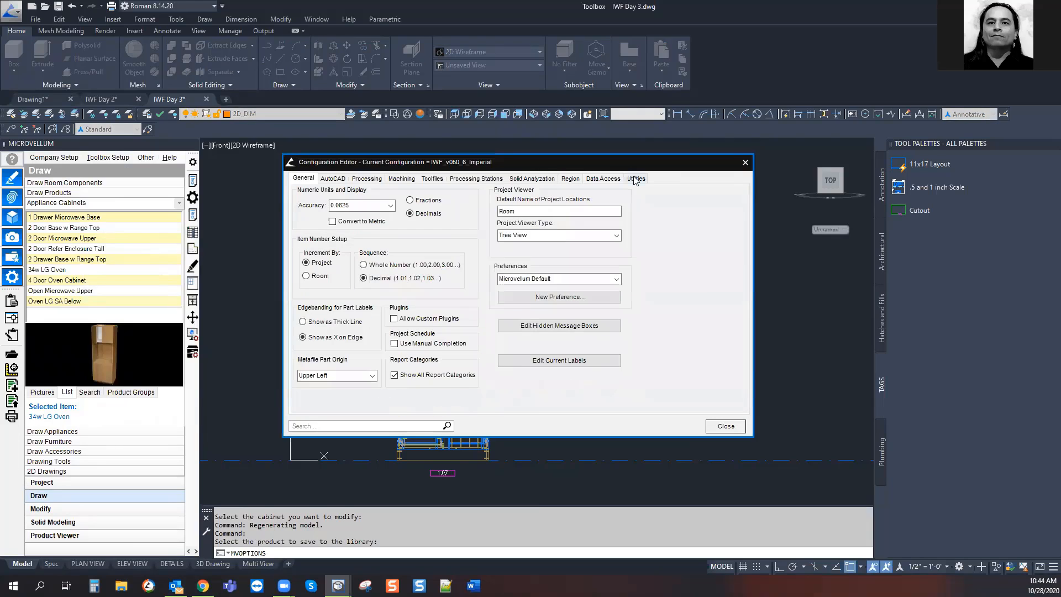
pyautogui.click(634, 179)
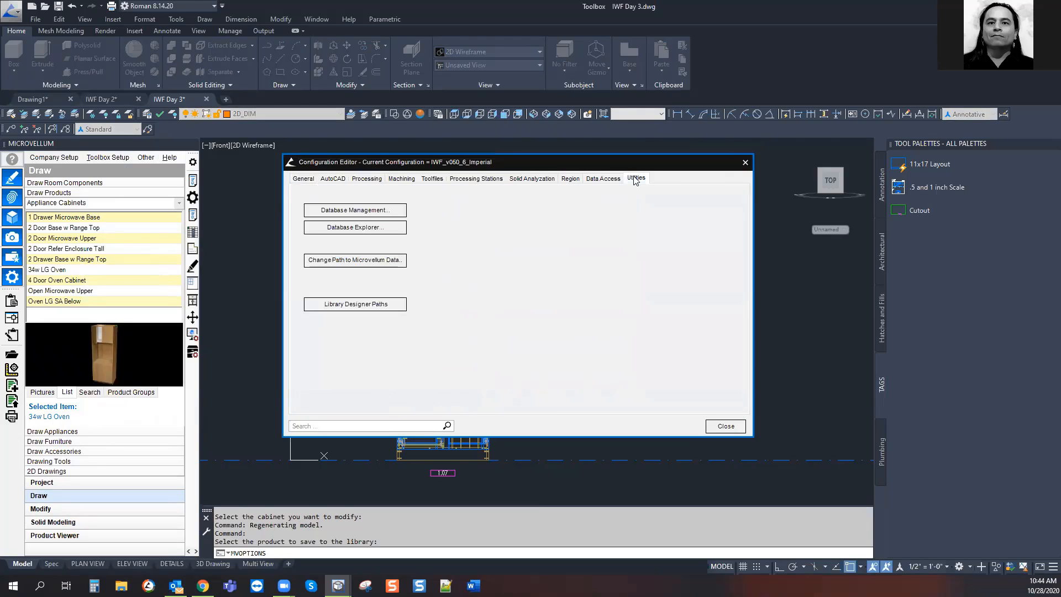
pyautogui.click(354, 228)
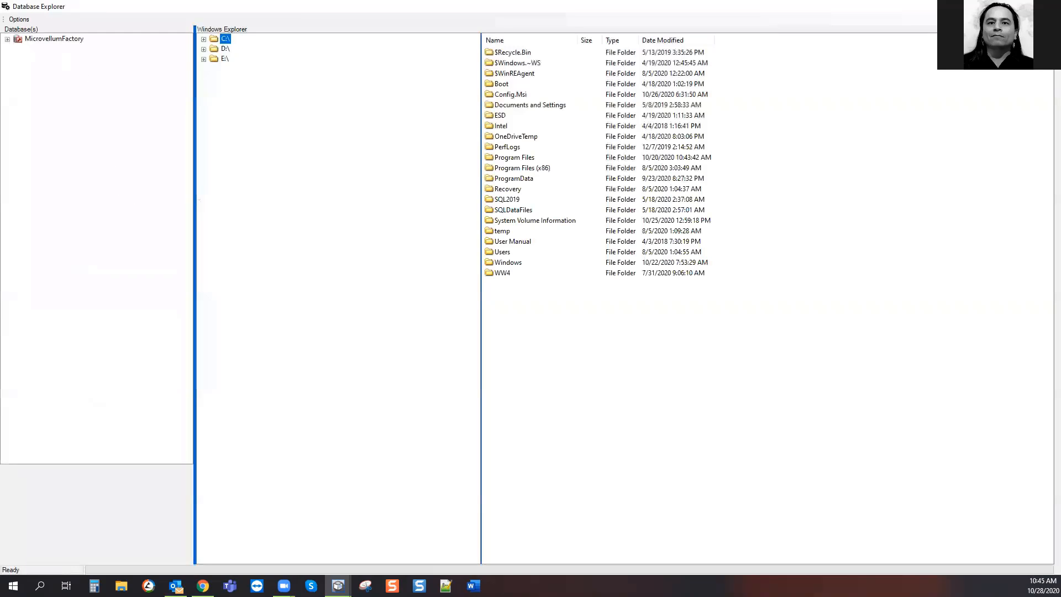
# Locate and select 34w LG Oven under Products, Cabinets Frameless, Appliance Cabinets in the Imperial Component Cabinet Library (v050.6)
pyautogui.click(7, 40)
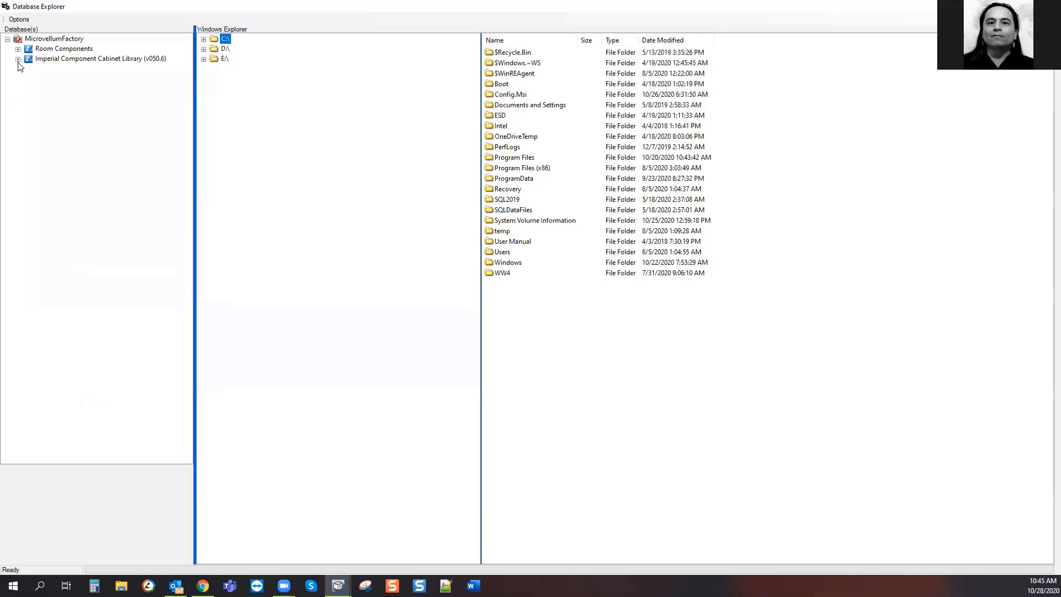
pyautogui.click(18, 59)
pyautogui.click(29, 69)
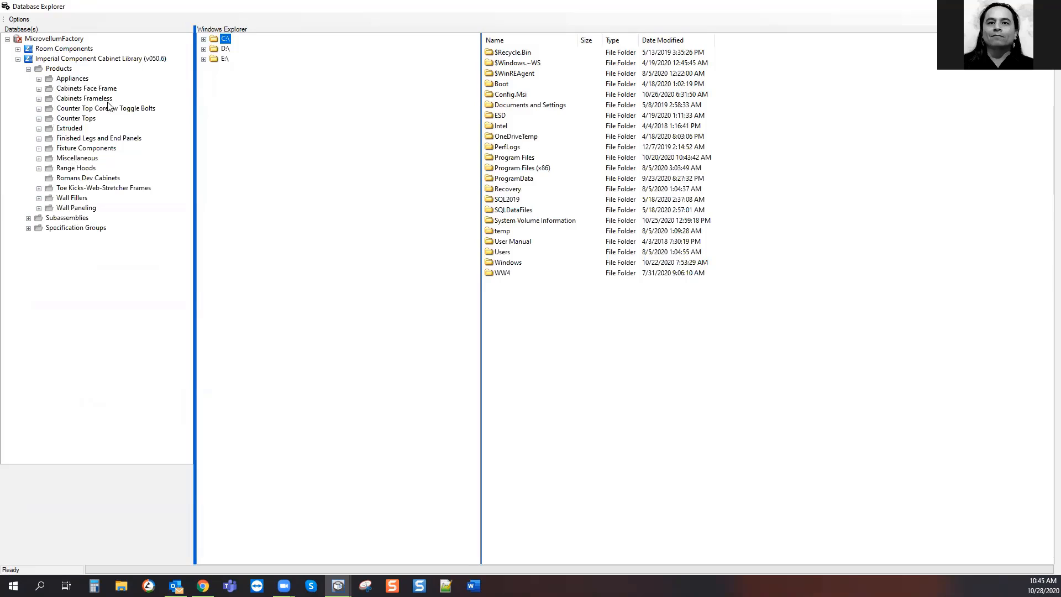
pyautogui.click(44, 108)
pyautogui.click(39, 99)
pyautogui.click(49, 118)
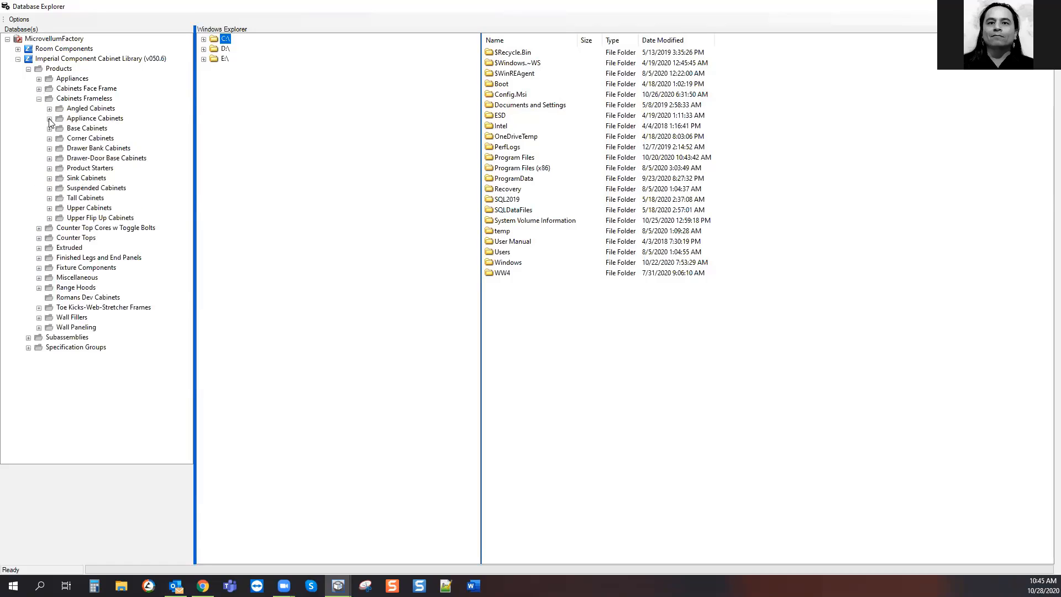
pyautogui.click(97, 178)
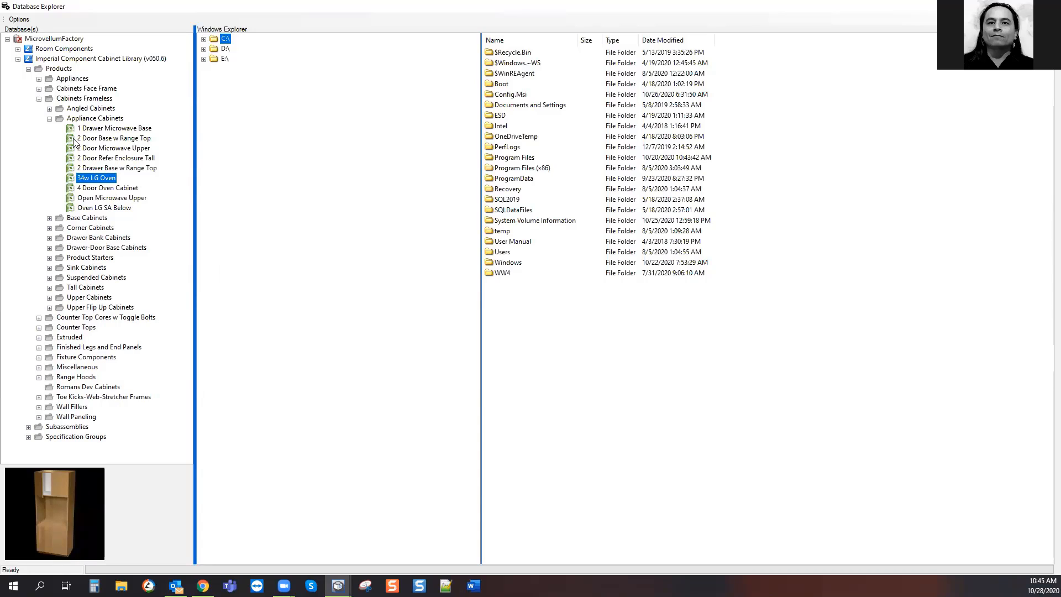
# Assign Oven 10.28.JPG from the Pictures folder as the new image of 34w LG Oven, save it and refresh the product's preview
pyautogui.rightClick(92, 182)
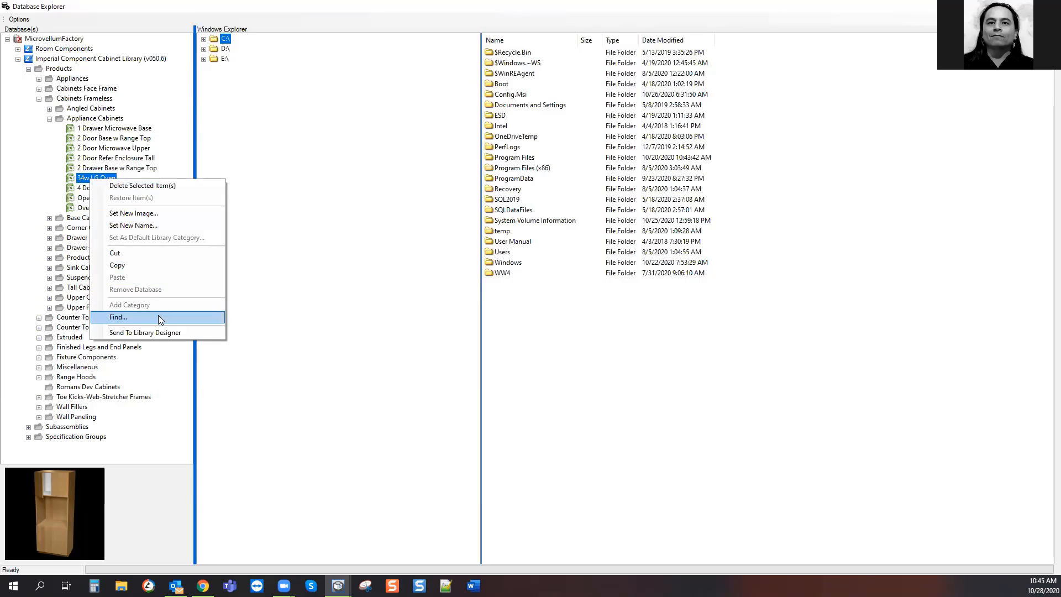
pyautogui.click(137, 214)
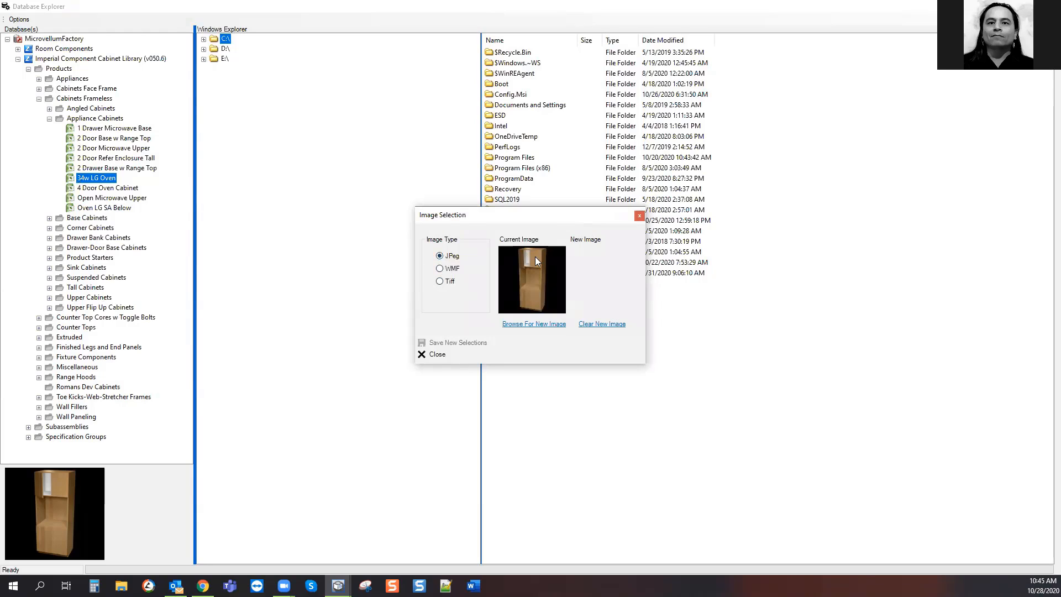
pyautogui.click(541, 324)
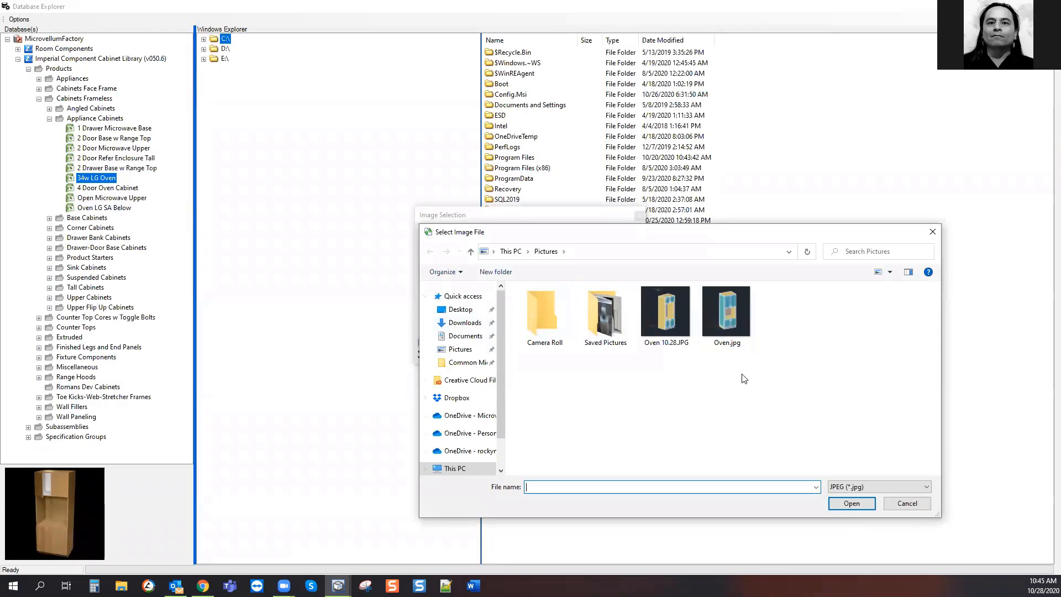
pyautogui.click(685, 331)
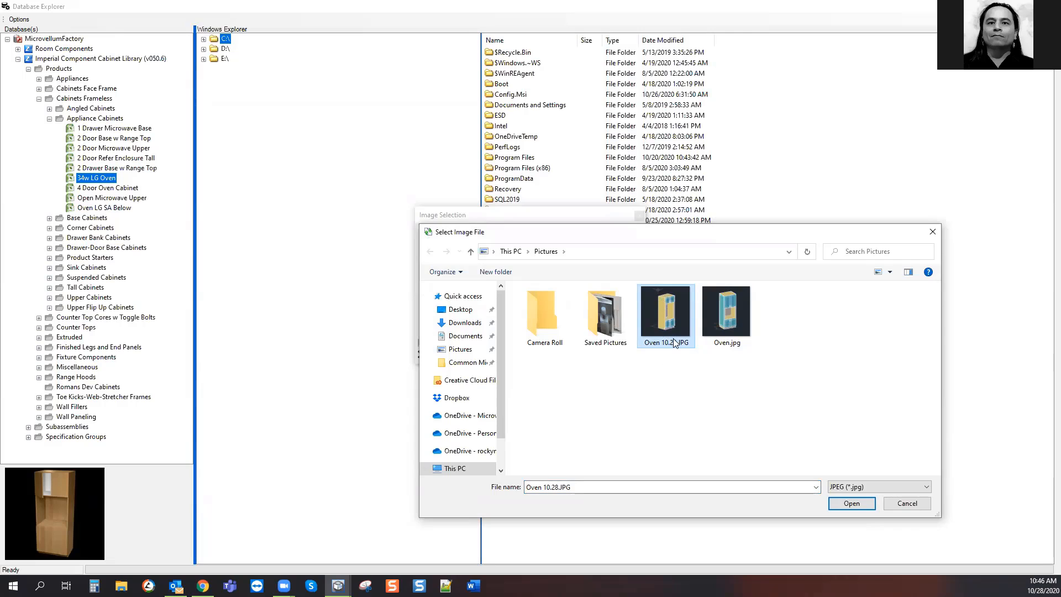
pyautogui.click(851, 501)
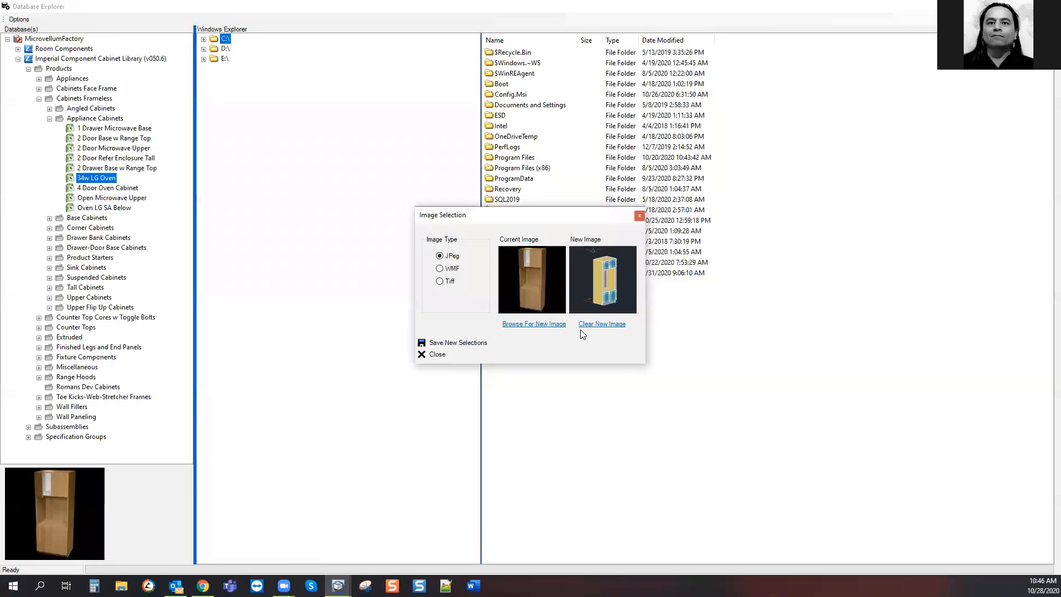
pyautogui.click(434, 343)
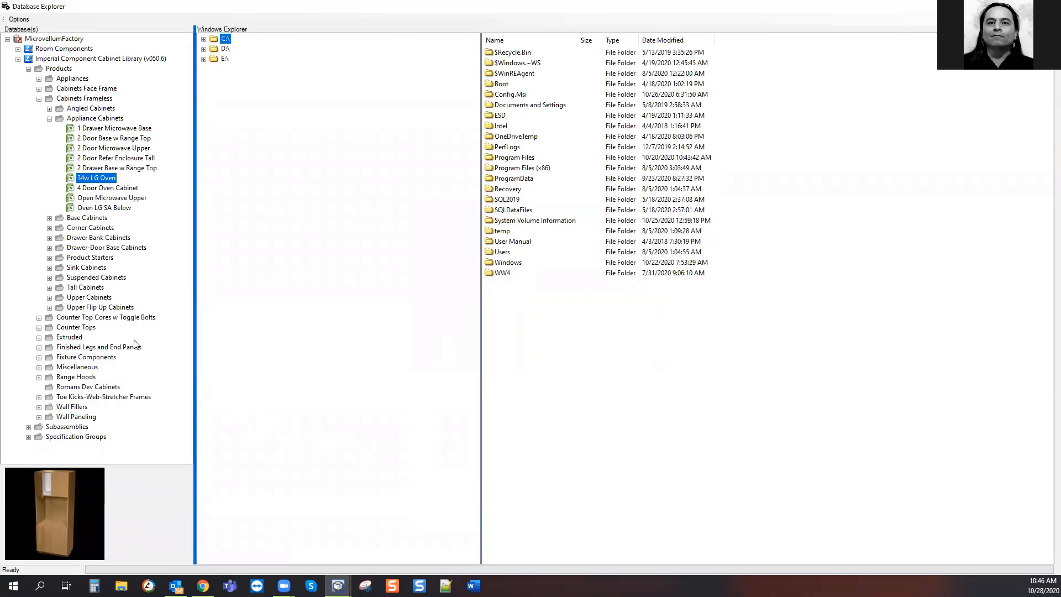
pyautogui.click(97, 190)
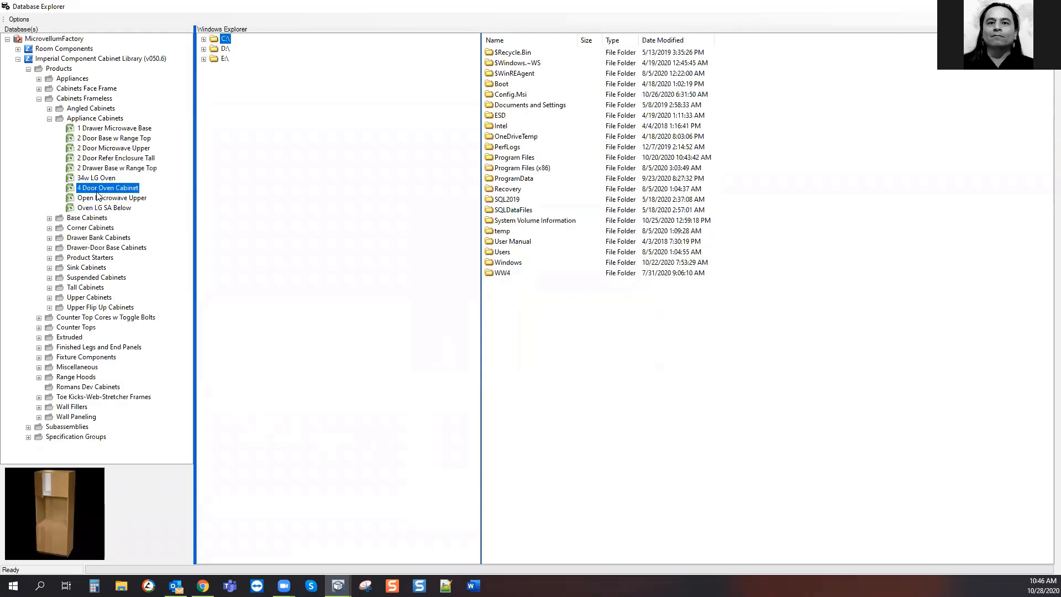
pyautogui.click(92, 179)
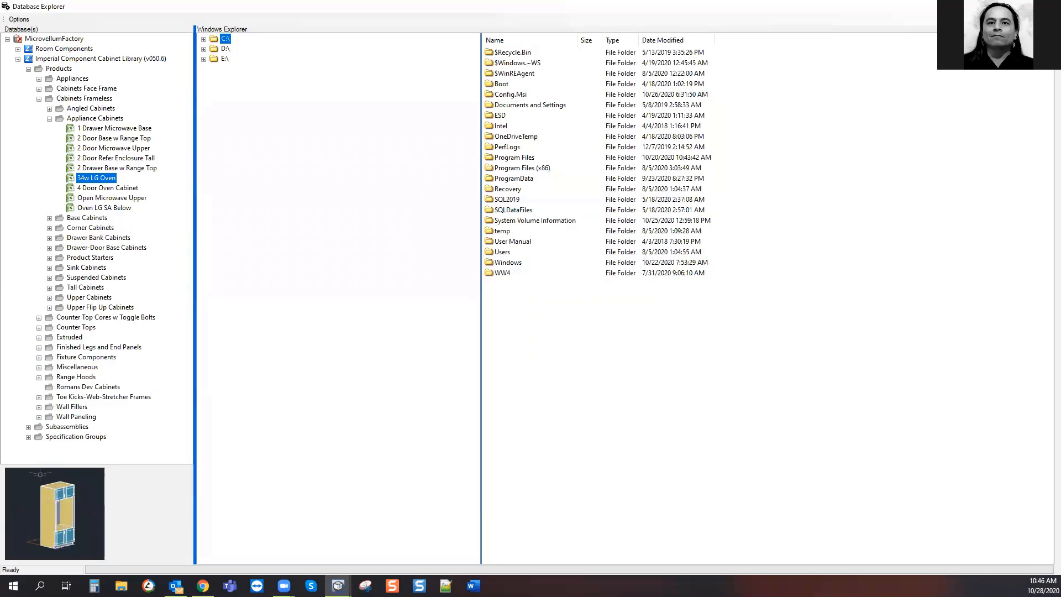
# Close the Database Explorer and the Configuration Editor, and reselect 34w LG Oven among the drawable appliance cabinets to refresh its picture
pyautogui.click(1048, 7)
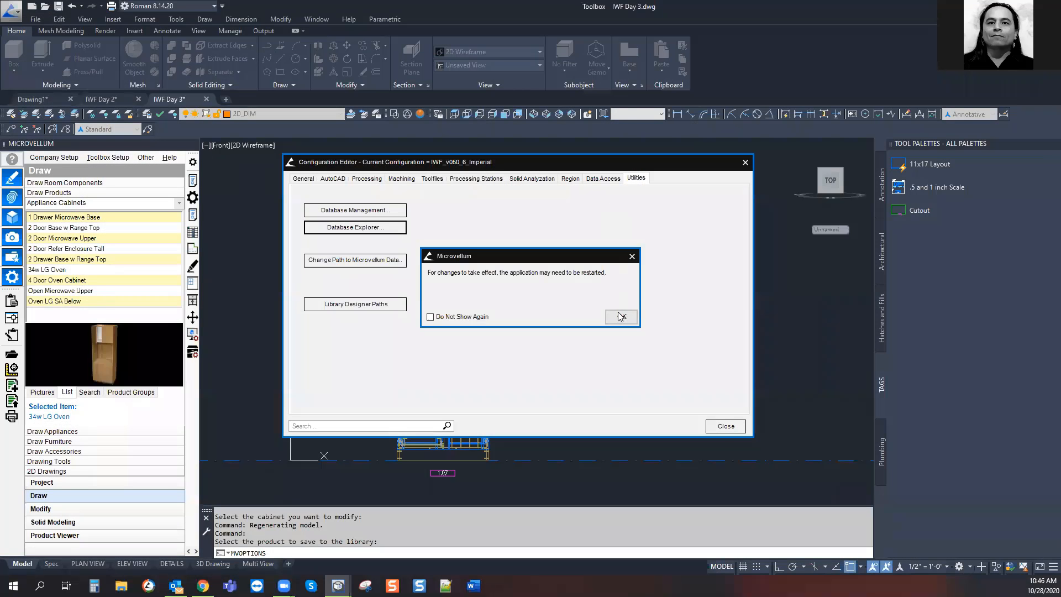
pyautogui.click(621, 317)
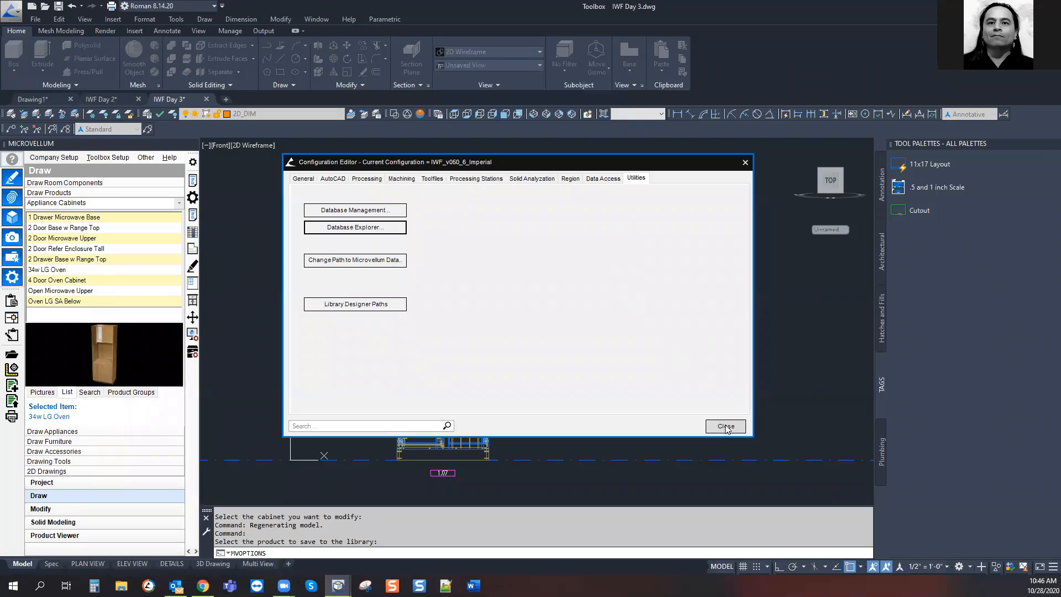
pyautogui.click(726, 426)
pyautogui.moveTo(514, 380); pyautogui.dragTo(523, 332, button='middle')
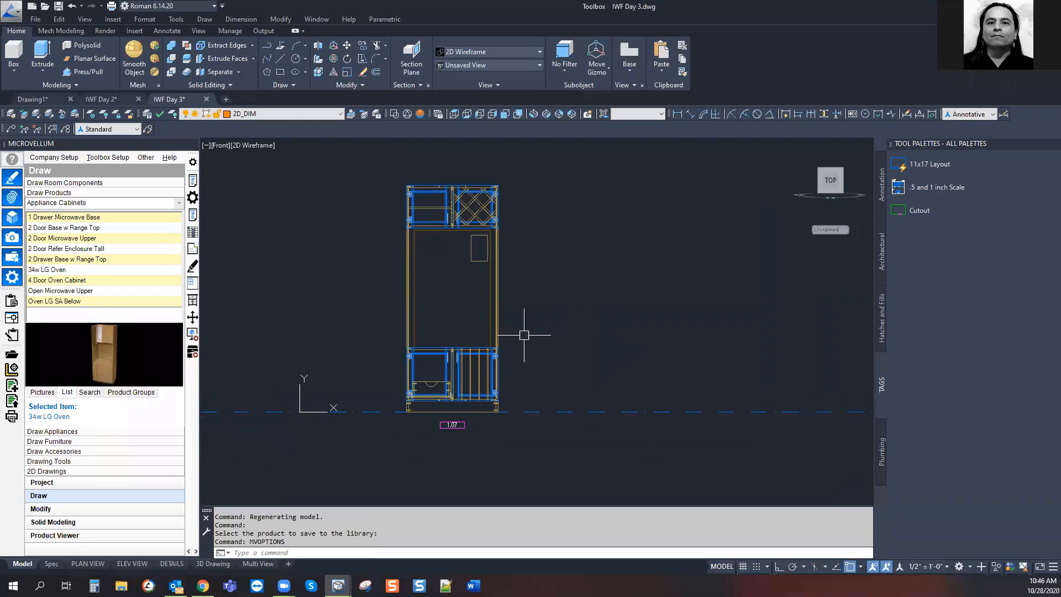
pyautogui.click(55, 280)
pyautogui.click(51, 271)
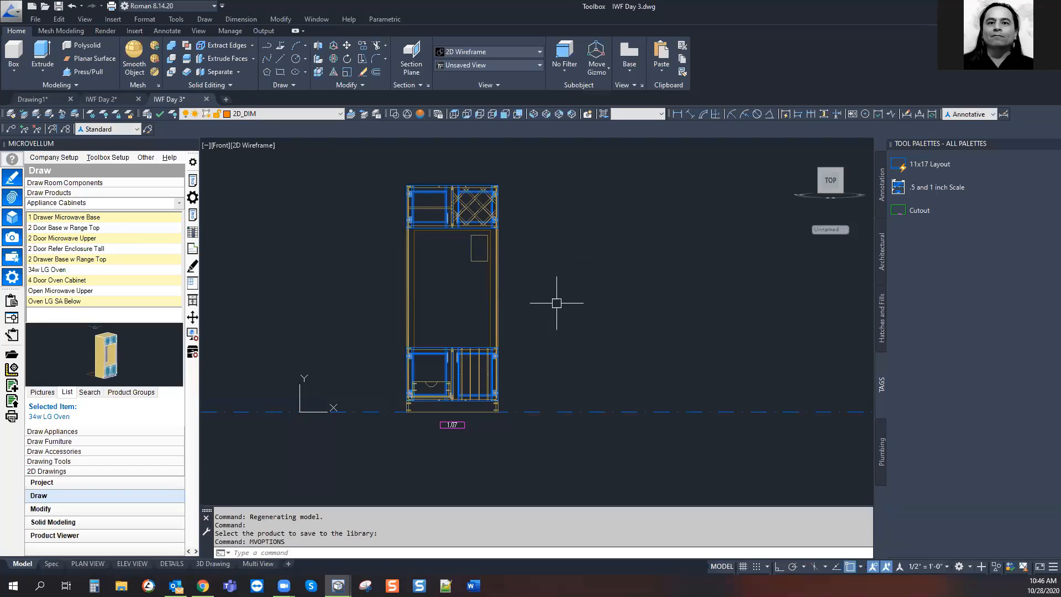
pyautogui.press('Escape')
pyautogui.press('Escape')
pyautogui.scroll(-2, 561, 315)
pyautogui.moveTo(562, 315)
pyautogui.mouseDown(button='middle')
pyautogui.moveTo(401, 281)
pyautogui.moveTo(569, 398)
pyautogui.moveTo(575, 436)
pyautogui.moveTo(480, 352)
pyautogui.mouseUp(button='middle')
pyautogui.moveTo(431, 303)
pyautogui.mouseDown(button='middle')
pyautogui.moveTo(552, 367)
pyautogui.moveTo(545, 360)
pyautogui.mouseUp(button='middle')
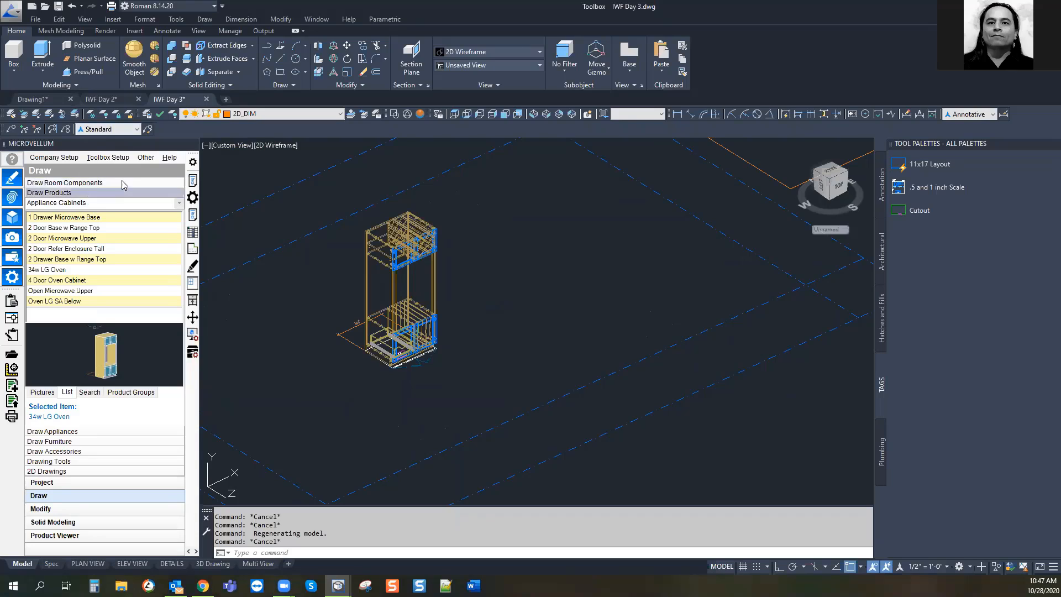
# Open the room IWF Day 2 from the current project
pyautogui.click(47, 484)
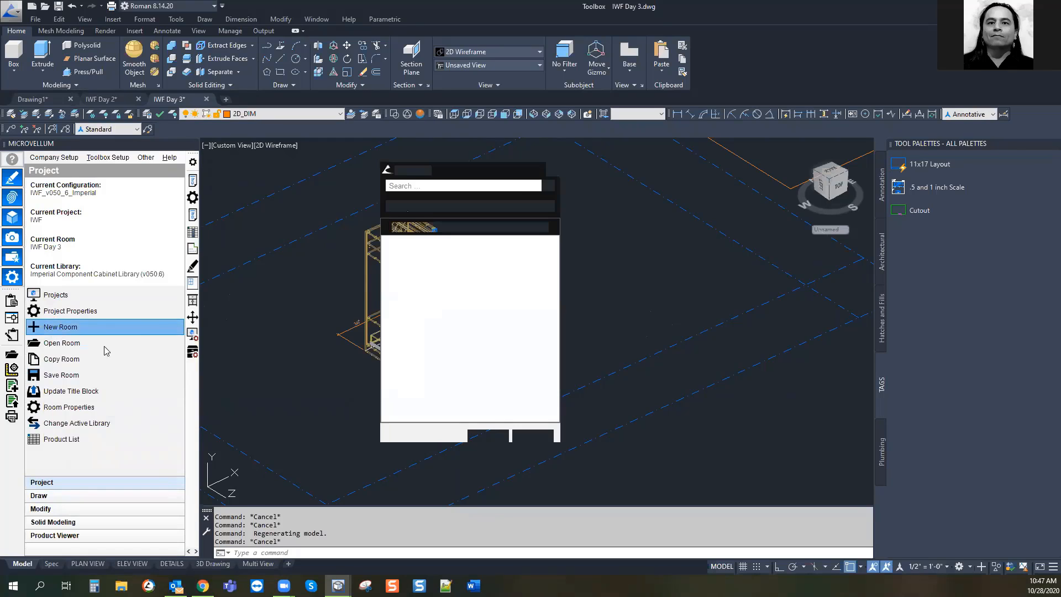
pyautogui.click(552, 167)
pyautogui.click(61, 344)
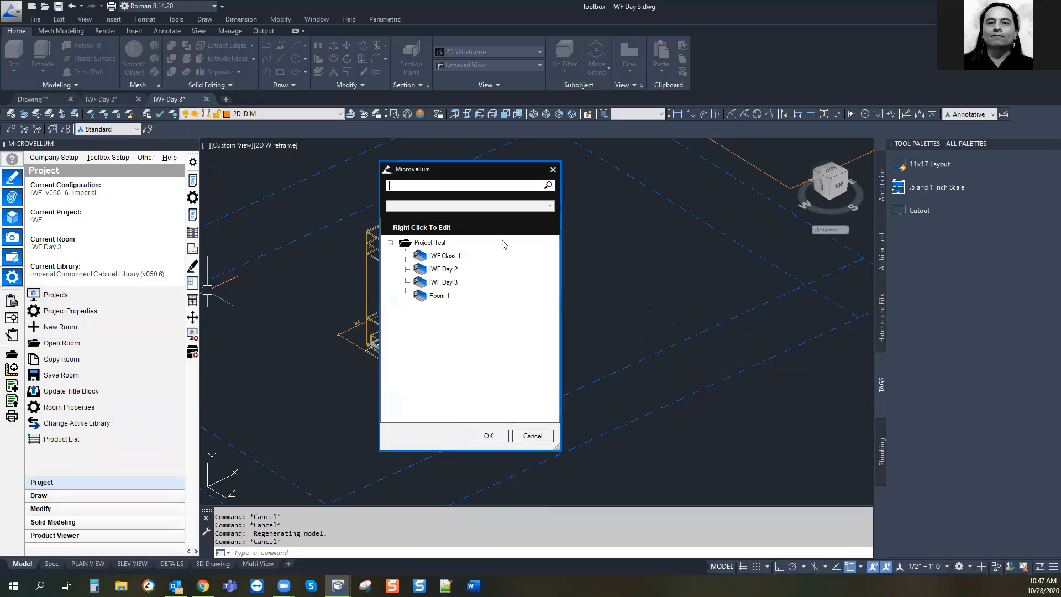
pyautogui.click(443, 269)
pyautogui.click(488, 436)
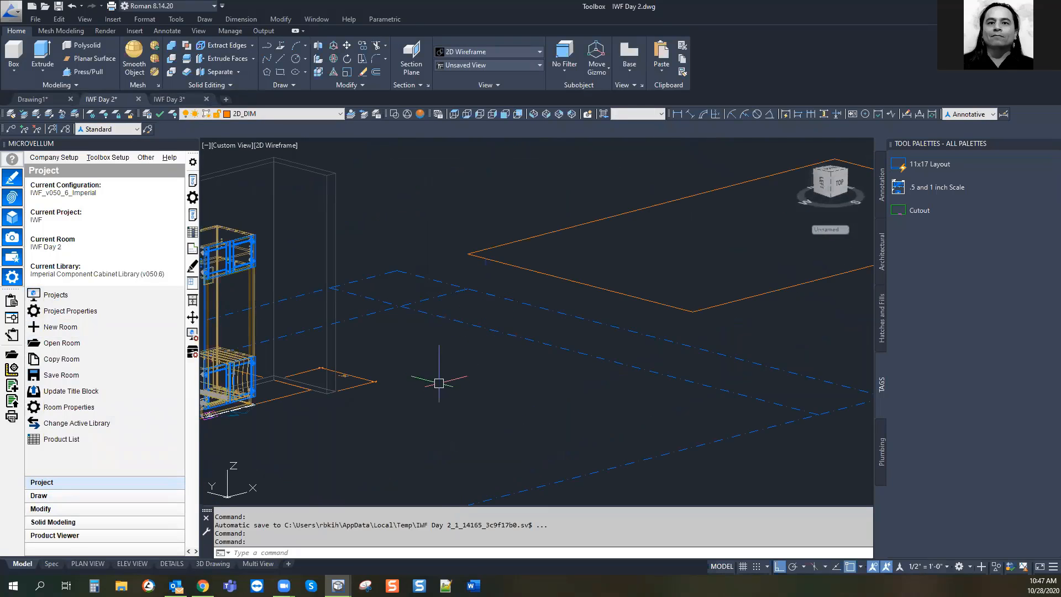
# Erase the existing oven cabinet from the room with the MVERASE command
pyautogui.moveTo(434, 379); pyautogui.dragTo(663, 384, button='middle')
pyautogui.scroll(3, 503, 413)
pyautogui.press('Escape')
pyautogui.press('Escape')
pyautogui.press('Escape')
pyautogui.press('Escape')
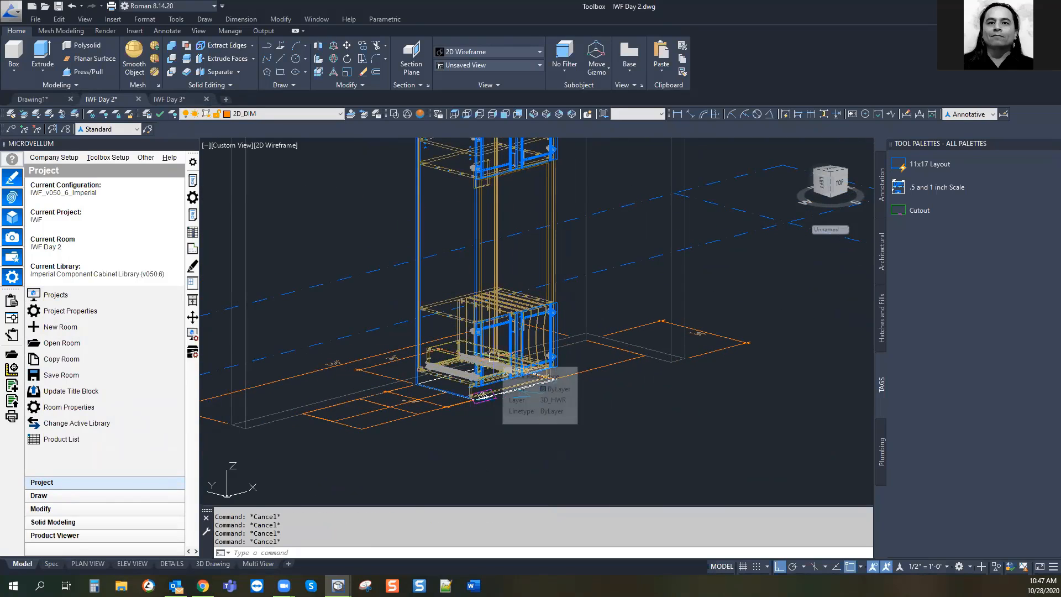
pyautogui.write('mverase')
pyautogui.press('Return')
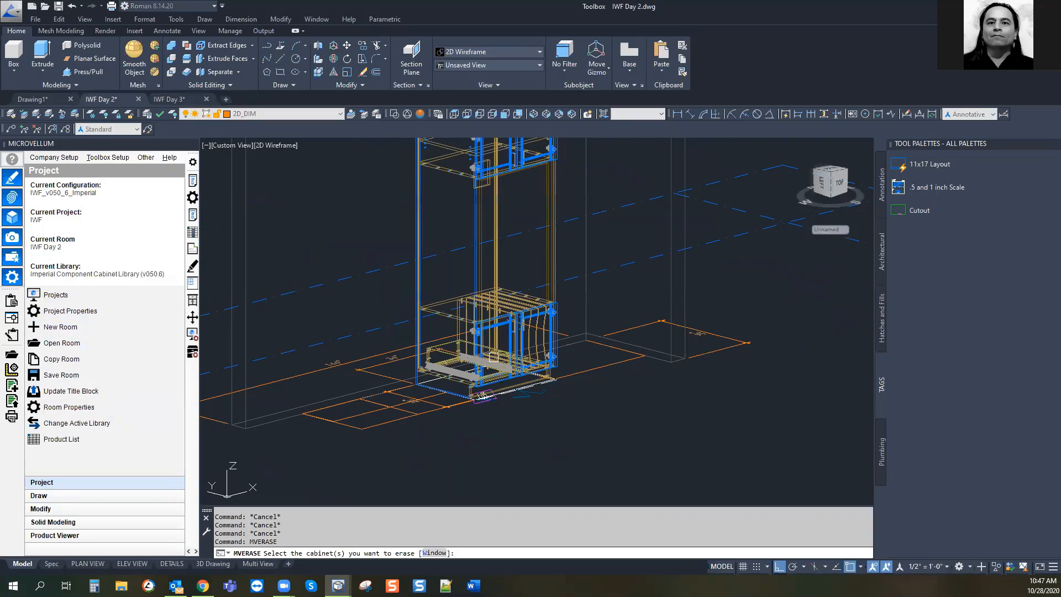
pyautogui.click(483, 394)
pyautogui.press('Return')
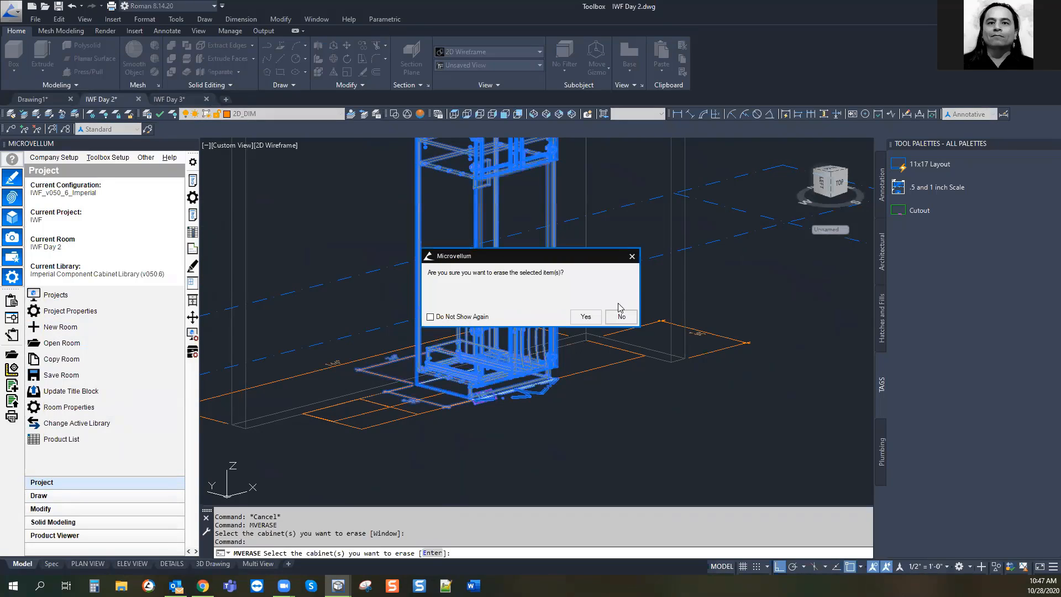
pyautogui.click(584, 312)
pyautogui.press('Return')
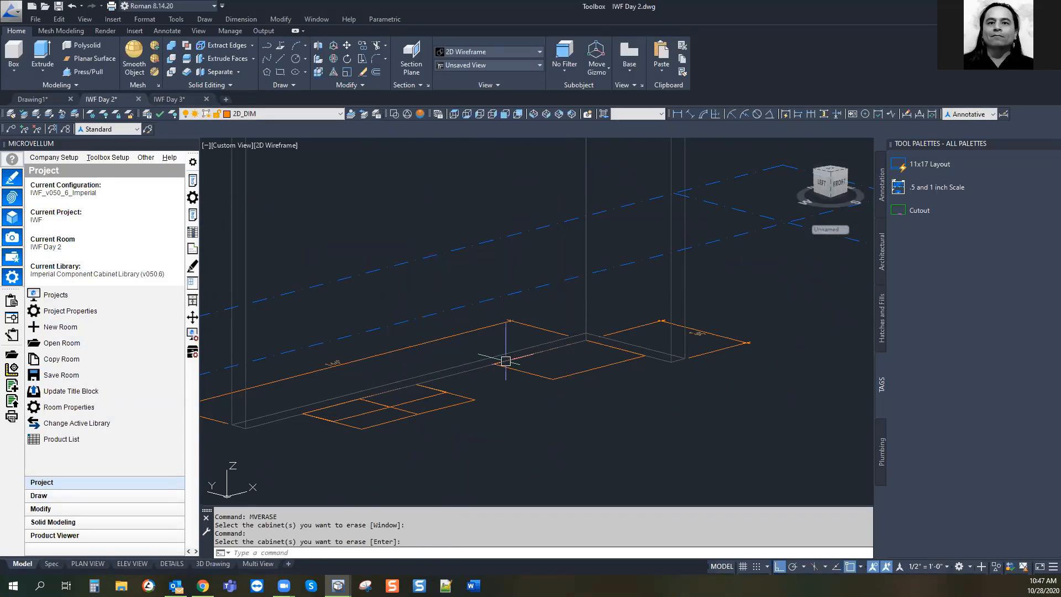
# Start drawing the 34w LG Oven product, placing it at the back corner of the plan outline along the wall
pyautogui.scroll(3, 433, 392)
pyautogui.moveTo(433, 392); pyautogui.dragTo(654, 391, button='middle')
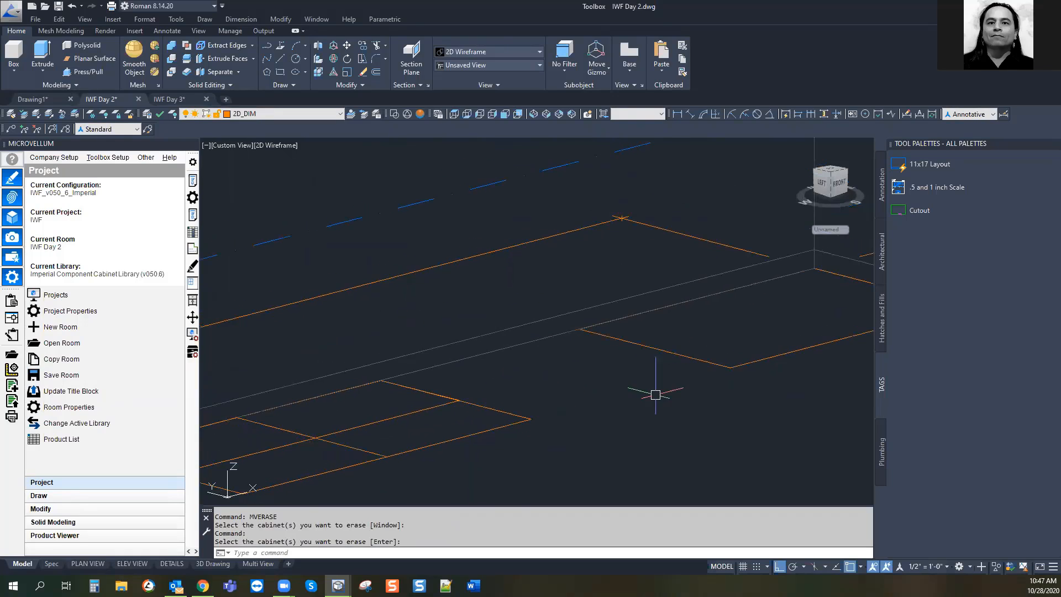
pyautogui.scroll(-5, 587, 433)
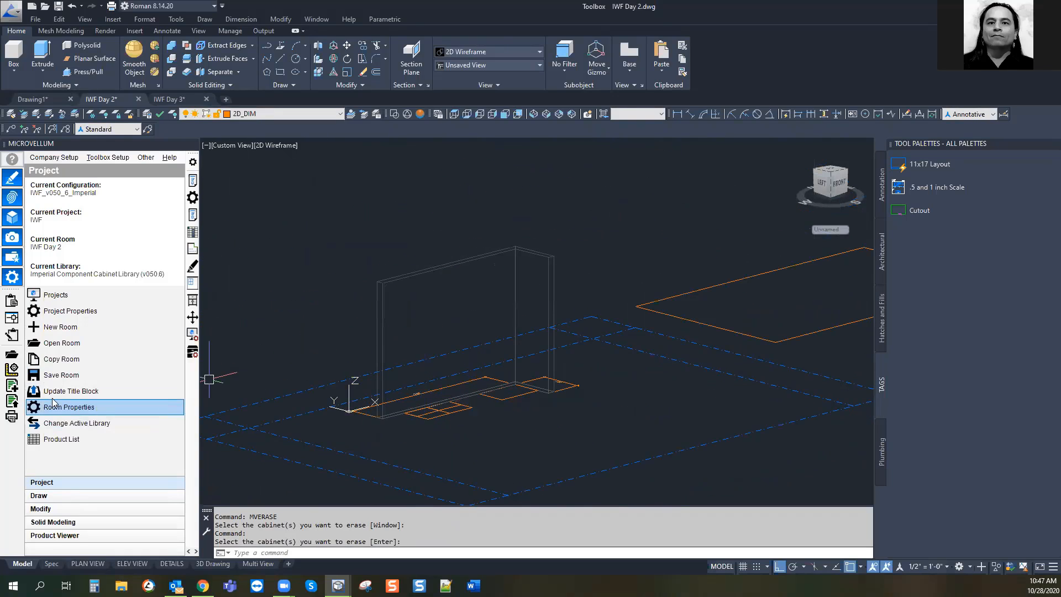
pyautogui.click(50, 495)
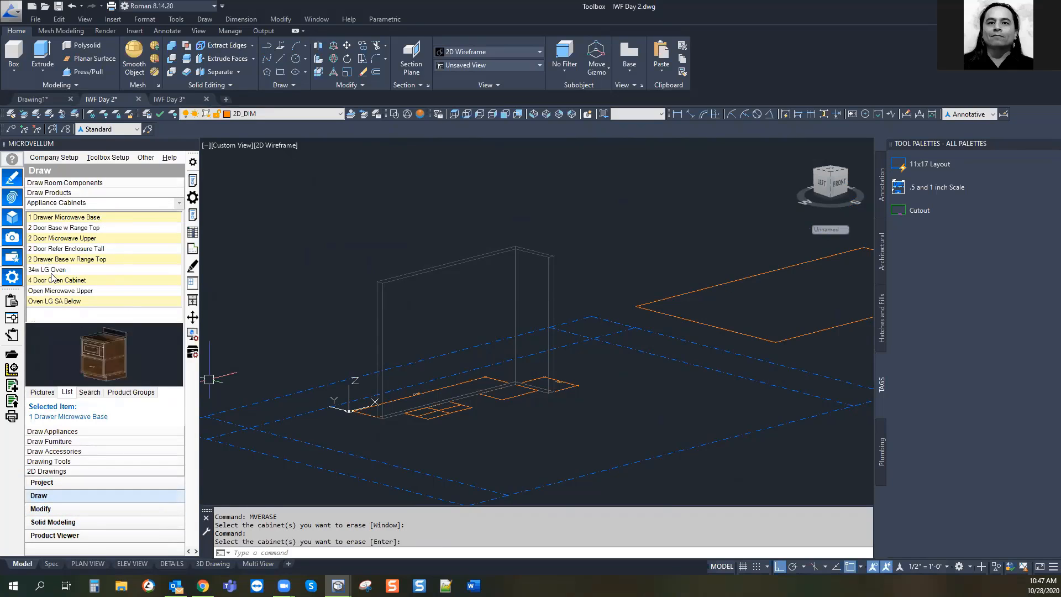
pyautogui.click(72, 271)
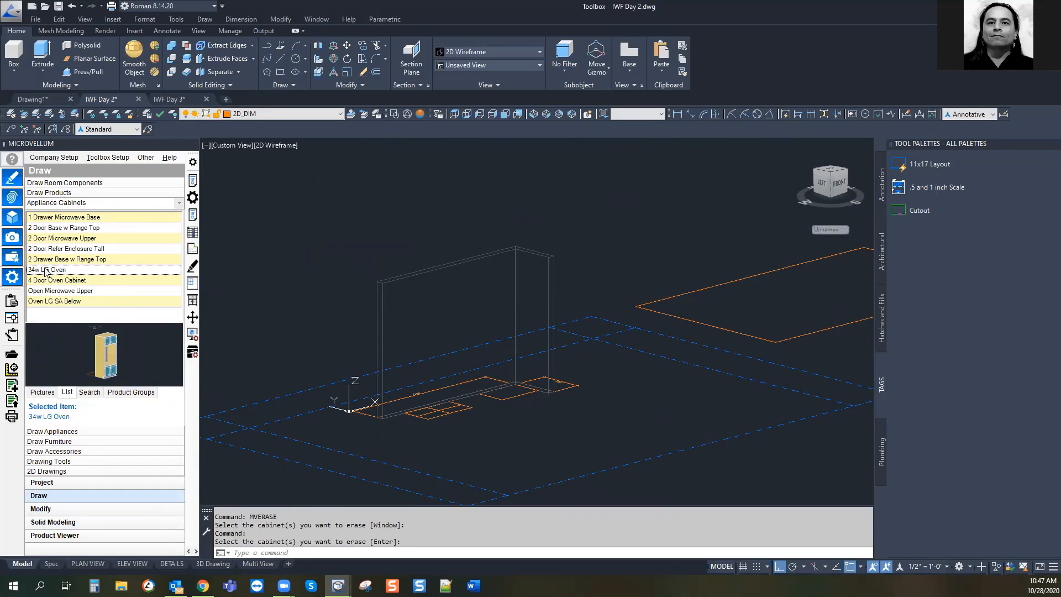
pyautogui.rightClick(44, 271)
pyautogui.click(77, 329)
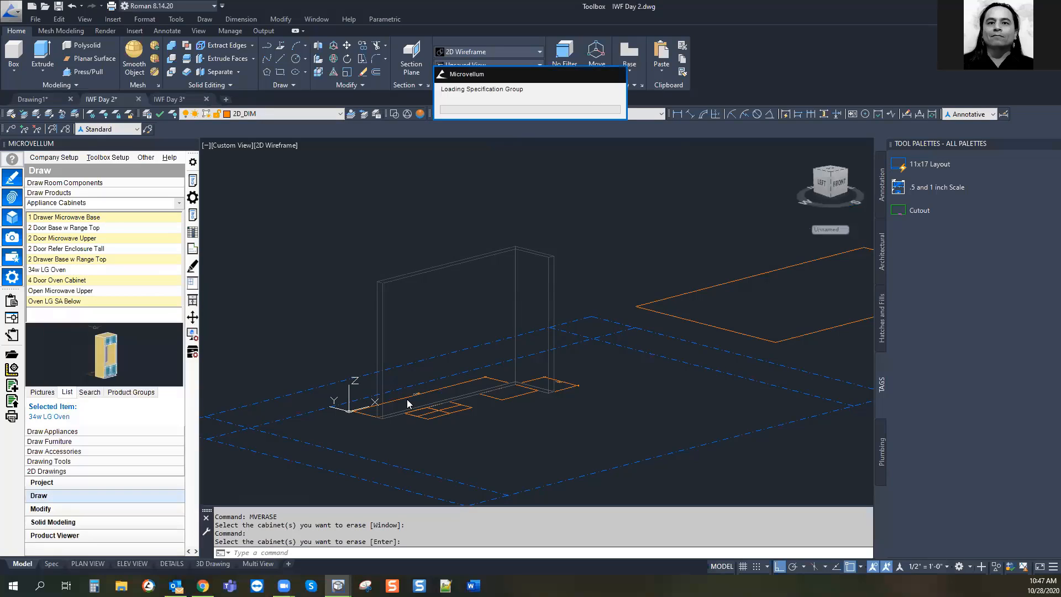
pyautogui.scroll(5, 459, 396)
pyautogui.scroll(2, 460, 397)
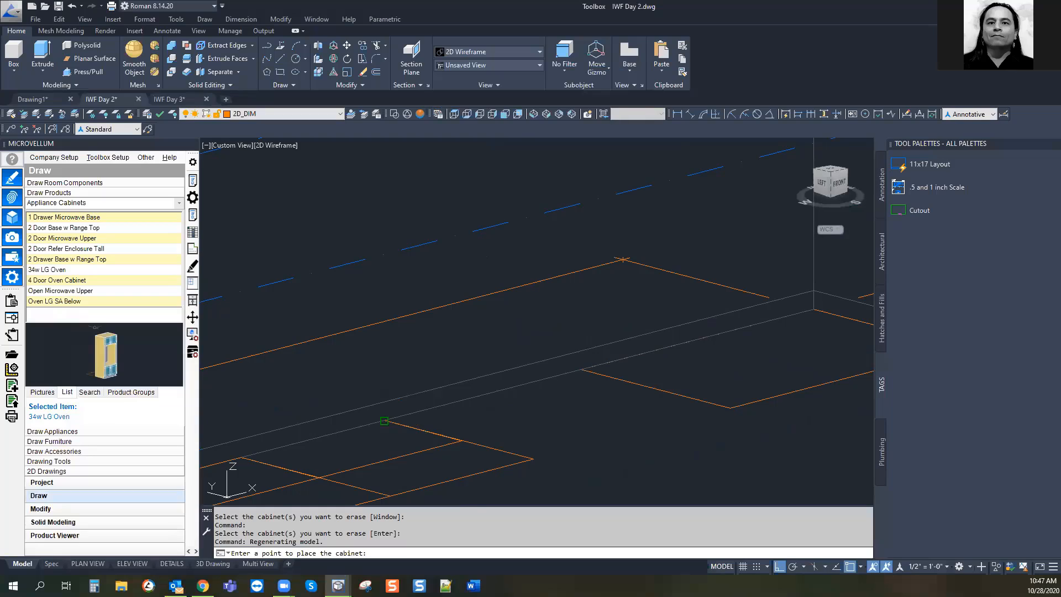
pyautogui.click(384, 421)
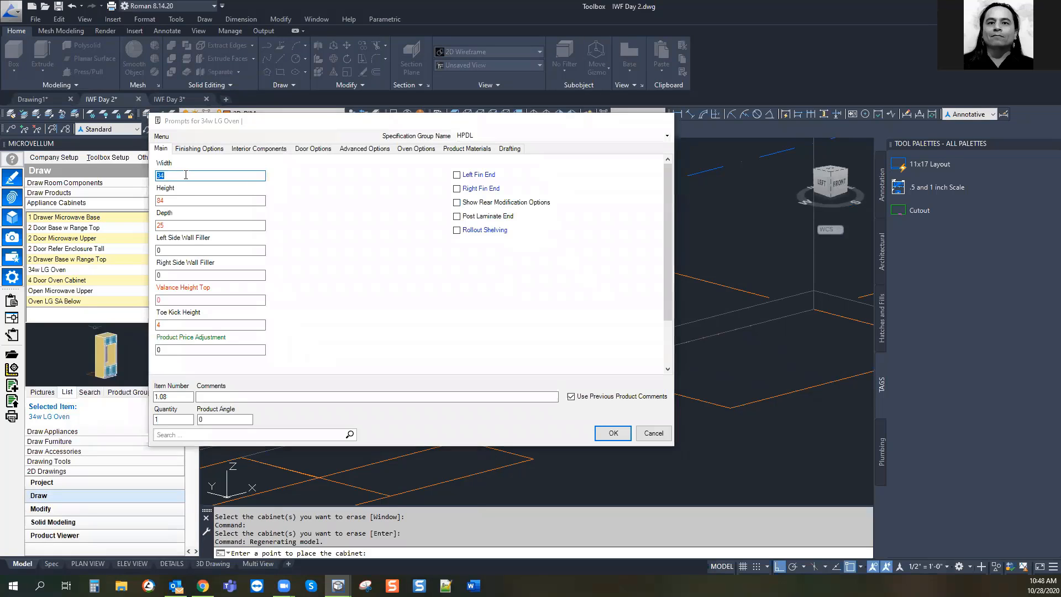
# Set the cabinet's width to 33 by picking the two outline corners that bound the wall gap, and draw it
pyautogui.press('Return')
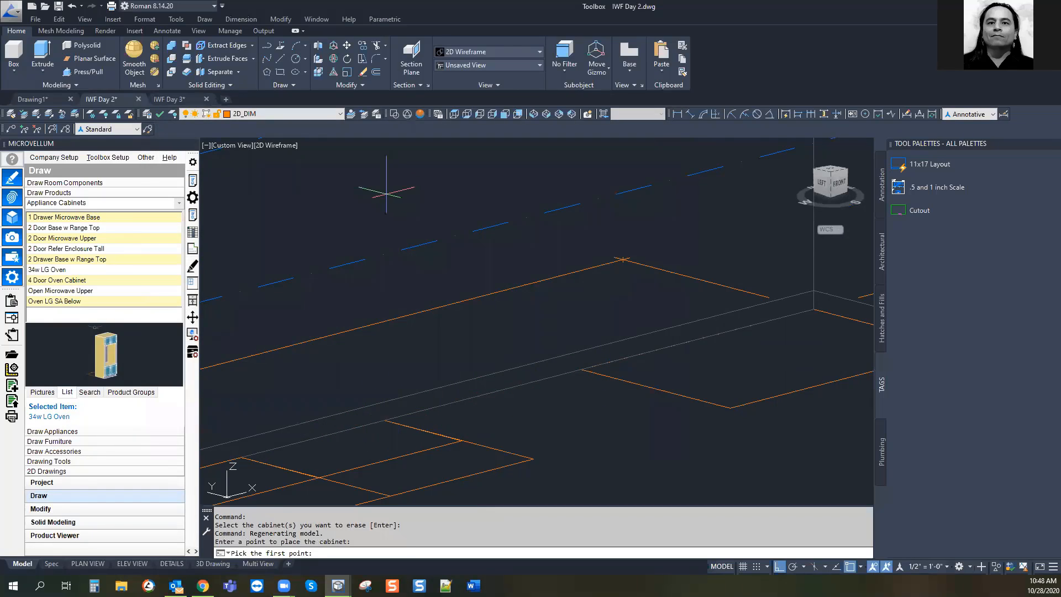
pyautogui.click(385, 421)
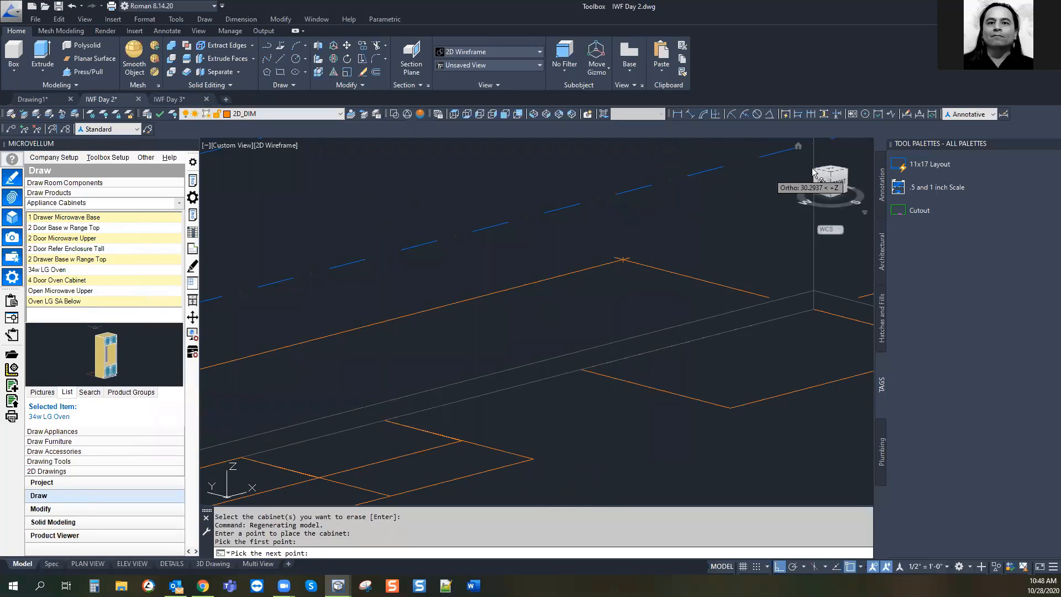
pyautogui.click(580, 369)
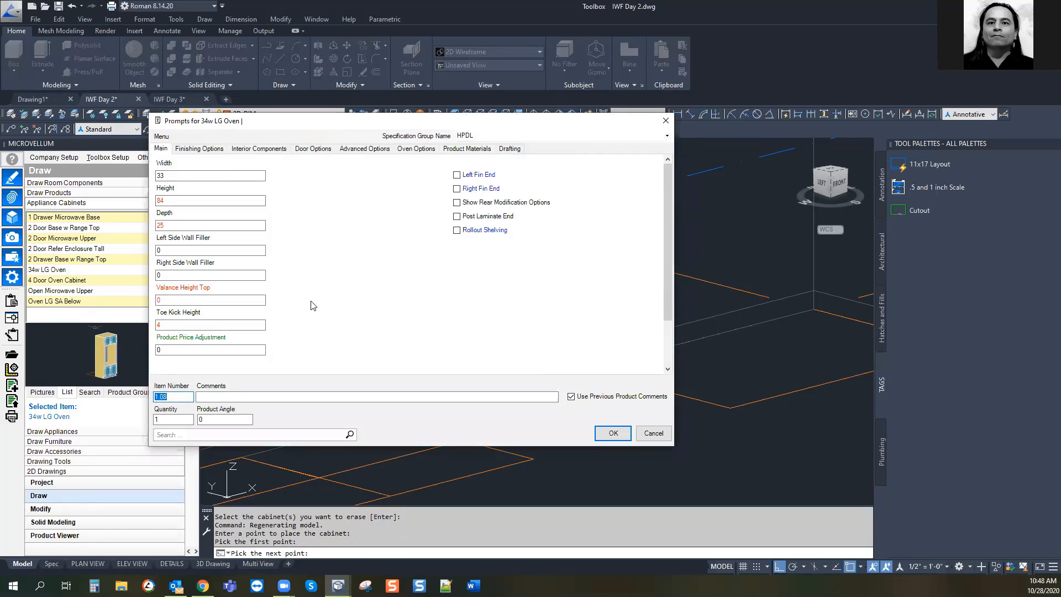
pyautogui.click(612, 433)
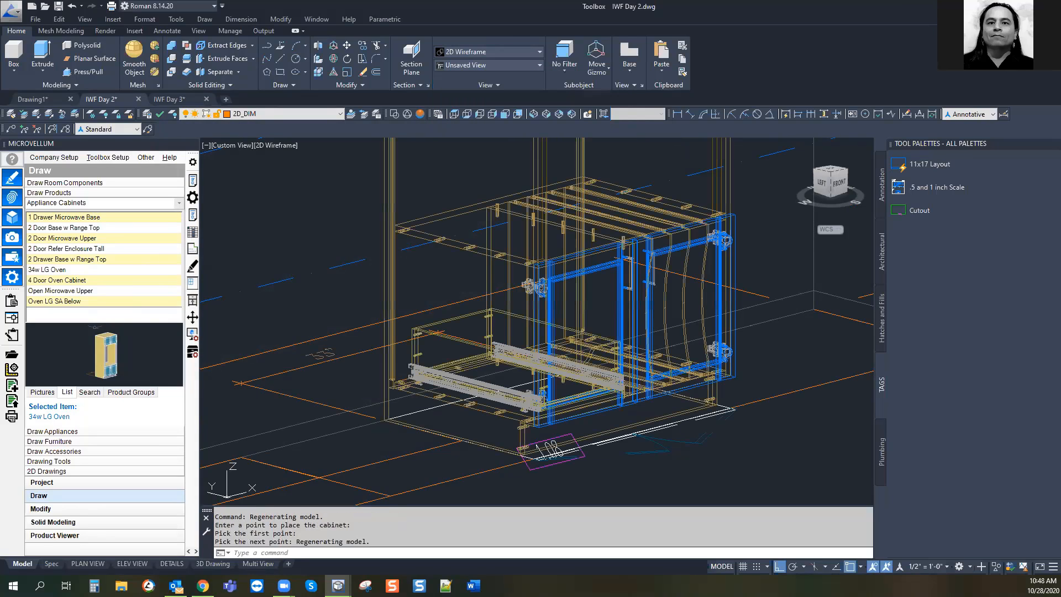
# Examine the drawn oven cabinet's lower door section, including the hinges, the rollout slides and the front bottom corners
pyautogui.scroll(-4, 511, 225)
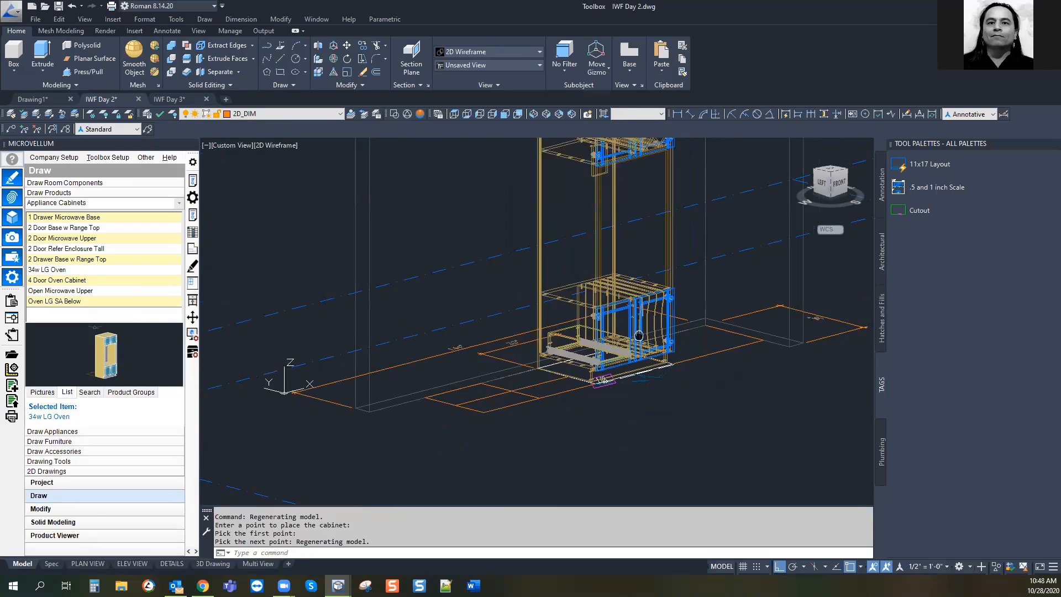
pyautogui.scroll(4, 564, 222)
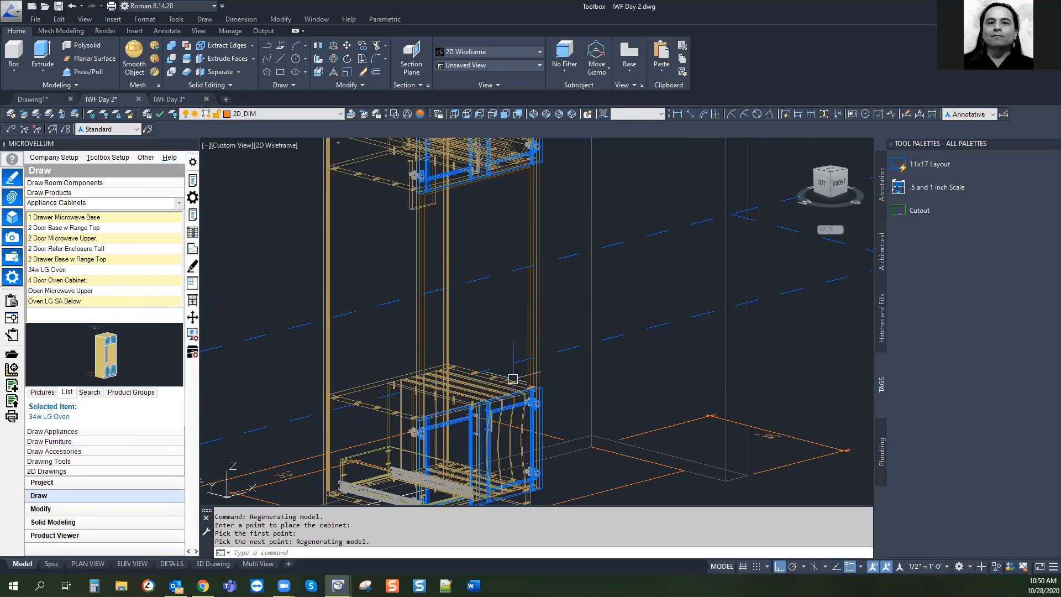
pyautogui.scroll(5, 516, 354)
pyautogui.scroll(3, 515, 348)
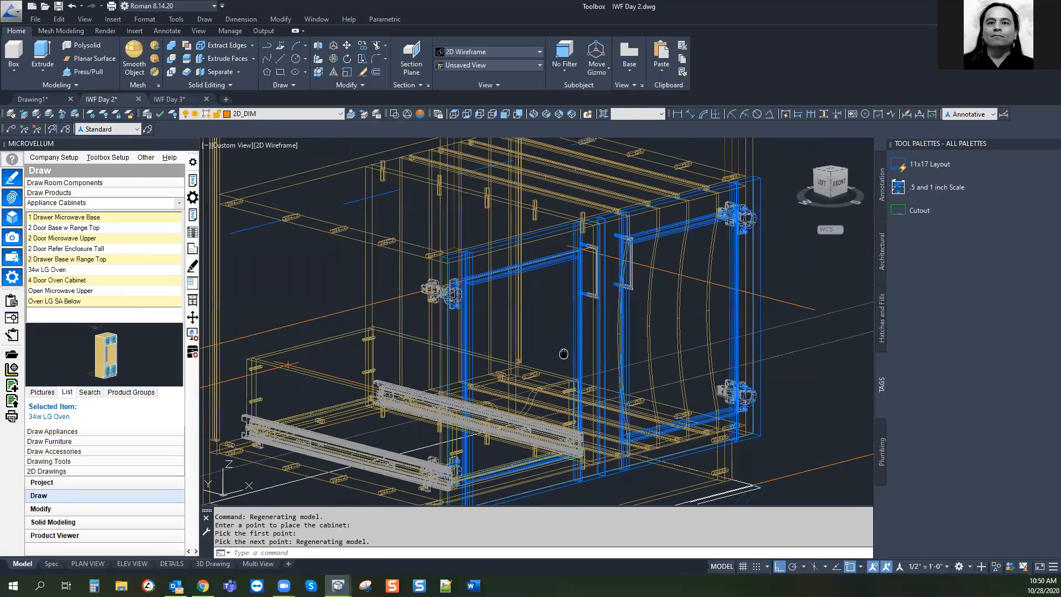
pyautogui.scroll(5, 420, 243)
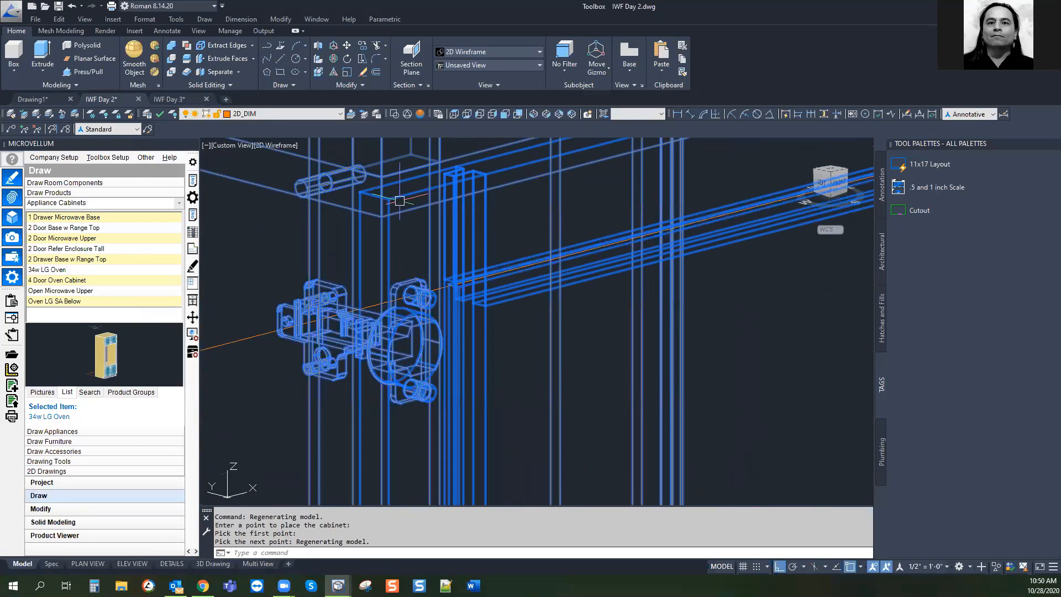
pyautogui.press('Escape')
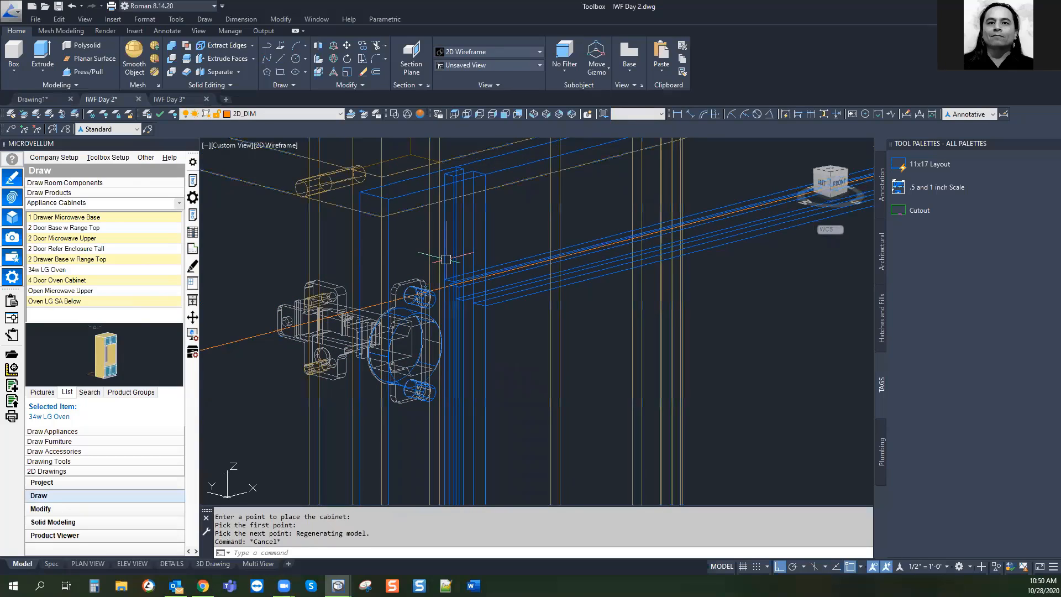
pyautogui.scroll(-6, 407, 283)
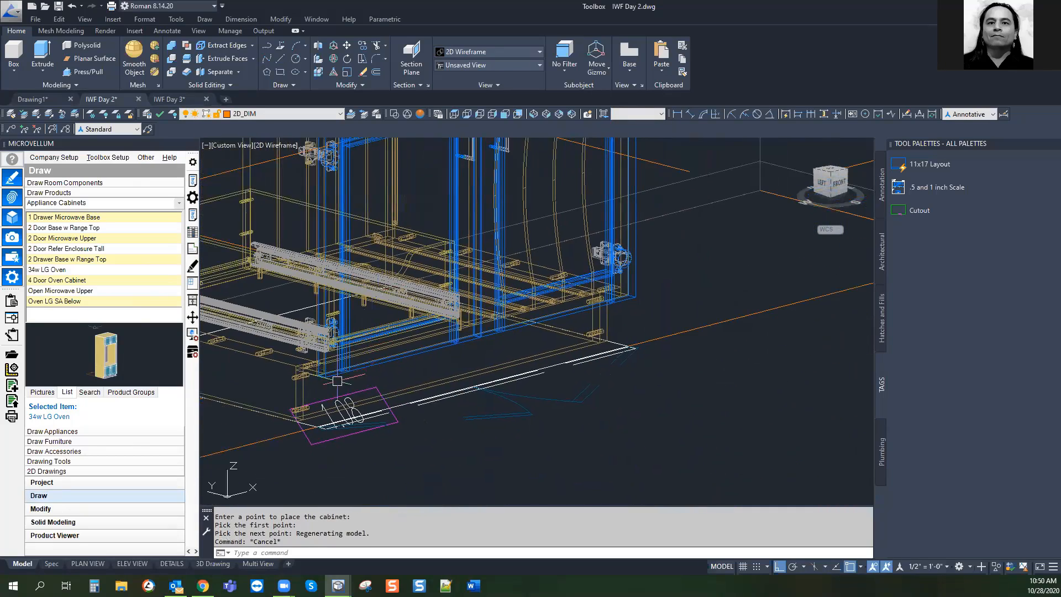
pyautogui.scroll(5, 337, 380)
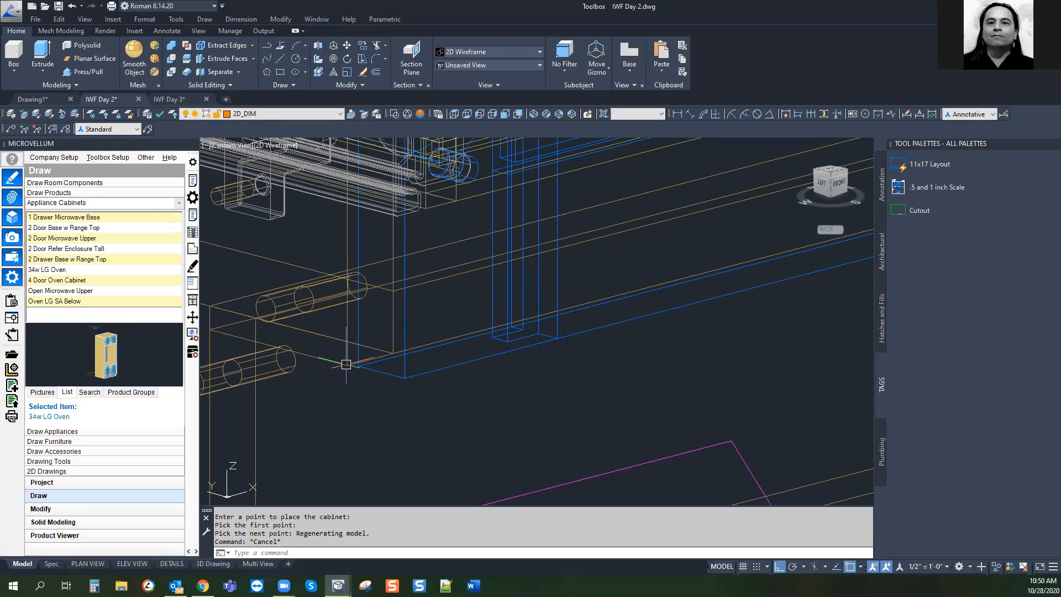
pyautogui.scroll(-5, 346, 365)
pyautogui.scroll(3, 486, 341)
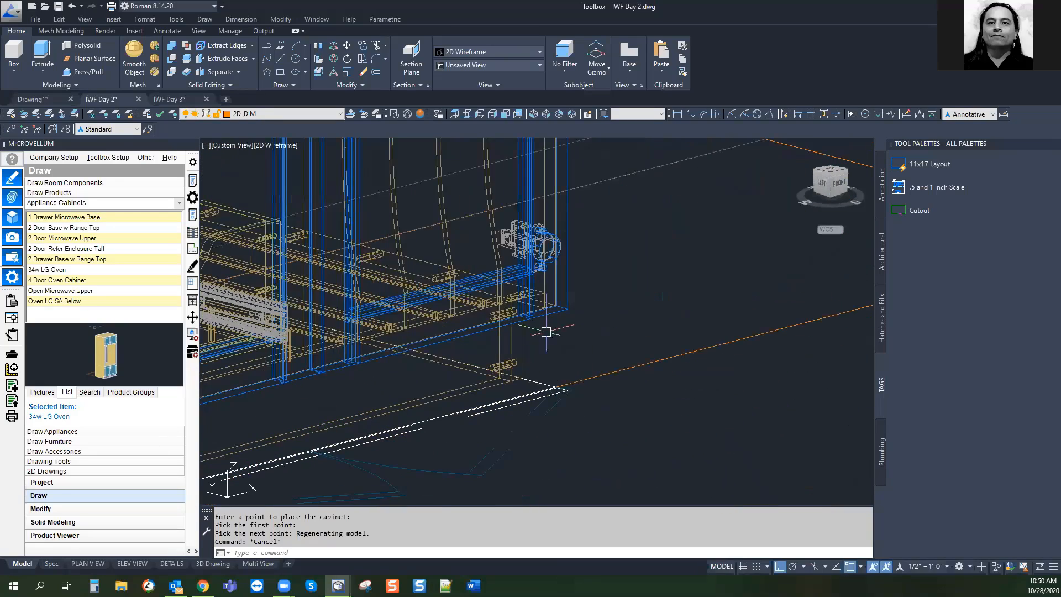
pyautogui.moveTo(487, 342); pyautogui.dragTo(509, 375, button='middle')
pyautogui.scroll(6, 449, 402)
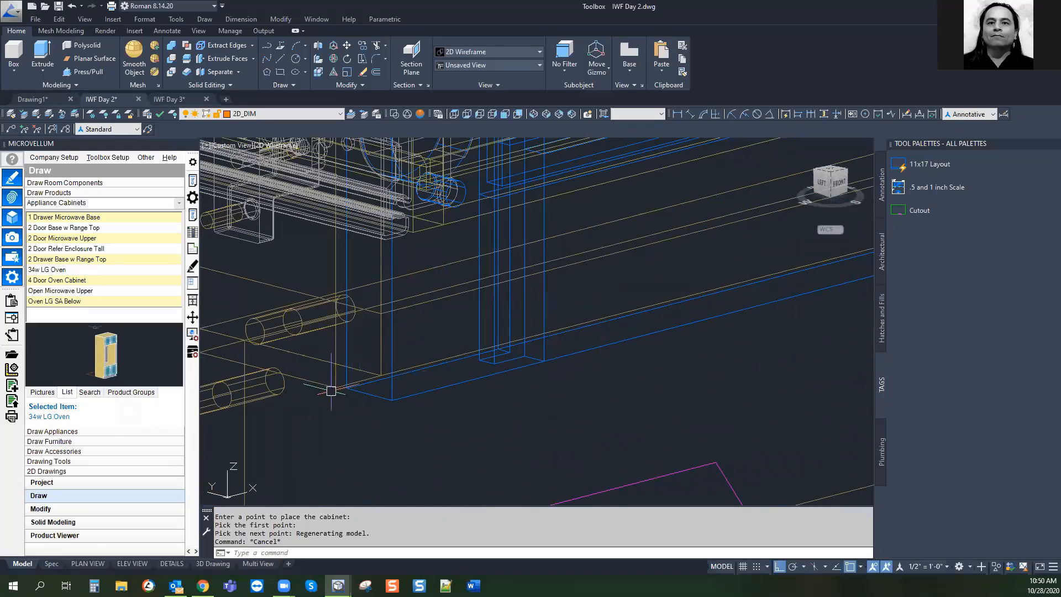
pyautogui.scroll(-5, 455, 351)
pyautogui.scroll(4, 367, 473)
pyautogui.scroll(-3, 655, 275)
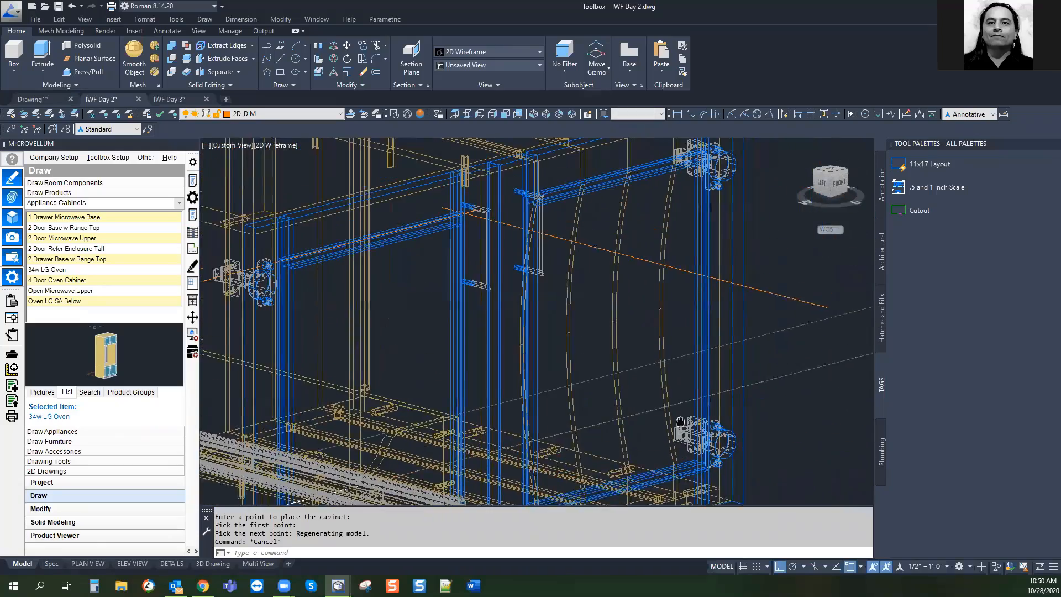
pyautogui.scroll(3, 674, 265)
pyautogui.scroll(-2, 719, 200)
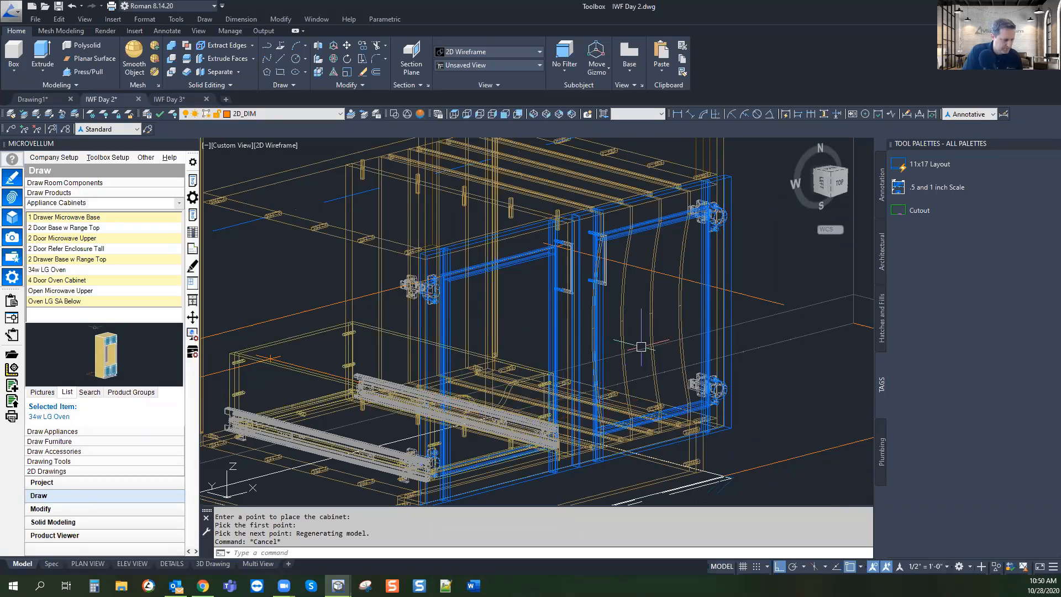
pyautogui.moveTo(502, 348); pyautogui.dragTo(463, 301, button='middle')
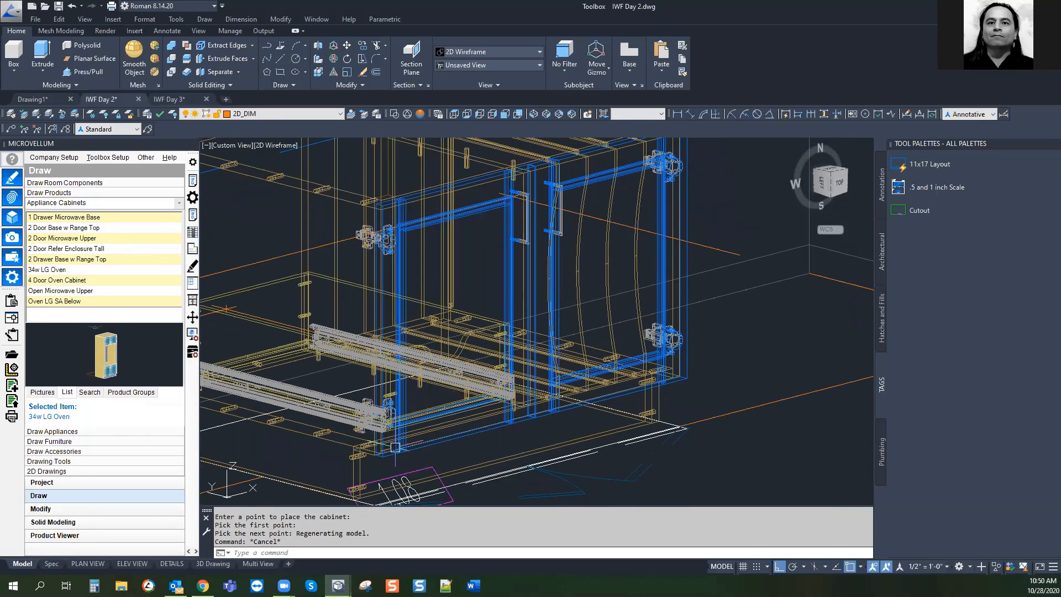
# Open the product prompts of the drawn 34w LG Oven cabinet and bring up its list of subassemblies
pyautogui.click(192, 182)
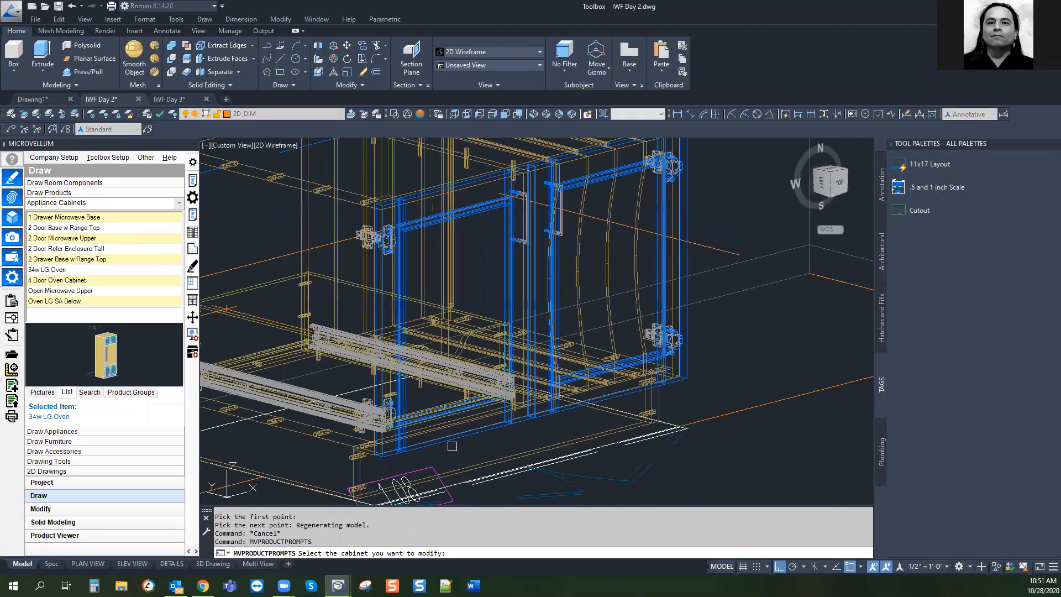
pyautogui.click(424, 377)
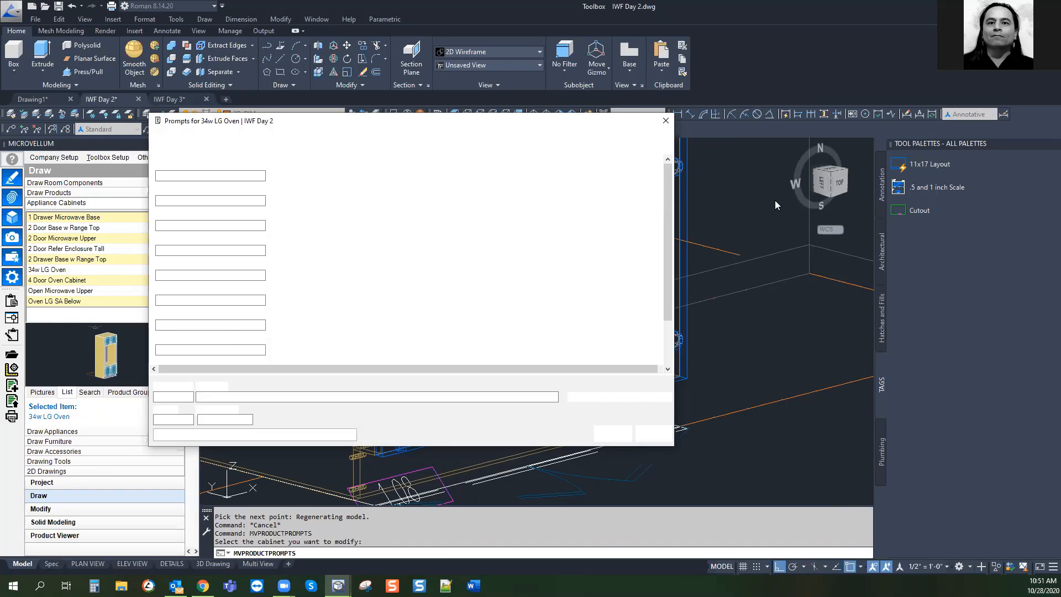
pyautogui.rightClick(422, 283)
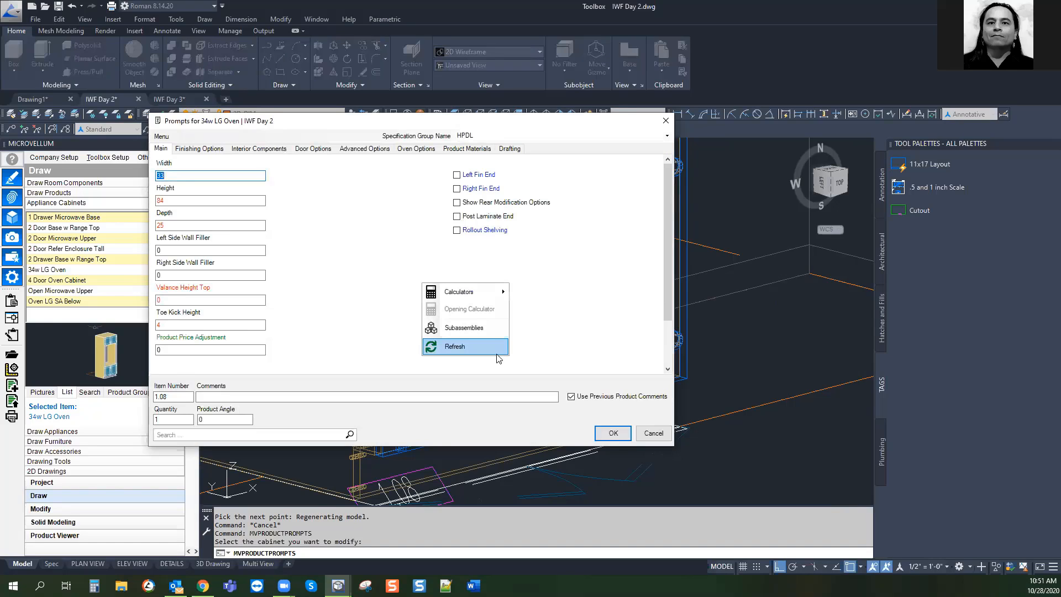
pyautogui.click(462, 332)
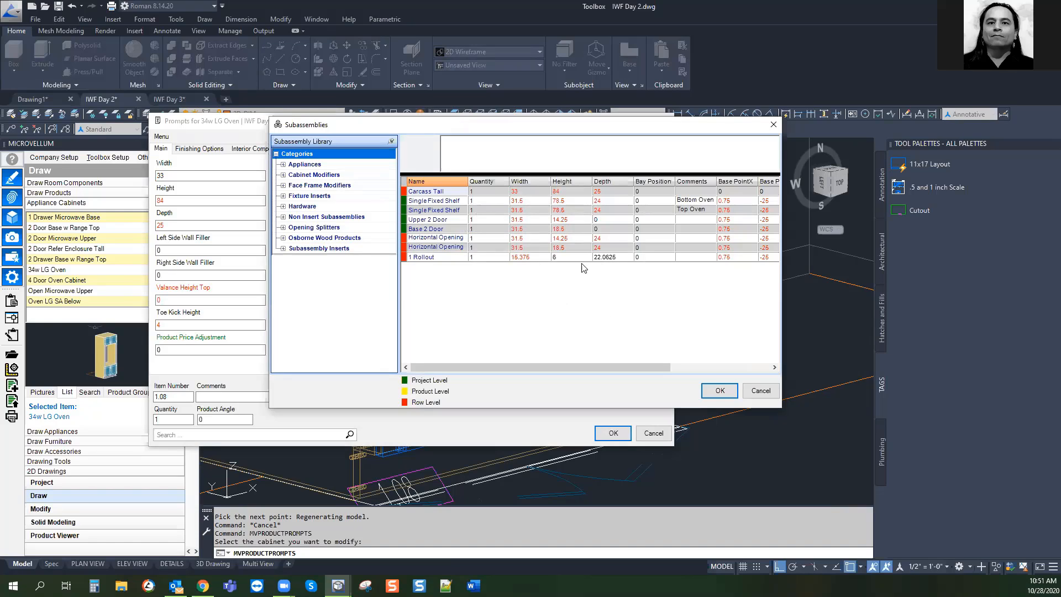
# Select the width of the upper Horizontal Opening subassembly and show the Pick Corners option for it
pyautogui.click(531, 239)
pyautogui.rightClick(532, 239)
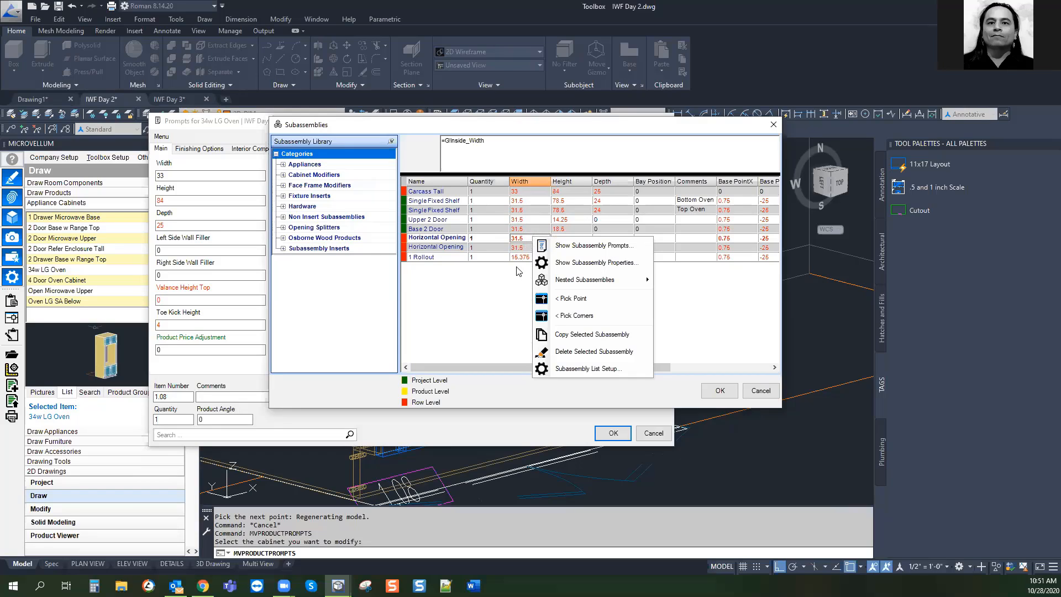
pyautogui.click(569, 319)
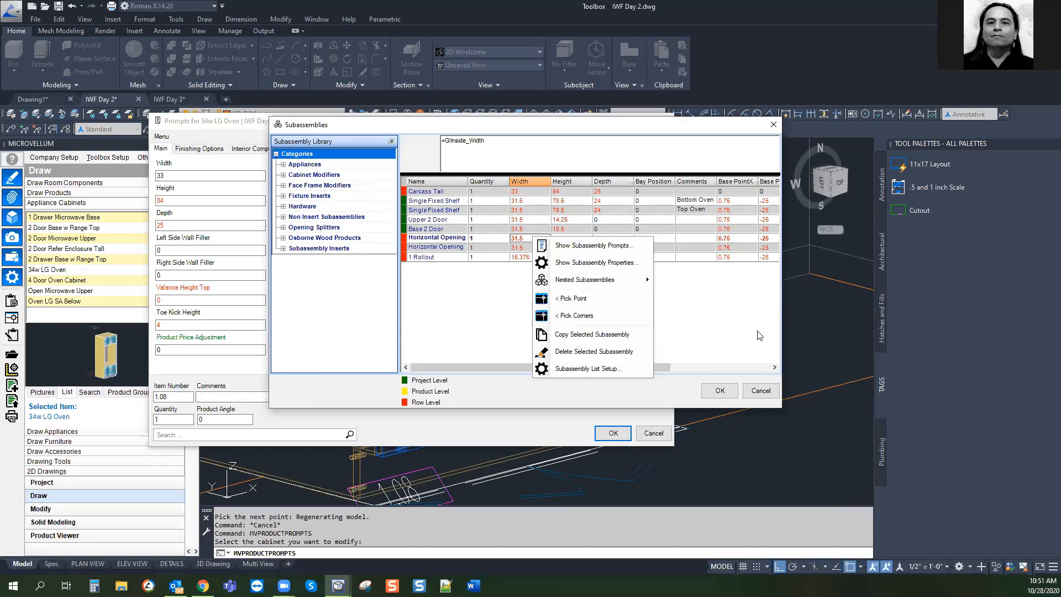